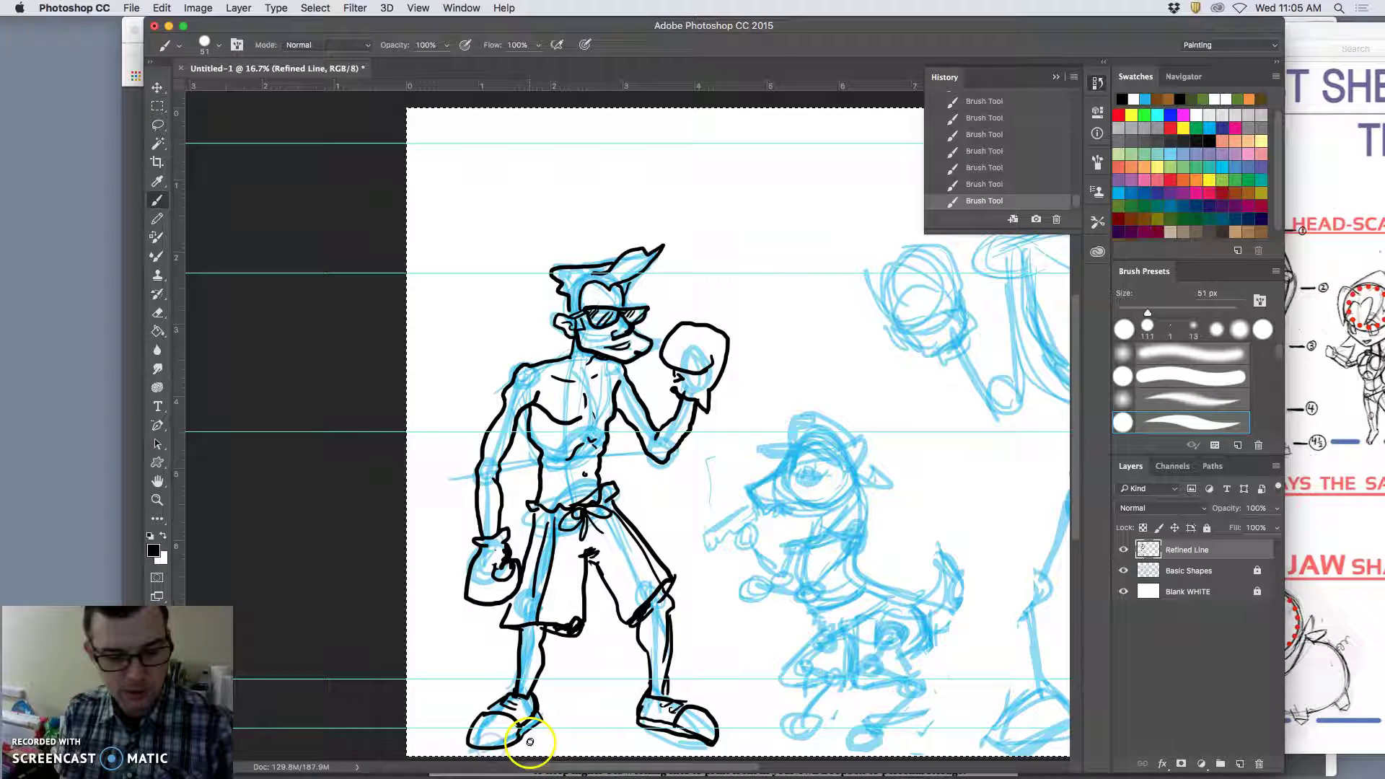
Undo the last brush stroke and redraw the sole line of the boxer's shoe on the left side of the drawing
key("super+z")
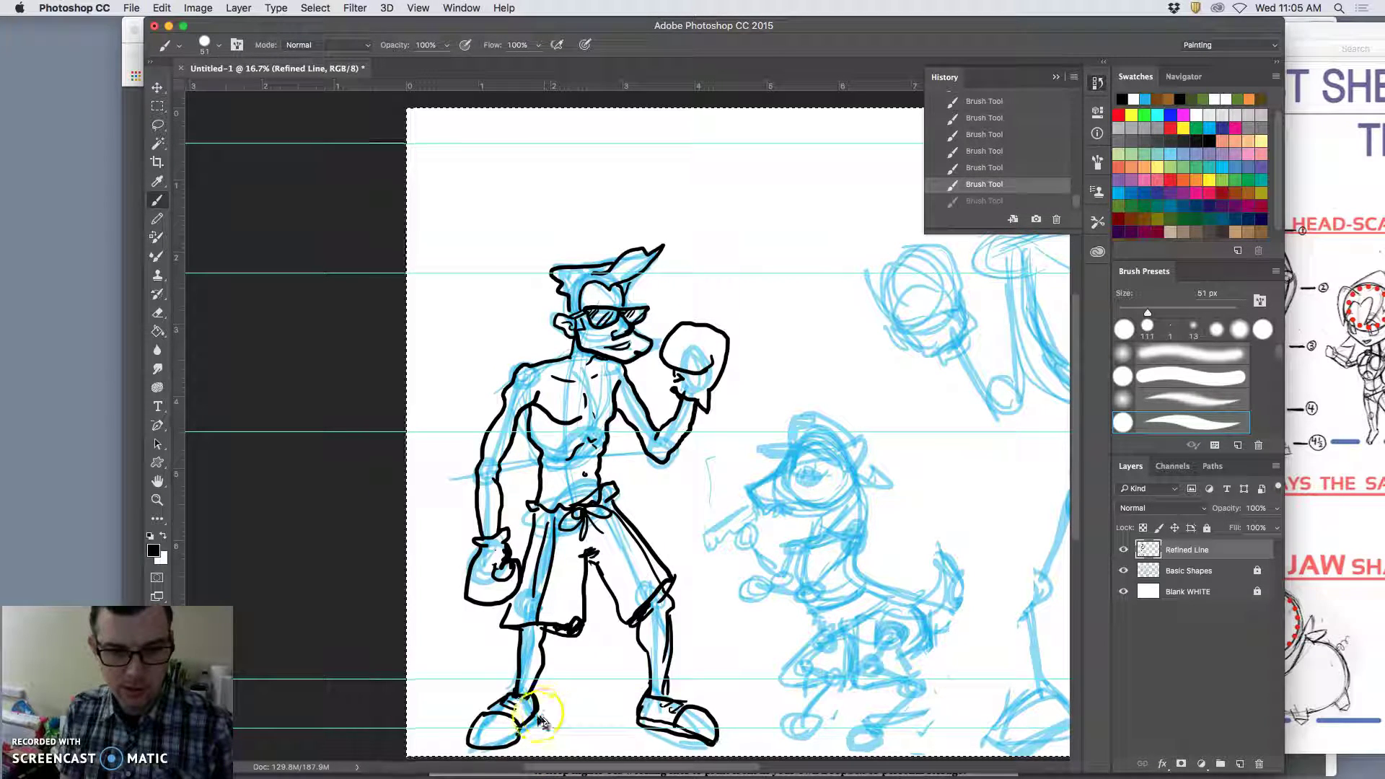
left_click_drag(535, 708, 483, 746)
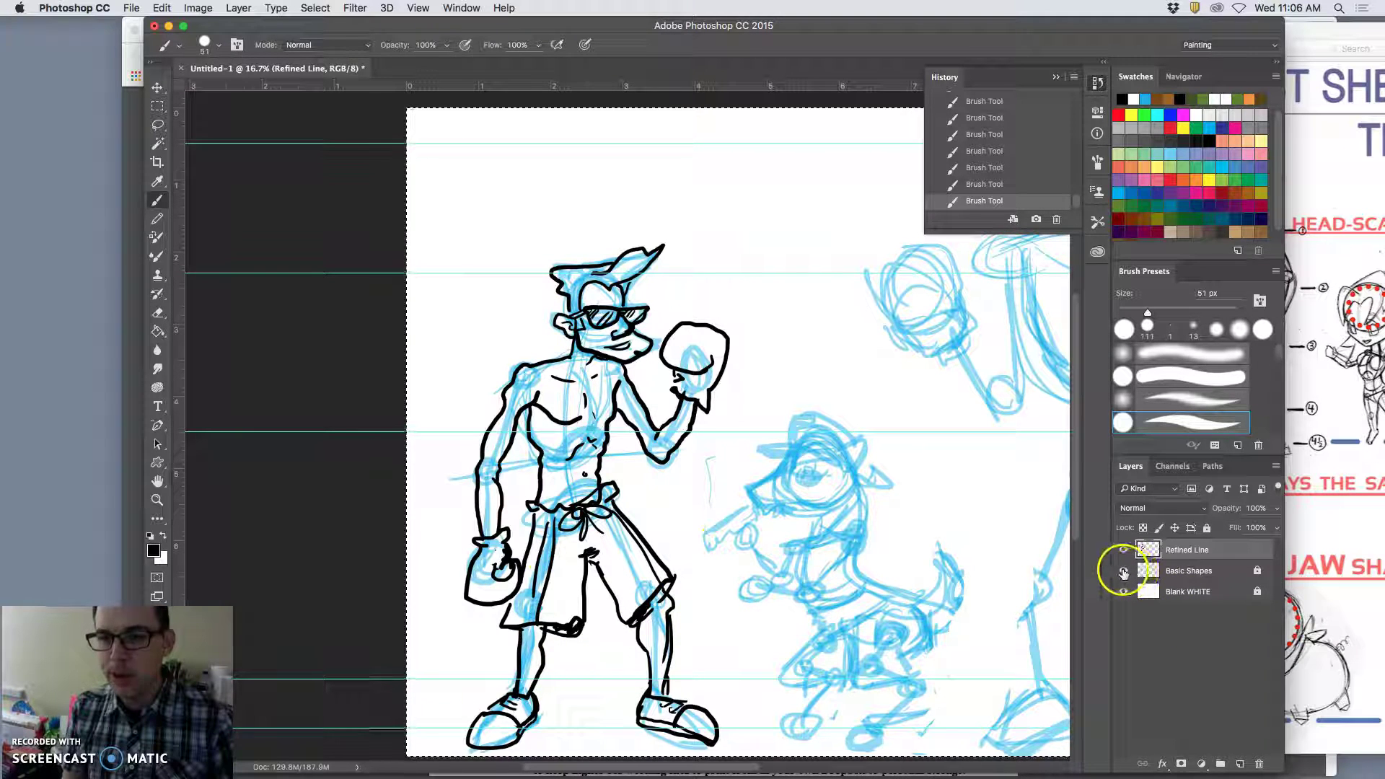
Hide the Basic Shapes layer and erase stray line work around the shorts' hems, knee and lower legs
left_click(1123, 572)
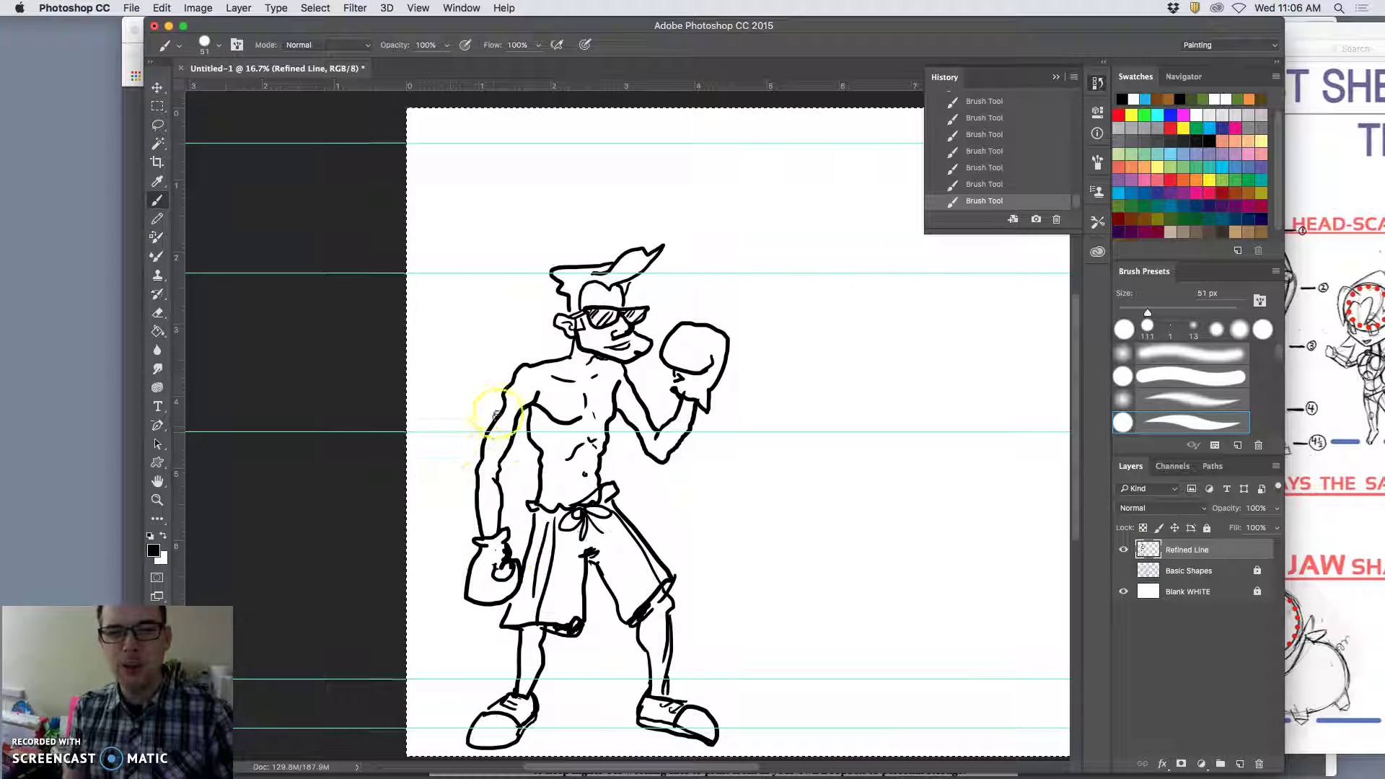
left_click(158, 312)
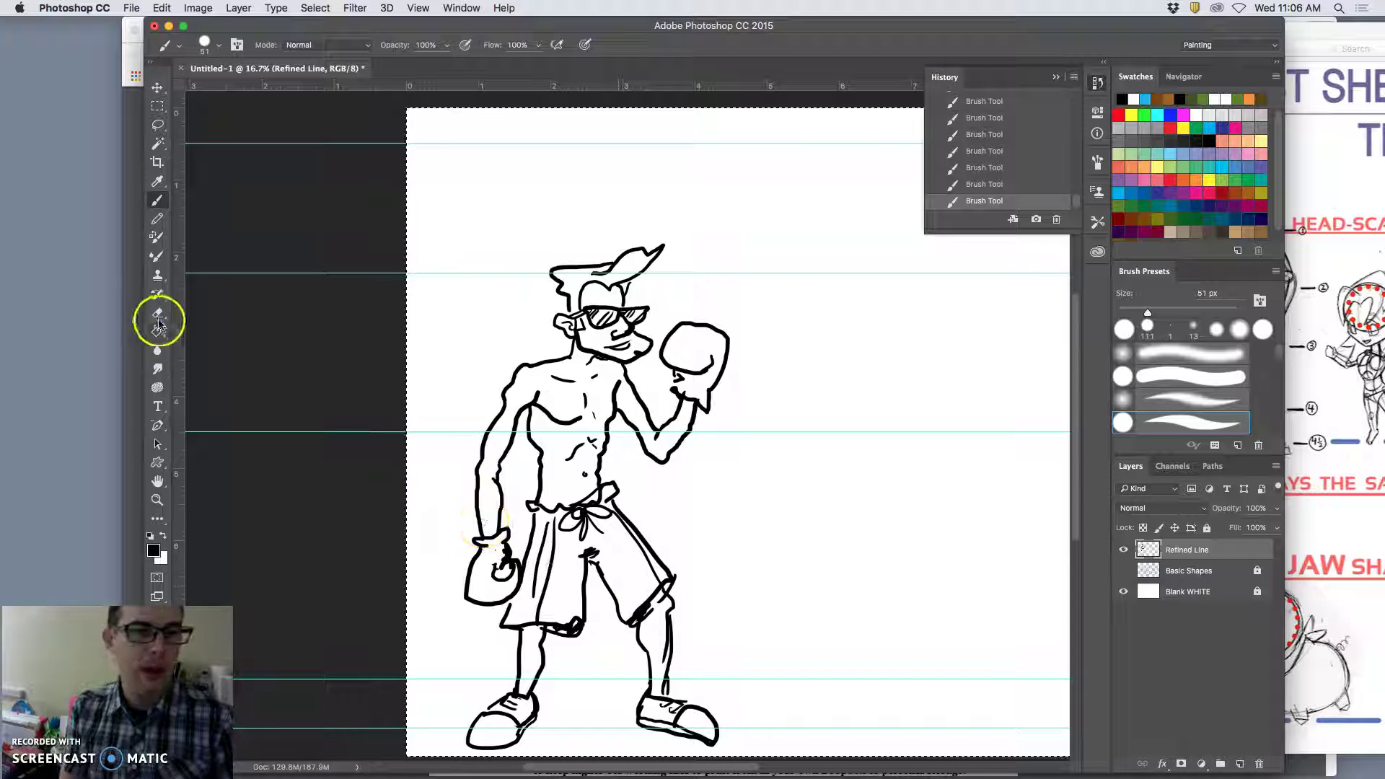
left_click_drag(634, 614, 656, 614)
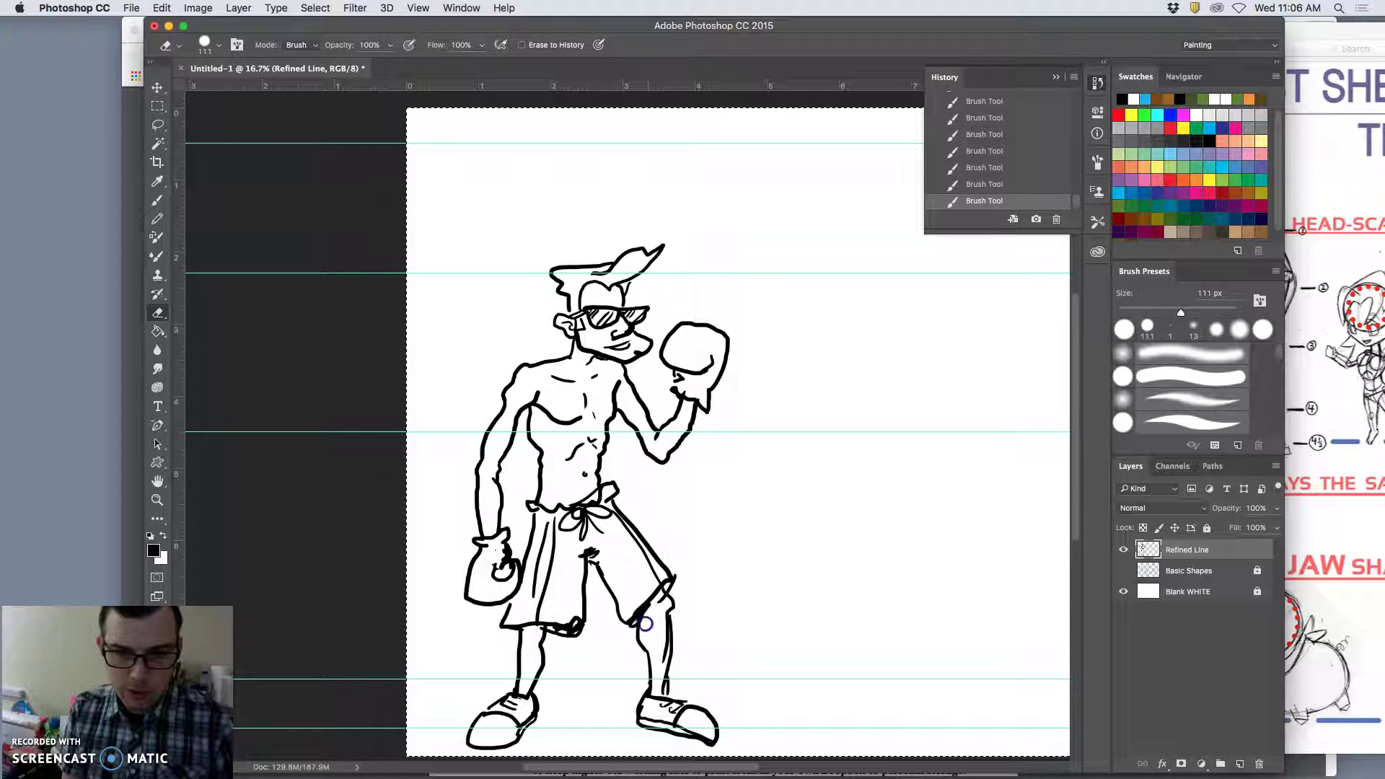
left_click_drag(646, 619, 660, 599)
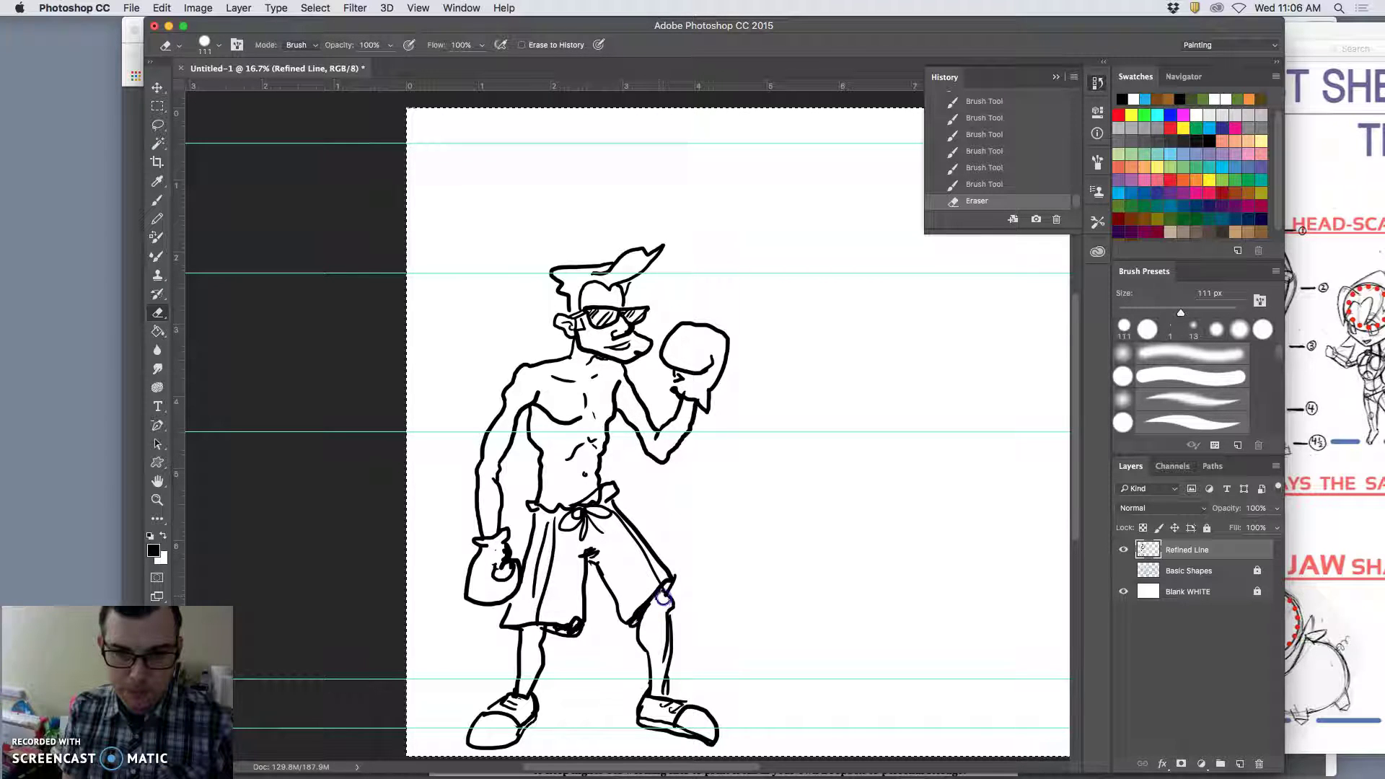
left_click(659, 641)
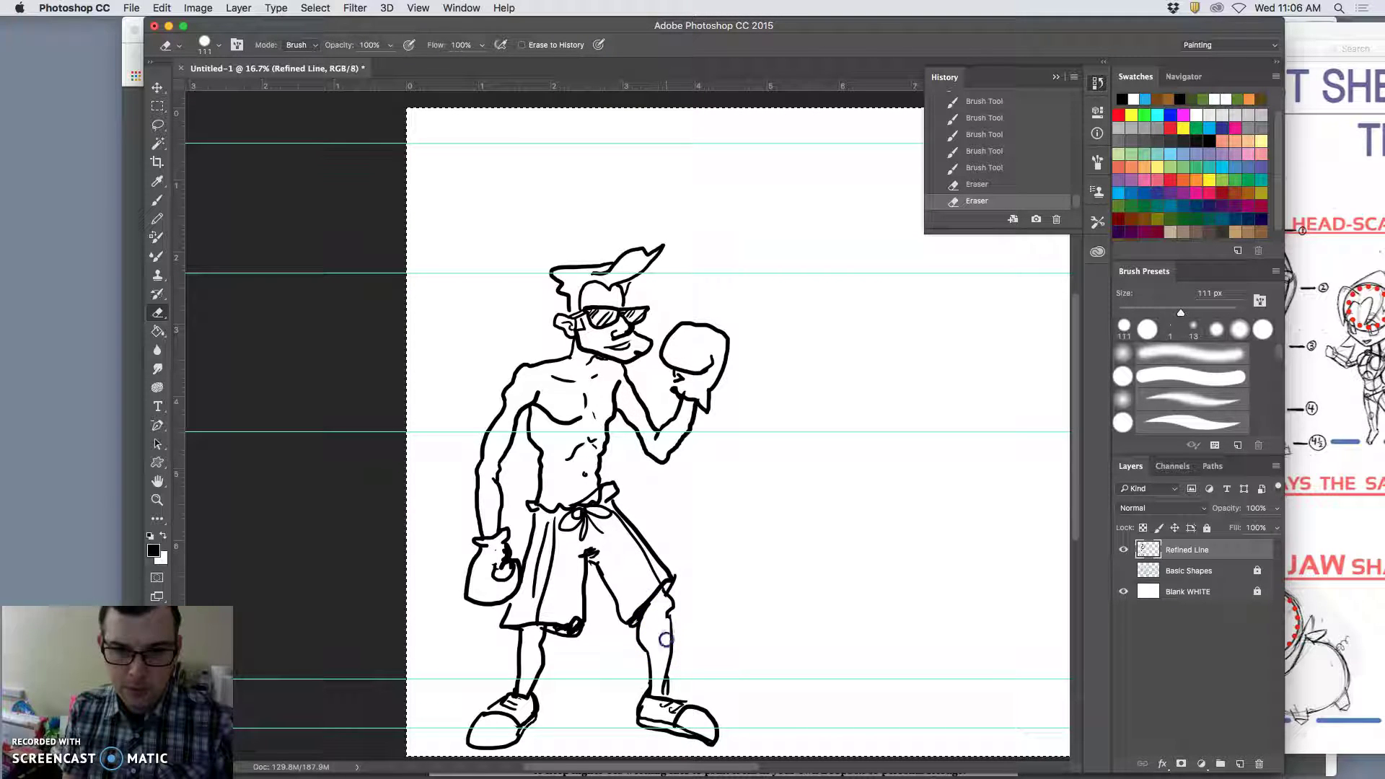
left_click(542, 631)
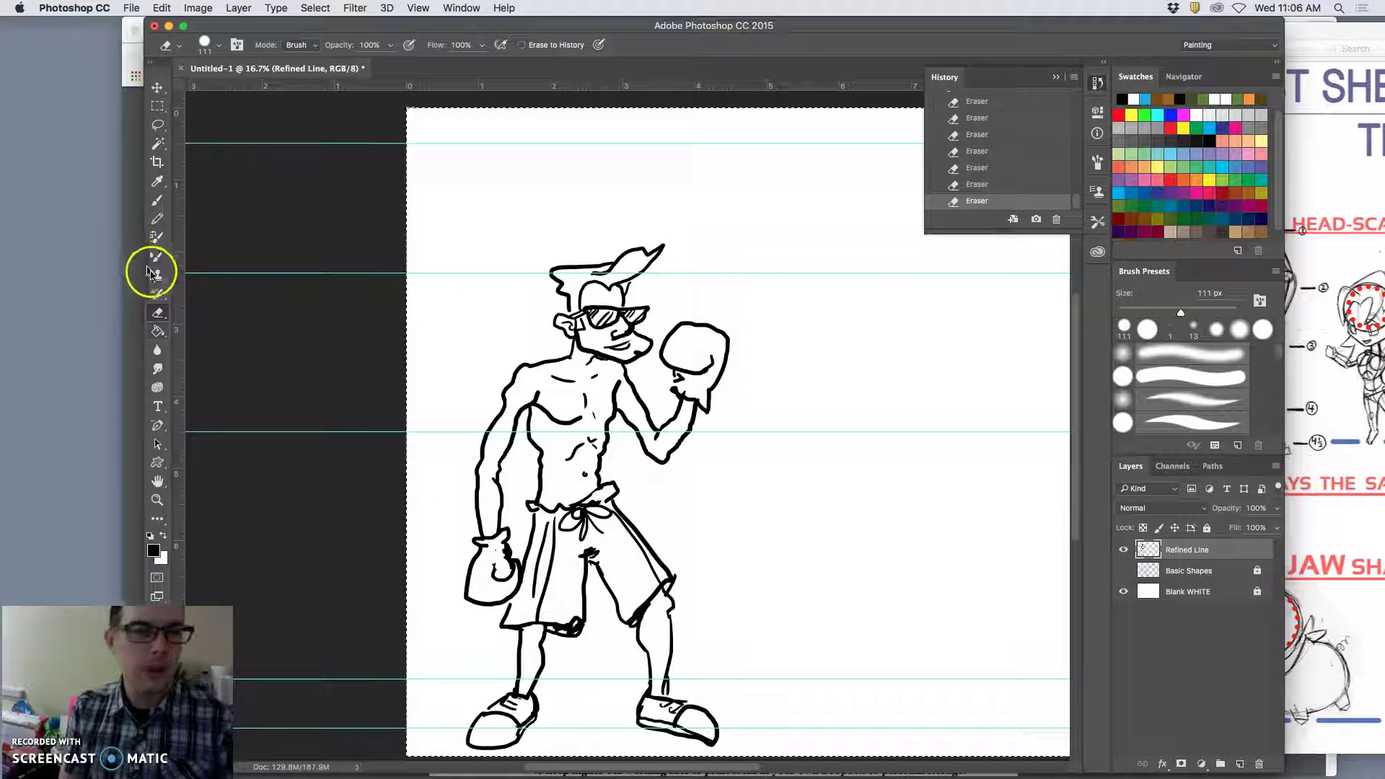
Add short brush detail strokes to the boxer's forehead, collarbone, chest and abdomen on the Refined Line layer
left_click(157, 205)
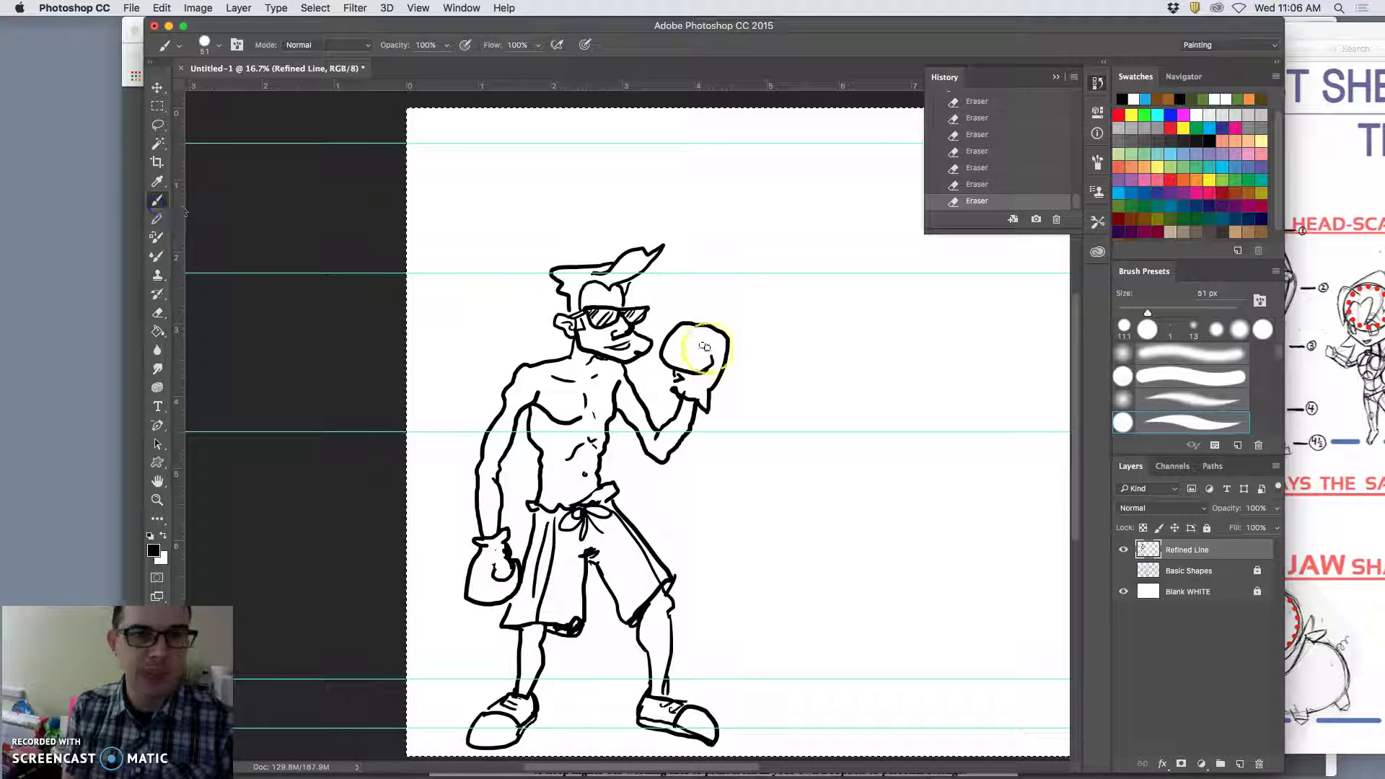
left_click(610, 297)
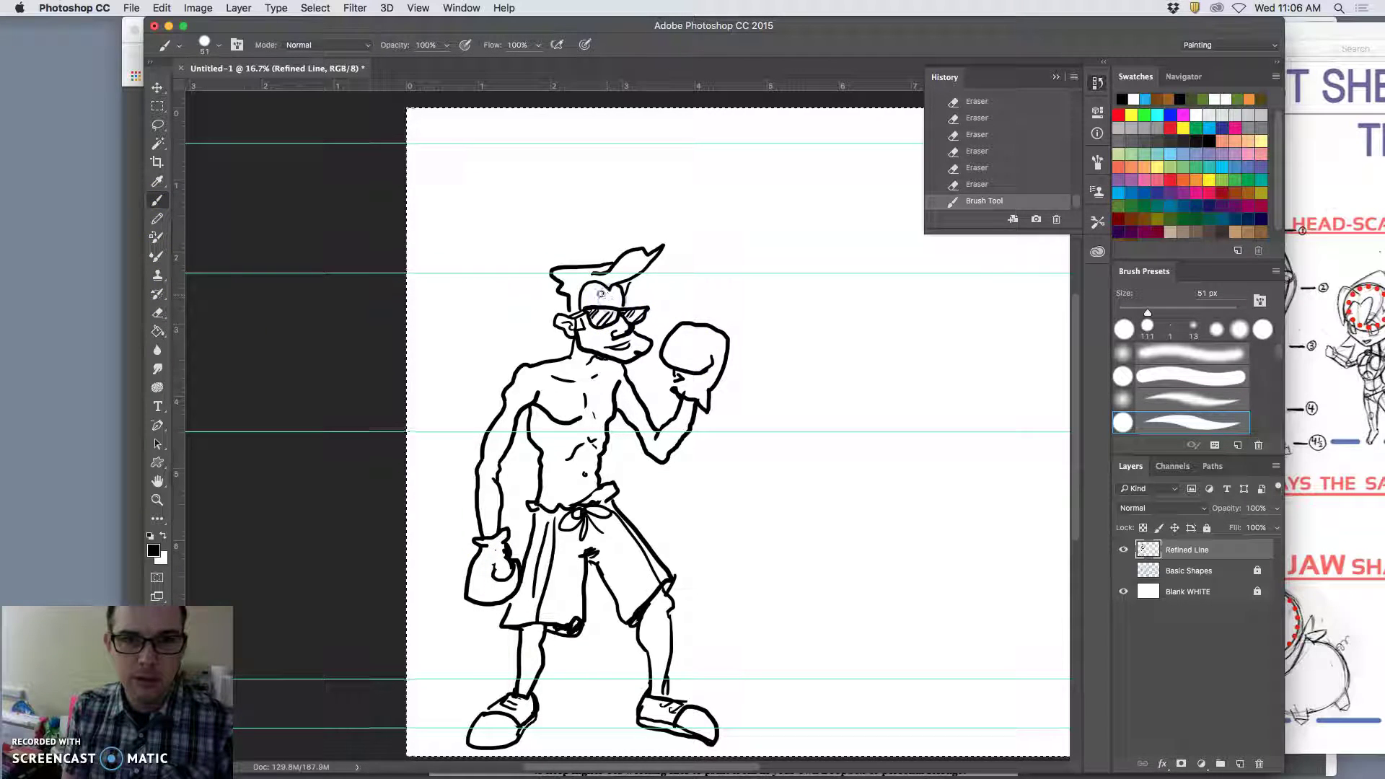
left_click(615, 301)
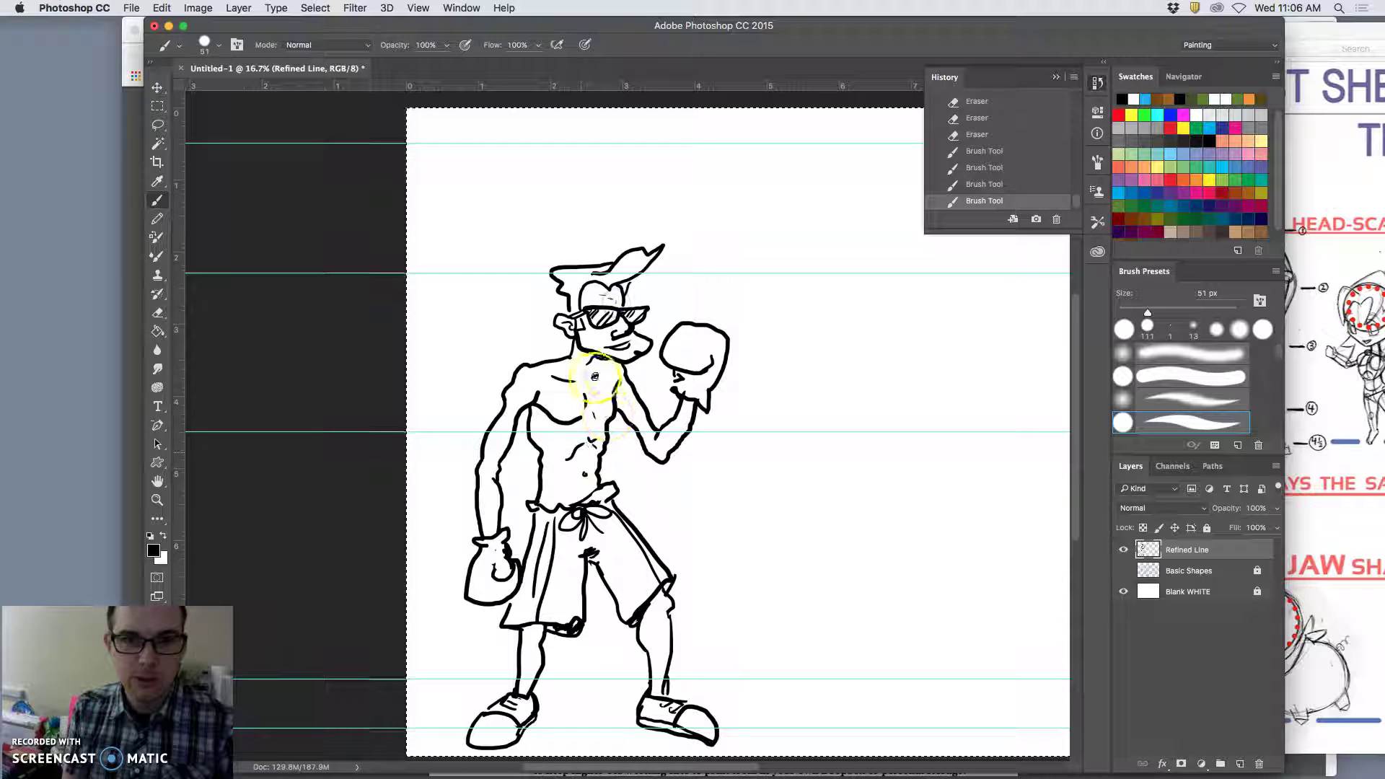
left_click(571, 366)
left_click(553, 449)
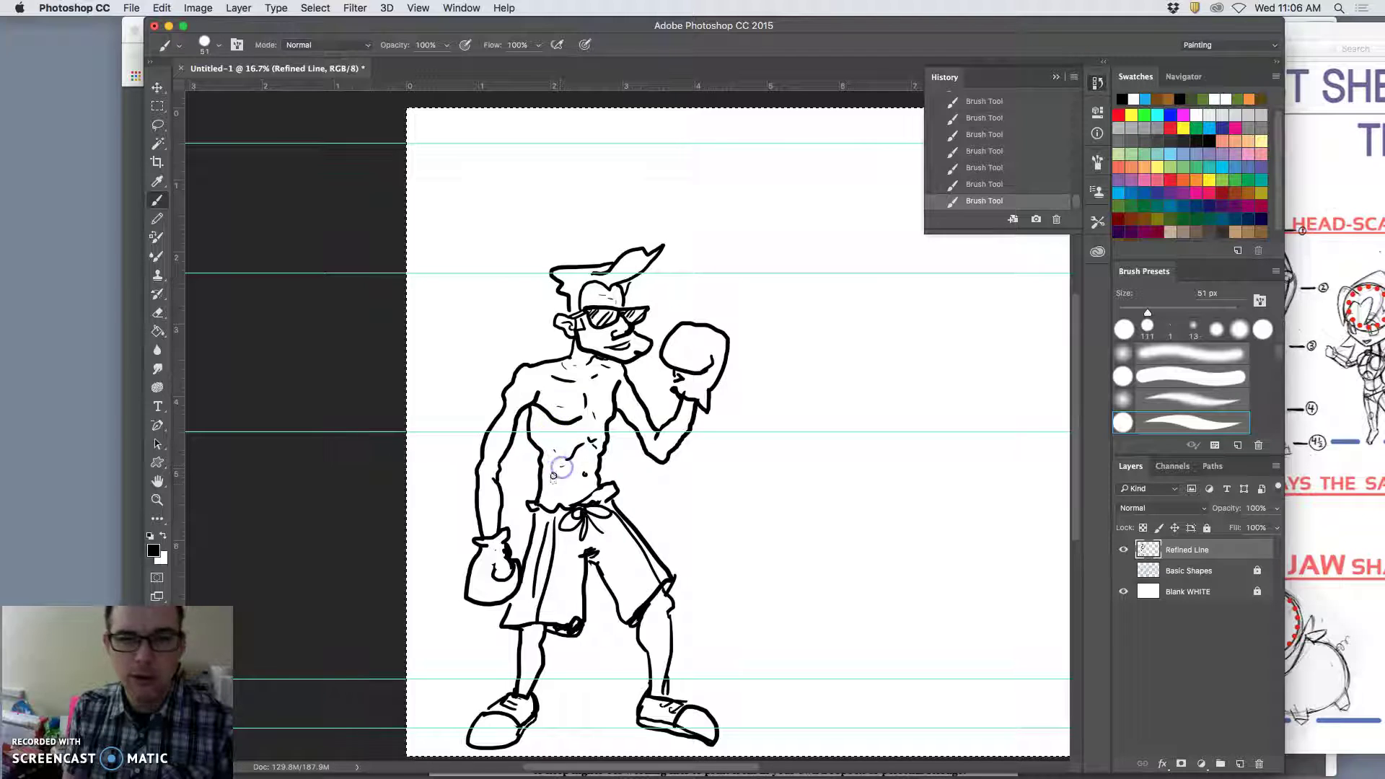
left_click(569, 413)
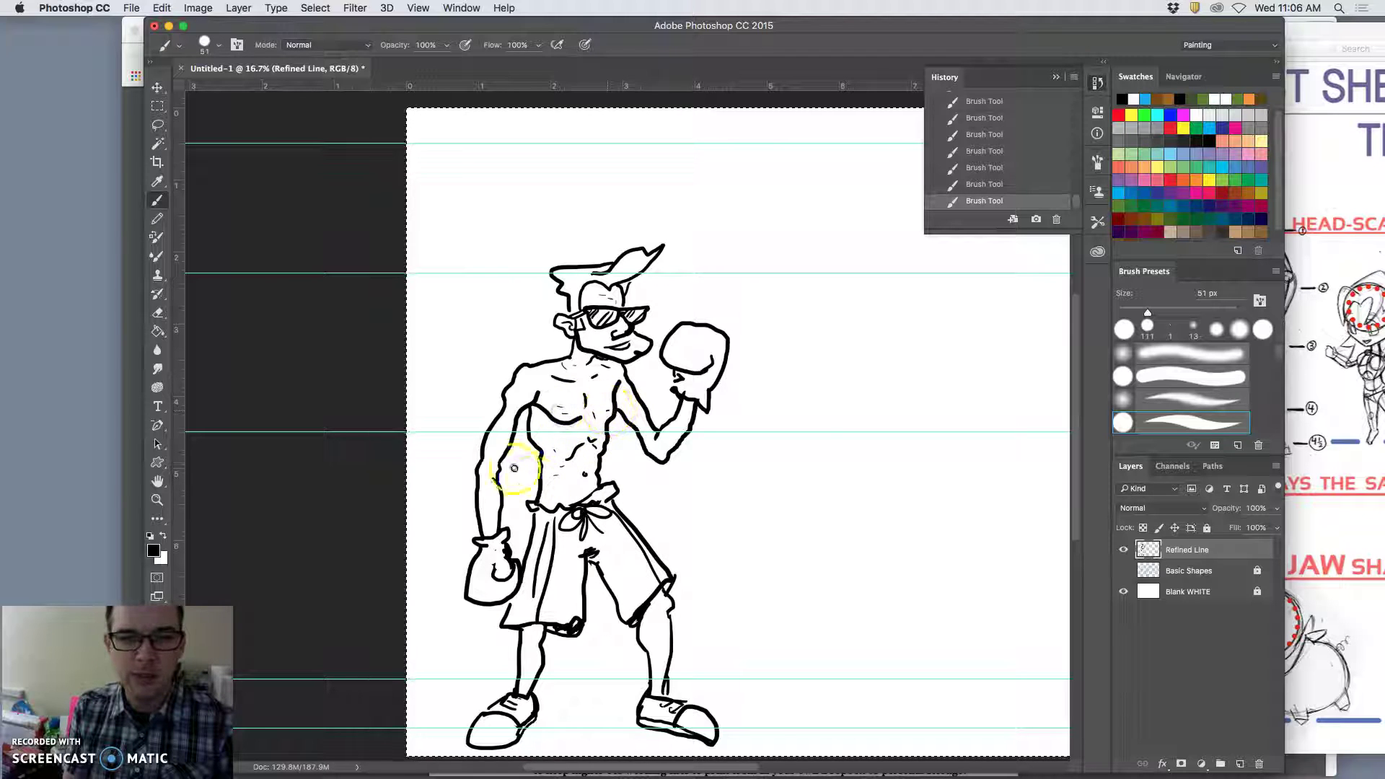
left_click(559, 445)
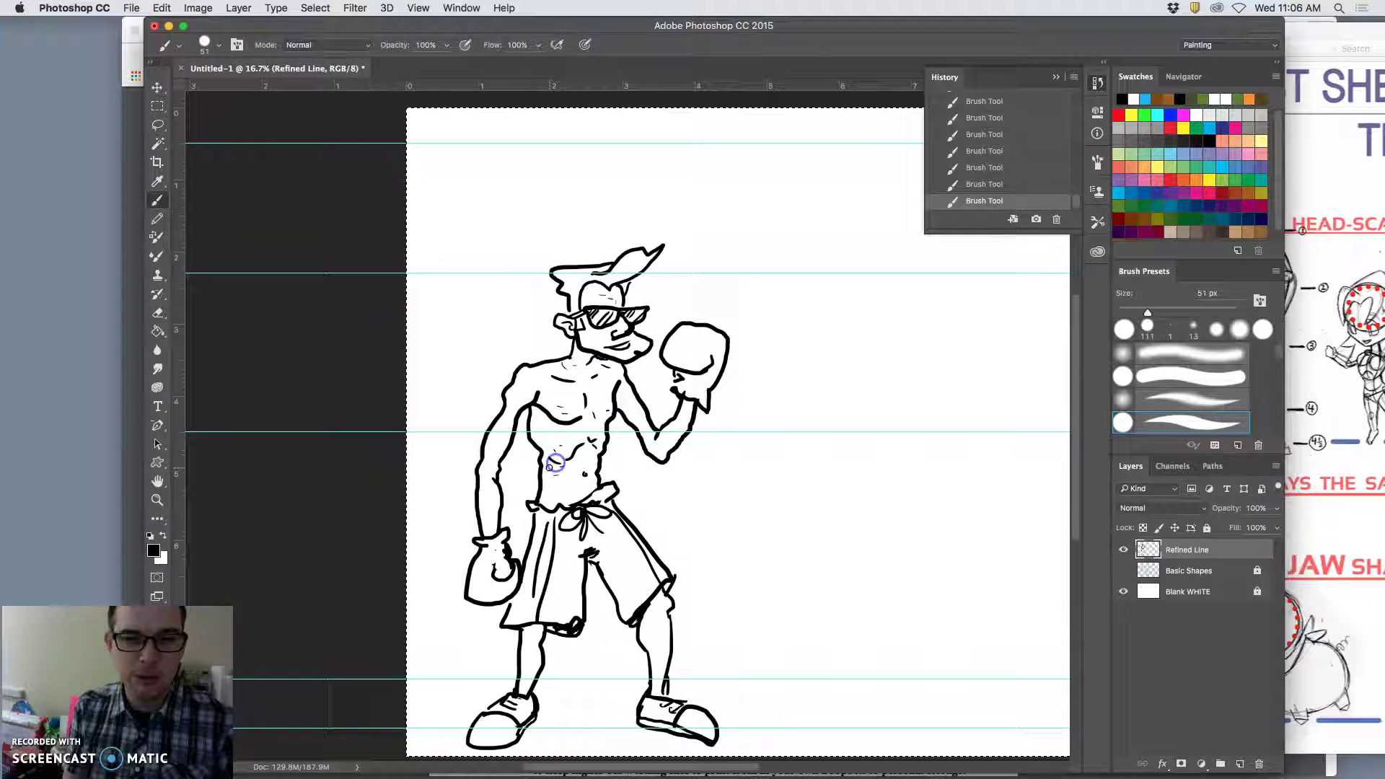
Brush thin muscle lines on the arms, highlight shapes on the boxing gloves and fabric creases on the shorts
left_click(496, 418)
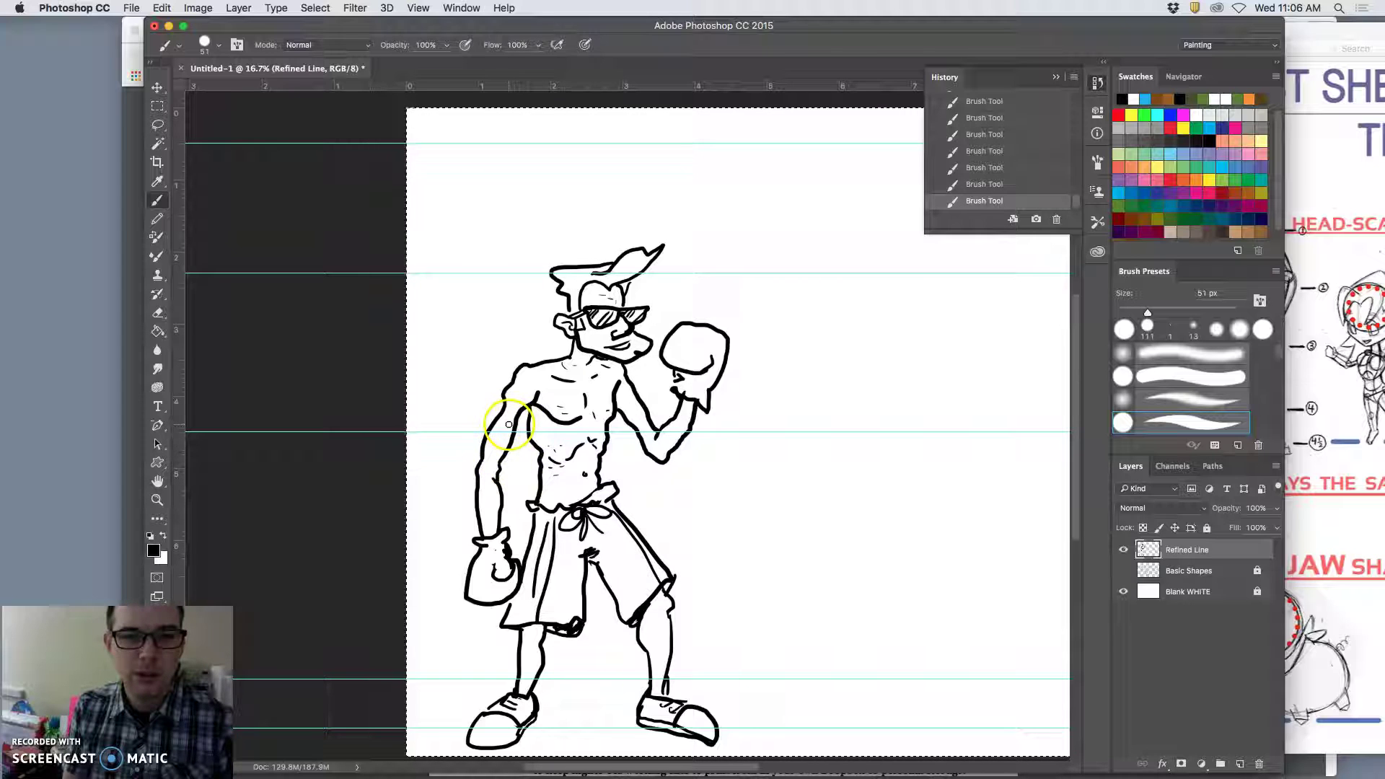
left_click(659, 436)
left_click(707, 358)
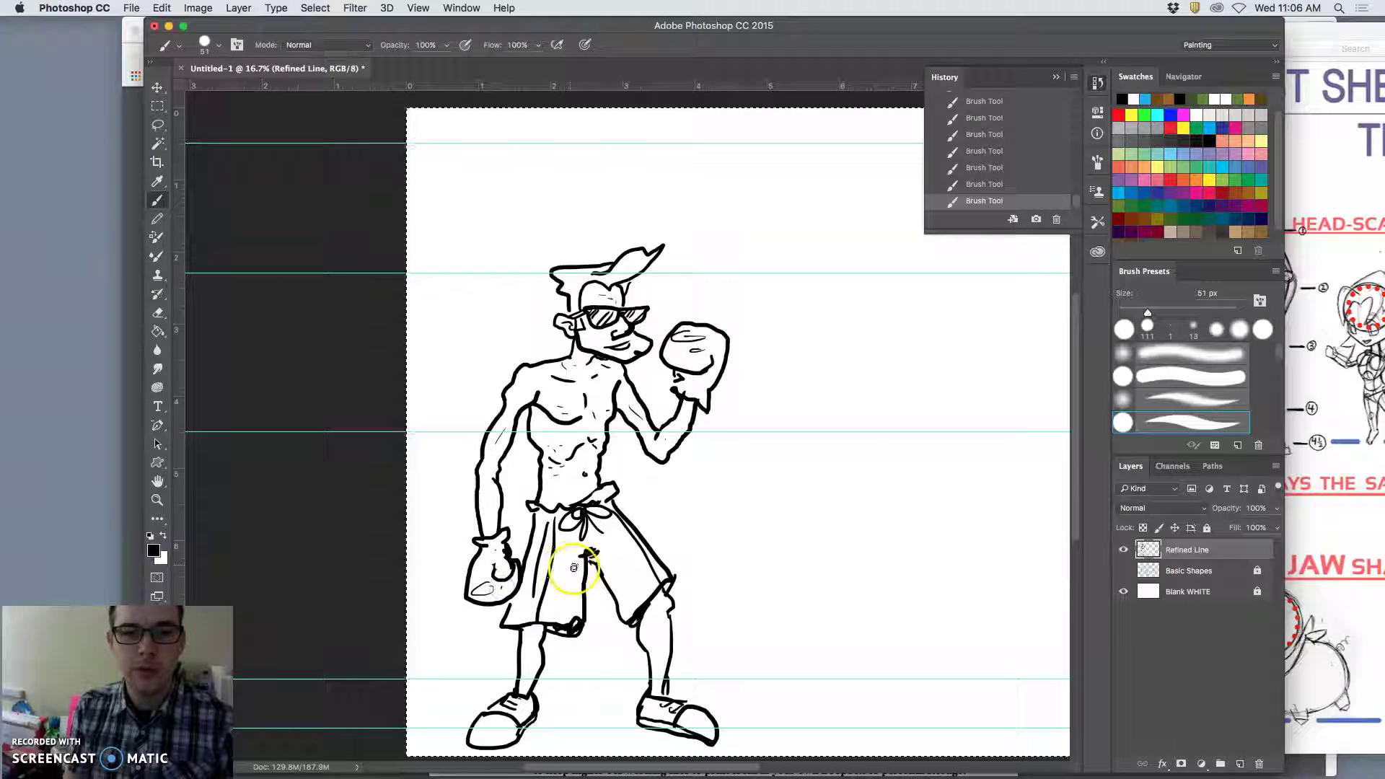
left_click(604, 539)
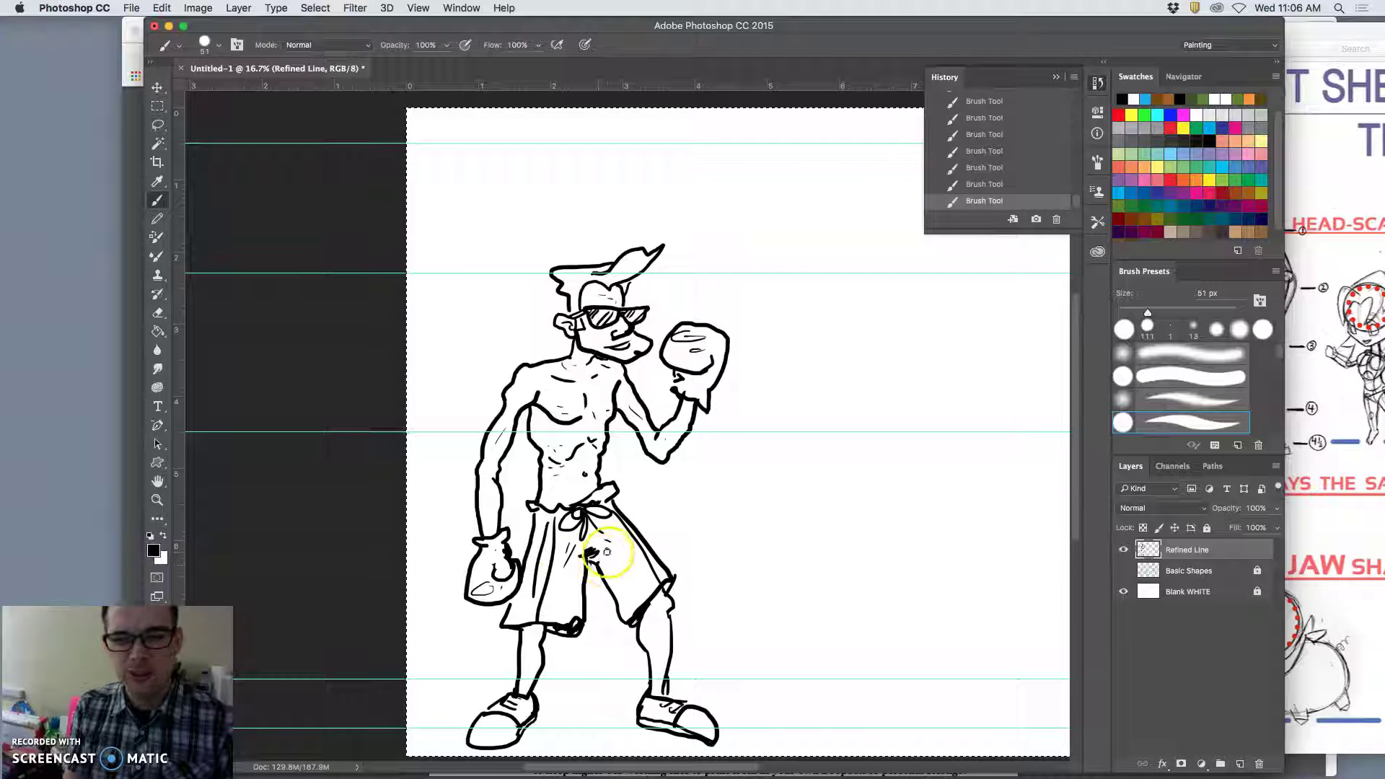
mouse_move(610, 551)
left_mouse_down()
mouse_move(624, 548)
mouse_move(619, 559)
left_mouse_up()
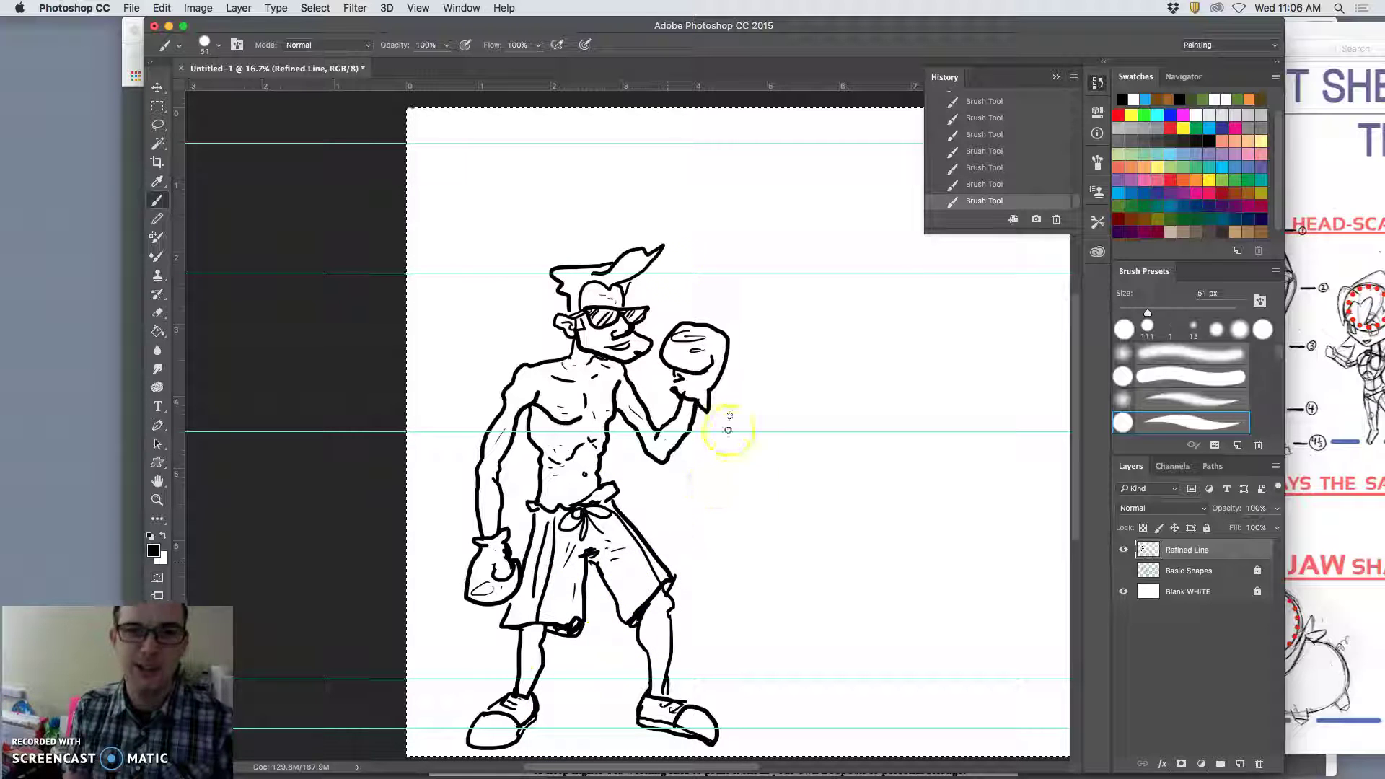
Brush hatching strokes into the boxer's hair, along the sideburn, the hairline and the underside of the quiff
left_click(571, 281)
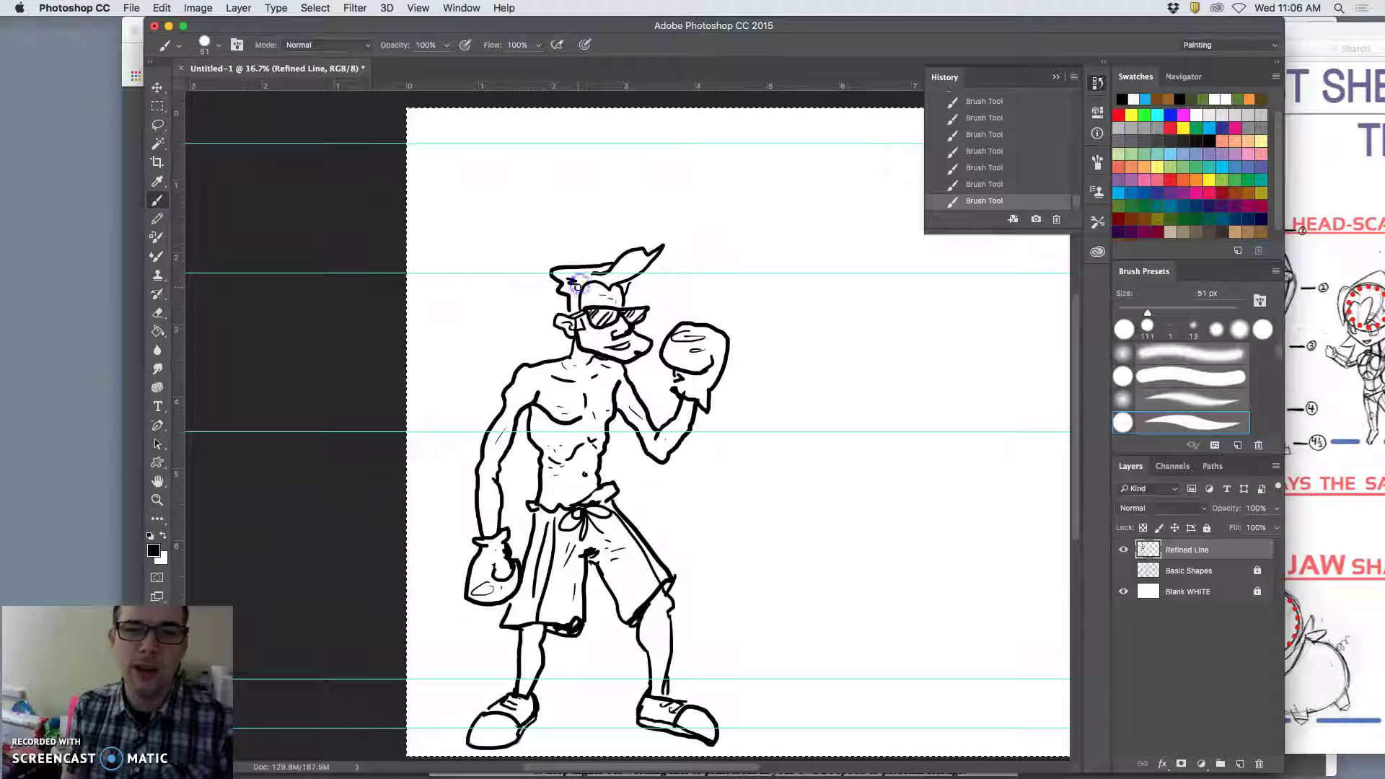
left_click(570, 301)
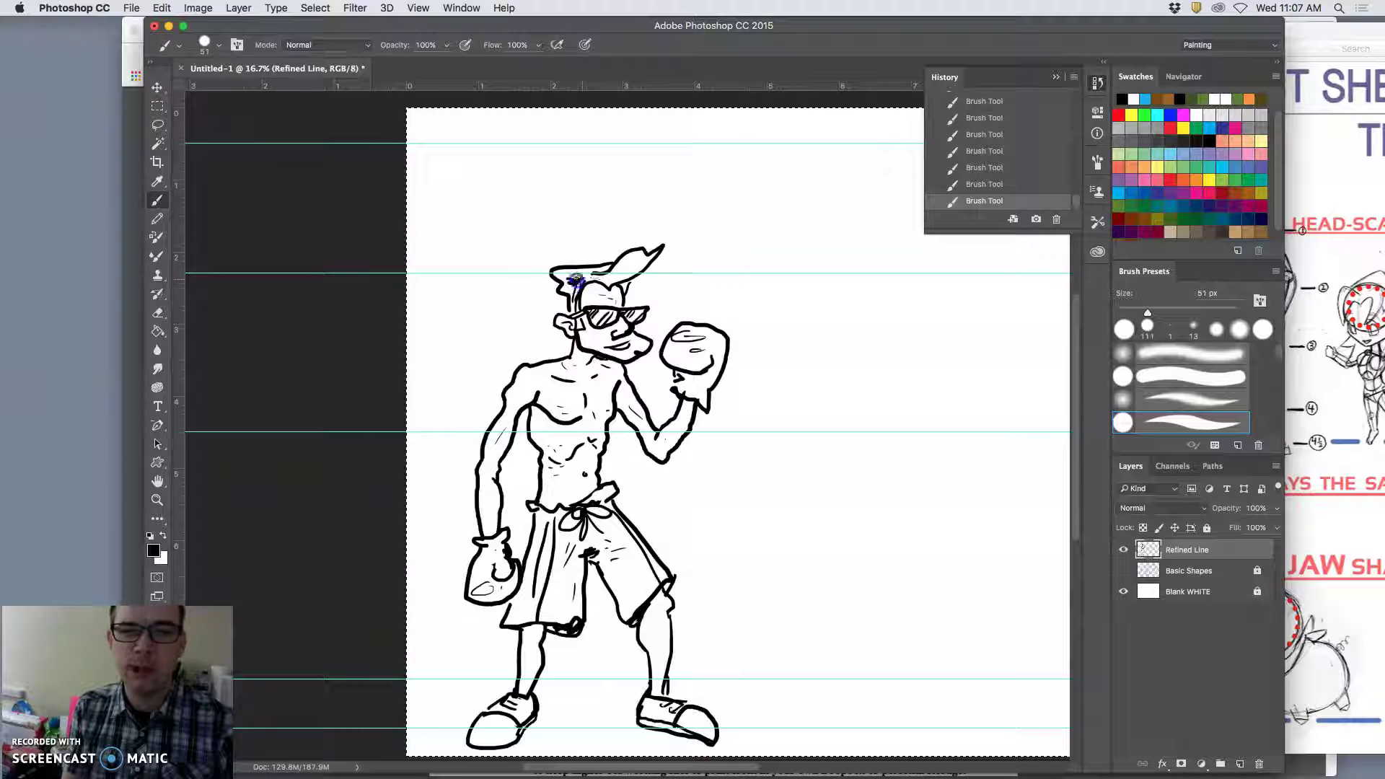
left_click(609, 281)
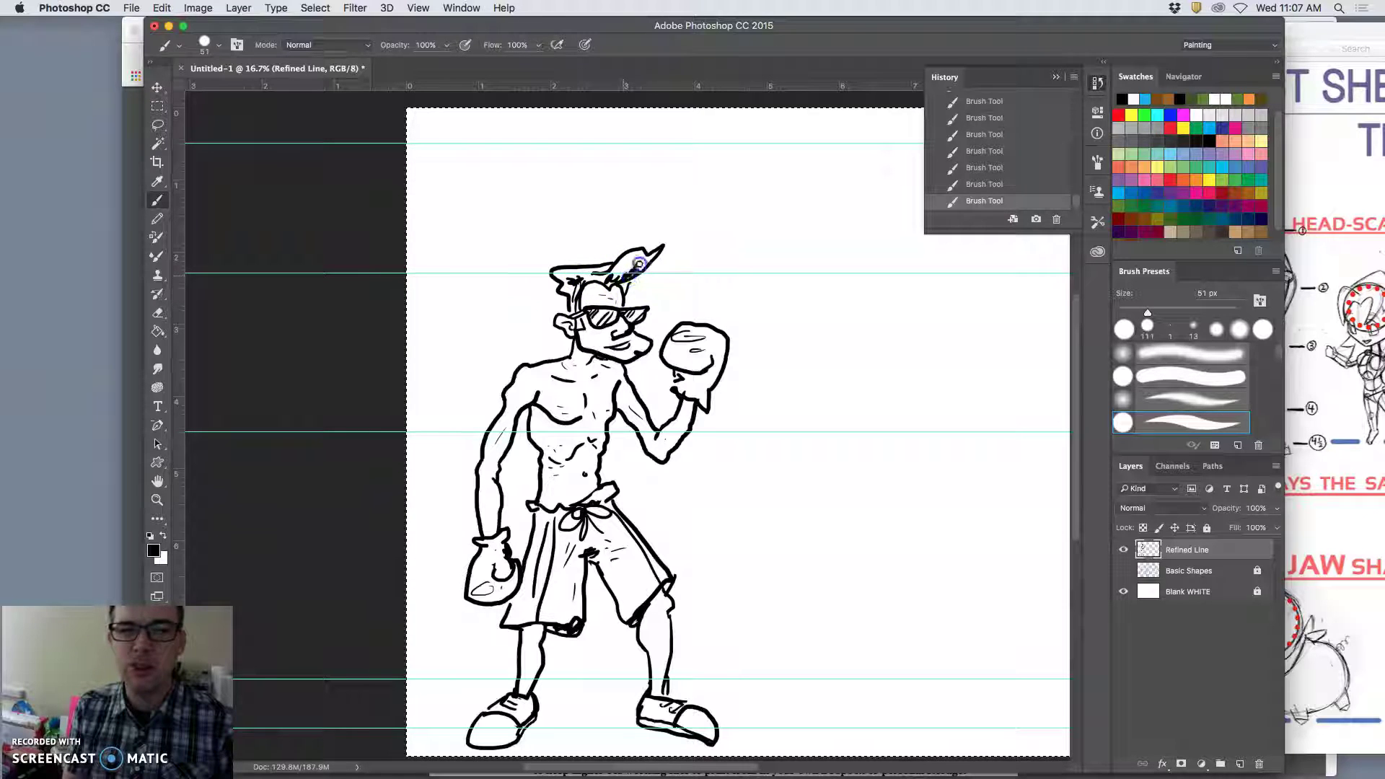
left_click_drag(652, 258, 620, 271)
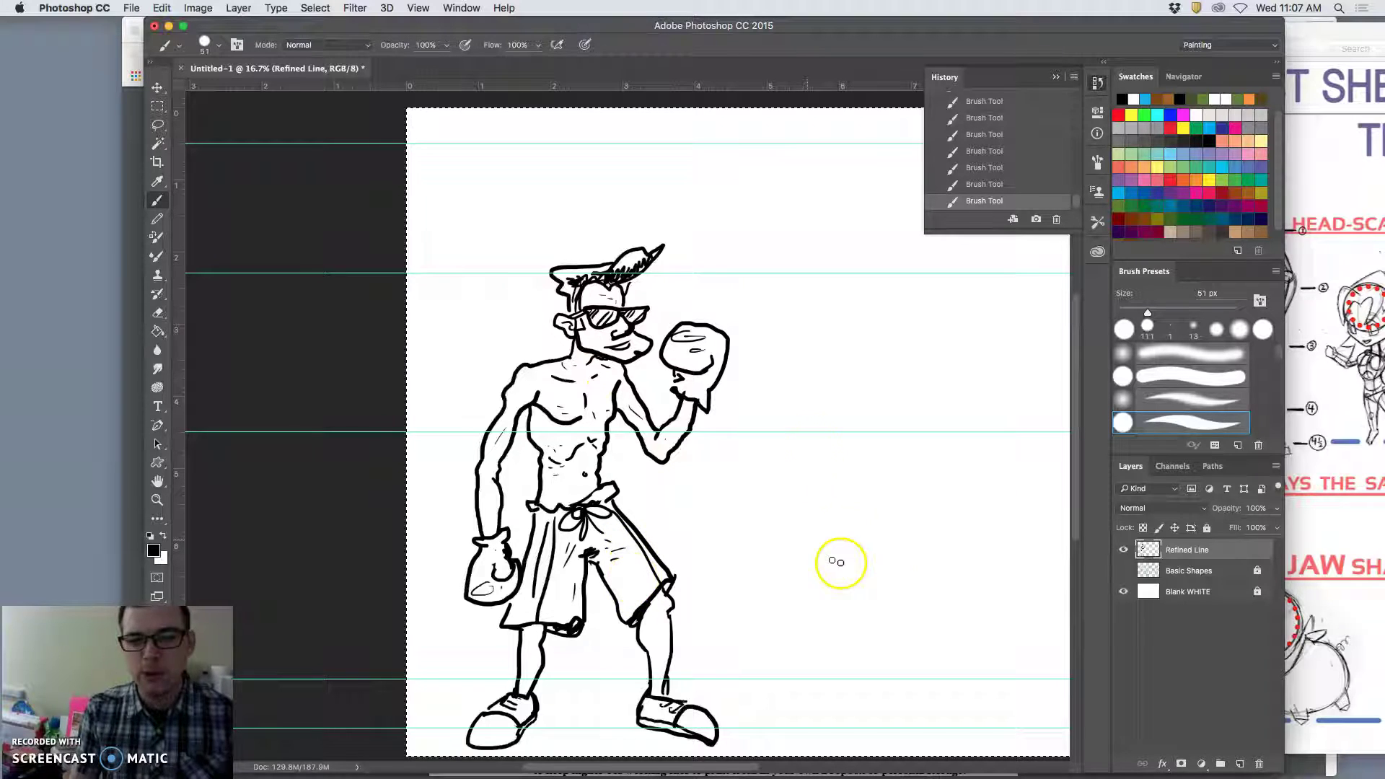
Compare the line art with the blue sketch through layer visibility, leaving only the Refined Line layer shown
left_click(1123, 571)
left_click(1123, 570)
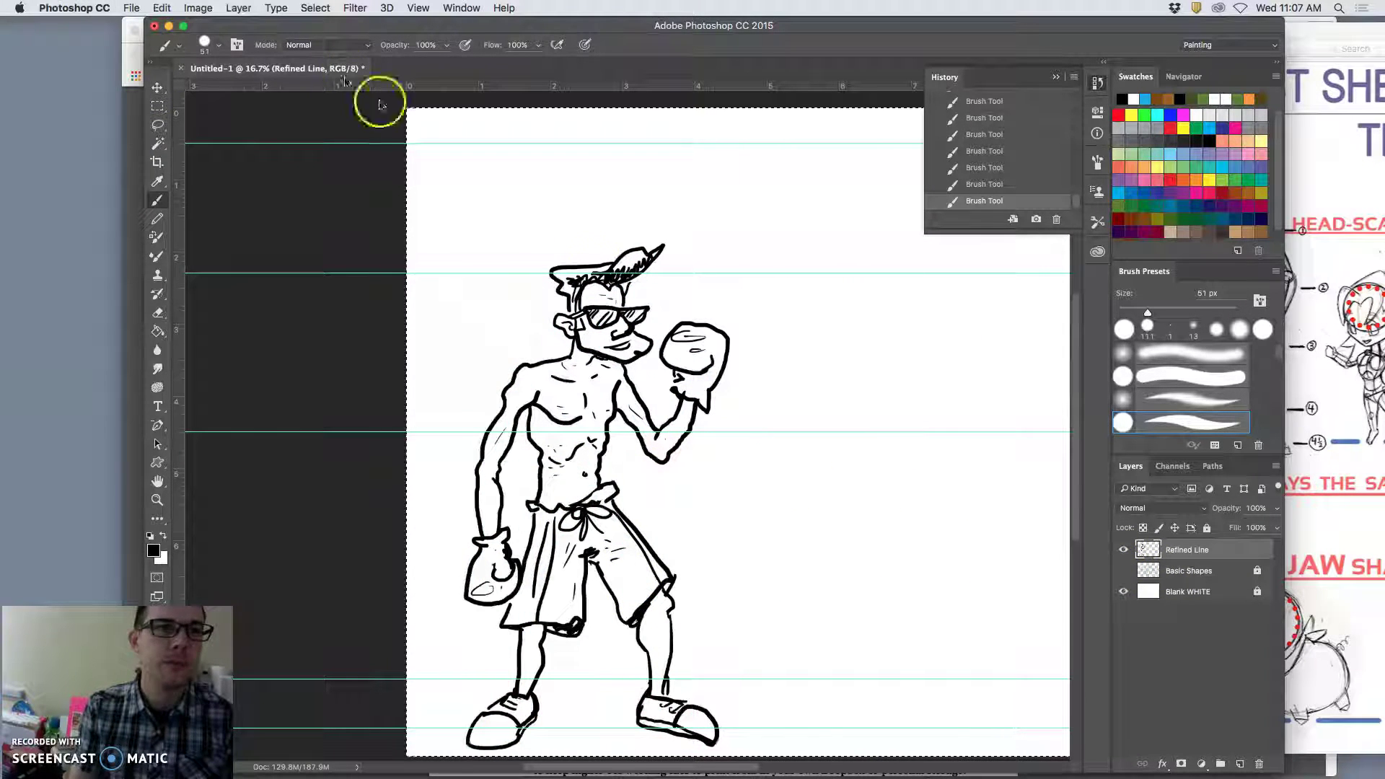
left_click(1123, 571)
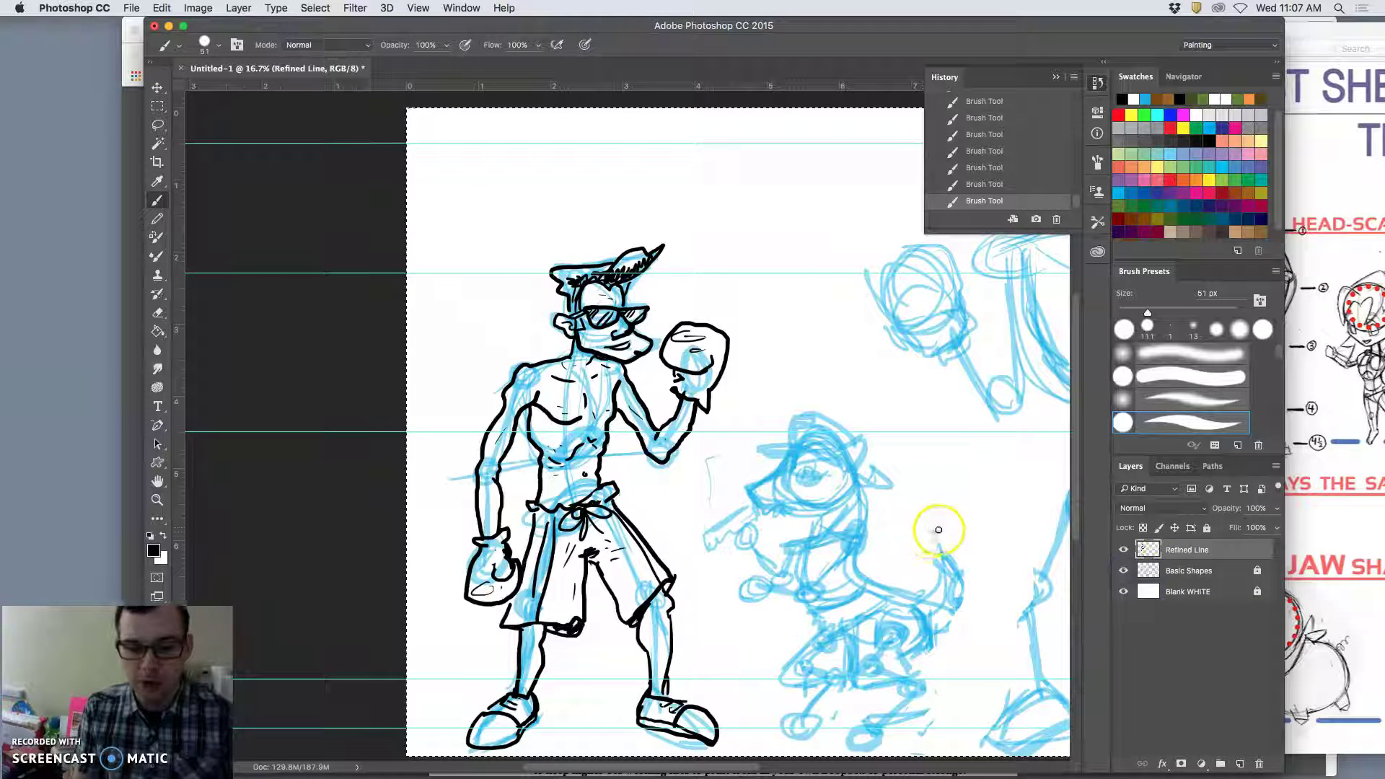
key("super+minus")
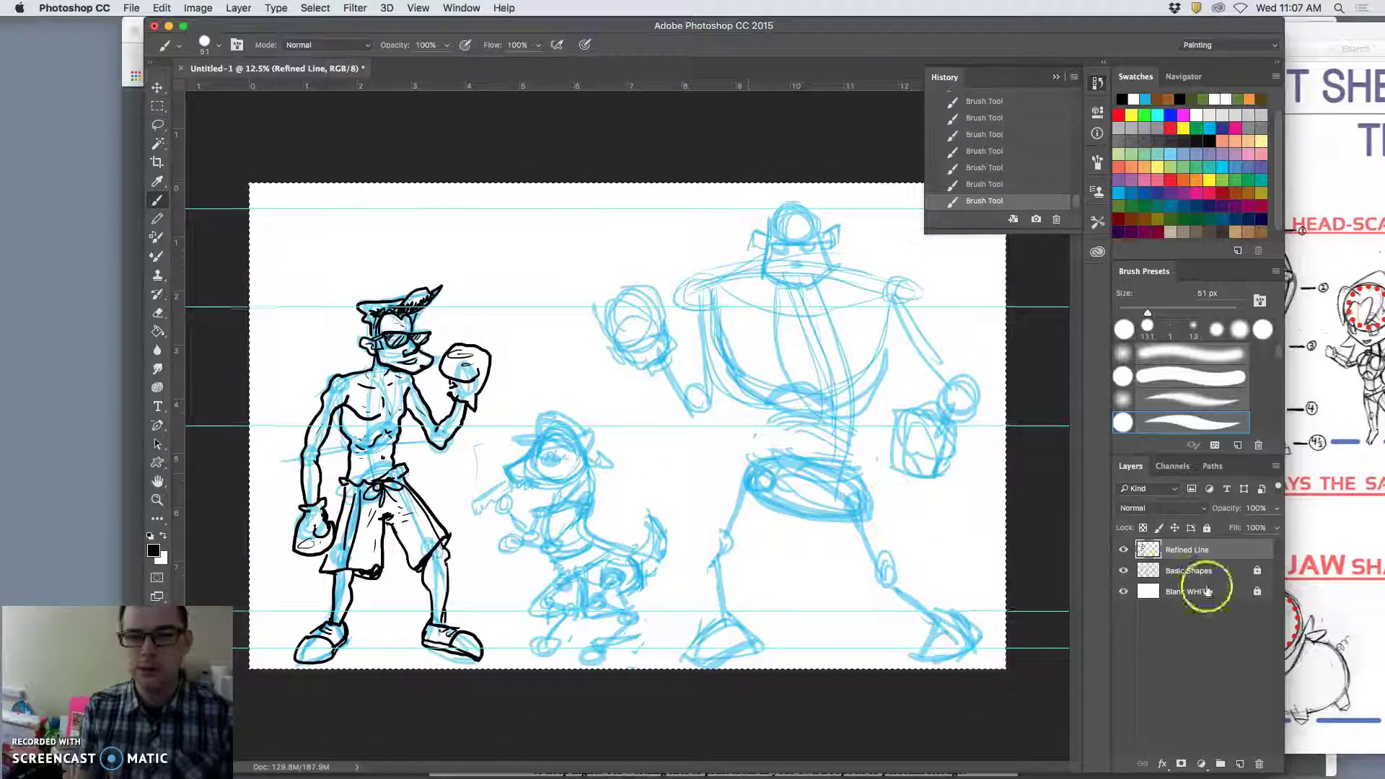
left_click(1123, 551)
left_click(1123, 551)
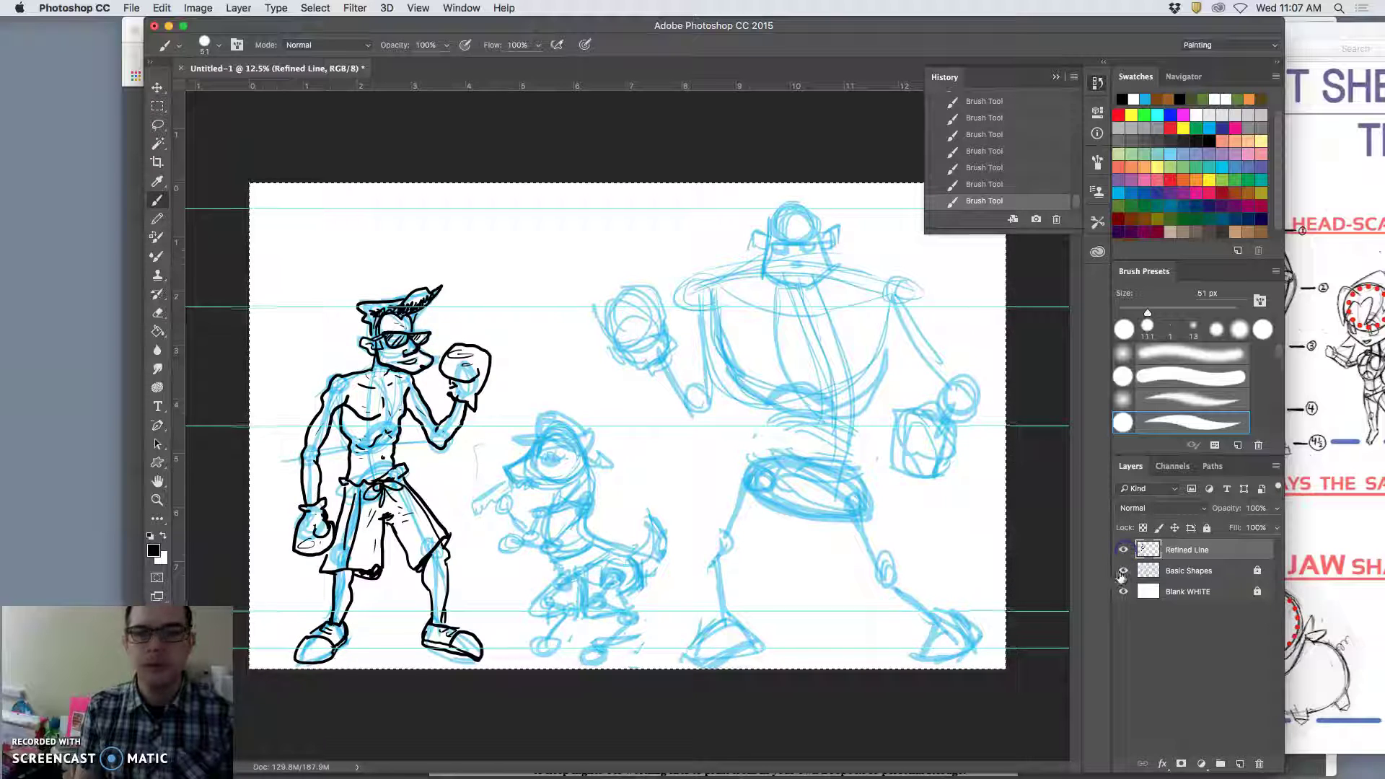
left_click(1124, 570)
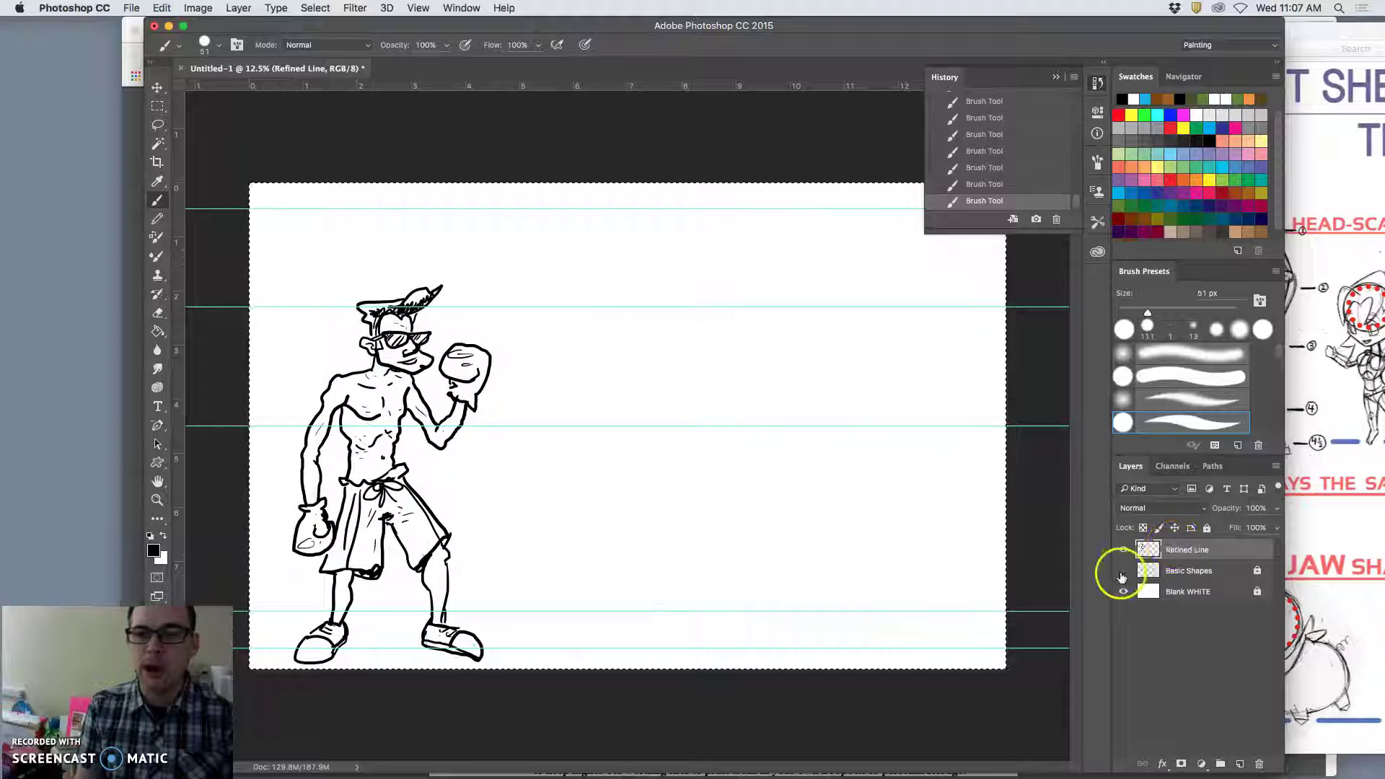
left_click(1123, 570)
left_click(1124, 571)
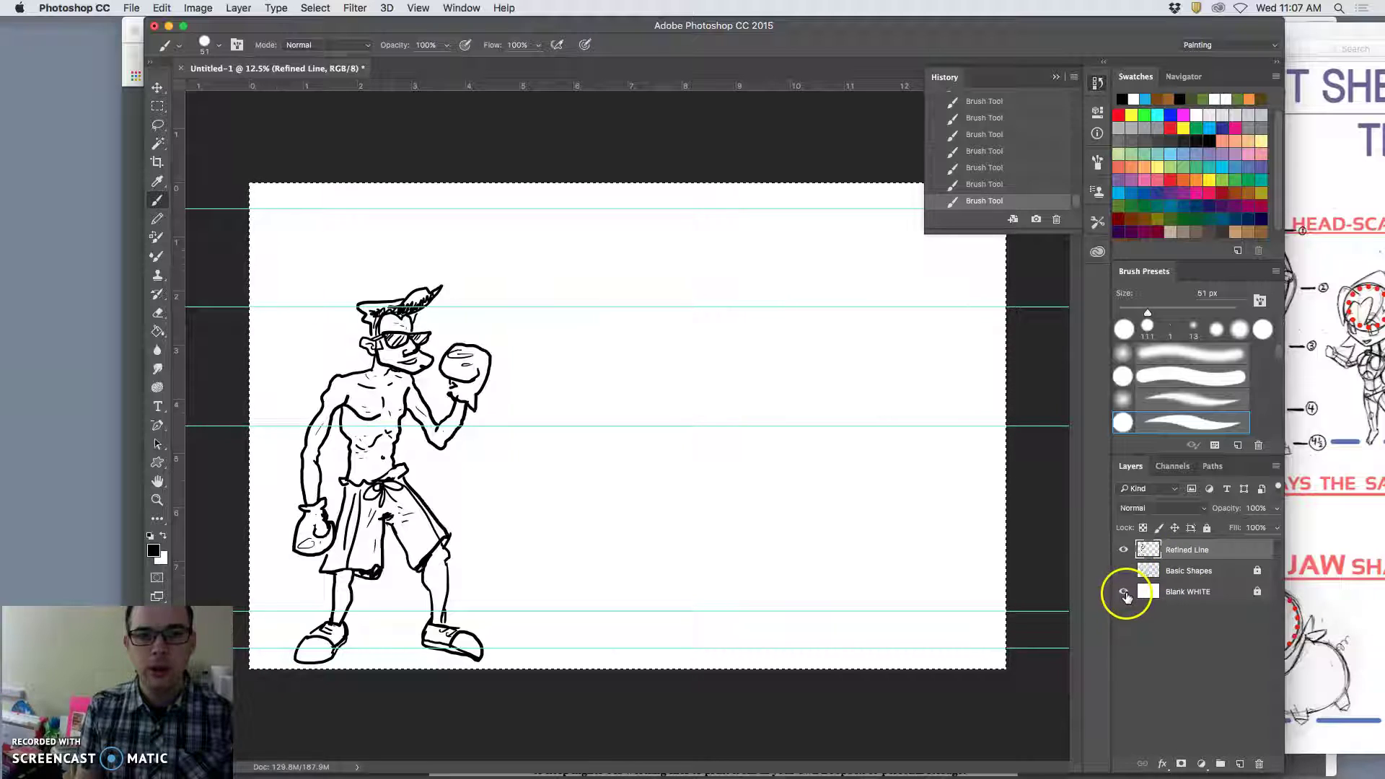
left_click(1123, 592)
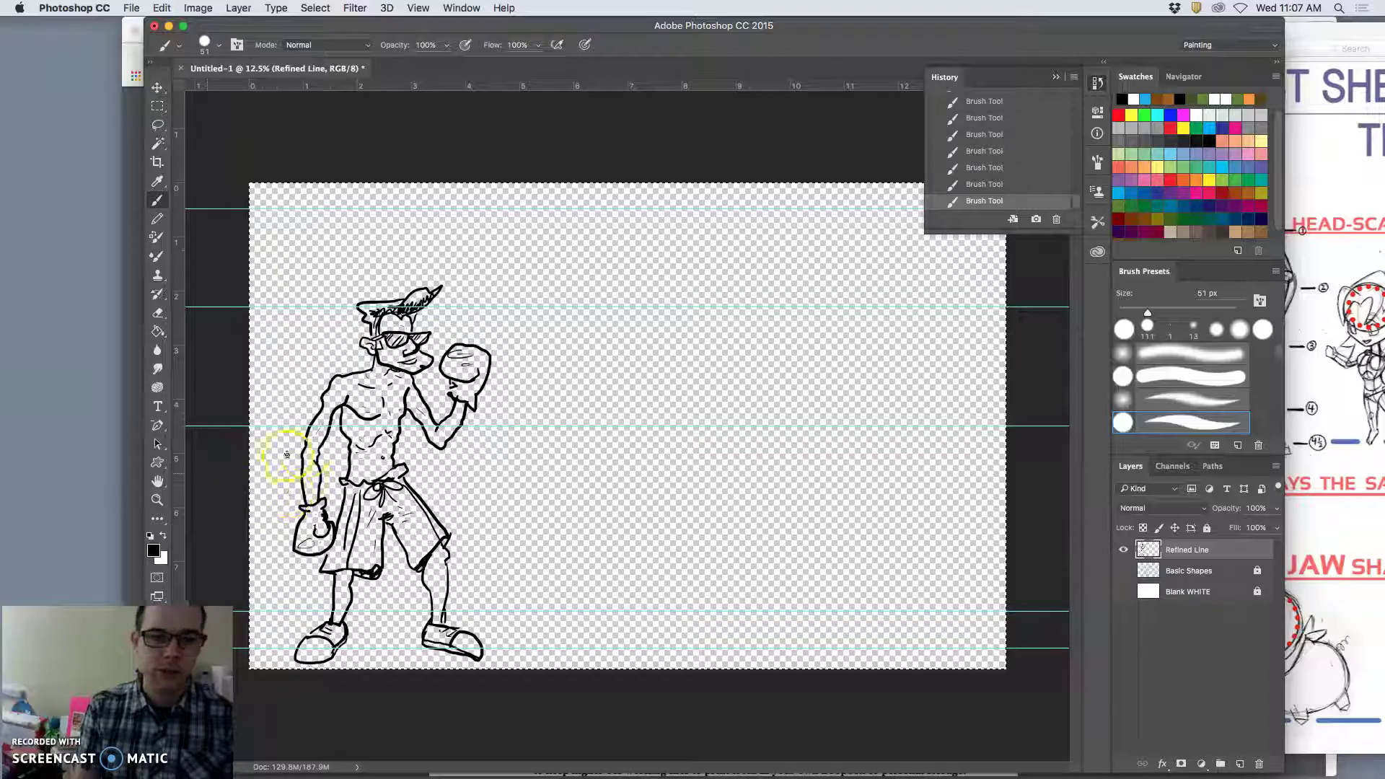
Examine the outlines of the boxer's shoulders, chest, neck and head up close against the transparent background
key("super+plus")
key("super+plus")
key("super+plus")
key("super+plus")
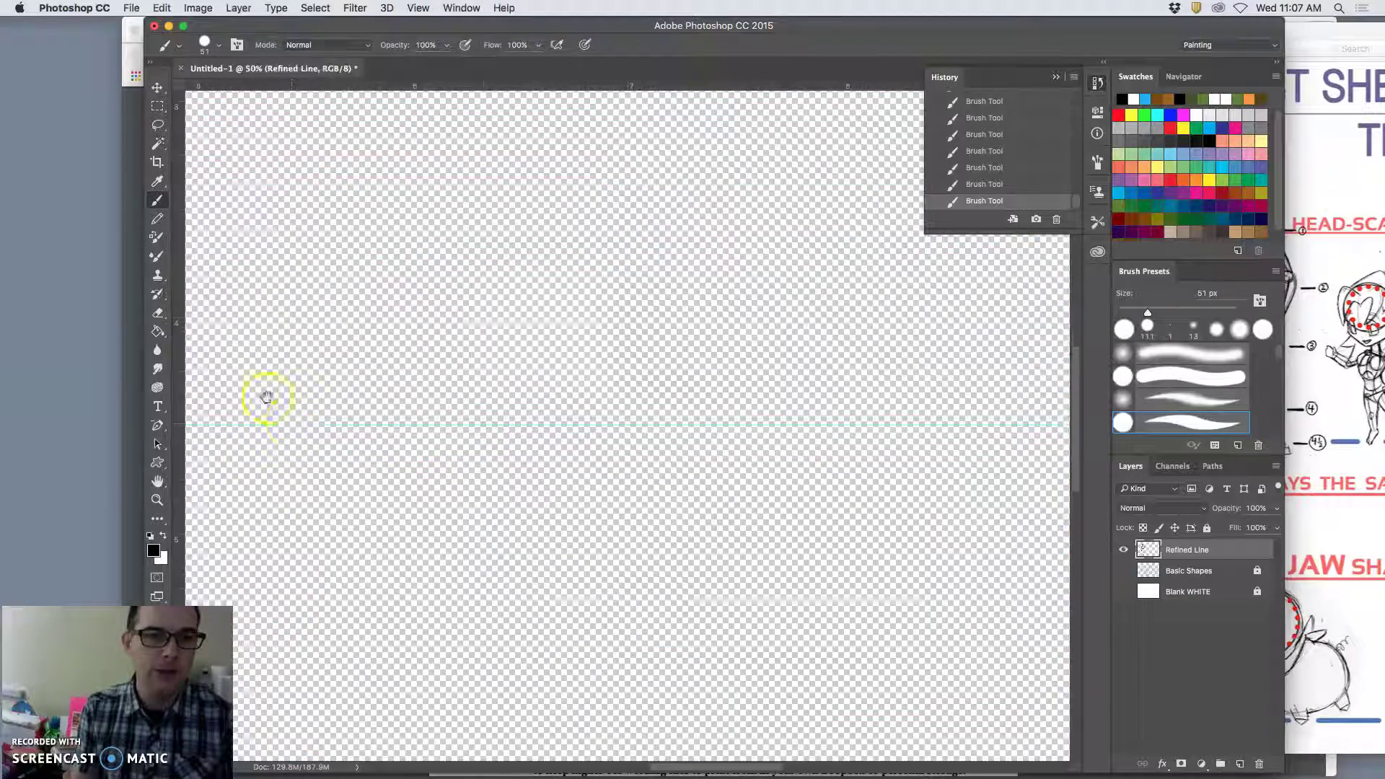
left_click_drag(267, 396, 855, 417)
left_click_drag(336, 306, 497, 305)
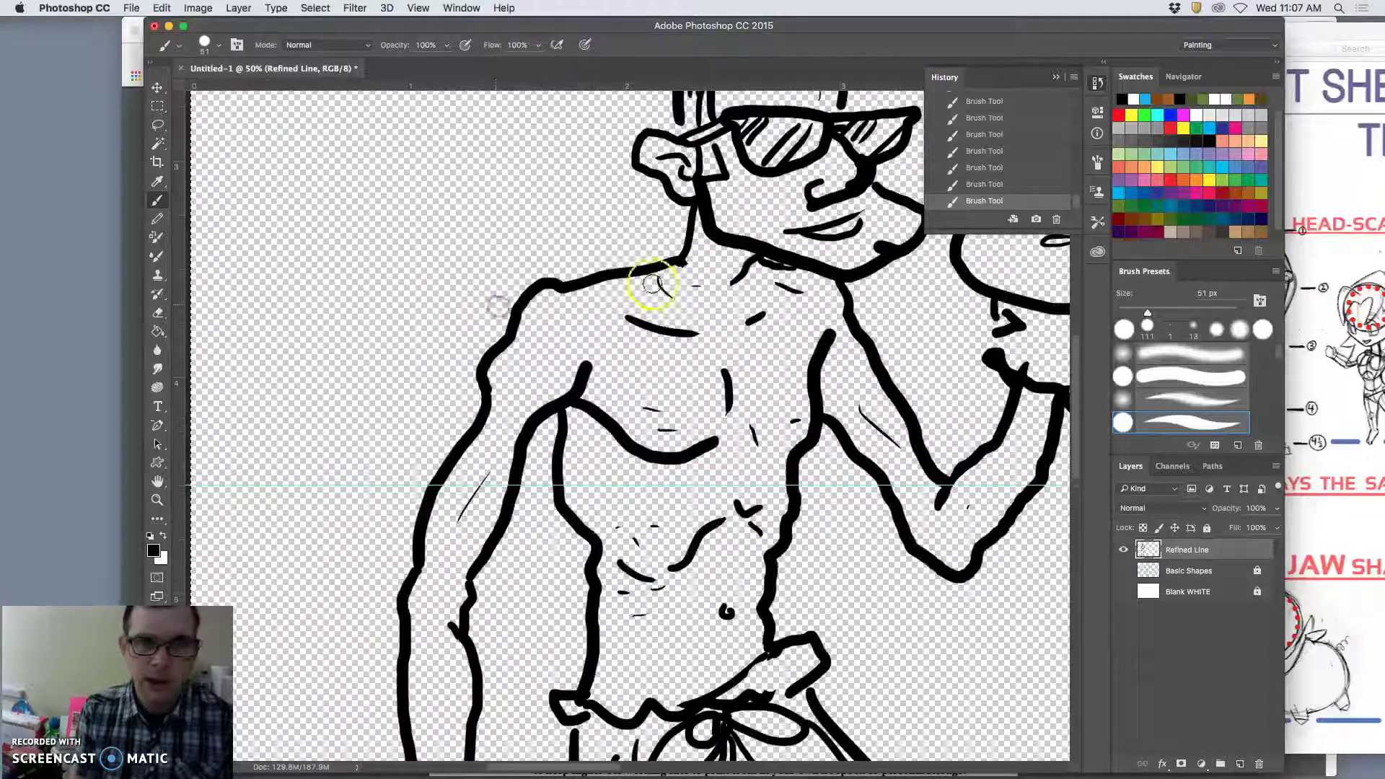
scroll(662, 295, "up", 4)
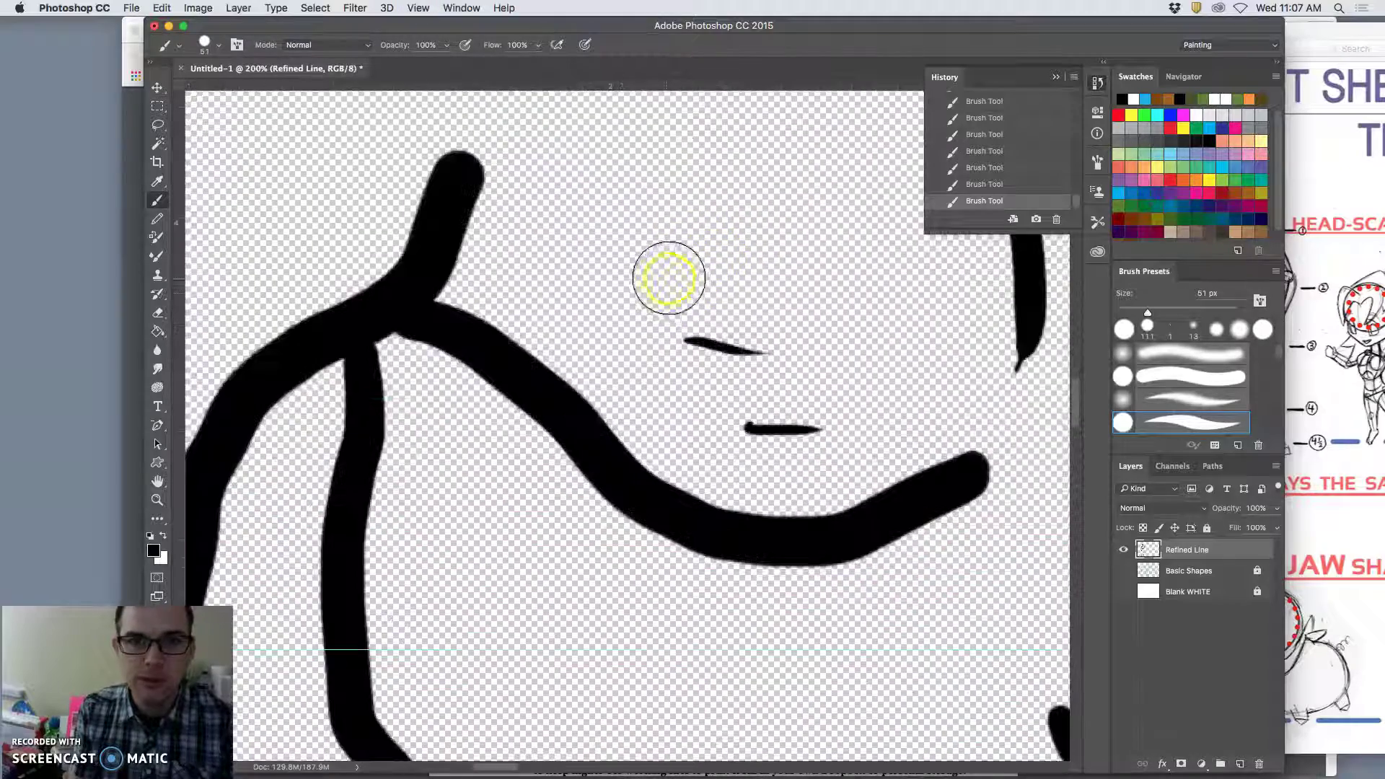
scroll(608, 294, "left", 10)
scroll(608, 294, "up", 5)
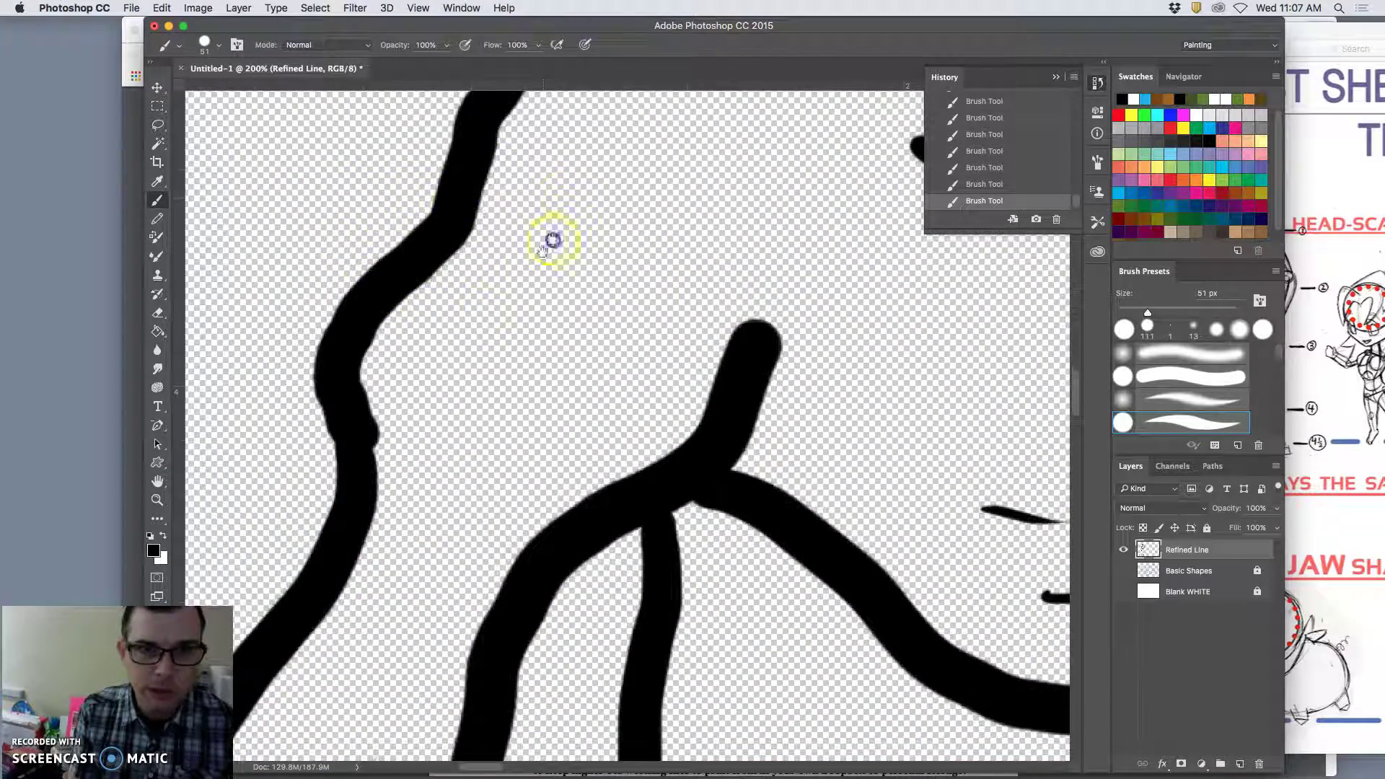
left_click_drag(552, 240, 417, 336)
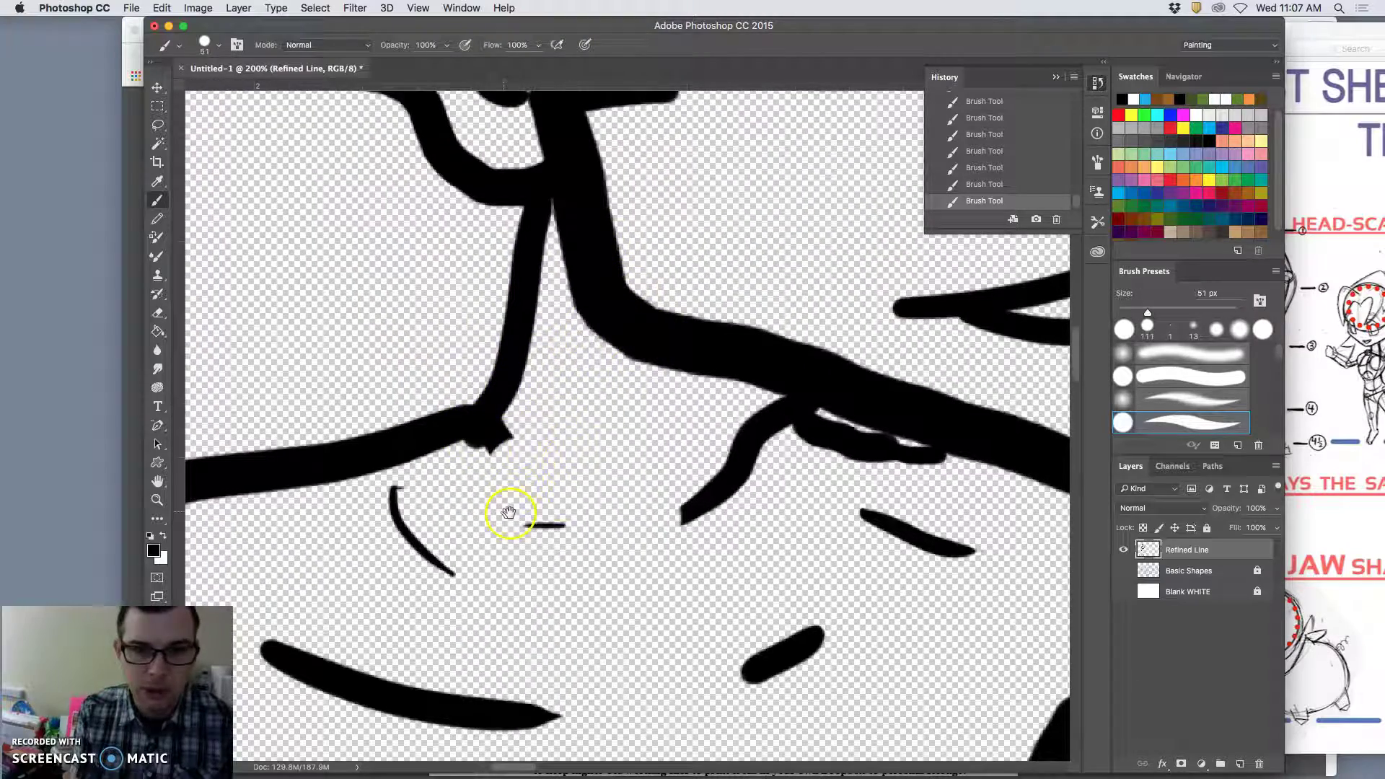
scroll(551, 464, "down", 5)
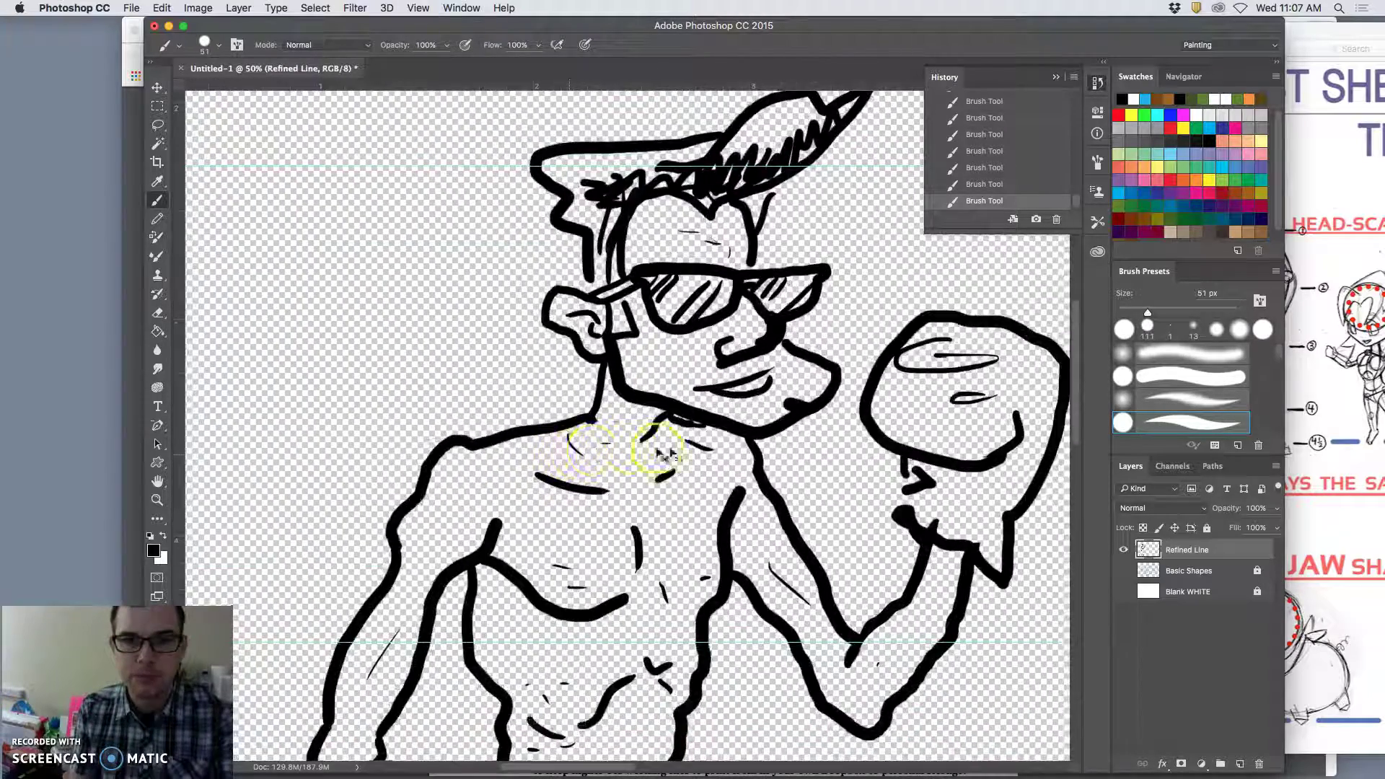
Examine the pixel edges of the boxer's collarbone and jaw lines up close
key("super+minus")
key("super+minus")
key("super+plus")
key("super+plus")
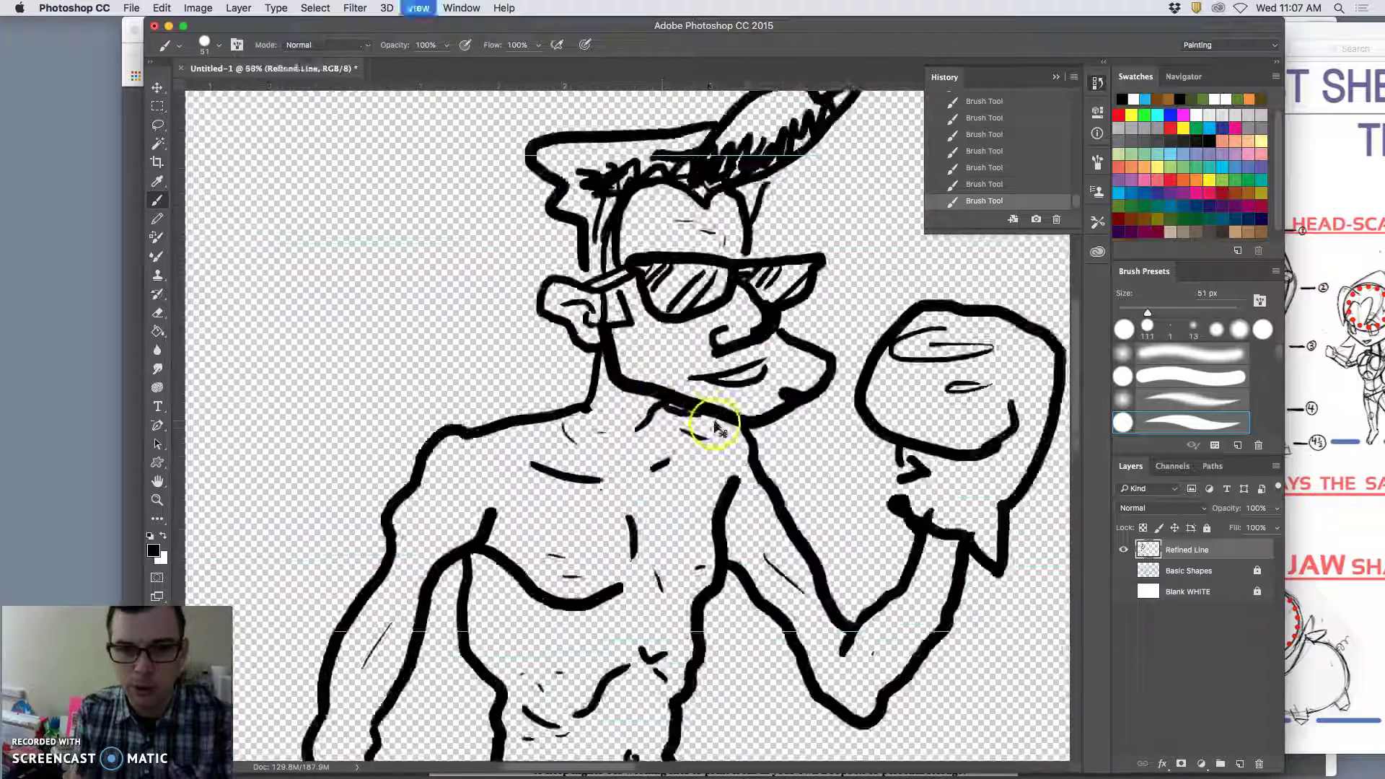
key("super+equal")
key("super+equal")
key("super+equal")
key("super+equal")
key("super+equal")
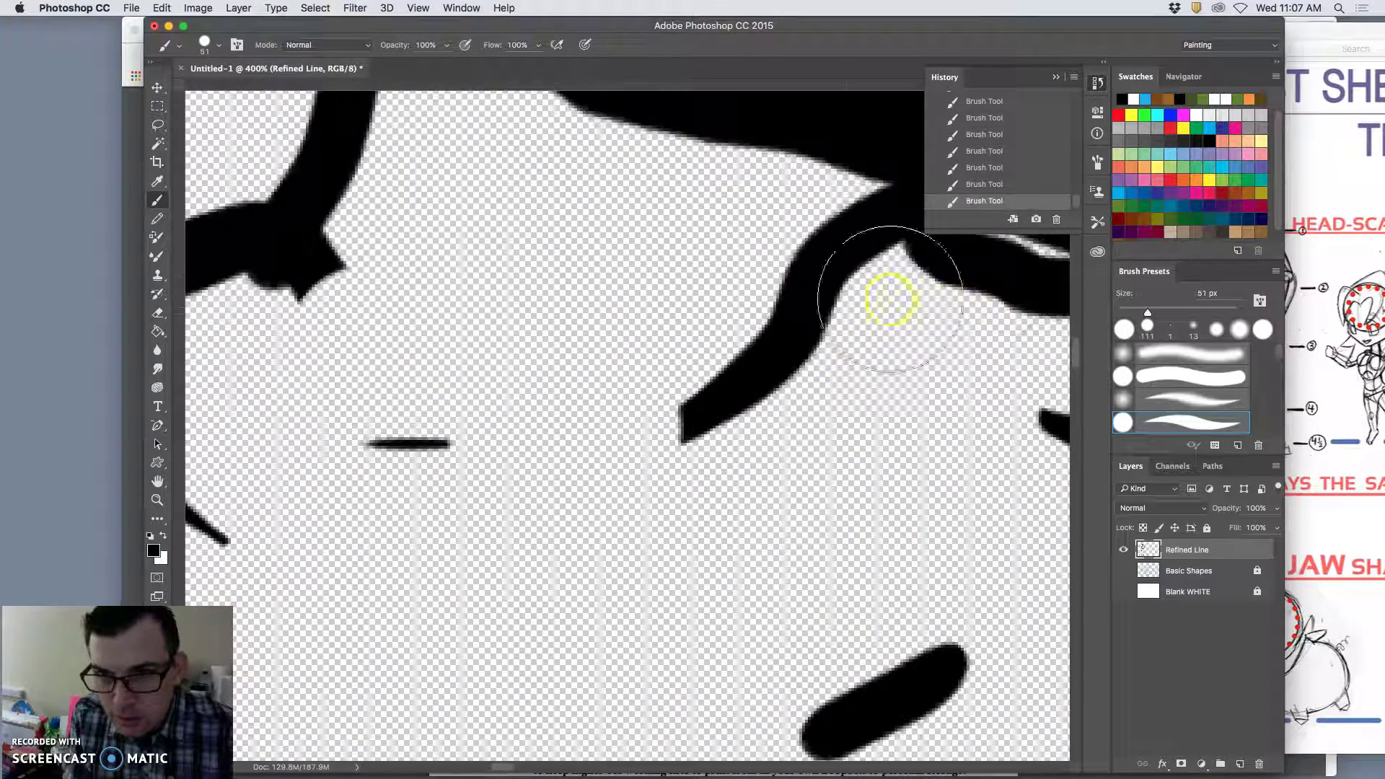
scroll(517, 349, "right", 10)
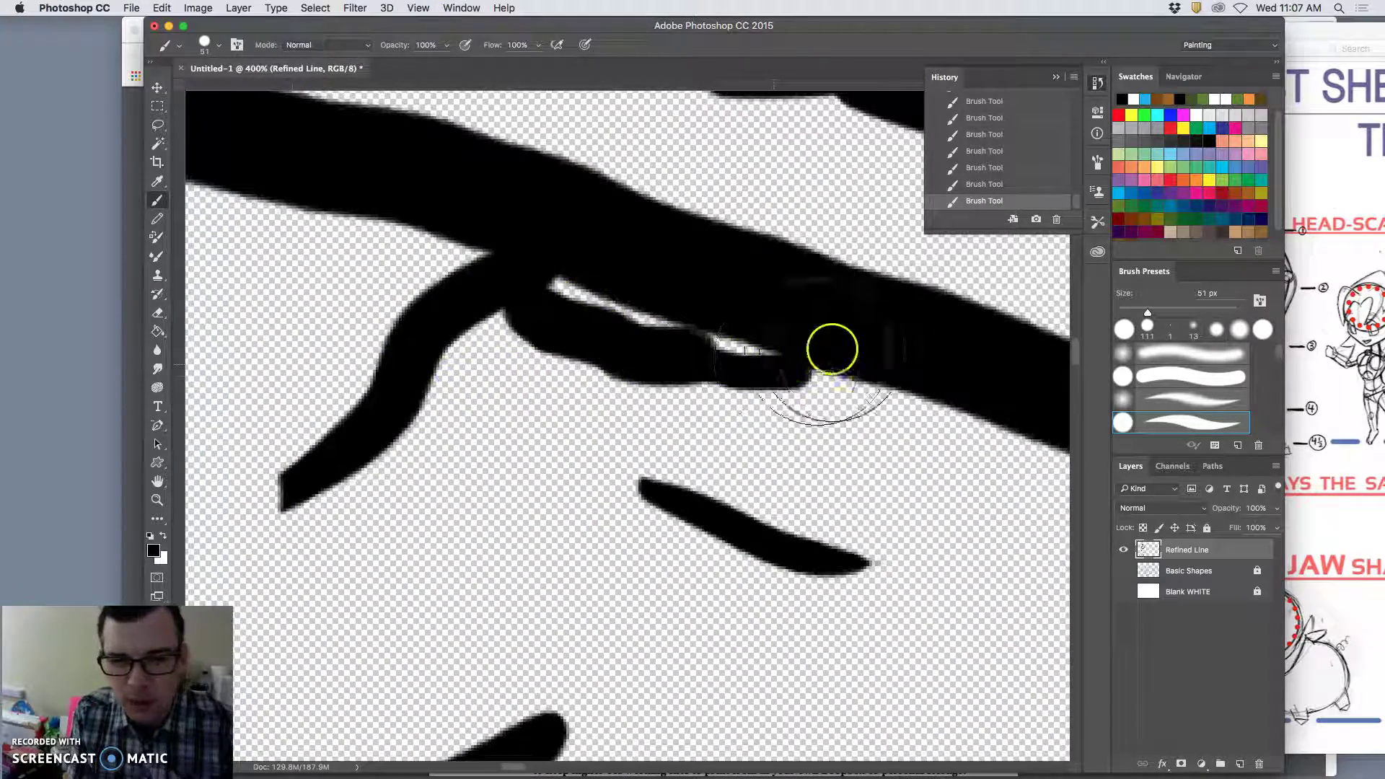
key("super+0")
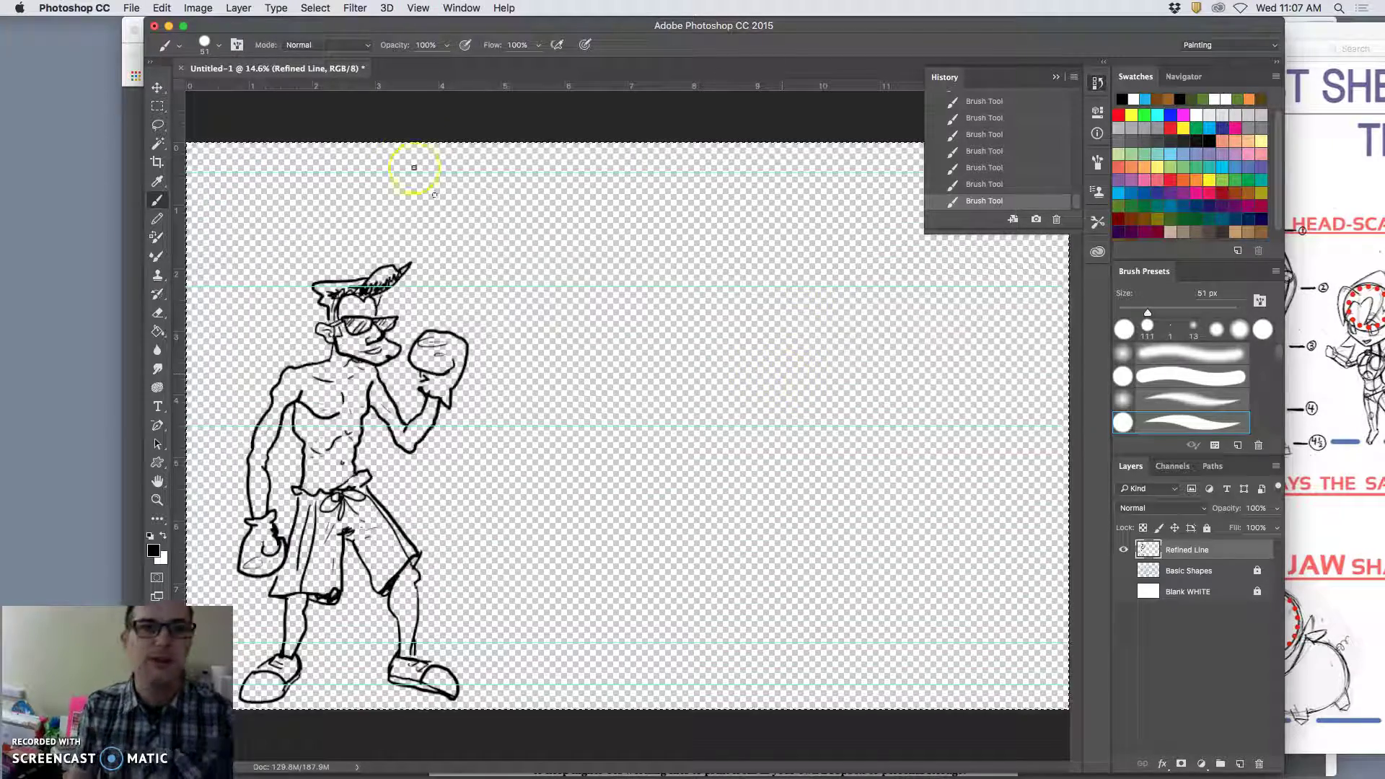
Save the drawing to the Desktop in Photoshop format, named with the artist's first name followed by "Character Sheet Sketch"
left_click(131, 8)
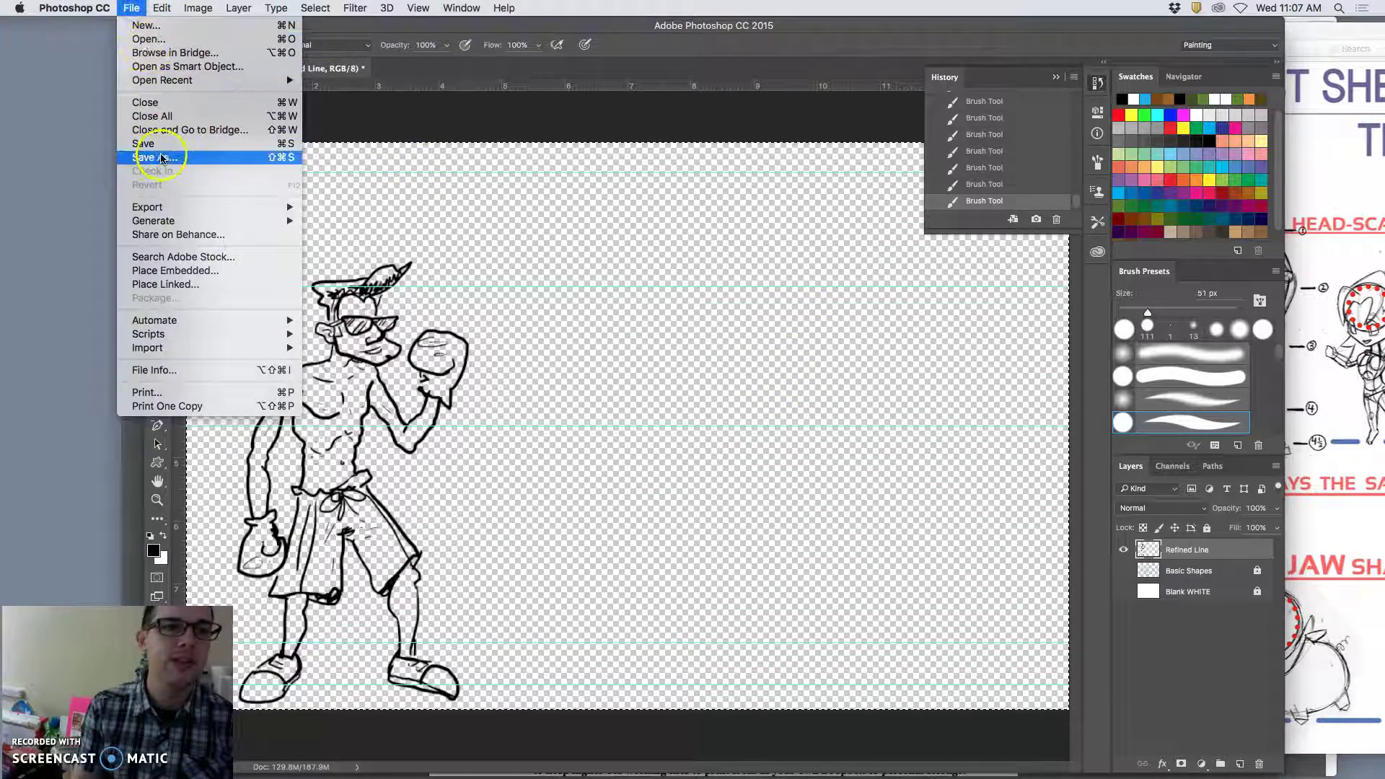
left_click(160, 157)
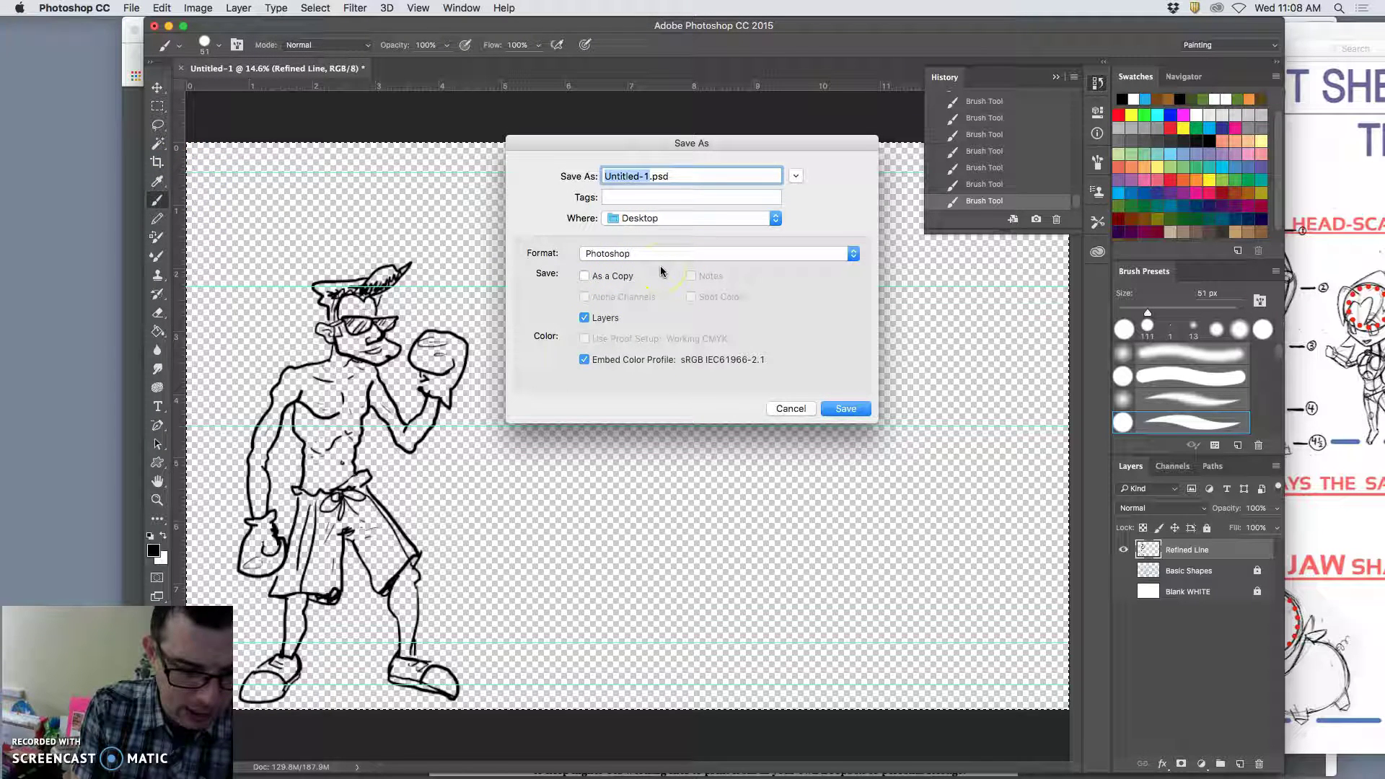
type("Character")
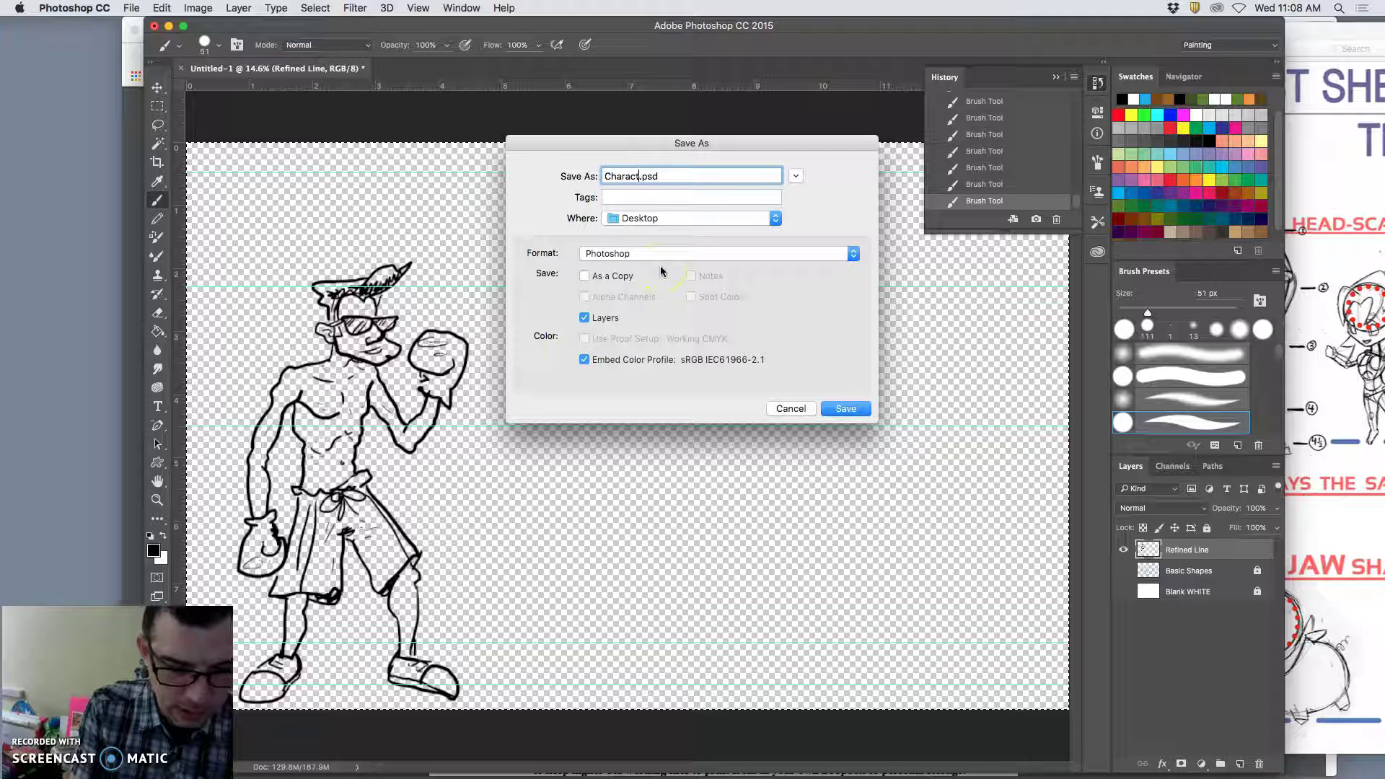
type(" Sheet Sketch")
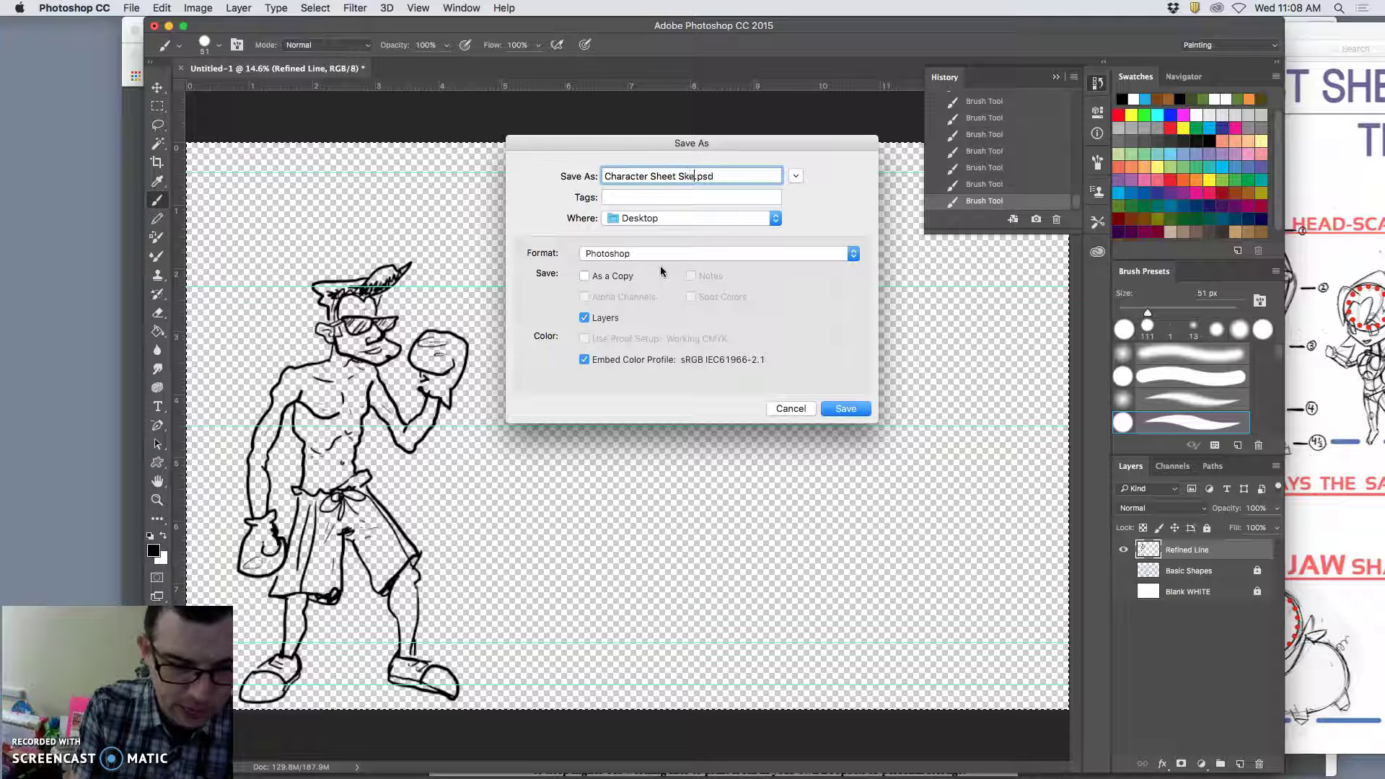
left_click(601, 176)
type("Karl")
left_click(846, 414)
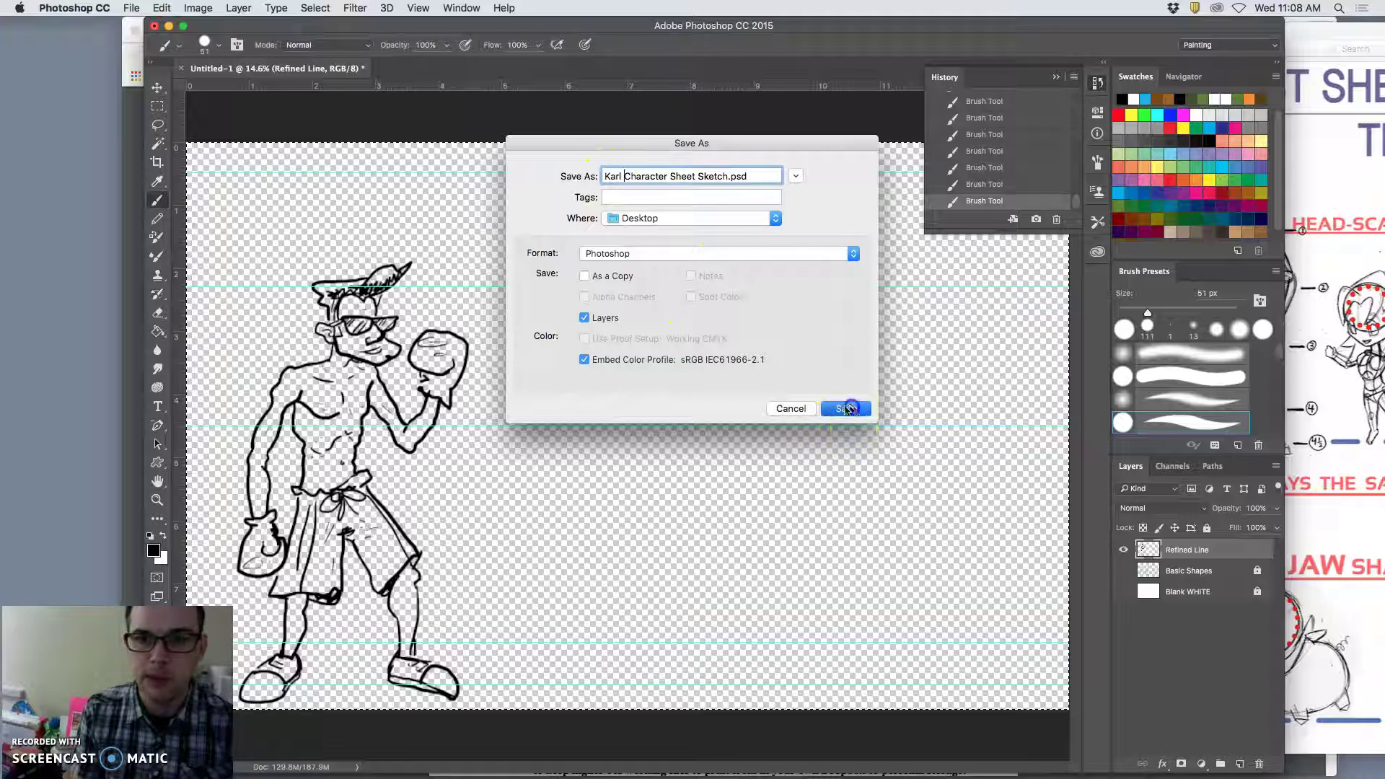
Save a PNG copy of the drawing to the Desktop under the same name, with Smallest / Slow compression and no interlacing
left_click(131, 8)
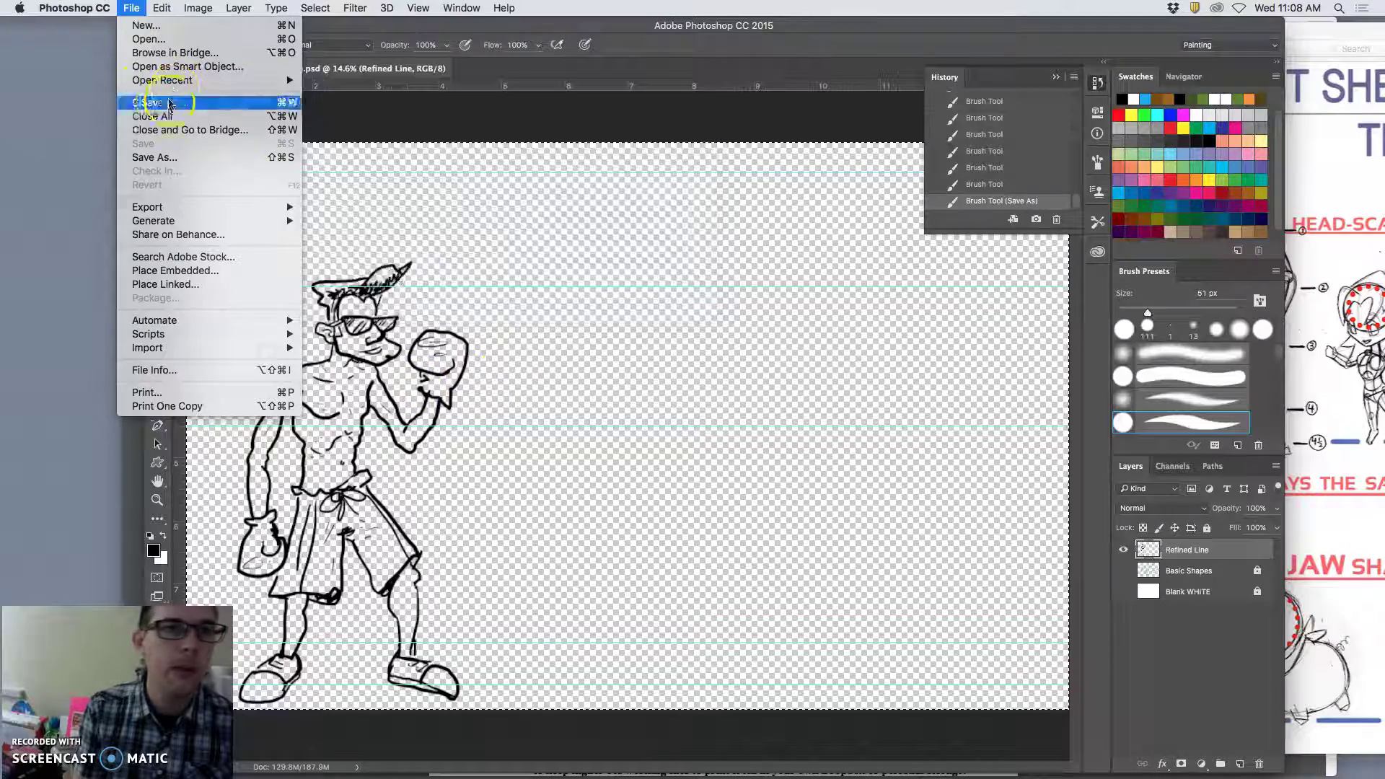
left_click(157, 157)
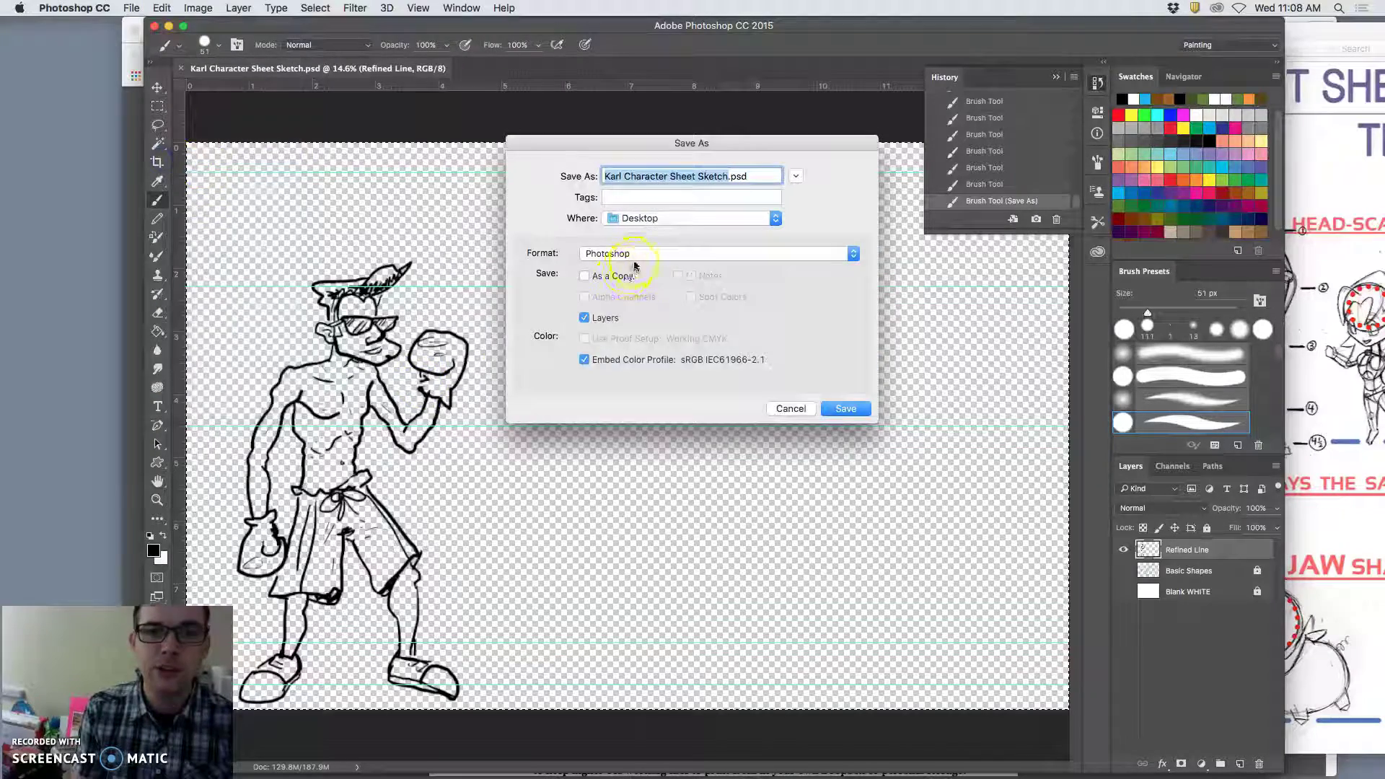
left_click(613, 256)
left_click(614, 438)
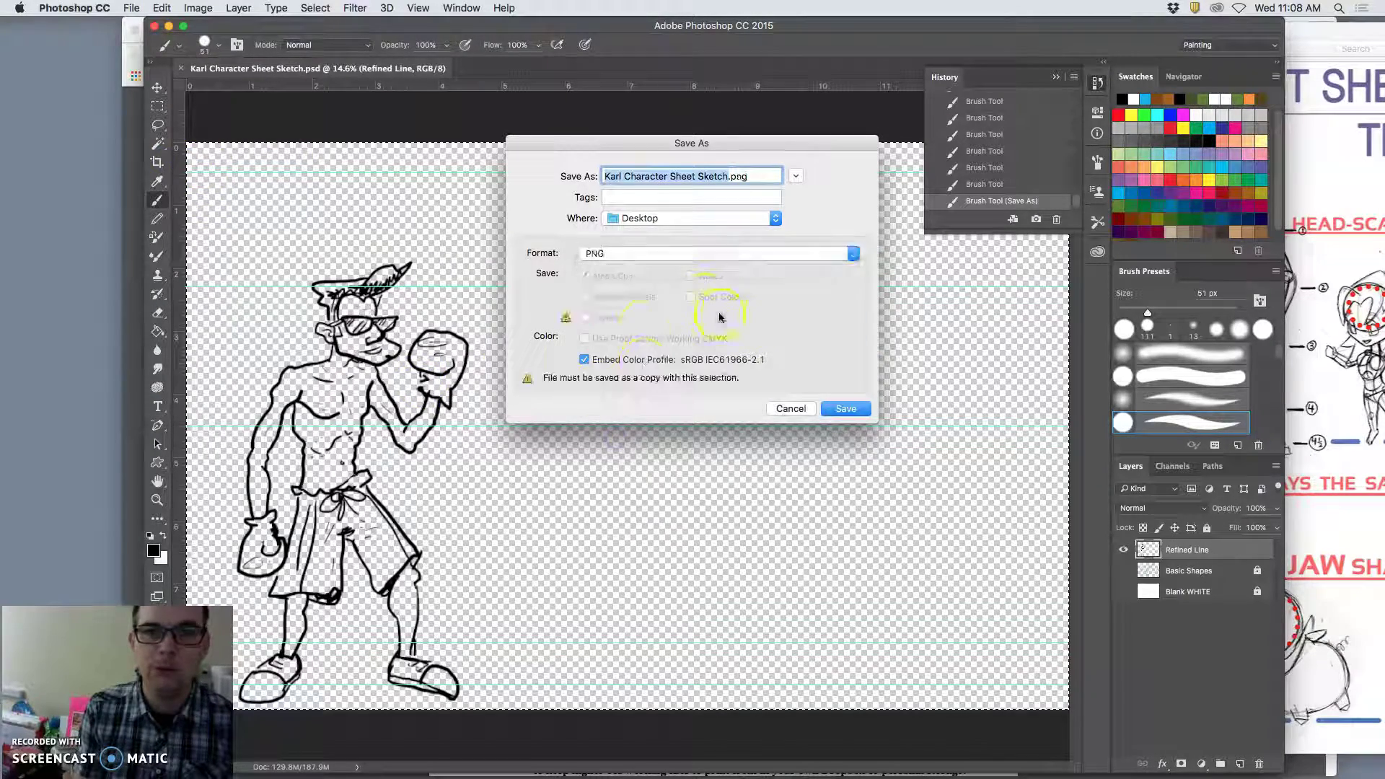
left_click(846, 409)
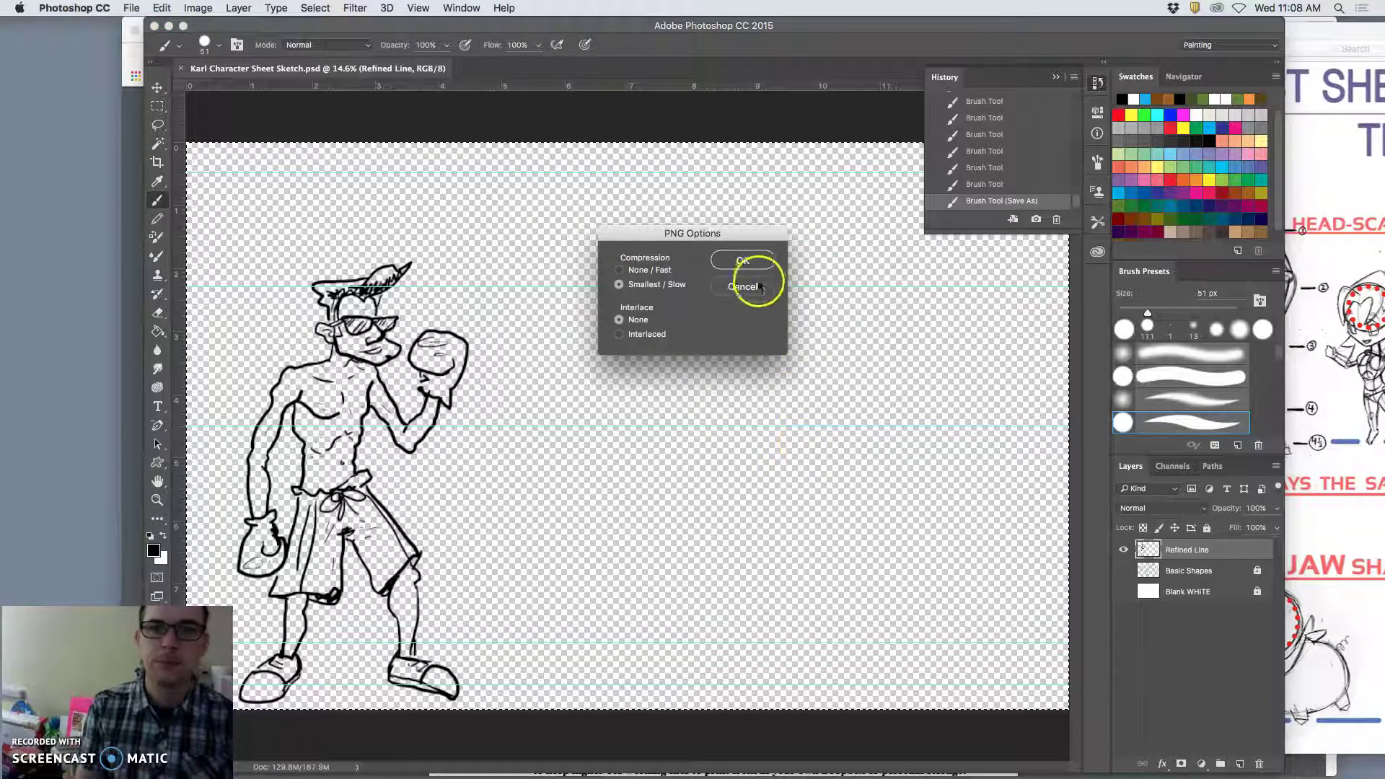
left_click(743, 261)
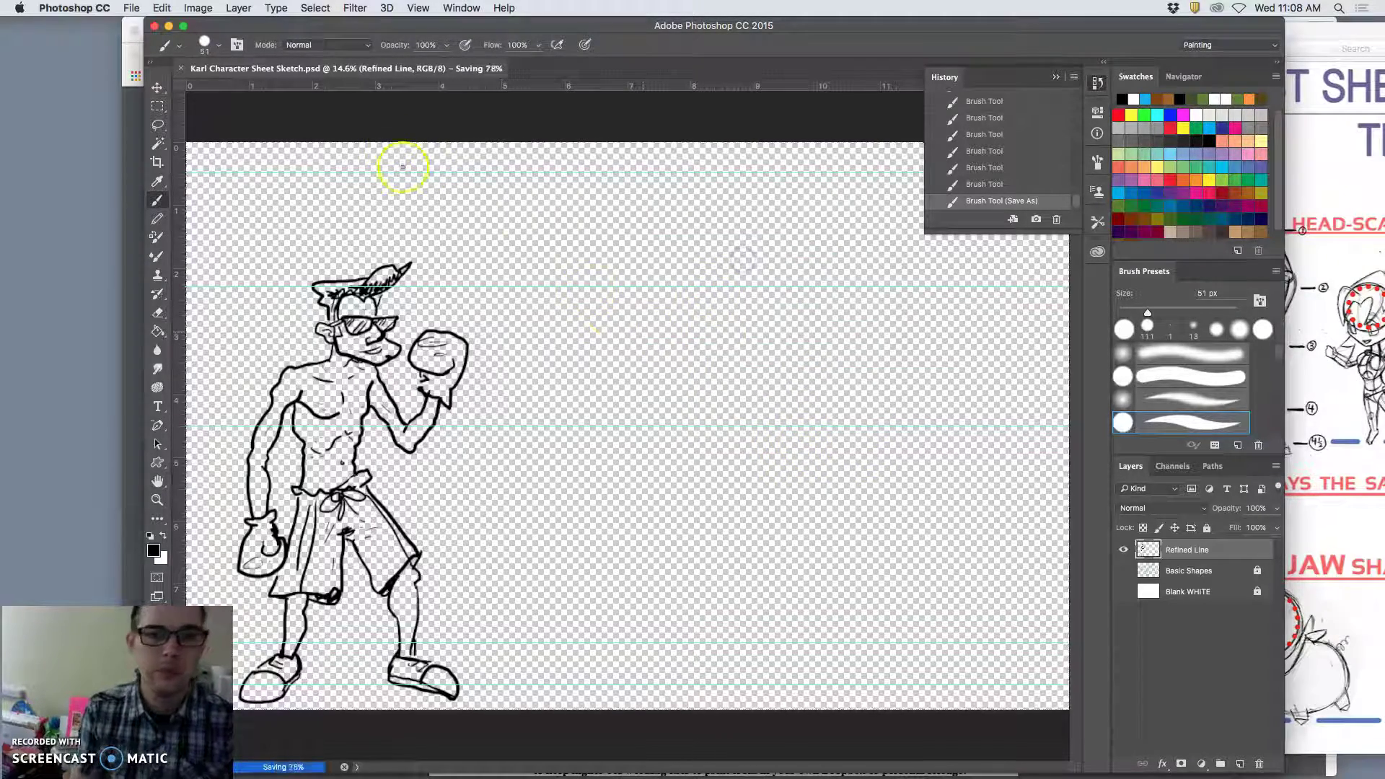
Minimize the Photoshop, browser and handout windows to expose the desktop
left_click(168, 26)
left_click(150, 31)
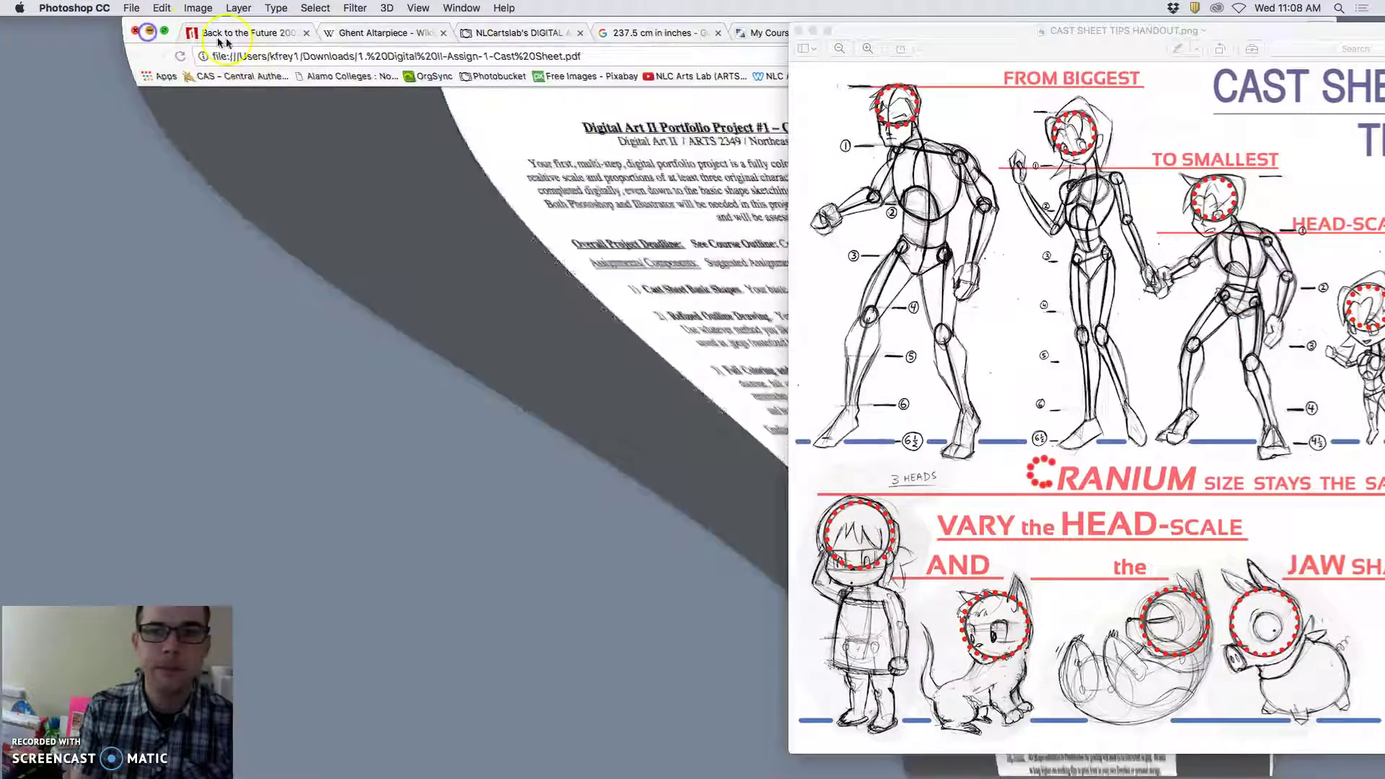
left_click(812, 31)
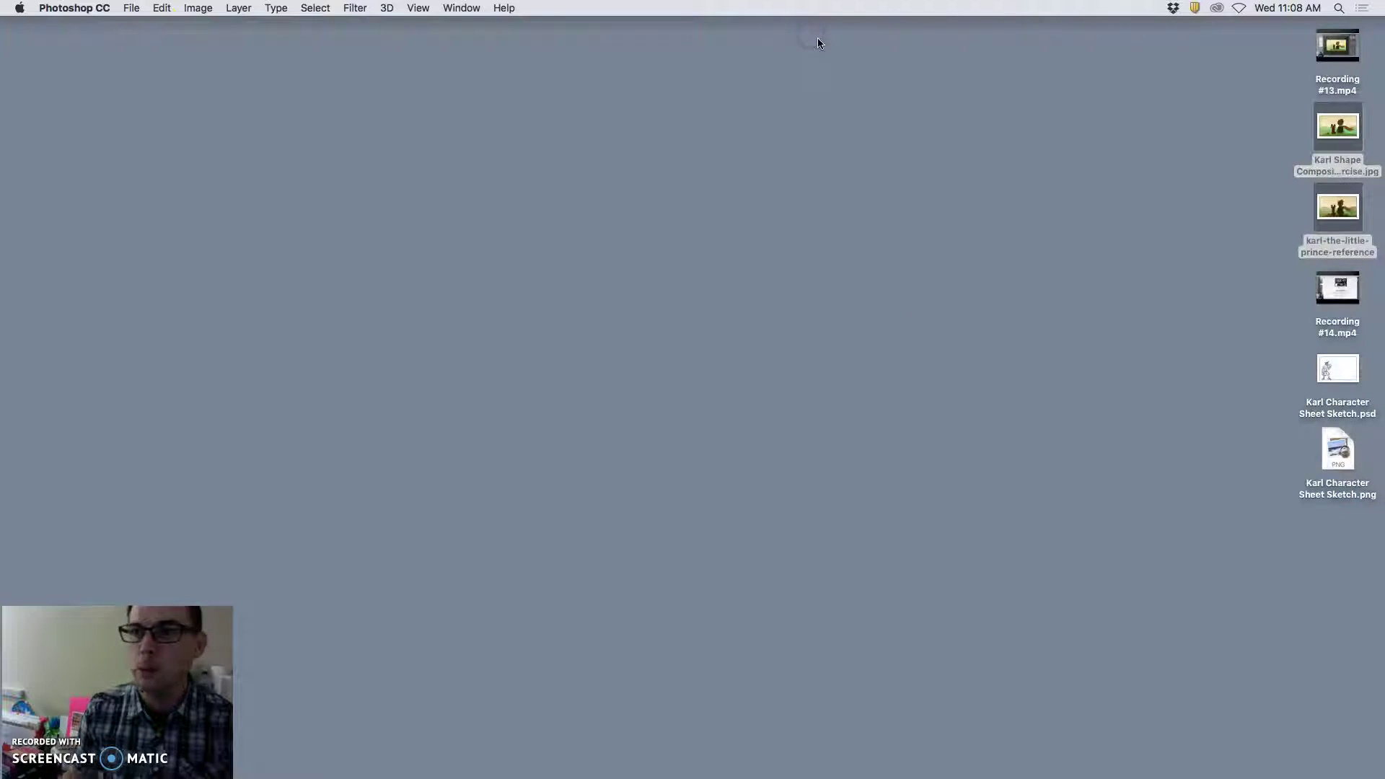
Move the Character Sheet Sketch PNG to an empty area of the desktop and open it in Adobe Illustrator CC 2015
mouse_move(1313, 444)
left_mouse_down()
mouse_move(902, 265)
mouse_move(838, 163)
left_mouse_up()
right_click(835, 162)
mouse_move(902, 182)
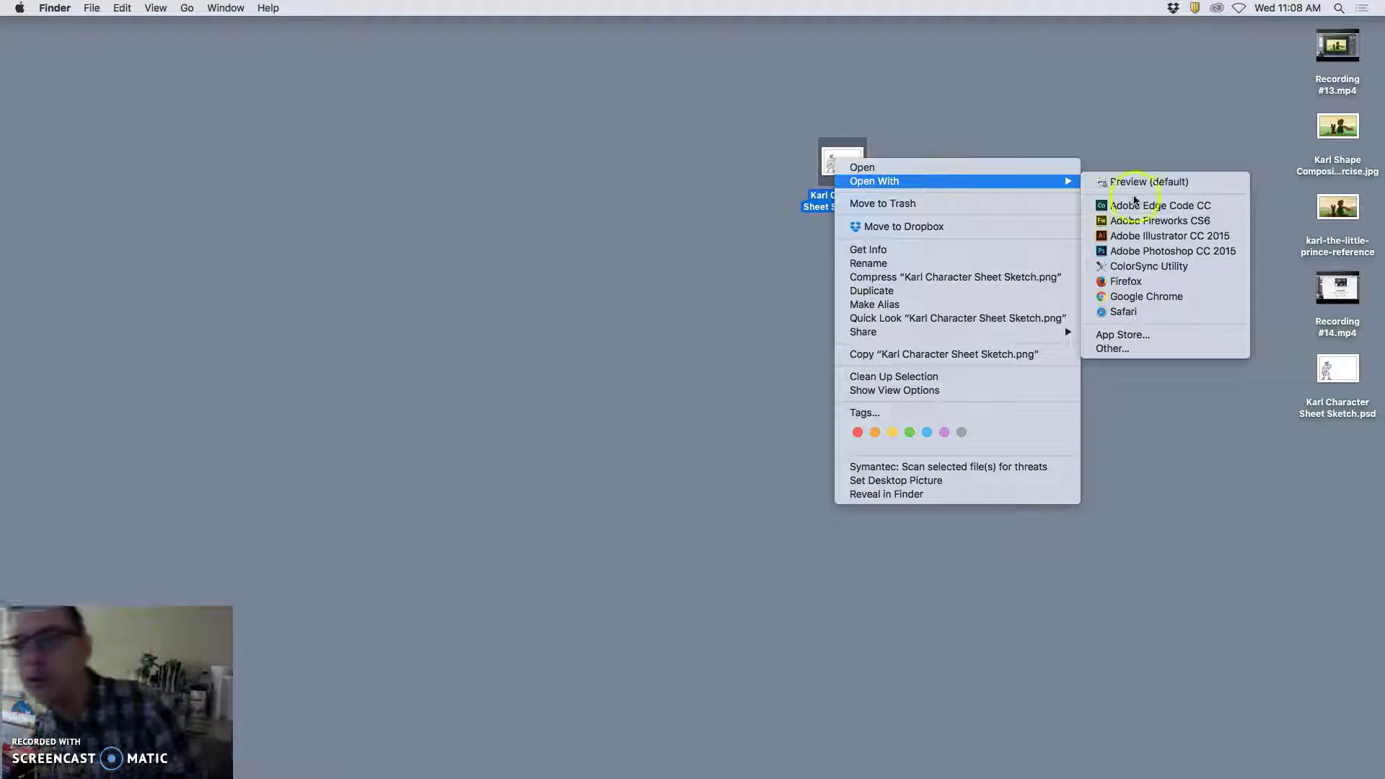
left_click(1129, 237)
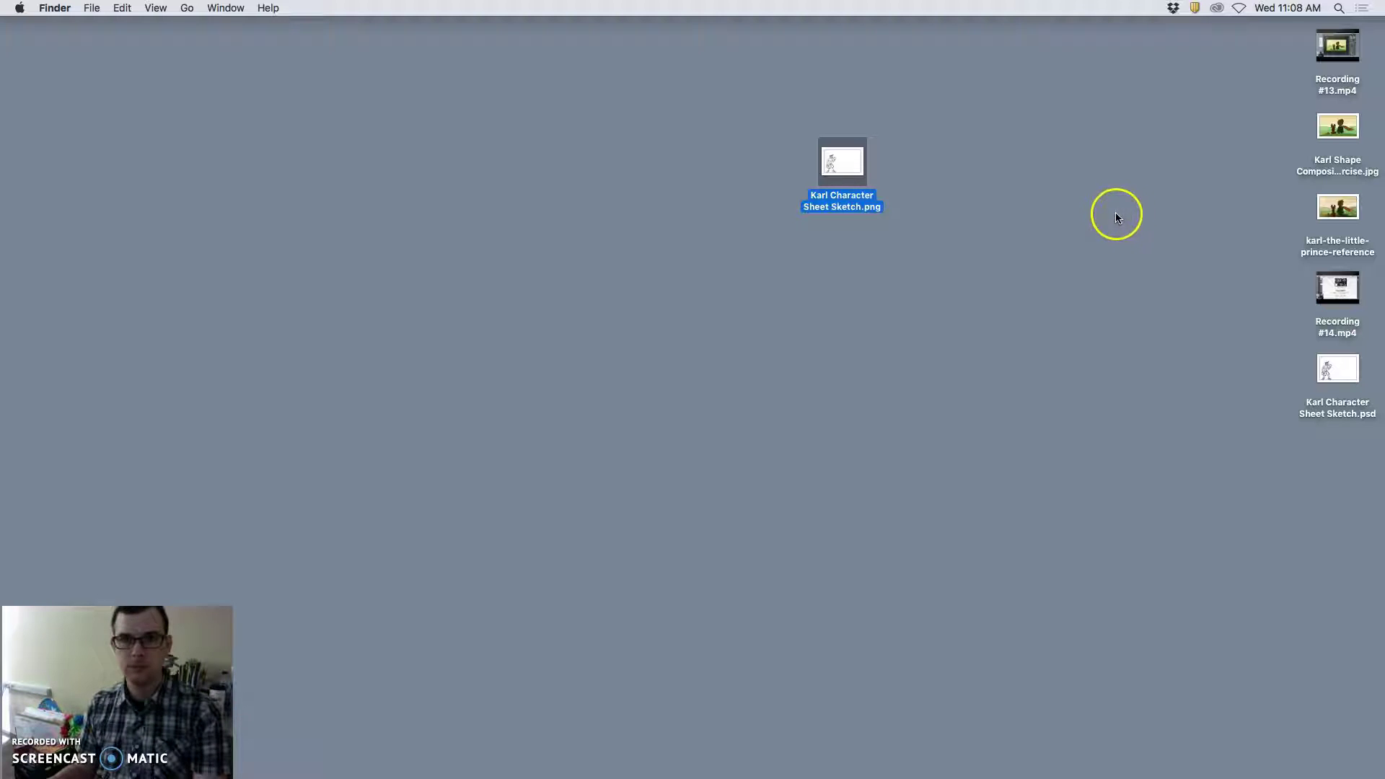
mouse_move(685, 776)
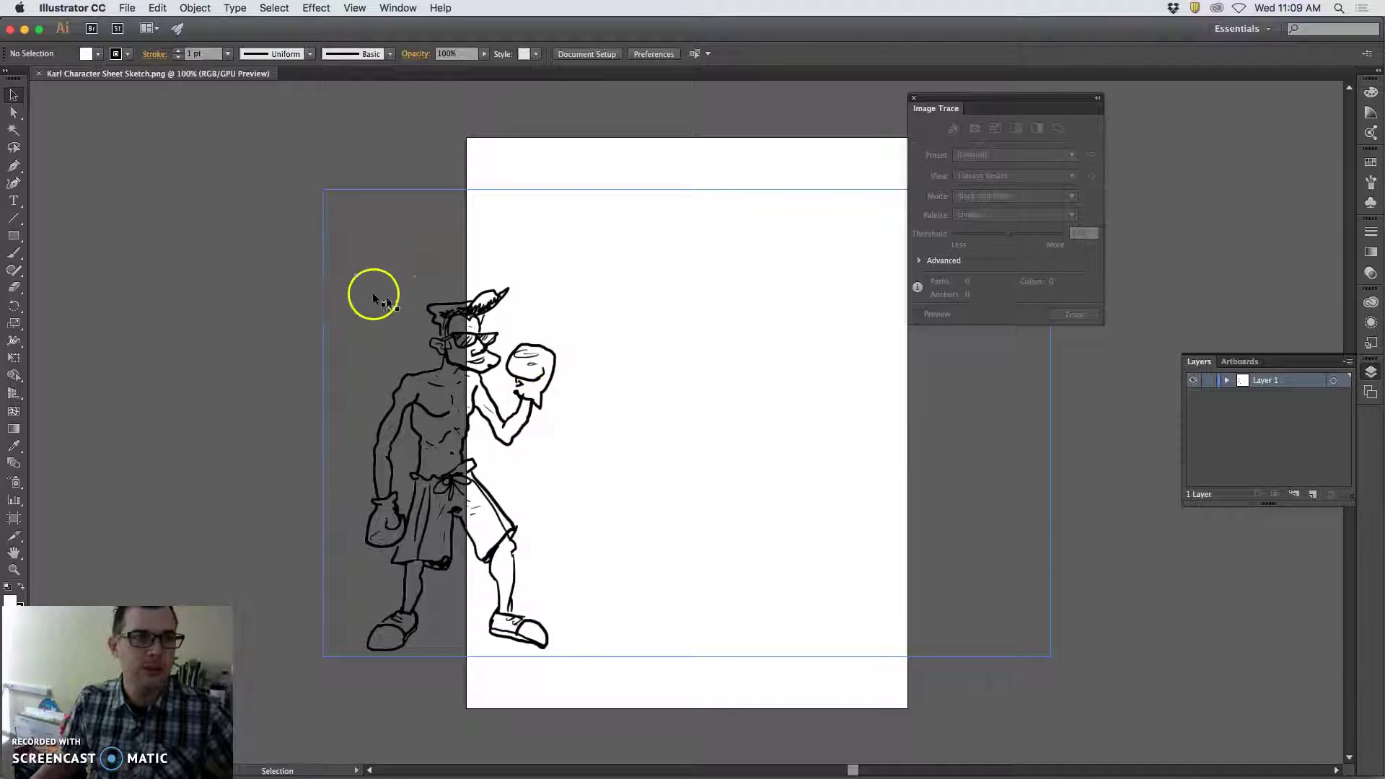
Move the sketch image so the whole boxer lies on the artboard, and inspect its raster line edges around the raised glove
mouse_move(470, 311)
left_mouse_down()
mouse_move(528, 312)
mouse_move(581, 274)
mouse_move(600, 280)
left_mouse_up()
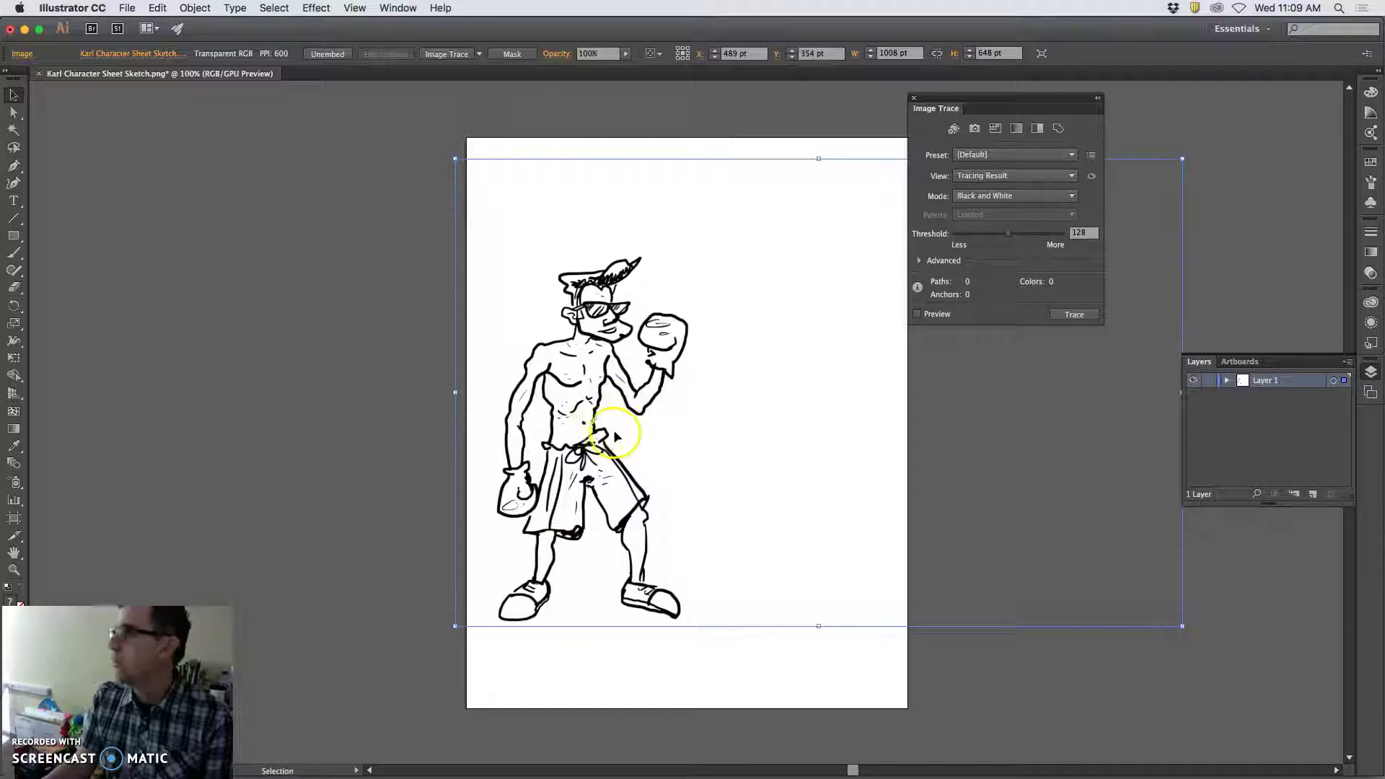
scroll(583, 422, "up", 8)
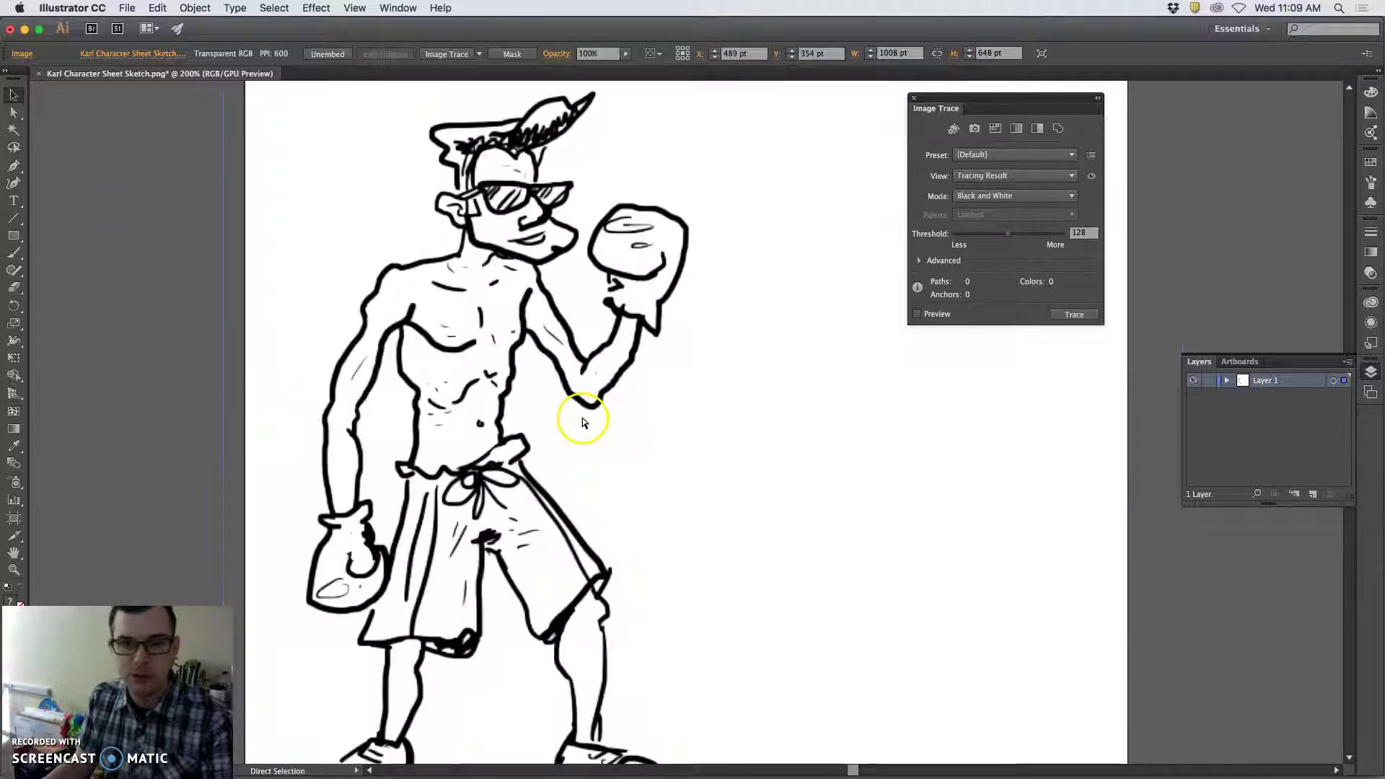
scroll(404, 402, "up", 6)
scroll(380, 398, "up", 6)
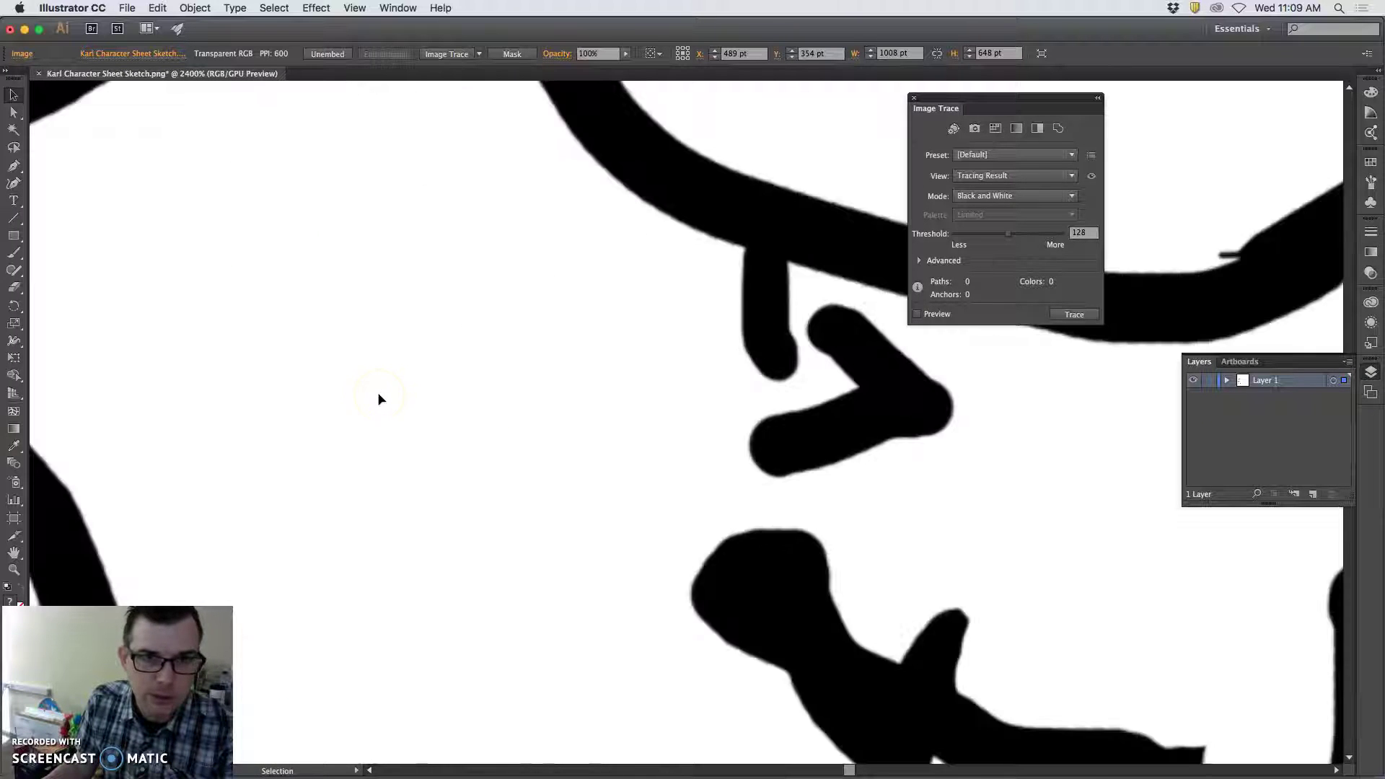
scroll(505, 375, "right", 2)
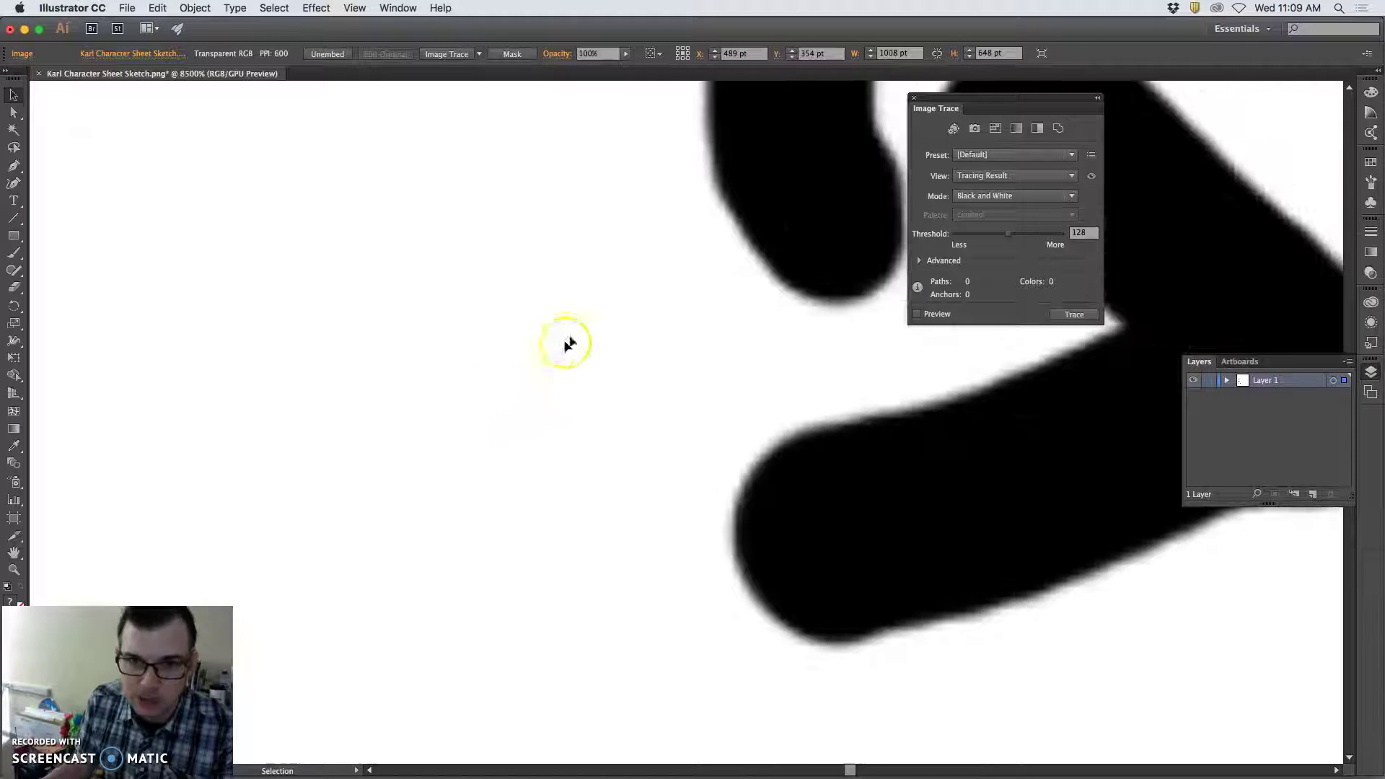
key("a")
scroll(737, 264, "down", 10)
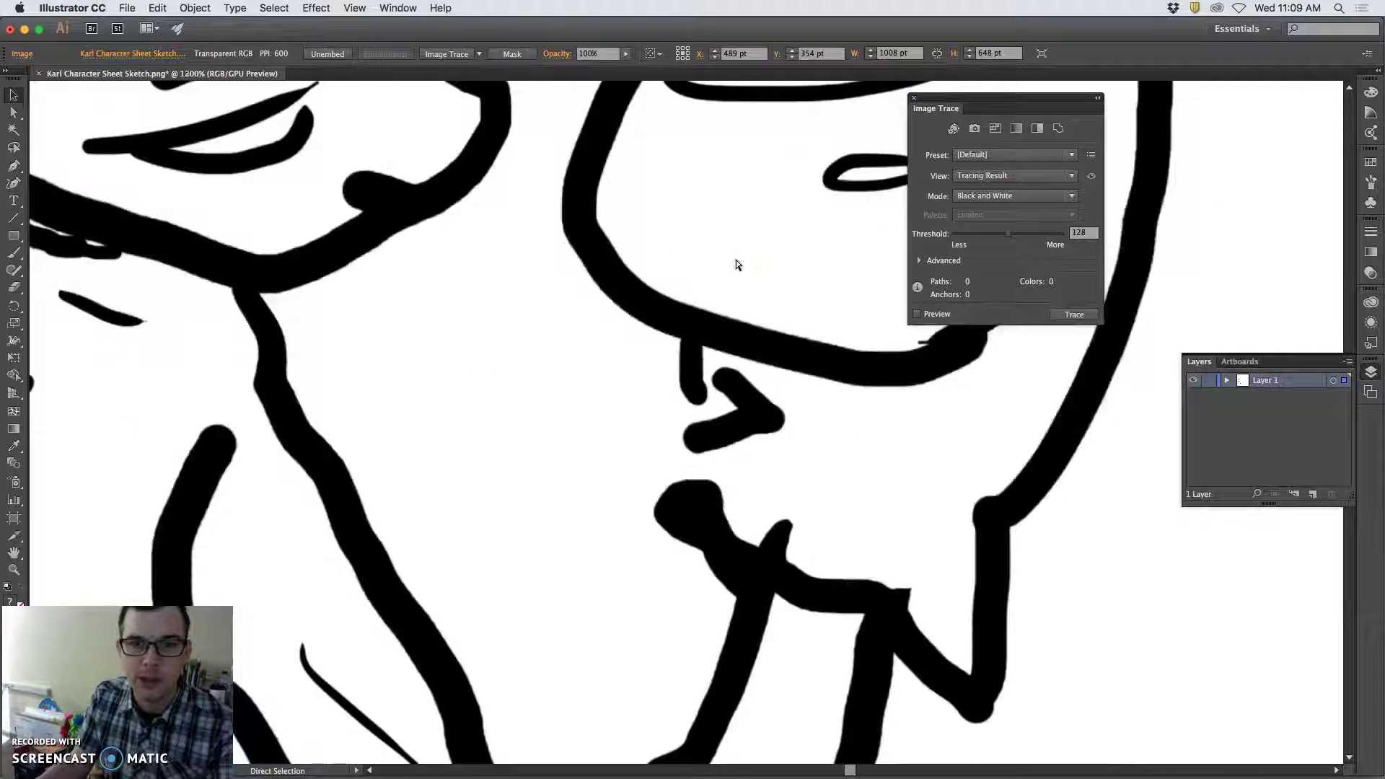
key("super+0")
Image Trace the selected boxer sketch with the Black and White Logo preset
key("v")
left_click(638, 364)
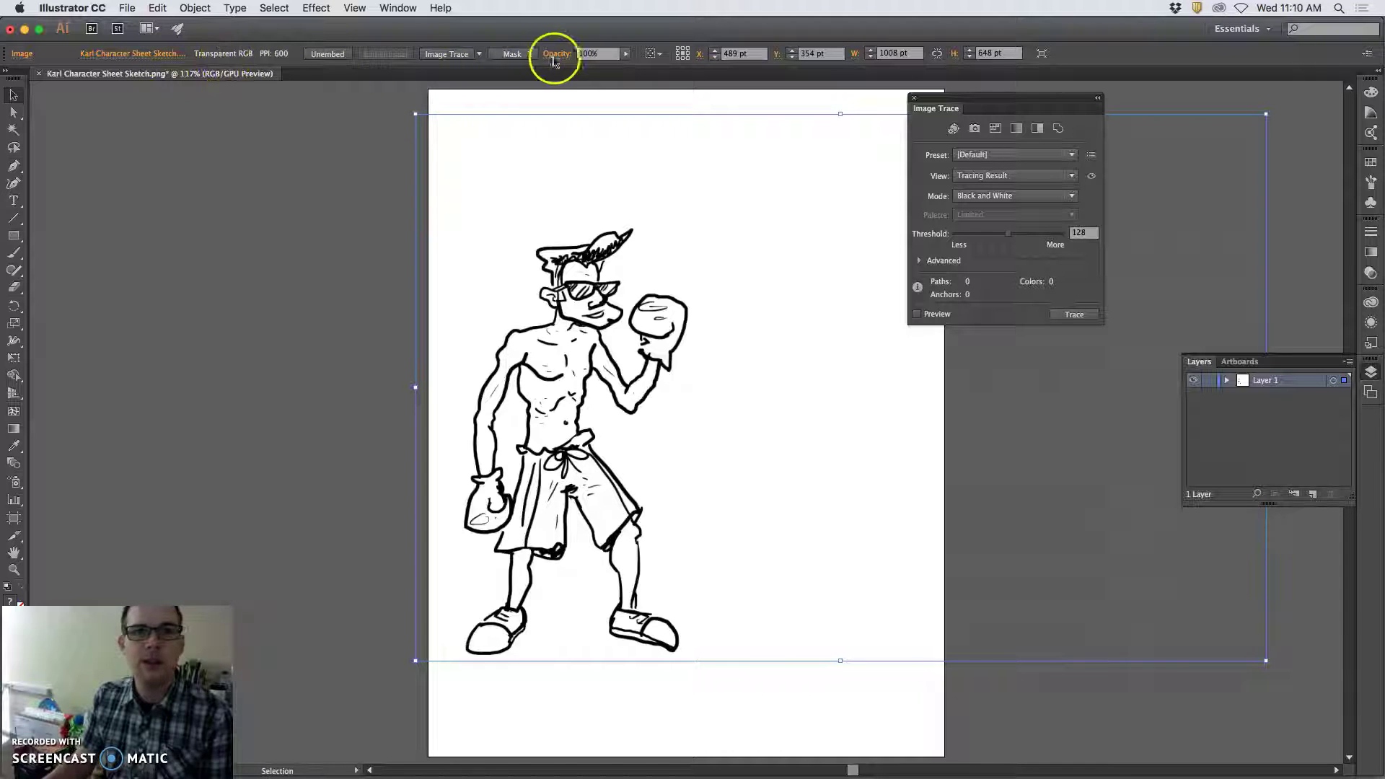
left_click(480, 54)
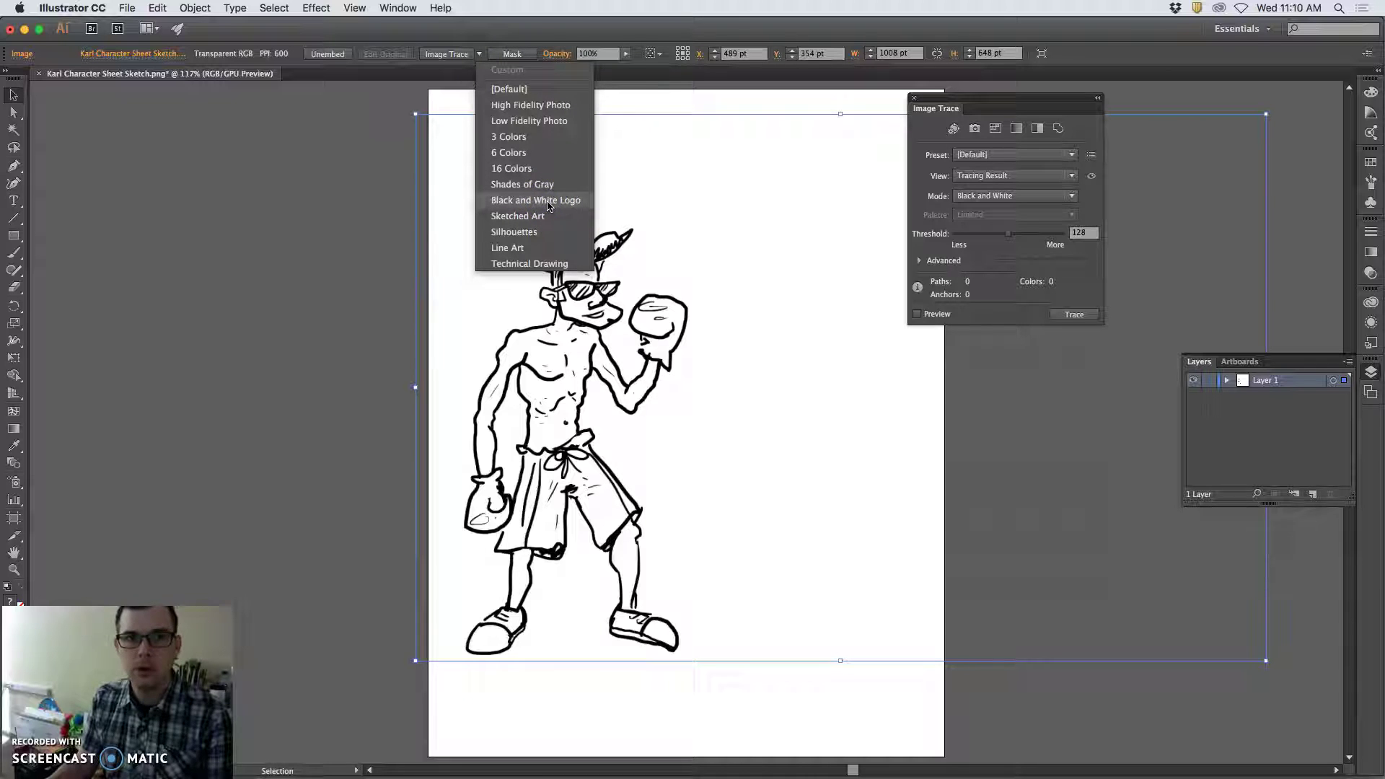
left_click(548, 201)
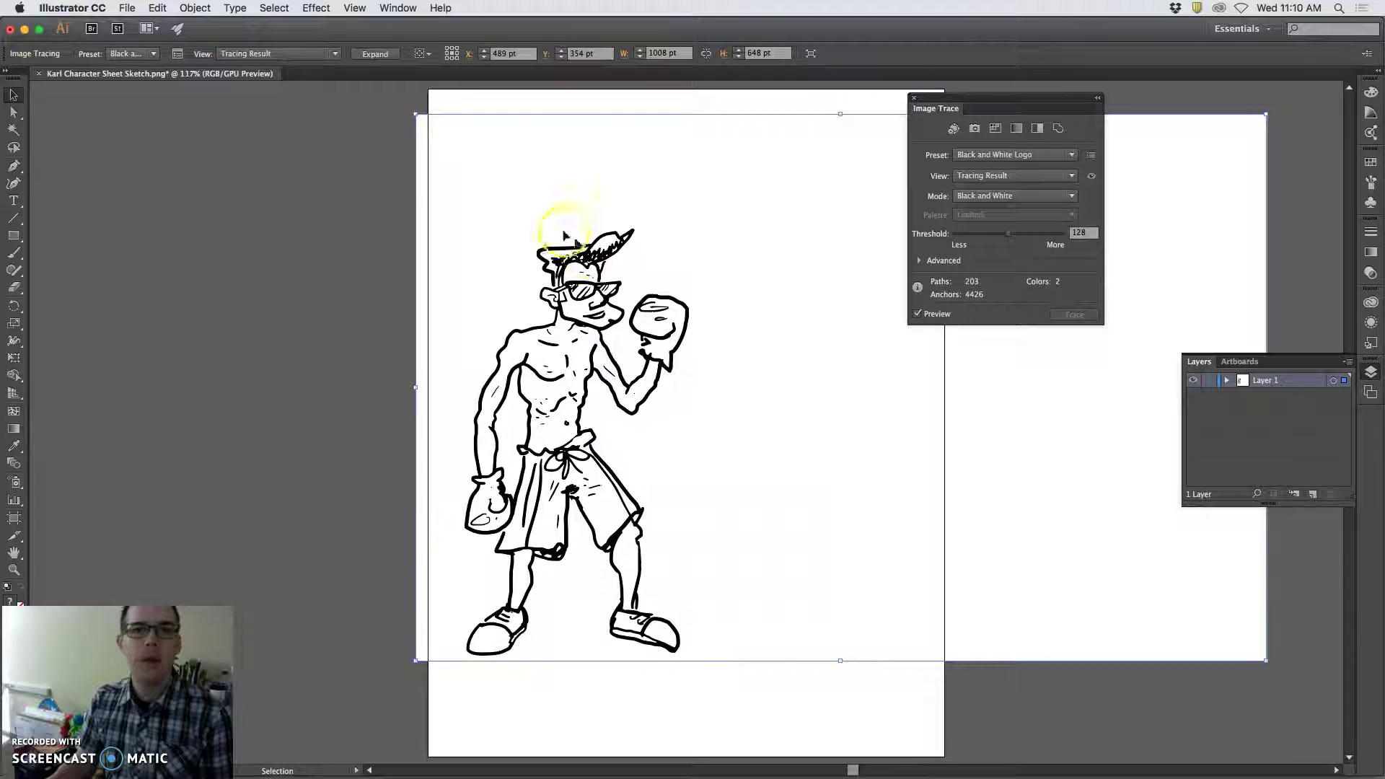
Enable Ignore White in the advanced Image Trace options for the traced boxer
left_click(180, 54)
left_click(179, 54)
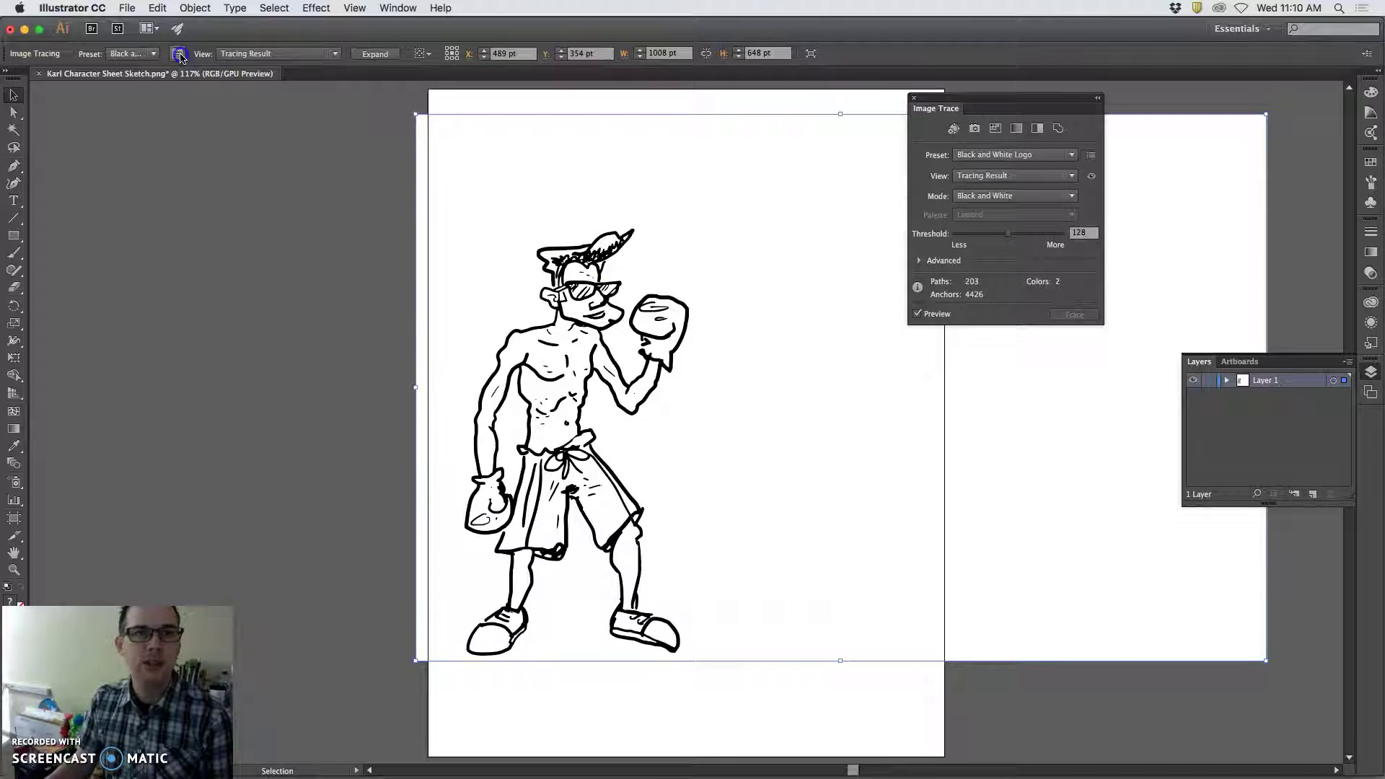
left_click(913, 99)
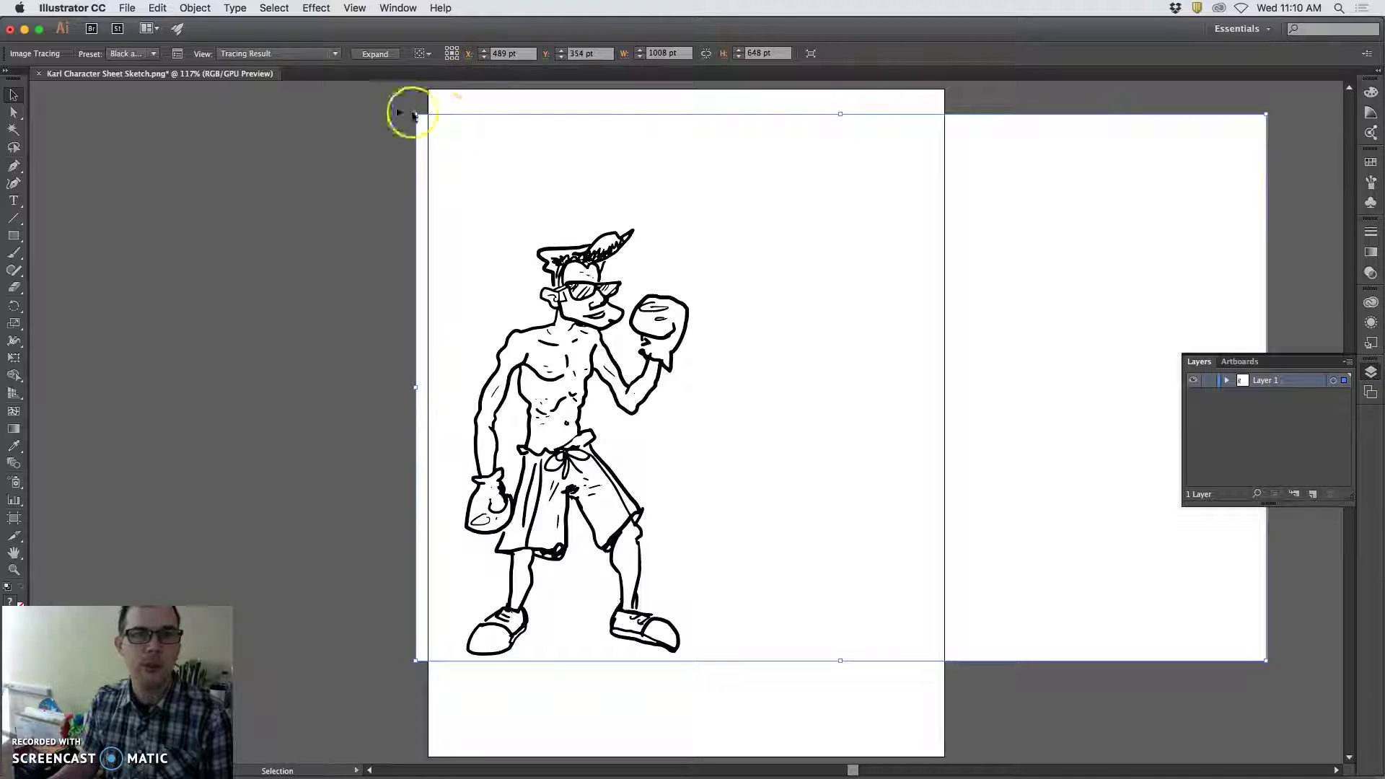
left_click(177, 54)
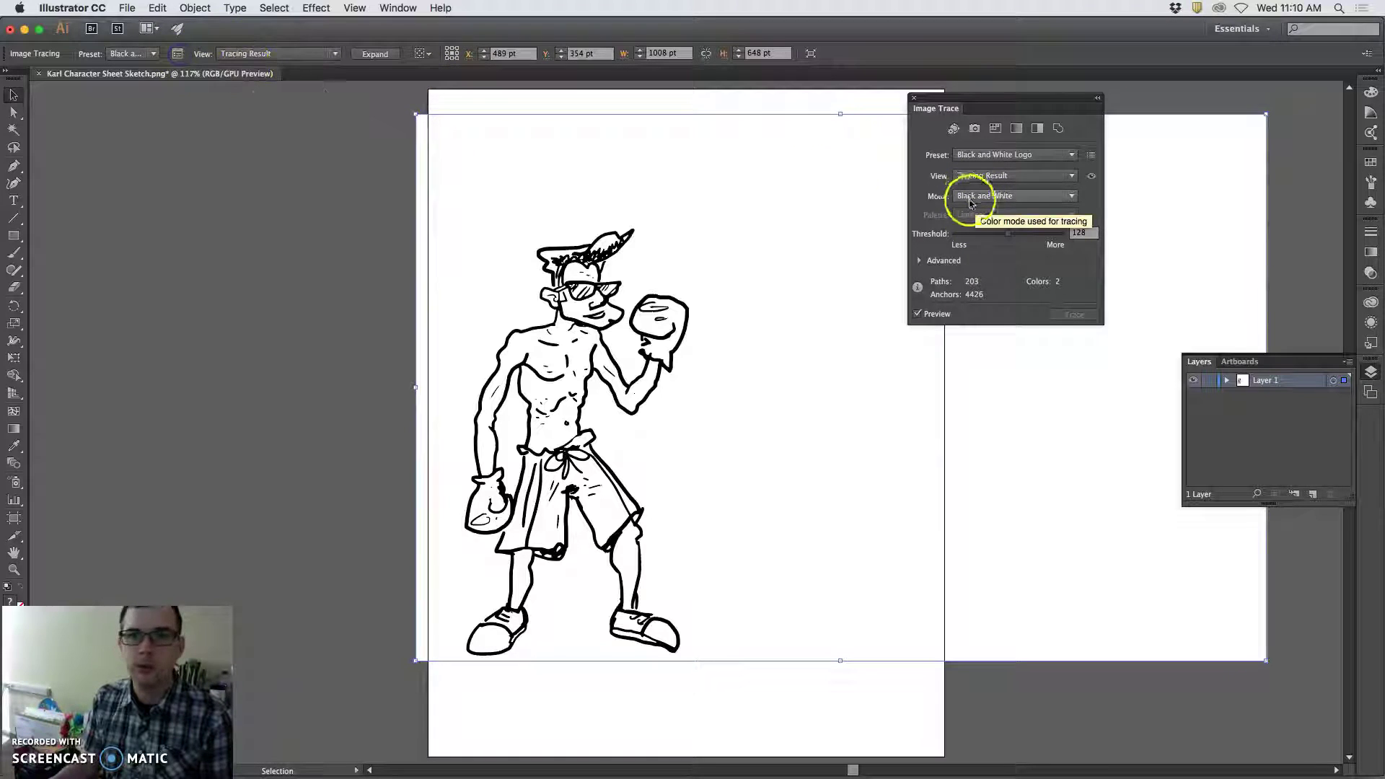
left_click(930, 267)
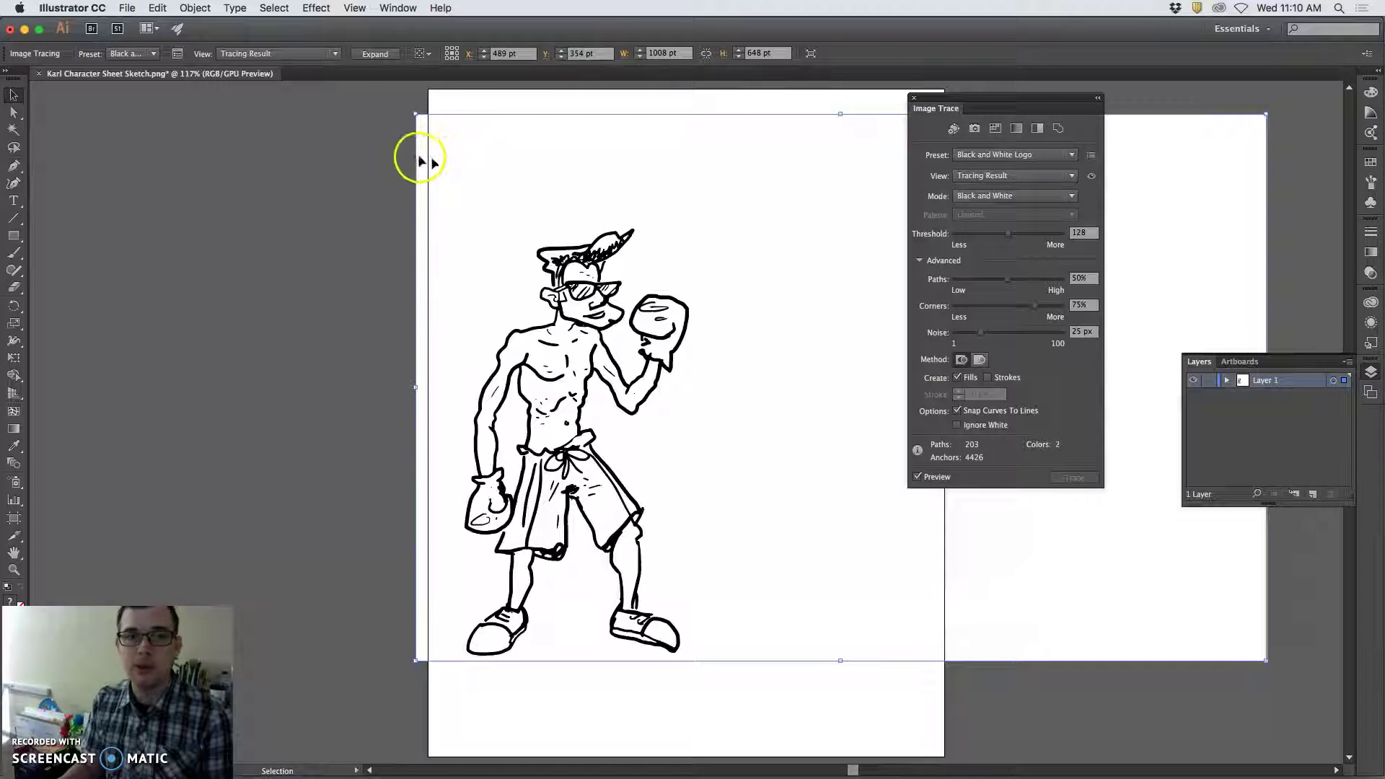
left_click(957, 425)
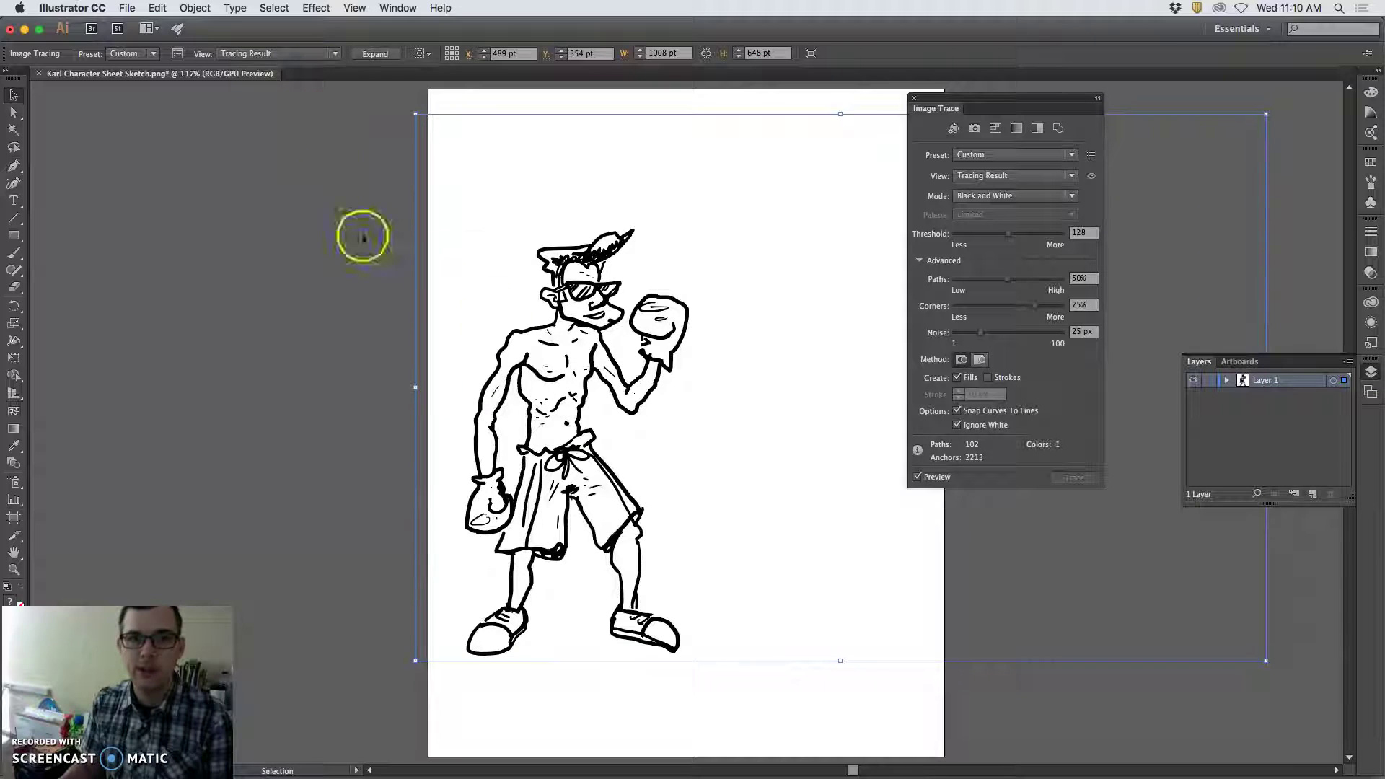
Shift the traced boxer to about X 473 pt, Y 358 pt and inspect its vector line edges up close
mouse_move(568, 243)
left_mouse_down()
mouse_move(526, 224)
mouse_move(516, 259)
mouse_move(272, 259)
mouse_move(526, 243)
mouse_move(545, 270)
mouse_move(579, 262)
left_mouse_up()
key("super+equal")
key("super+equal")
key("super+equal")
key("super+equal")
scroll(470, 297, "left", 3)
key("super+equal")
key("super+equal")
key("super+equal")
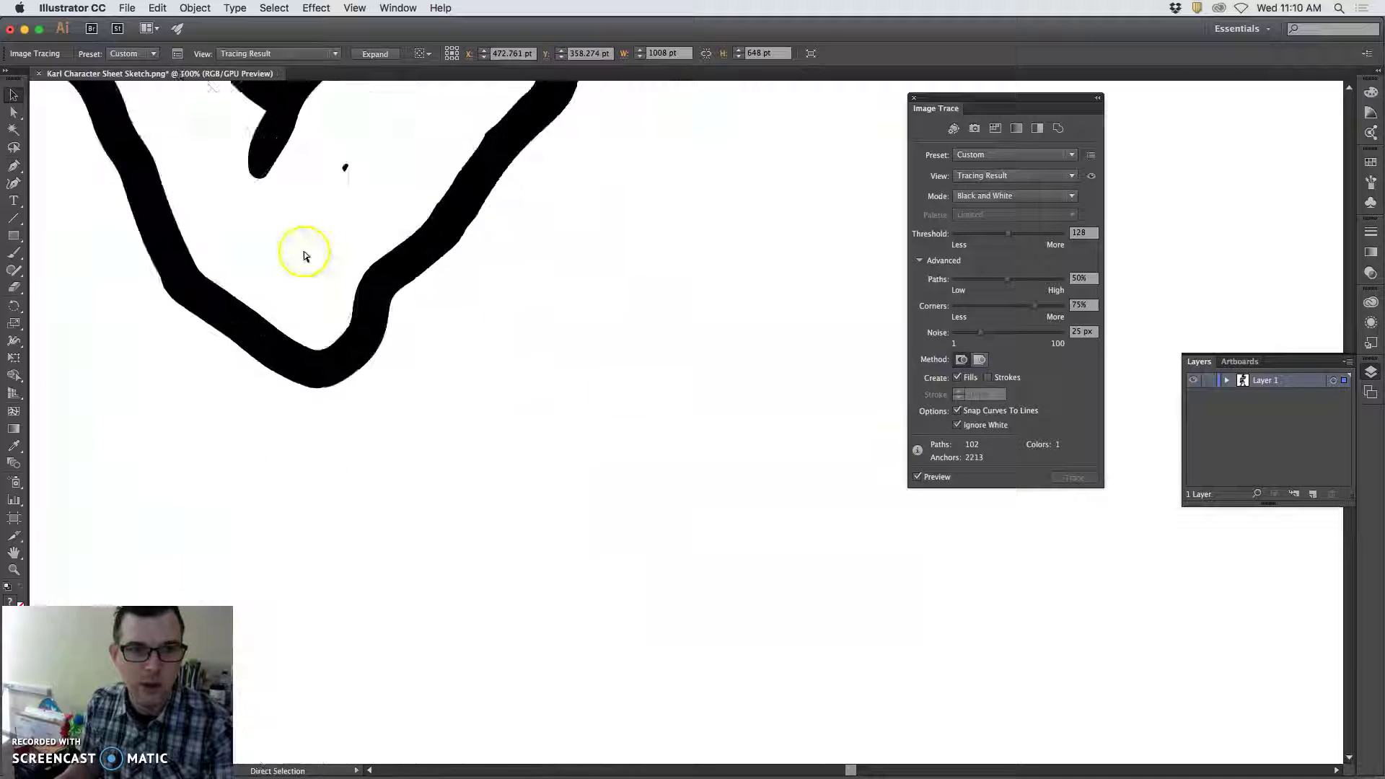
key("super+equal")
key("super+equal")
key("super+equal")
key("super+equal")
key("super+equal")
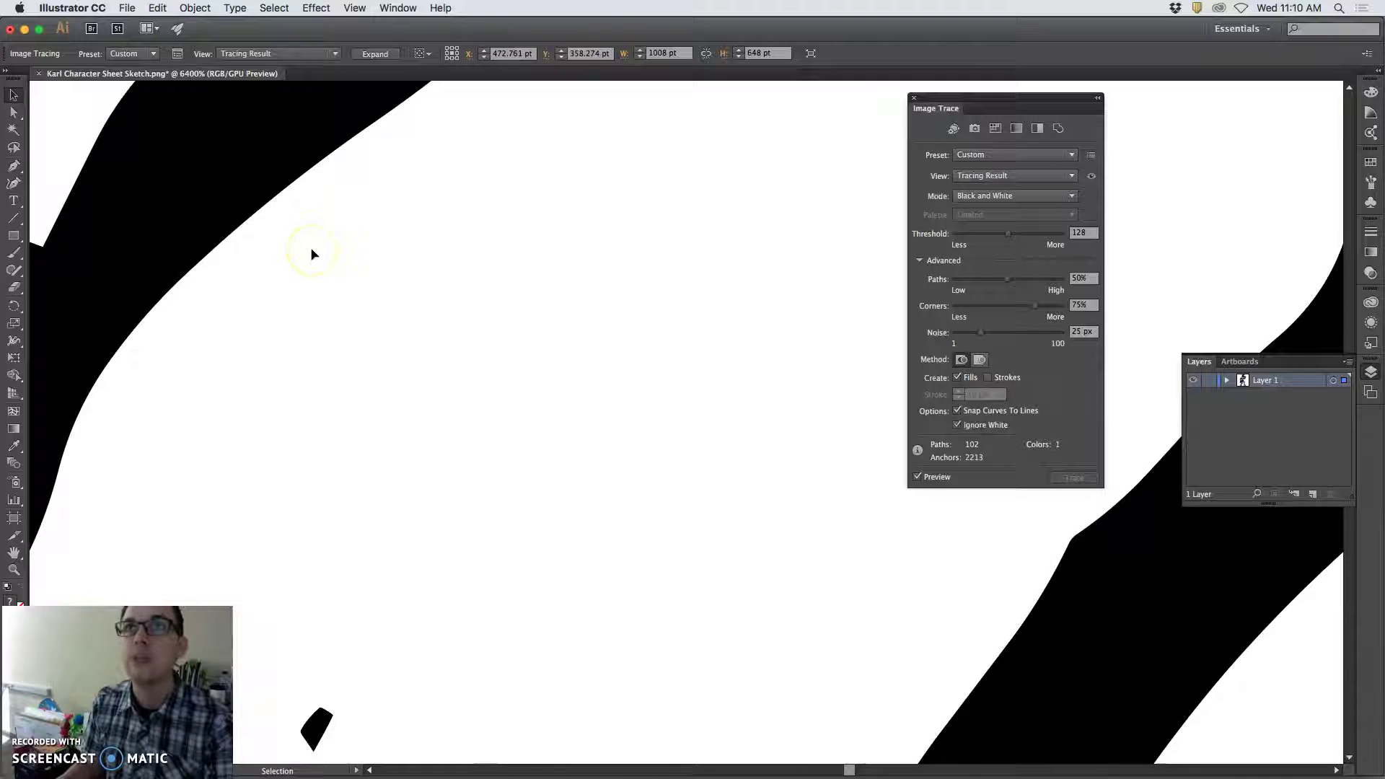
scroll(311, 254, "up", 5)
key("super+minus")
key("super+minus")
key("super+minus")
key("super+minus")
key("super+minus")
key("super+minus")
Refine the boxer's Image Trace by setting Paths to 14%, Corners to 8% and Noise to 22 px
key("super+minus")
key("super+minus")
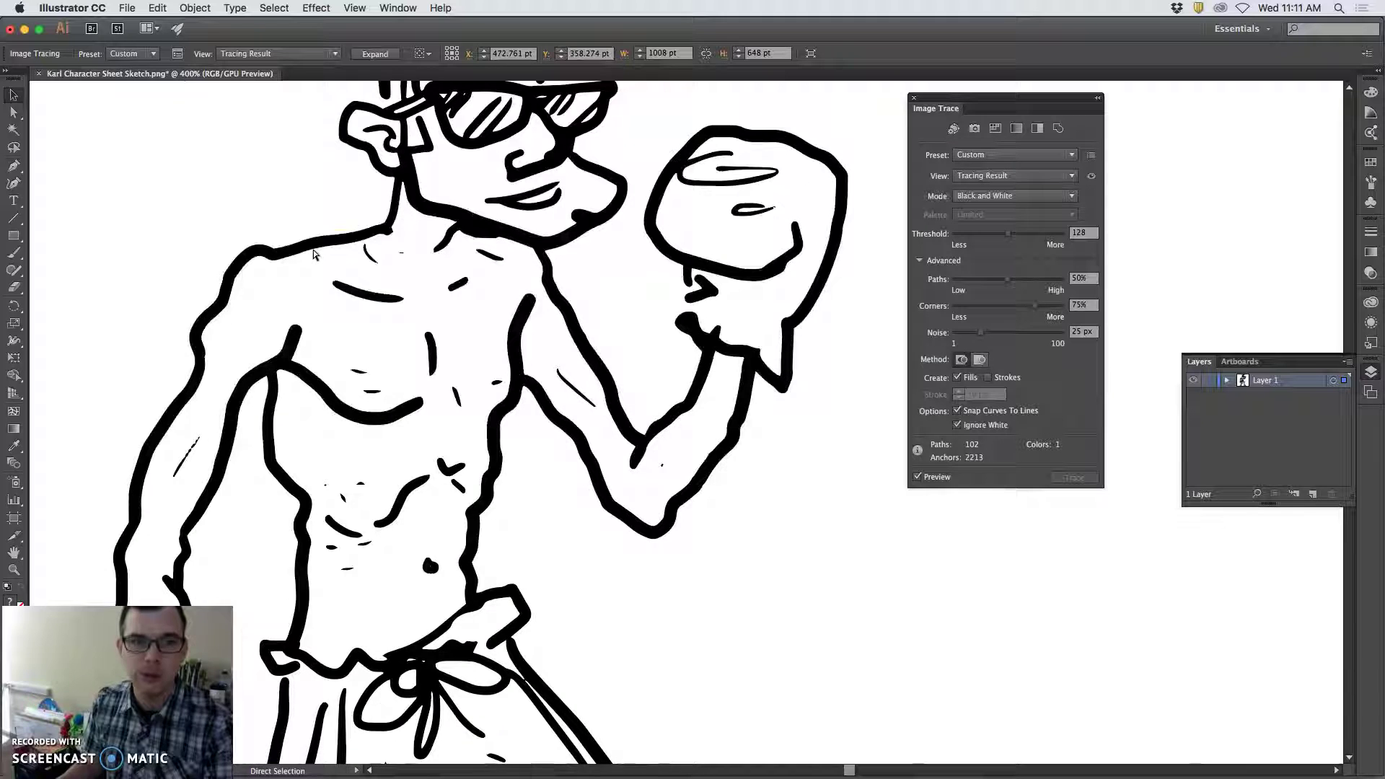
scroll(342, 254, "down", 1)
key("super+minus")
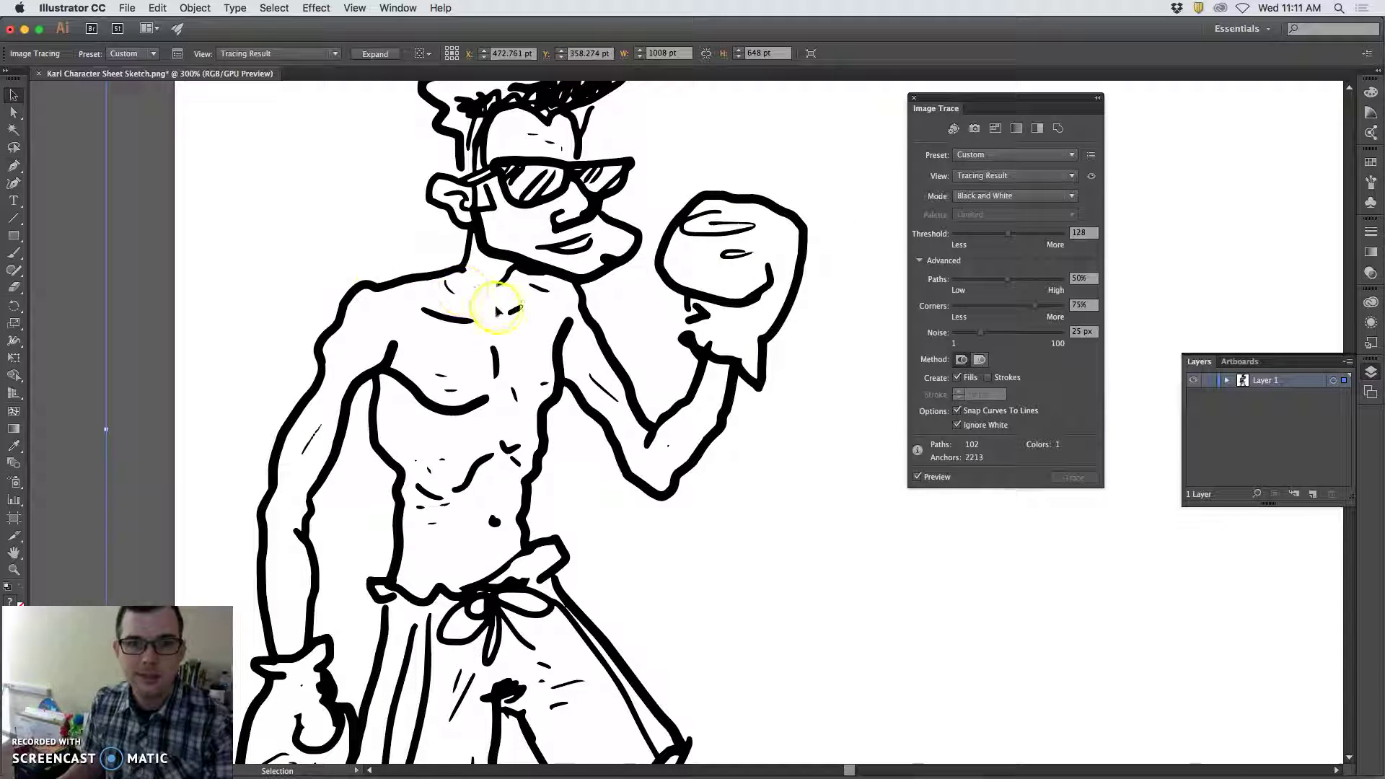
key("super+plus")
key("super+plus")
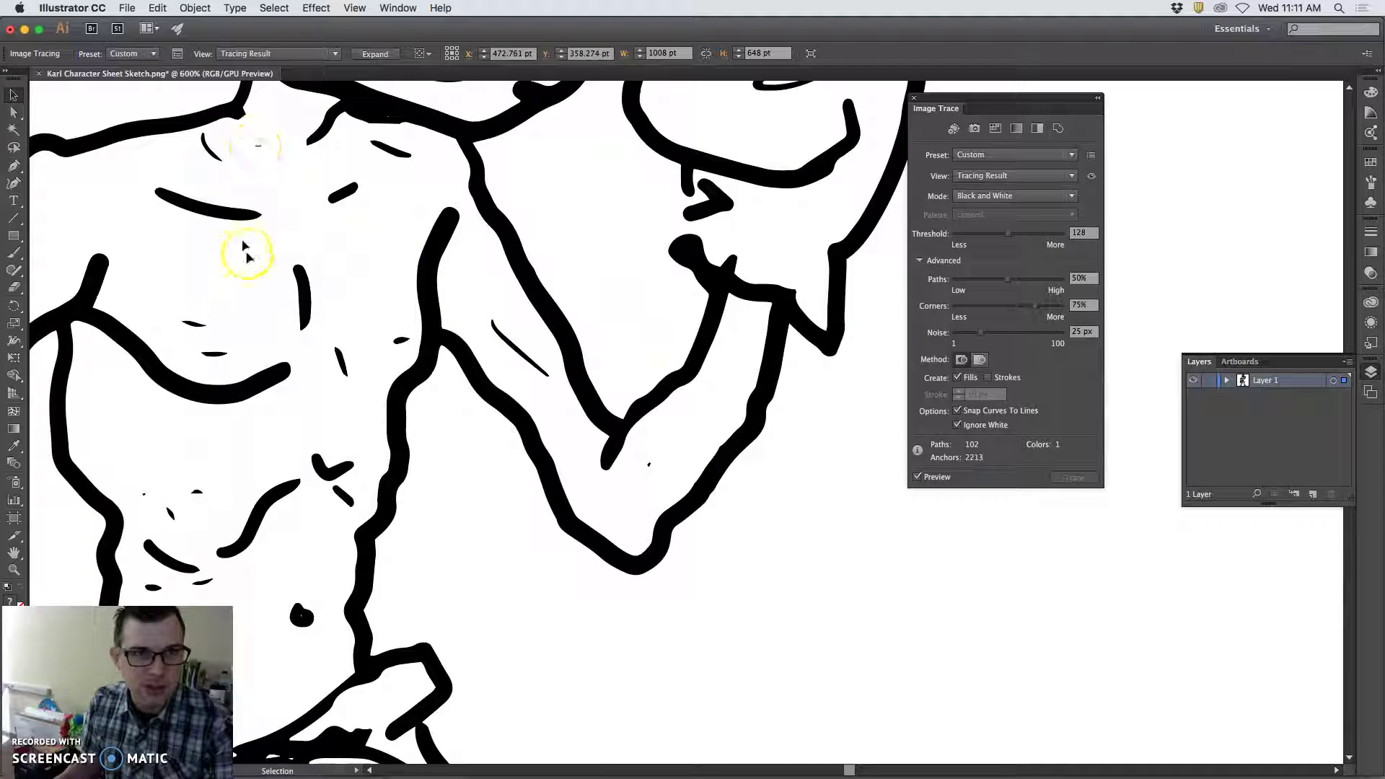
key("super+minus")
key("super+minus")
key("super+minus")
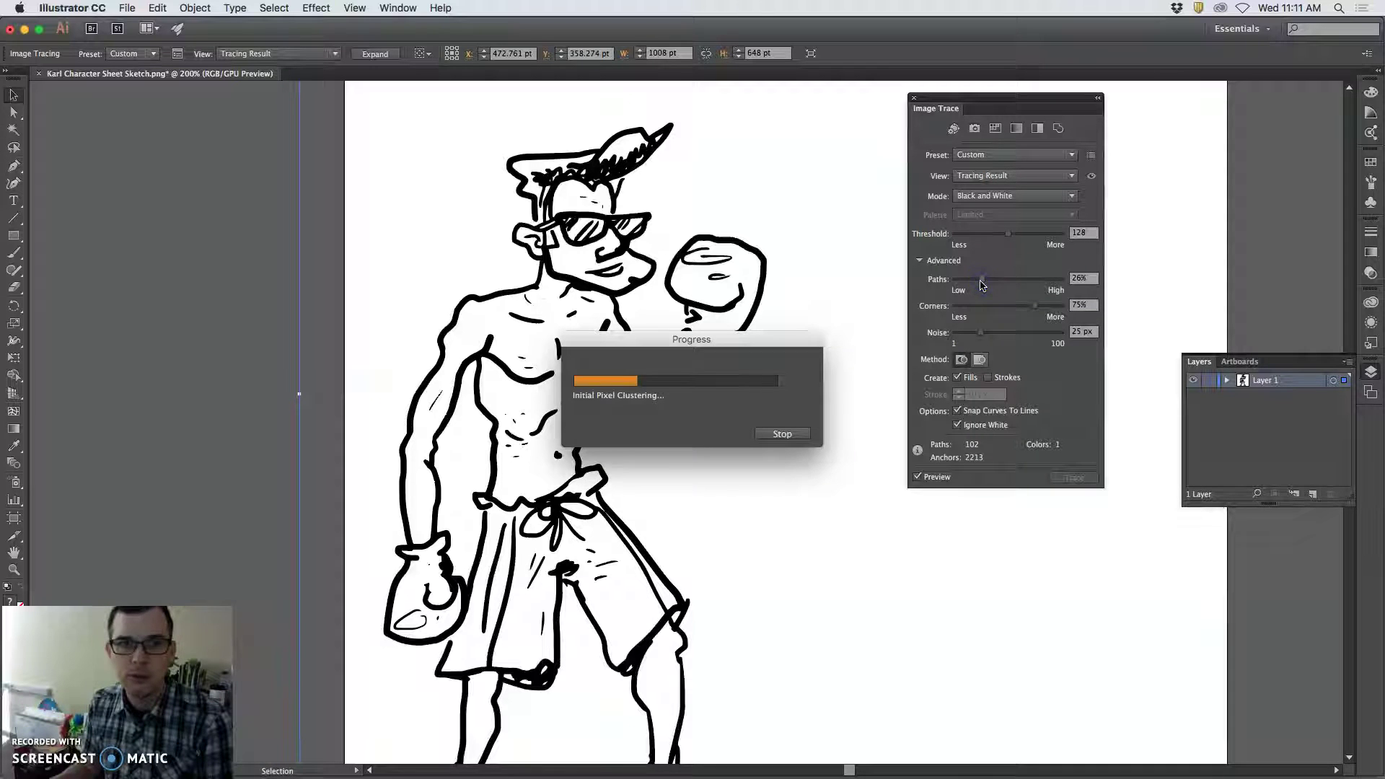
left_click(981, 280)
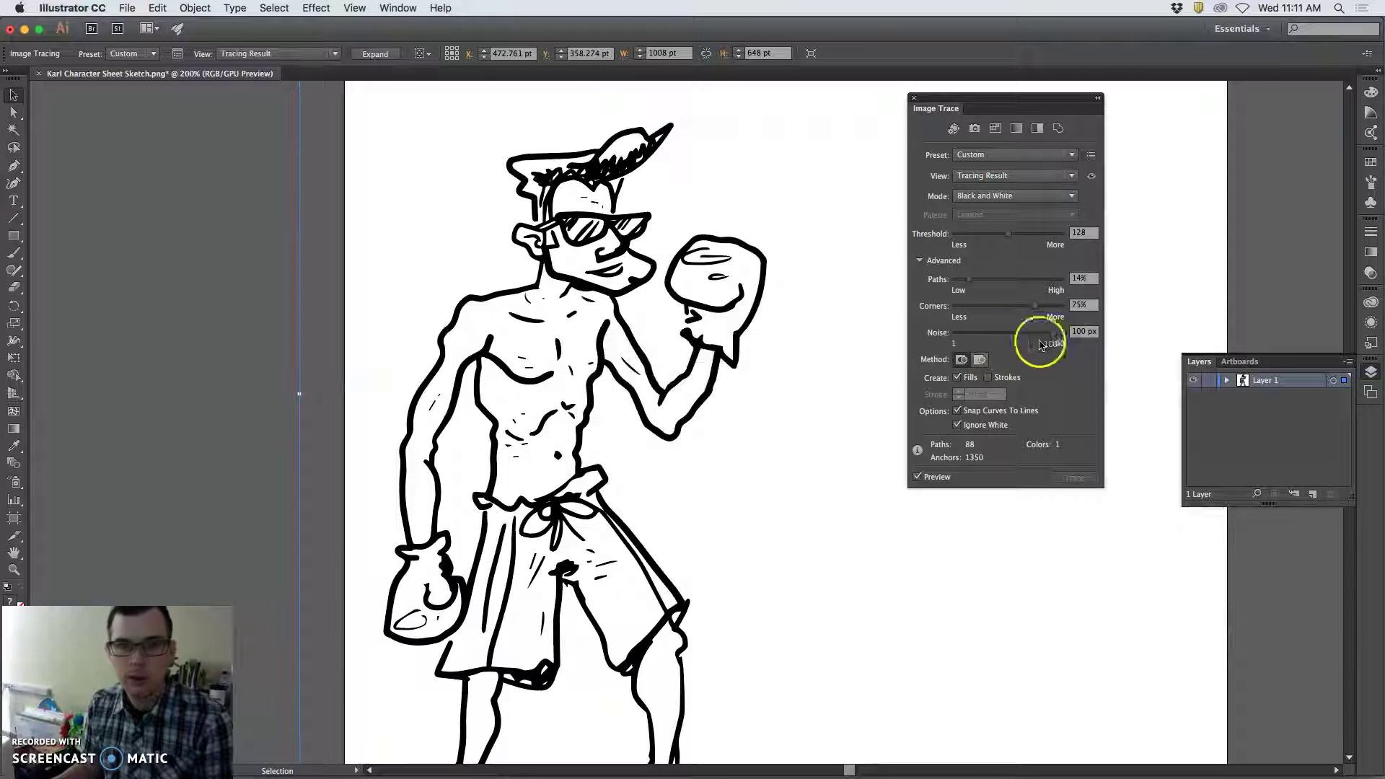
left_click_drag(1057, 332, 994, 336)
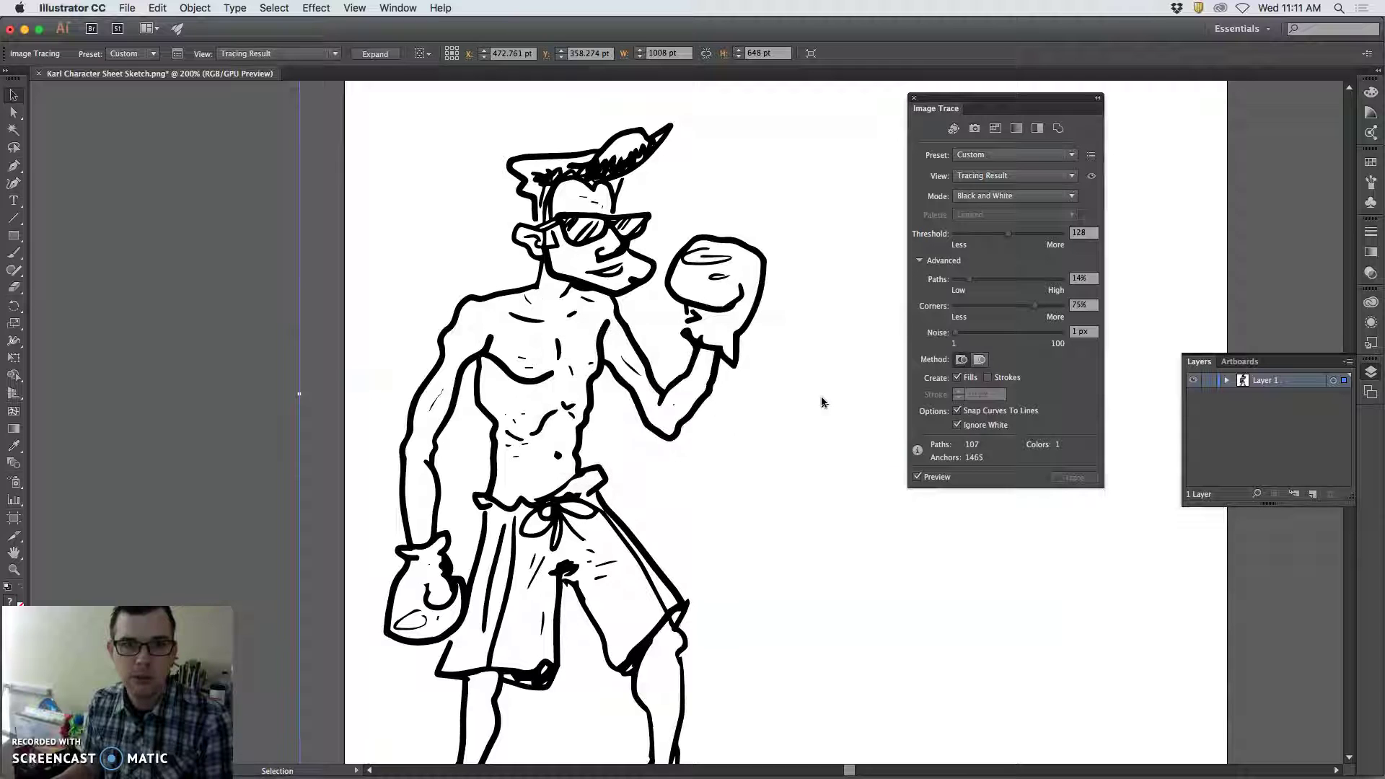
mouse_move(955, 333)
left_mouse_down()
mouse_move(977, 335)
mouse_move(986, 310)
mouse_move(1018, 310)
left_mouse_up()
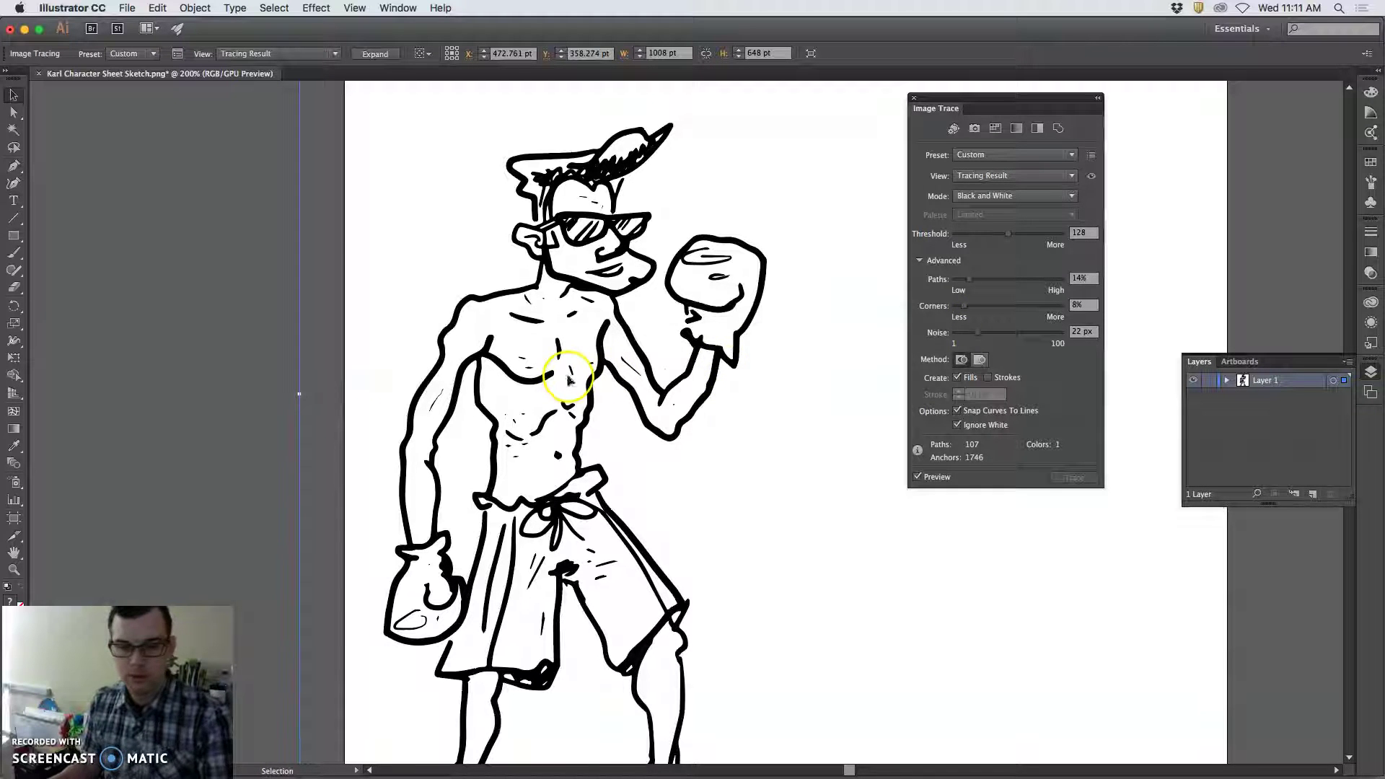
Examine the retraced lines of the boxer's face, sunglasses and jaw up close
scroll(567, 380, "up", 5)
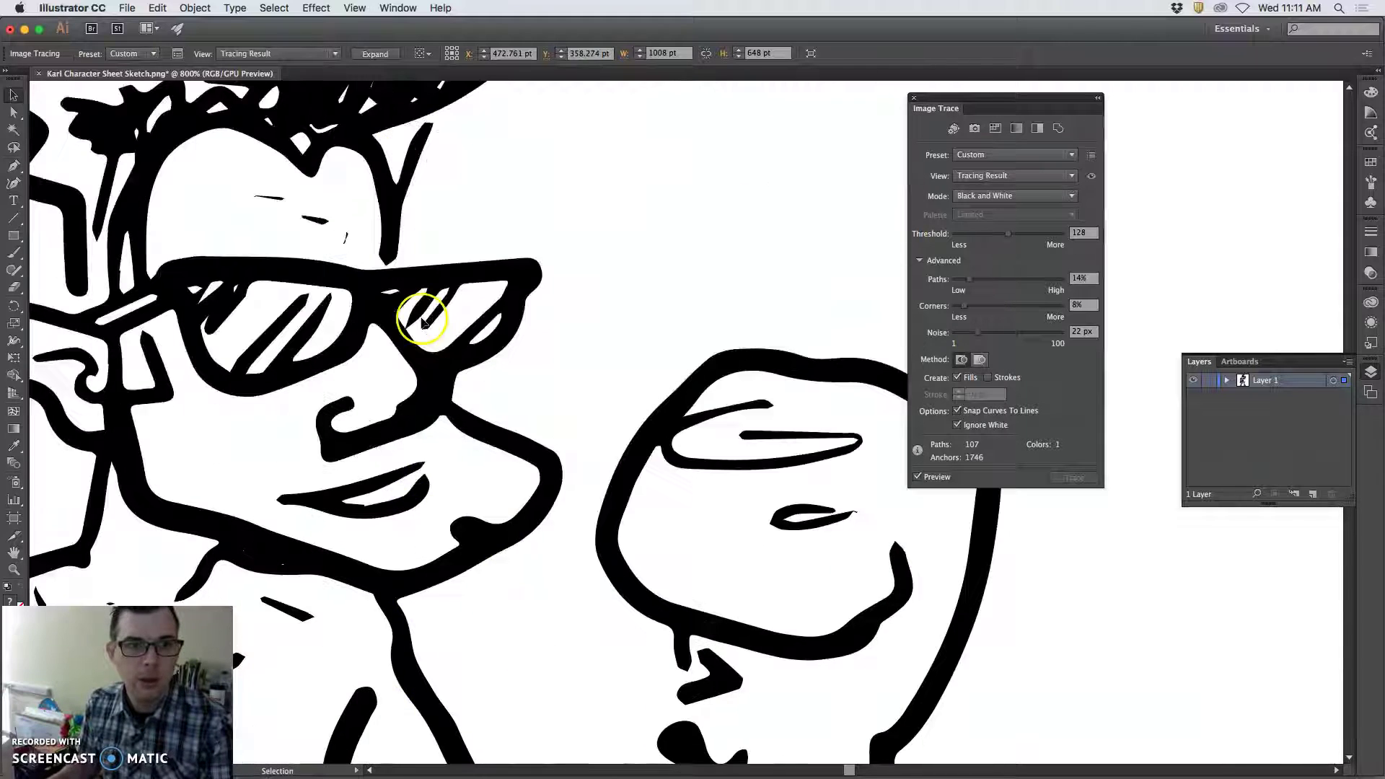
scroll(424, 321, "left", 4)
scroll(424, 322, "down", 2)
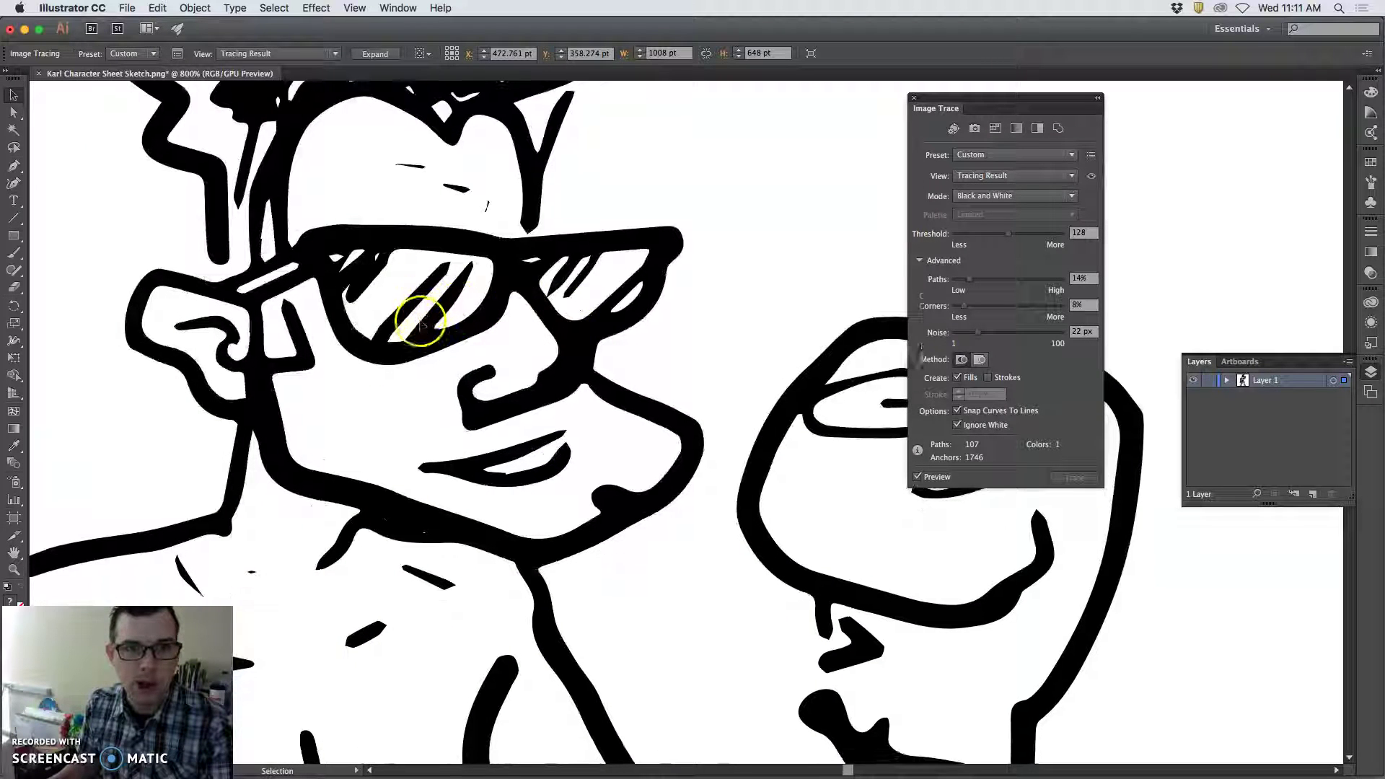
scroll(422, 317, "down", 2)
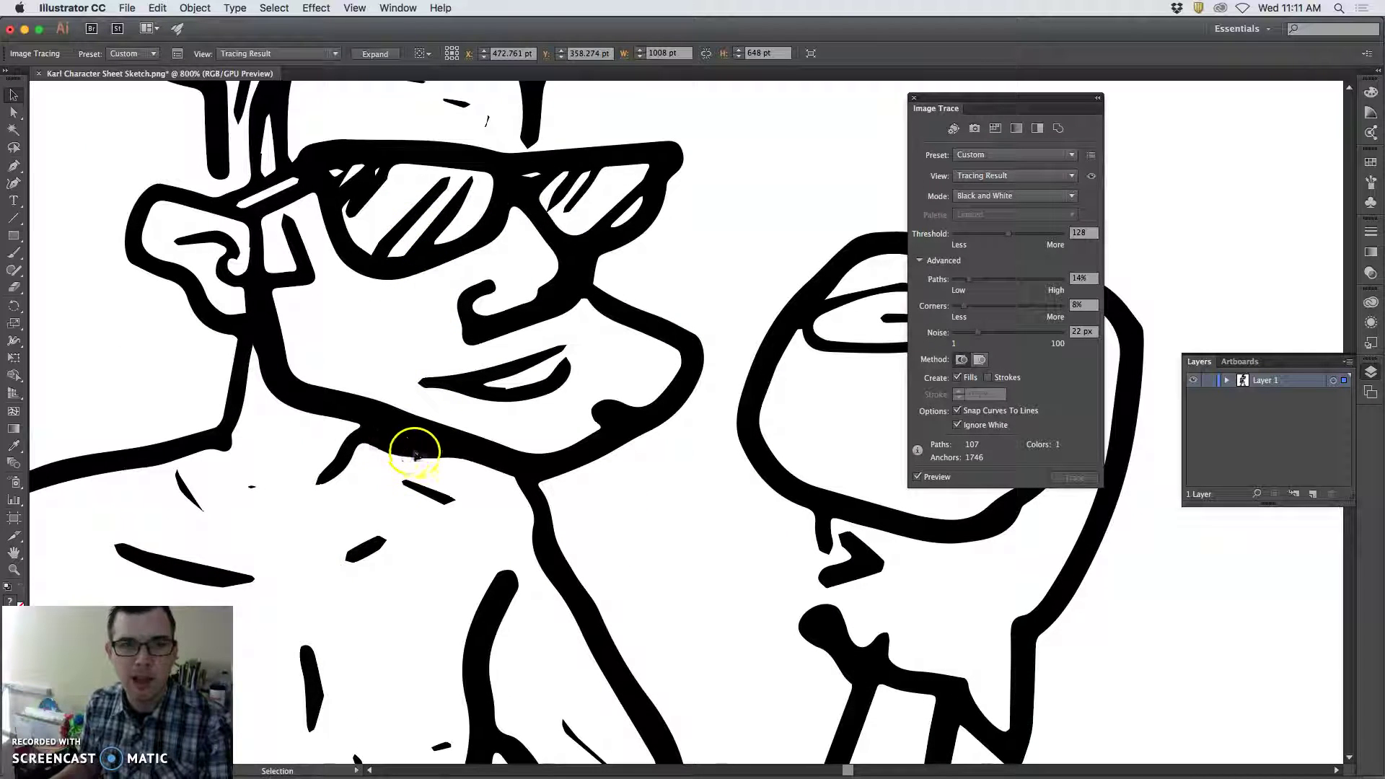
Switch to Photoshop, show the Blank WHITE layer behind the line art, and inspect the original line edges around the chest and jaw
left_click(384, 746)
scroll(425, 526, "up", 2)
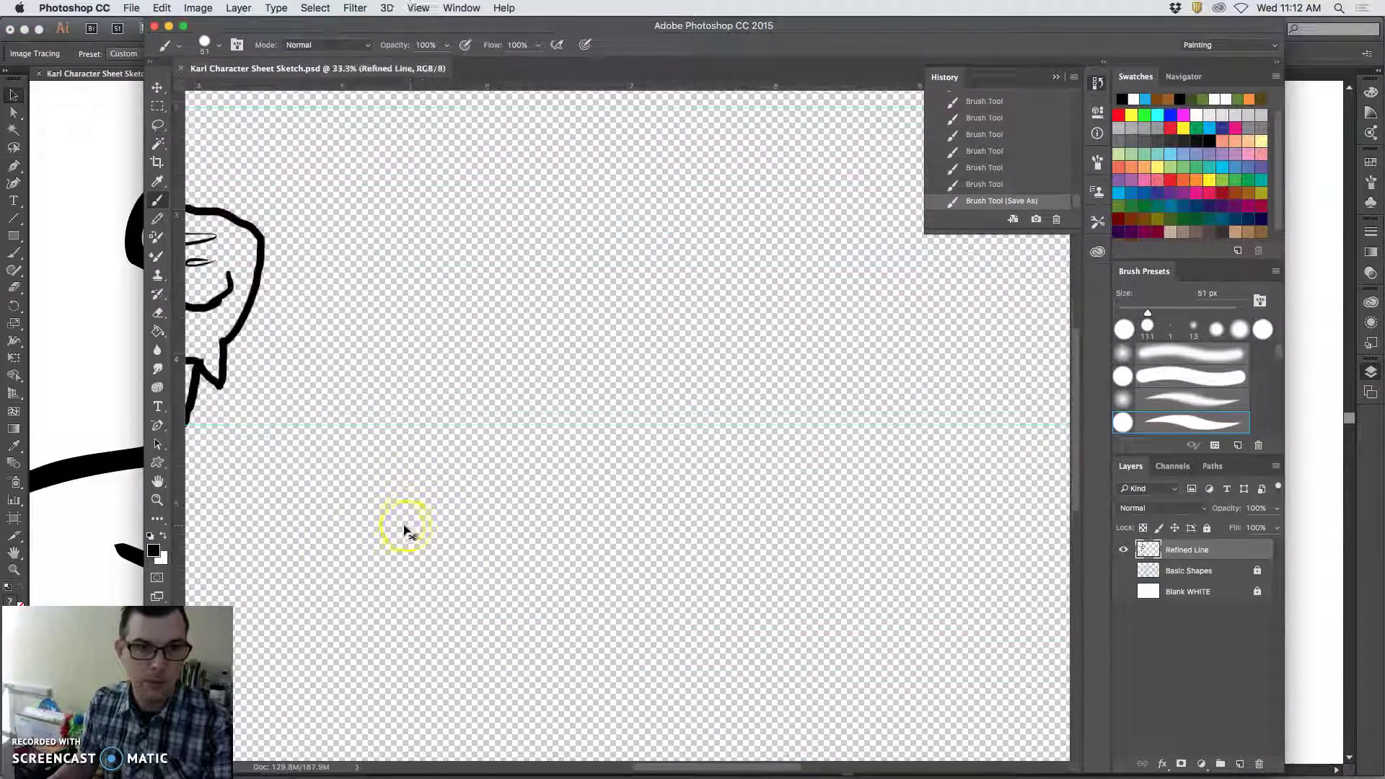
scroll(404, 530, "up", 2)
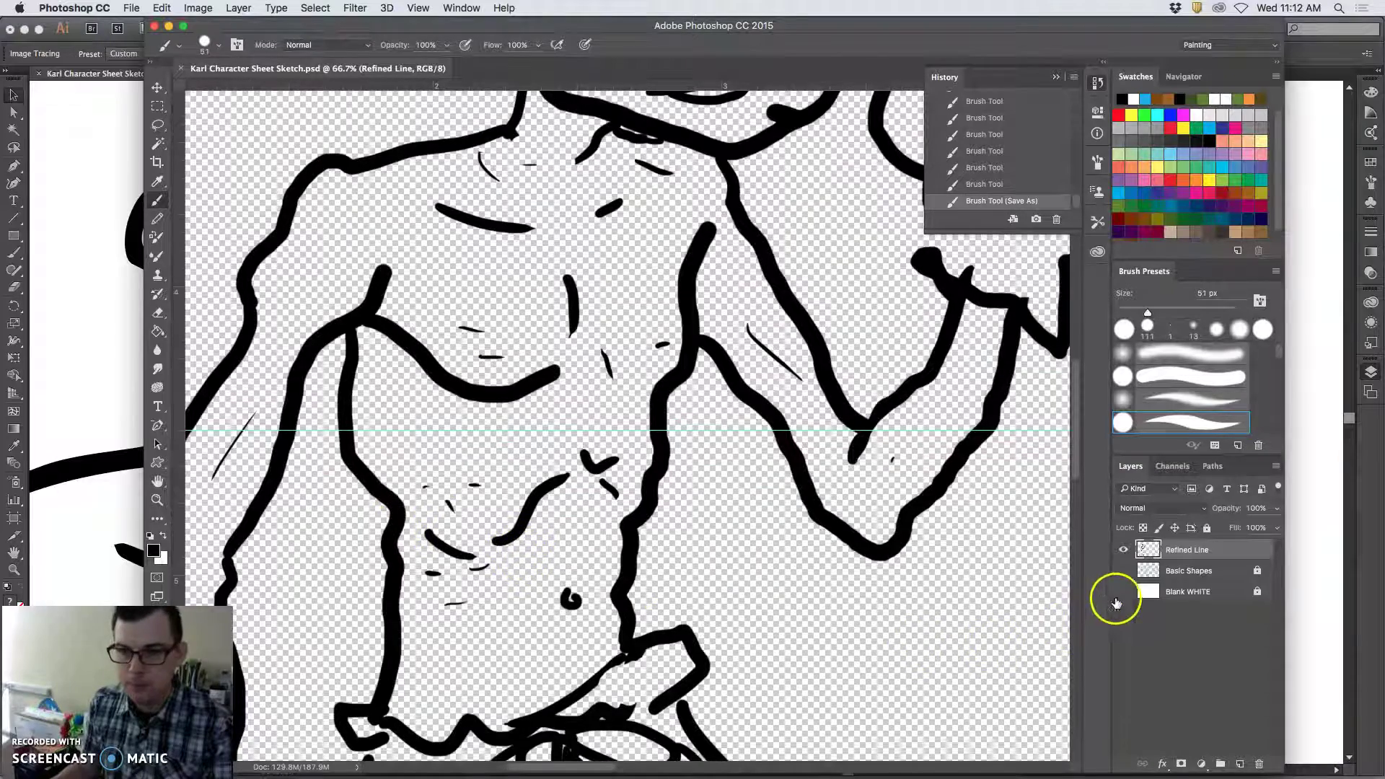
left_click(1122, 592)
scroll(721, 389, "up", 2)
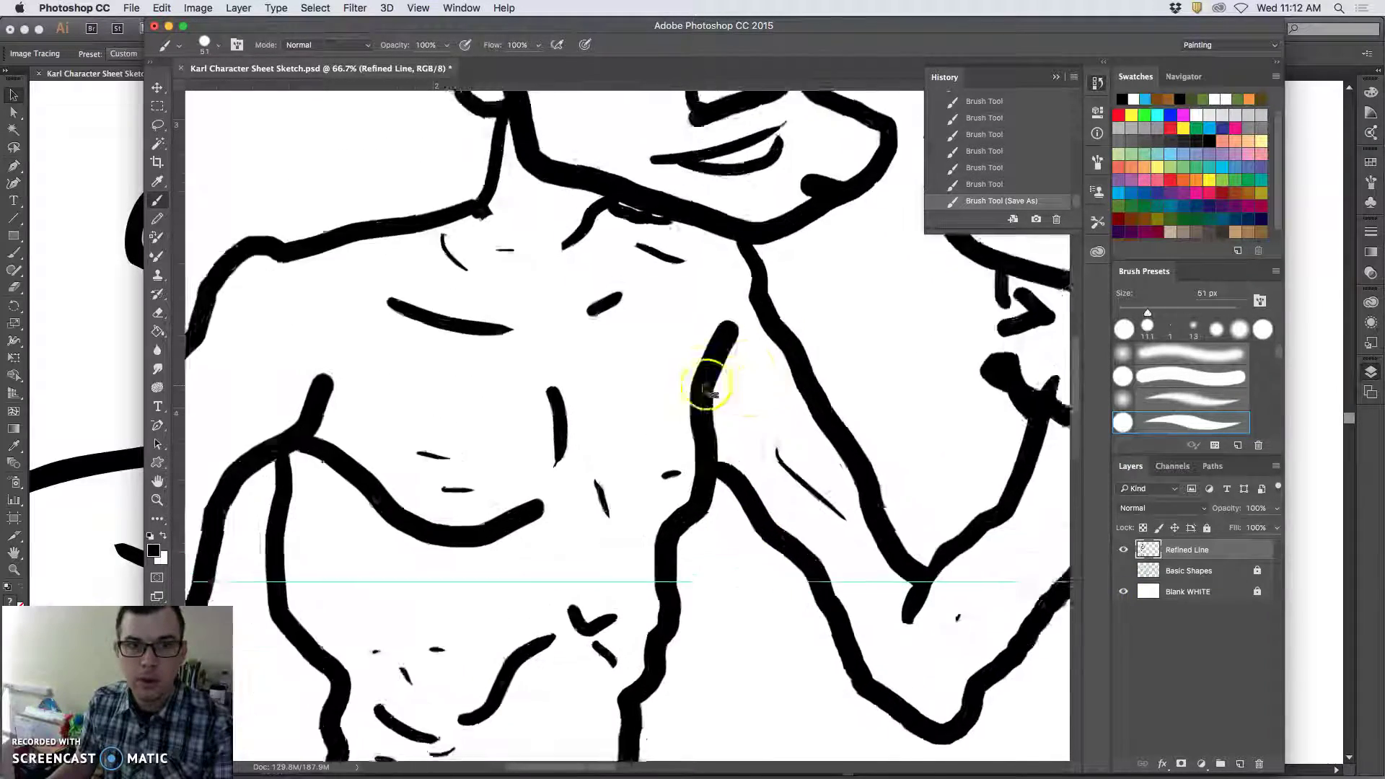
scroll(620, 382, "up", 2)
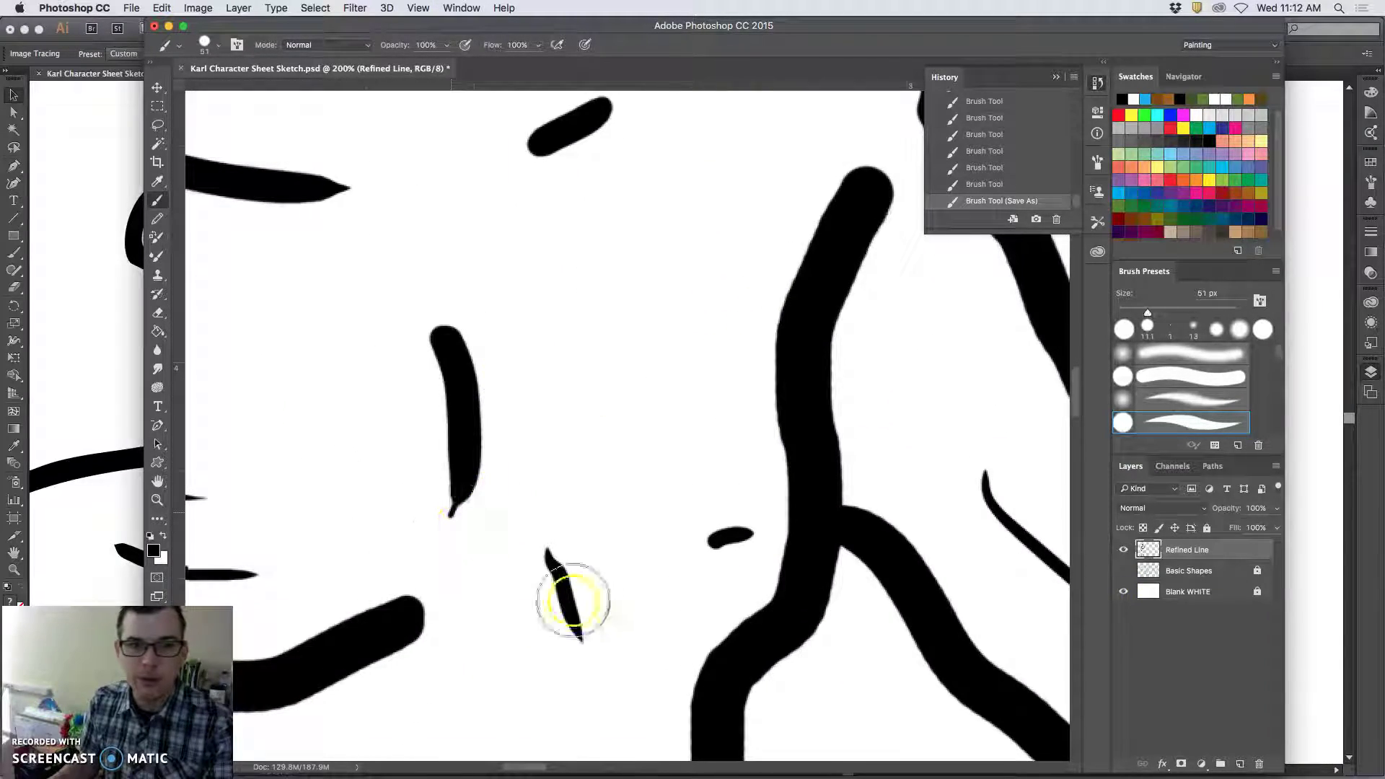
scroll(603, 401, "up", 1)
scroll(343, 267, "up", 8)
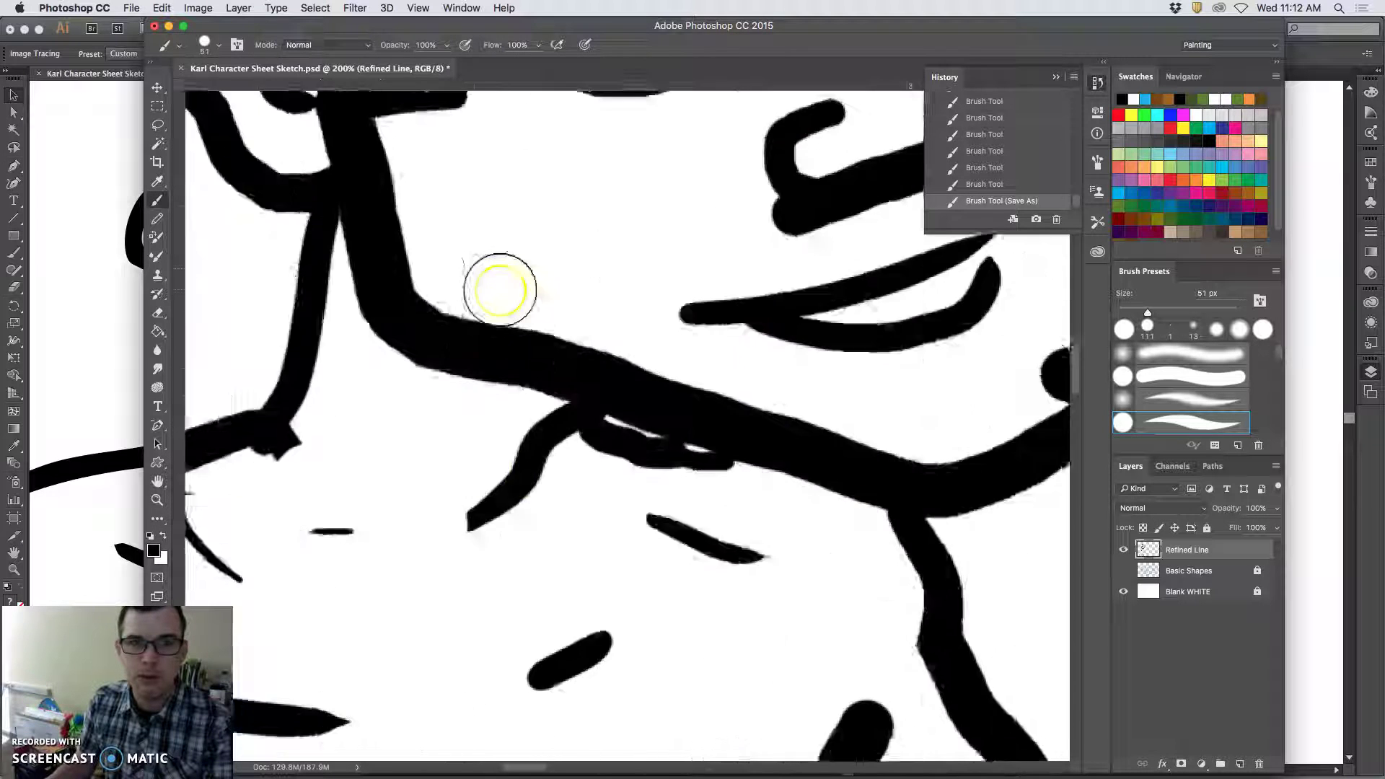
scroll(500, 290, "down", 3)
Return to Illustrator and compare the traced lines of the shoulders, torso and head with the original drawing
left_click(103, 195)
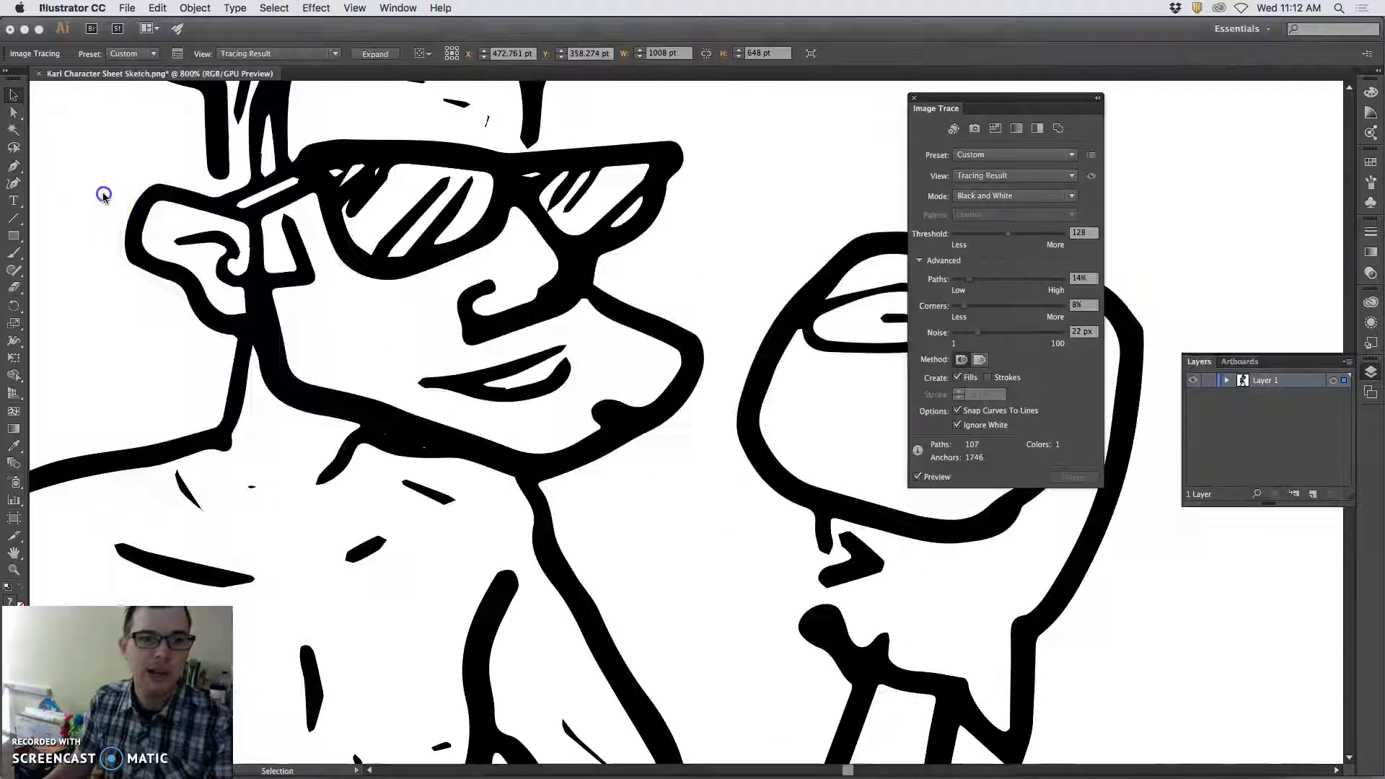
scroll(455, 503, "down", 2)
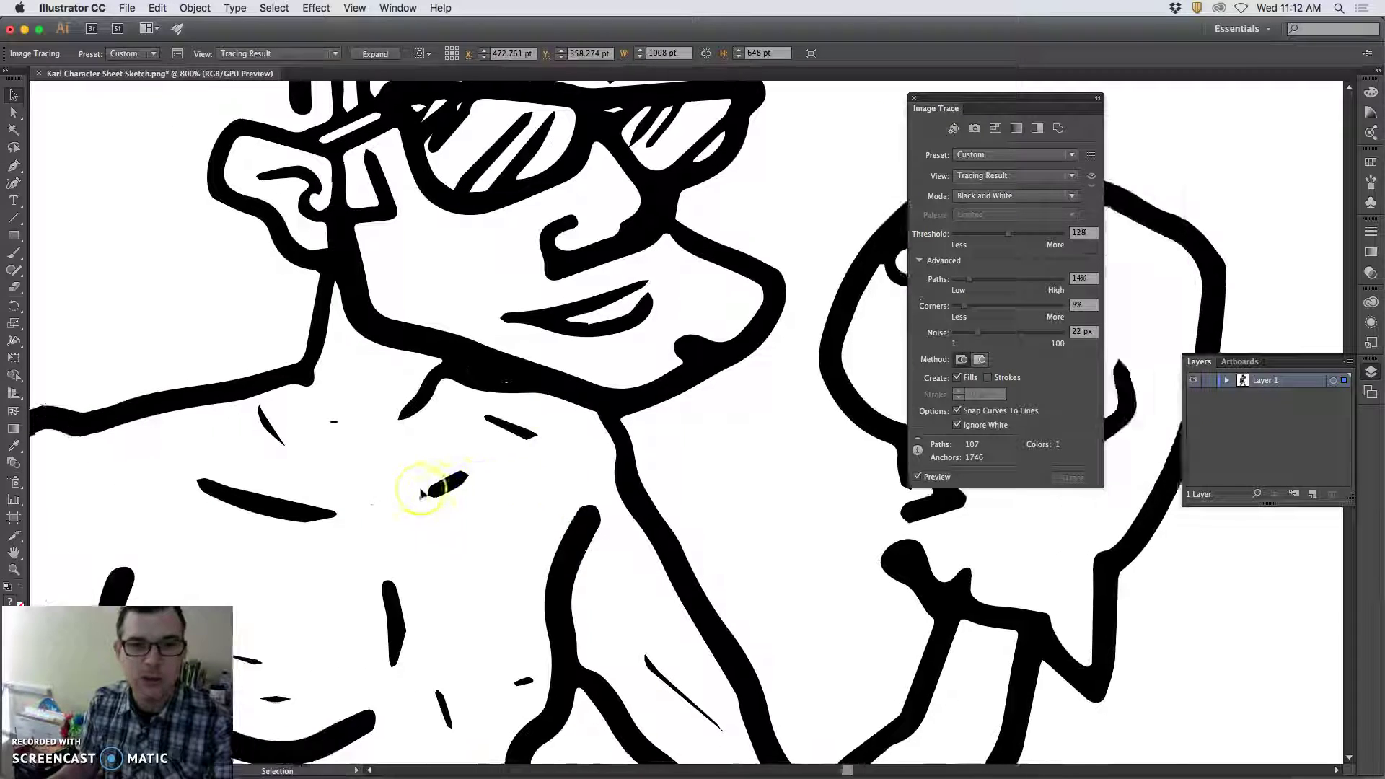
scroll(417, 433, "left", 5)
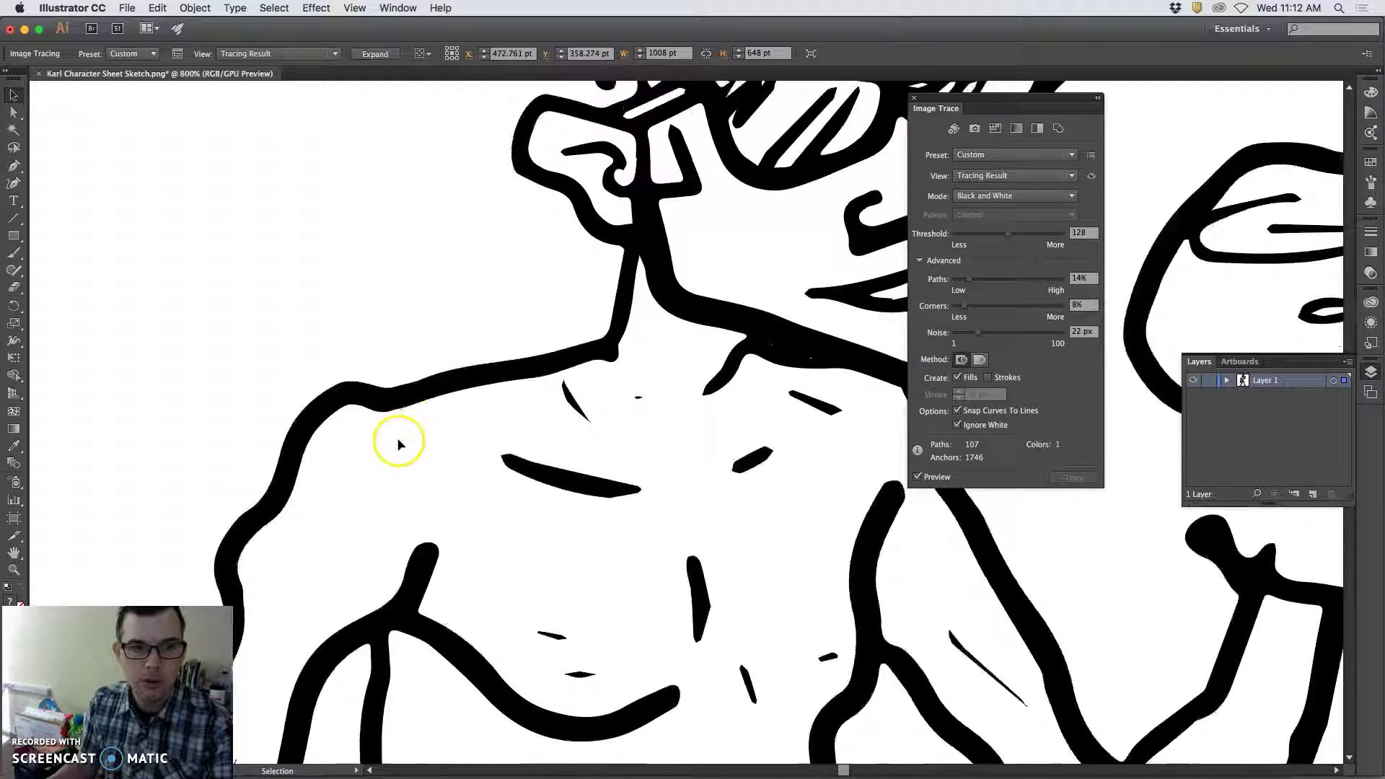
scroll(399, 441, "down", 10)
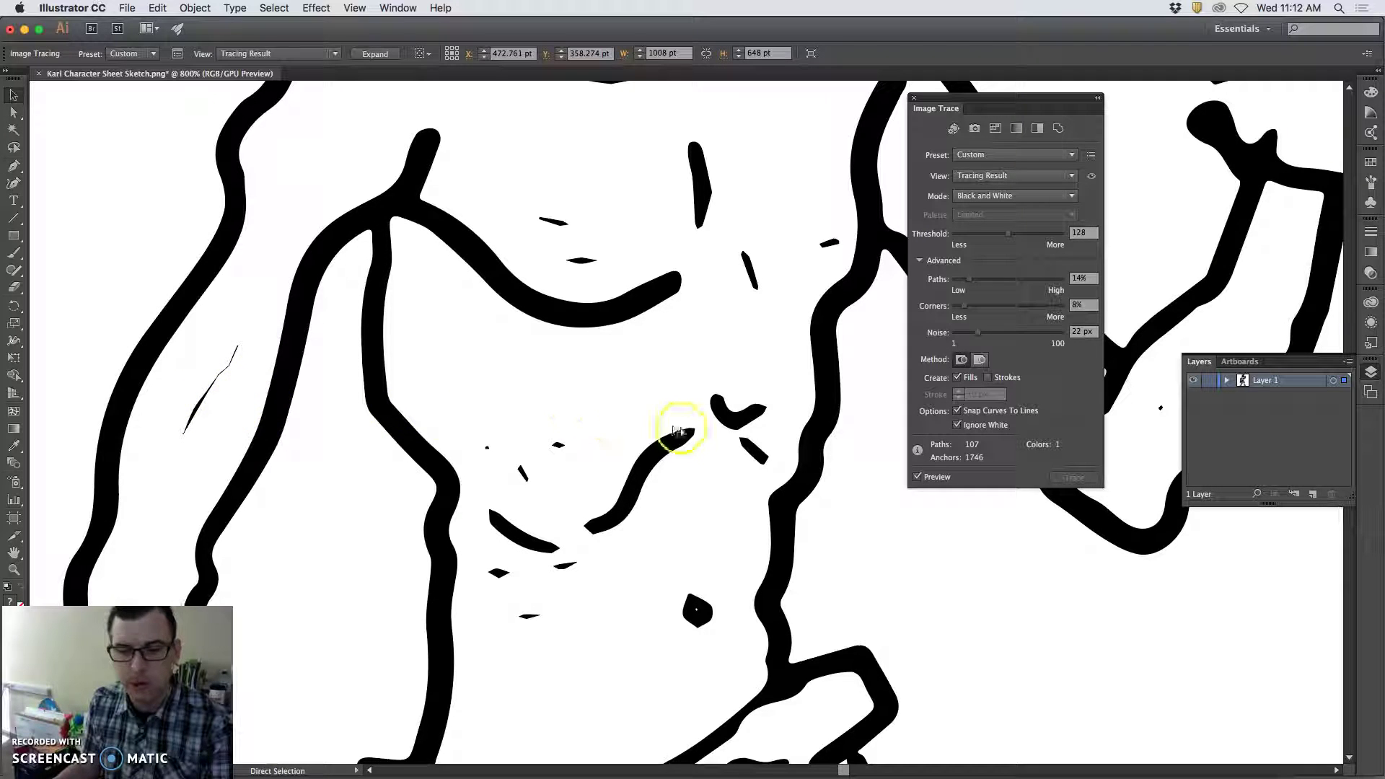
scroll(728, 426, "up", 1)
scroll(735, 435, "up", 15)
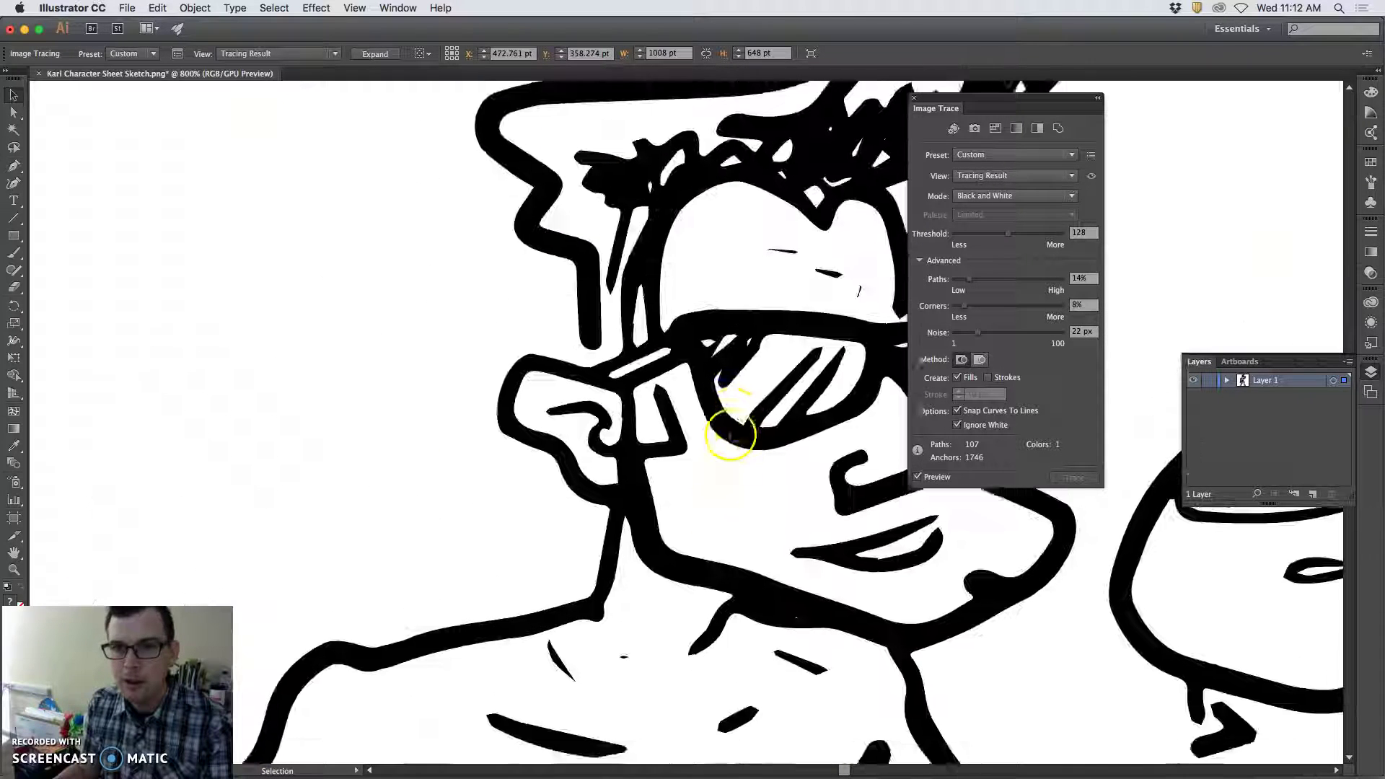
scroll(727, 436, "up", 2)
scroll(727, 436, "right", 5)
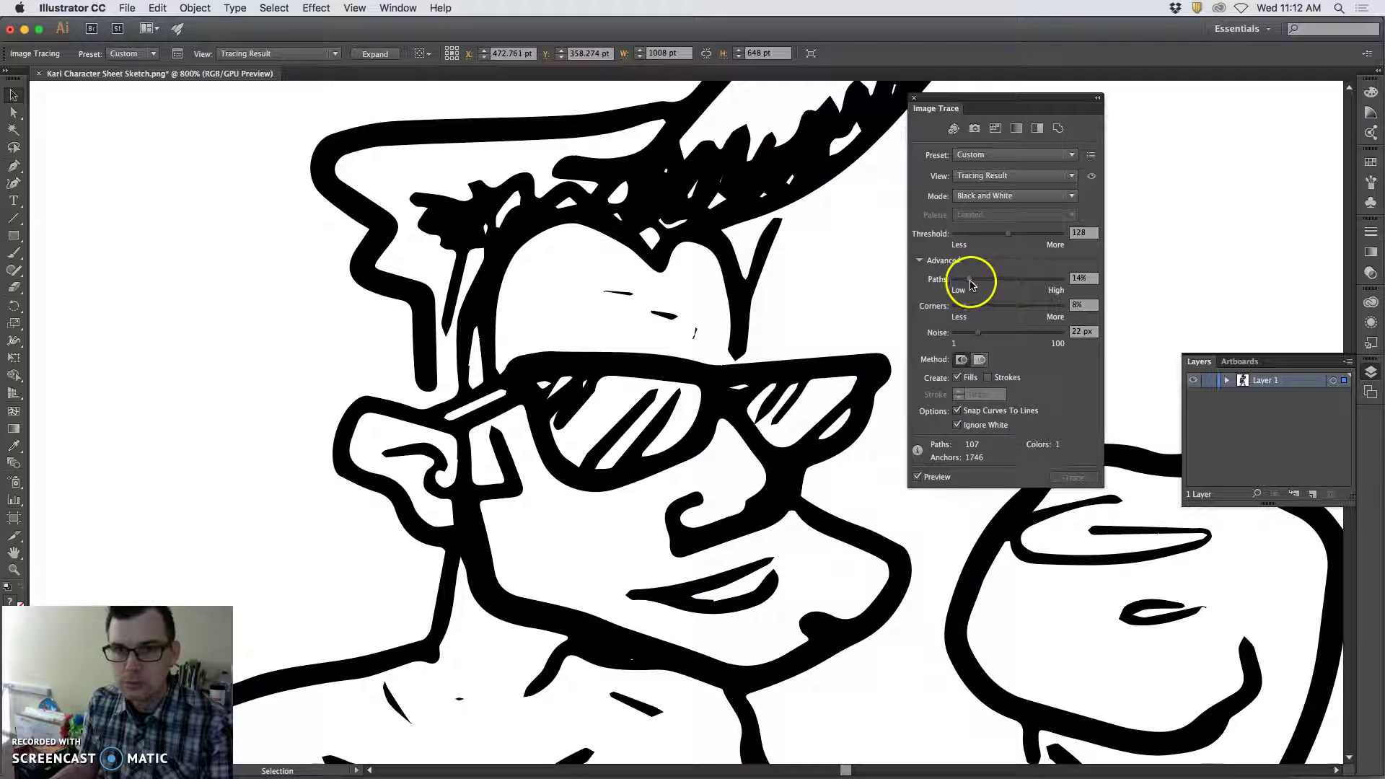
Expand the boxer tracing into editable vector paths and deselect the resulting artwork
left_click(372, 54)
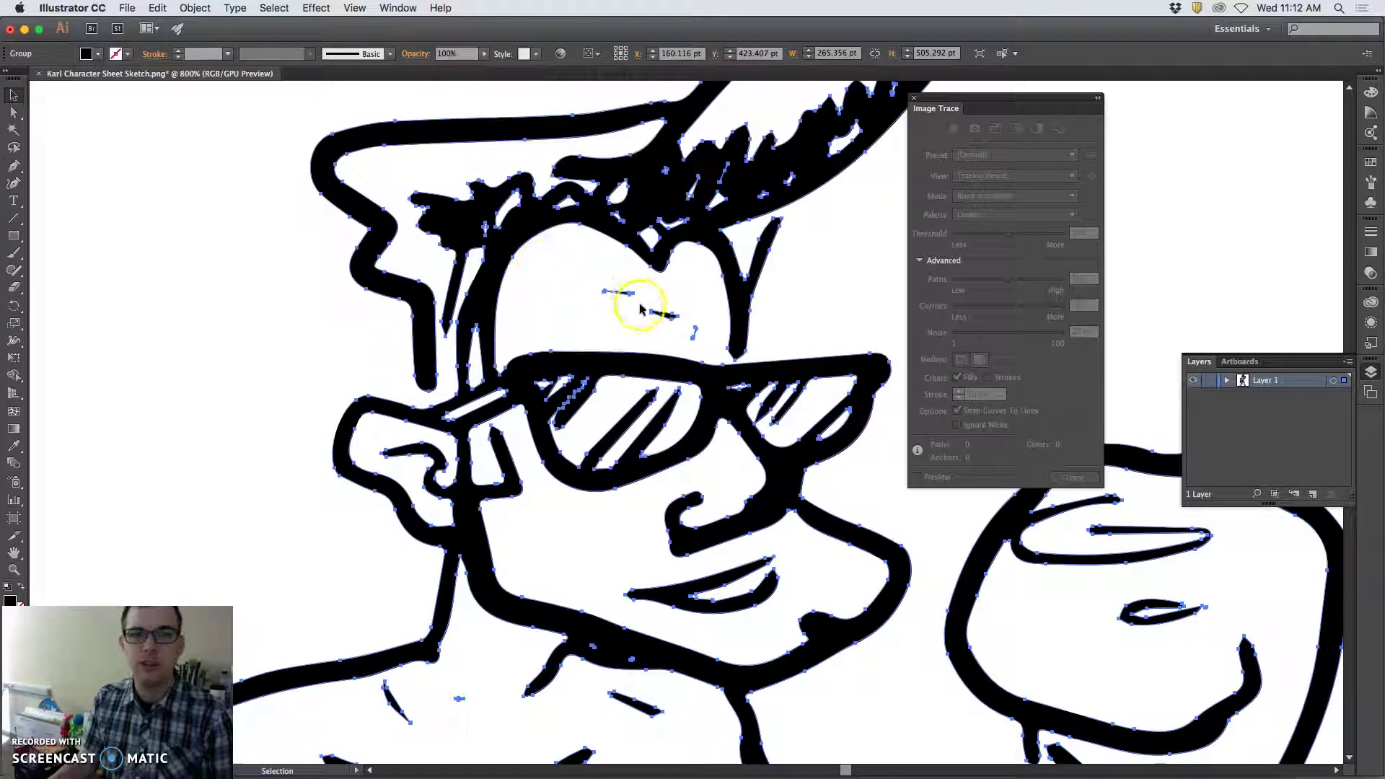
key("super+minus")
key("super+minus")
key("super+minus")
scroll(727, 473, "down", 12)
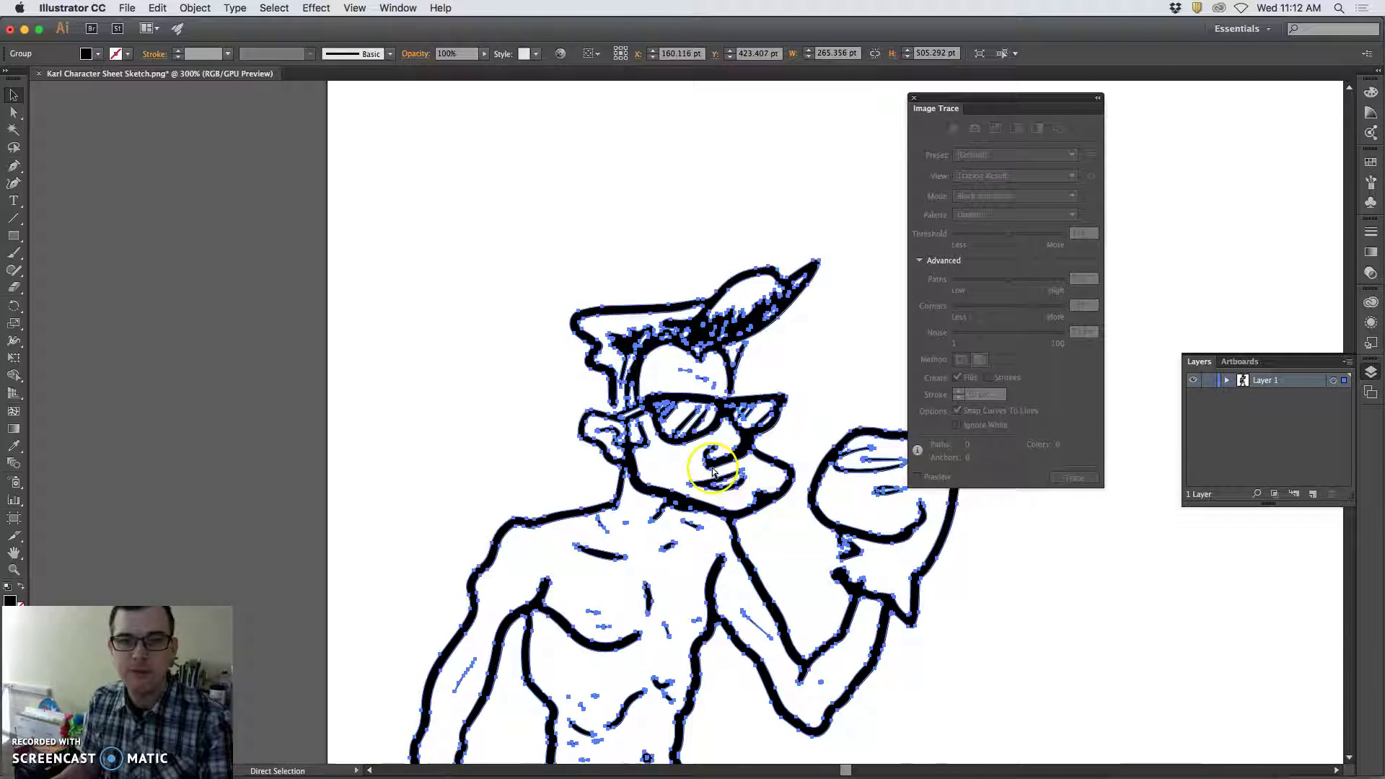
scroll(712, 472, "down", 10)
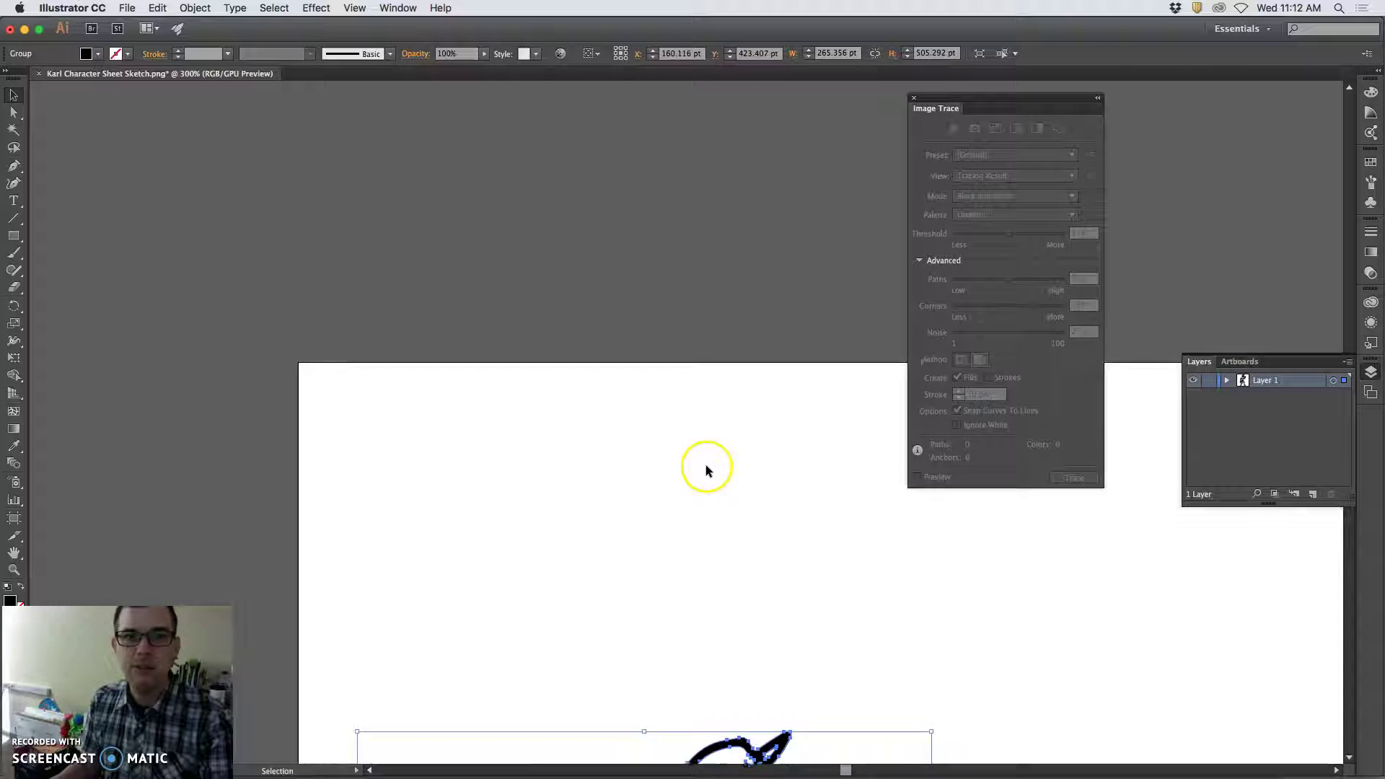
scroll(705, 470, "down", 8)
key("super+minus")
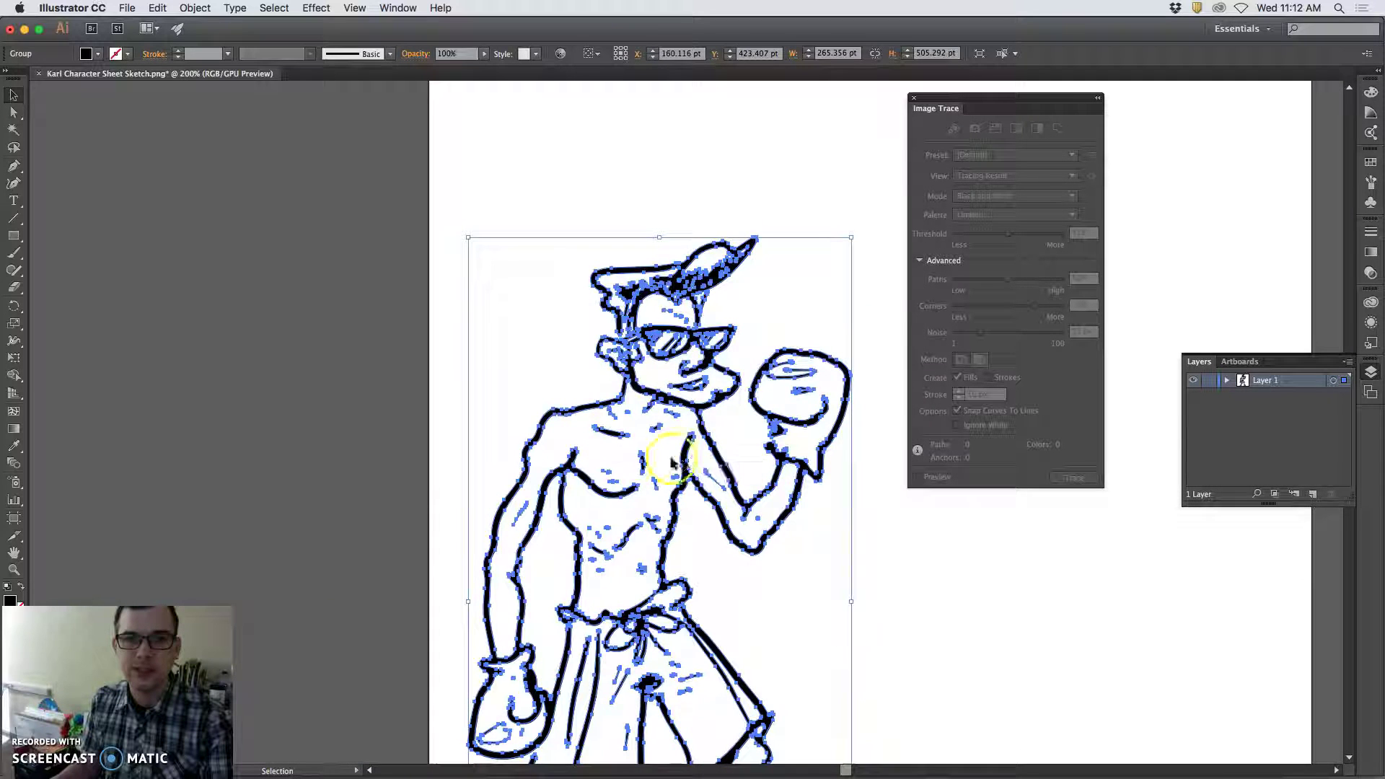
left_click(549, 383)
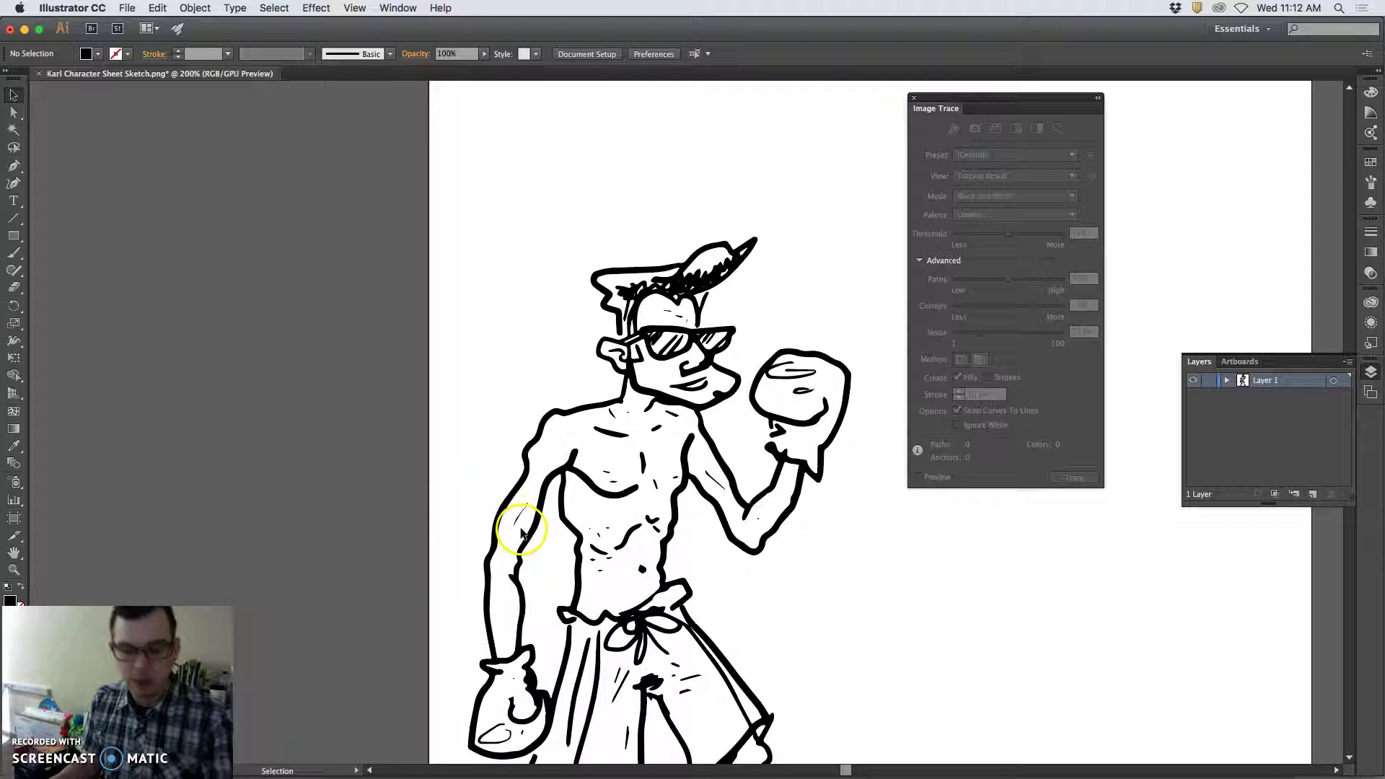
Delete the stray thin segment at the upper end of the muscle line on the lowered arm
scroll(520, 531, "up", 4)
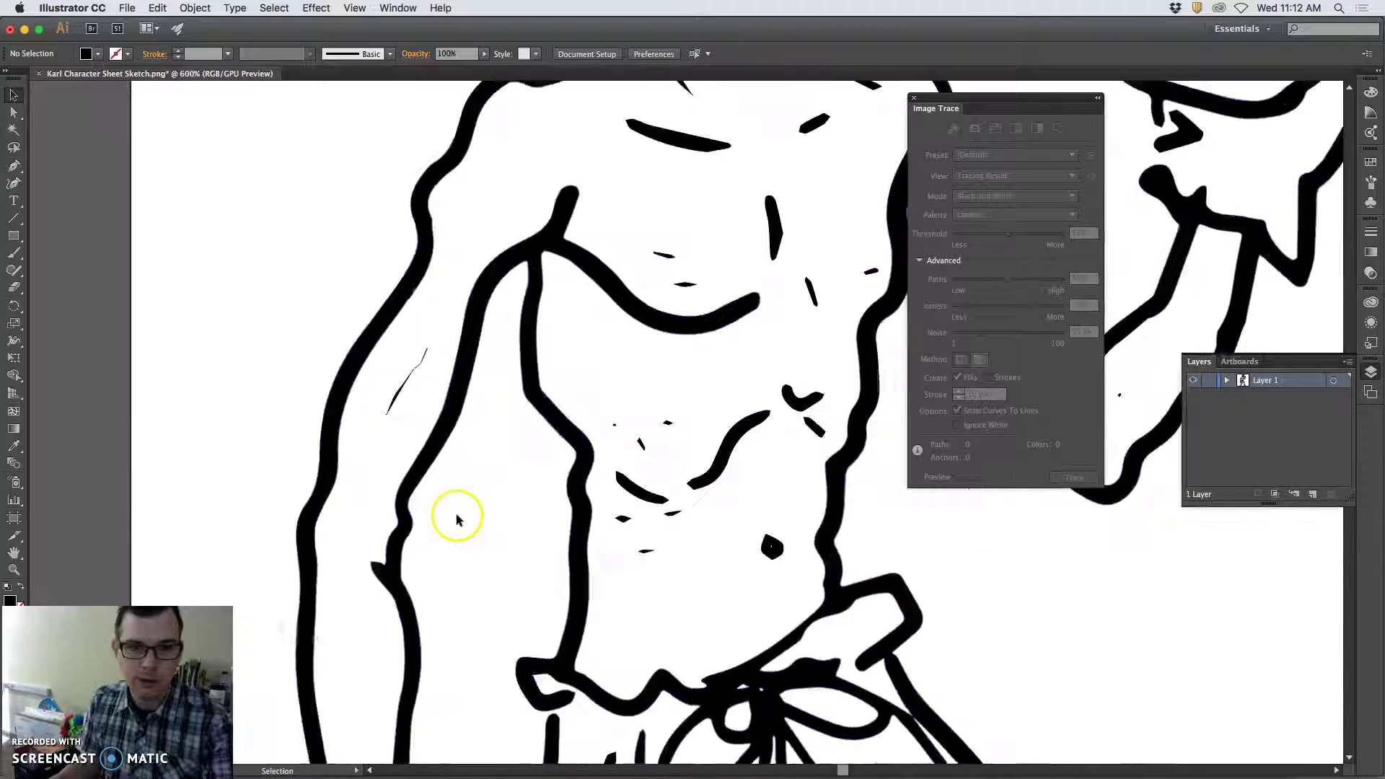
scroll(457, 517, "down", 3)
key("super+=")
scroll(377, 421, "left", 4)
scroll(377, 420, "up", 2)
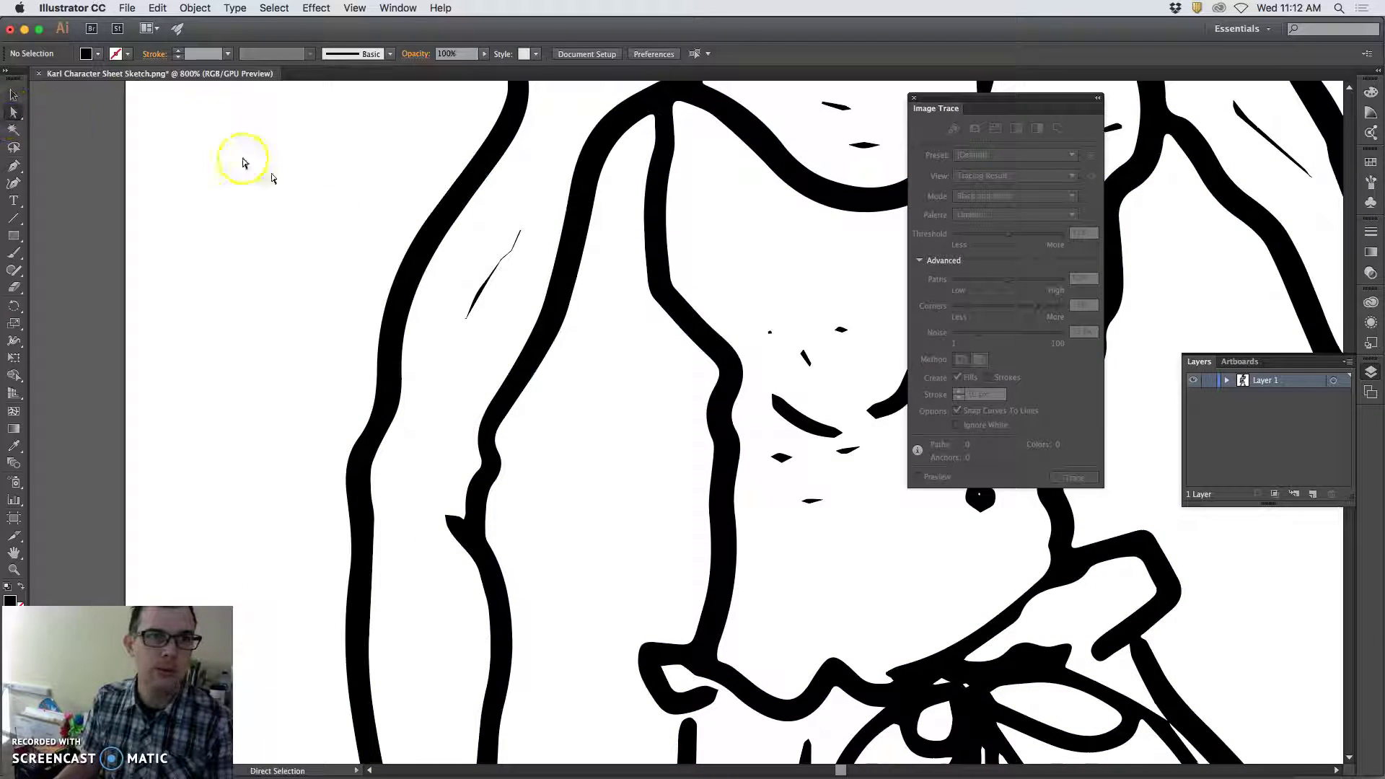
left_click(487, 281)
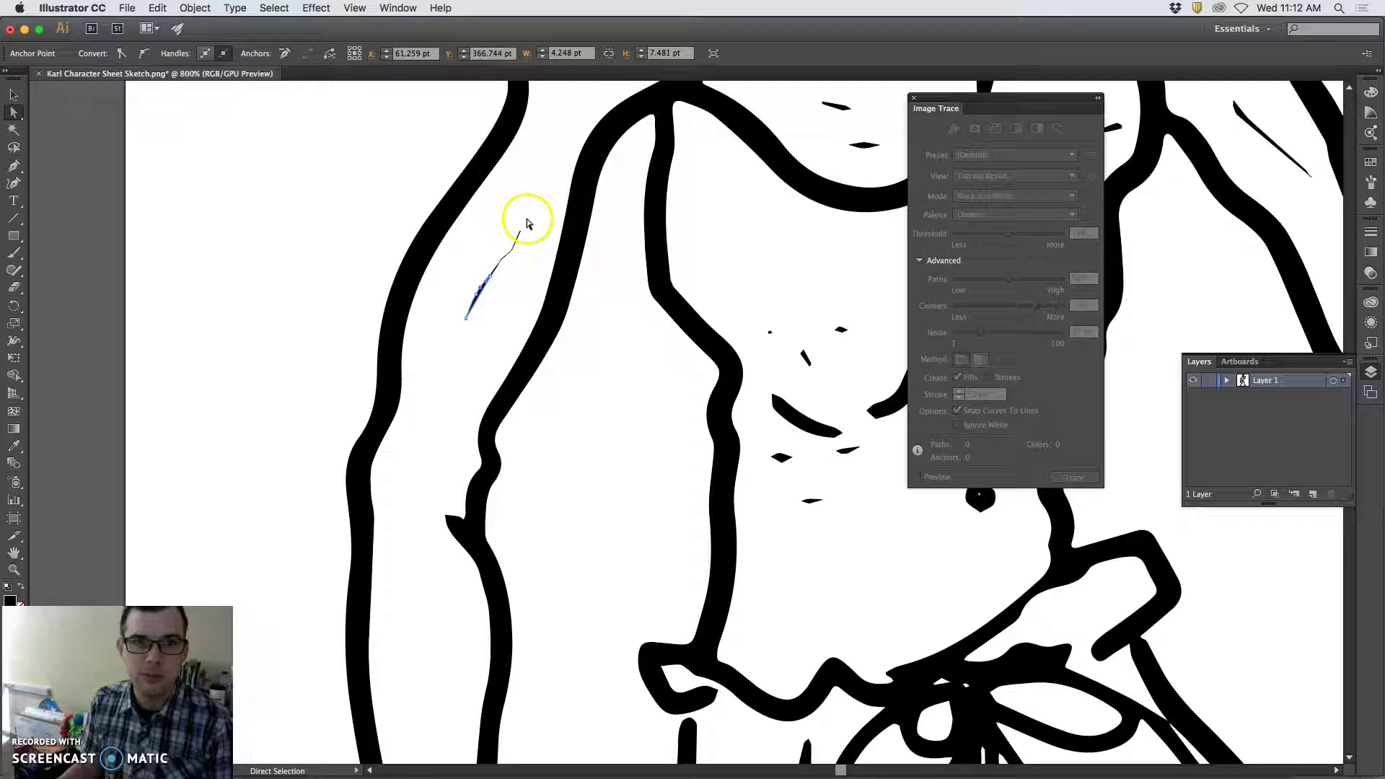
left_click(517, 237)
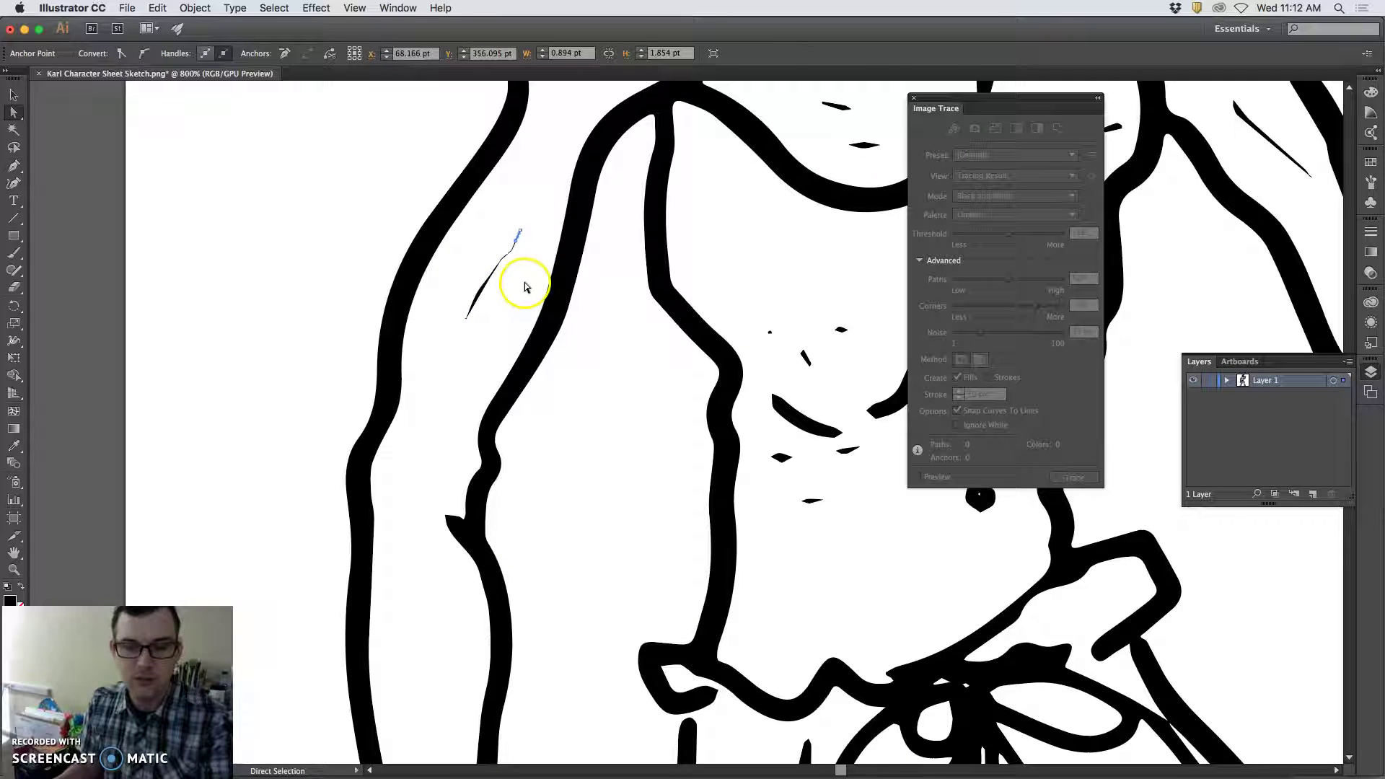
left_click(524, 286)
left_click(519, 232)
left_click(518, 253)
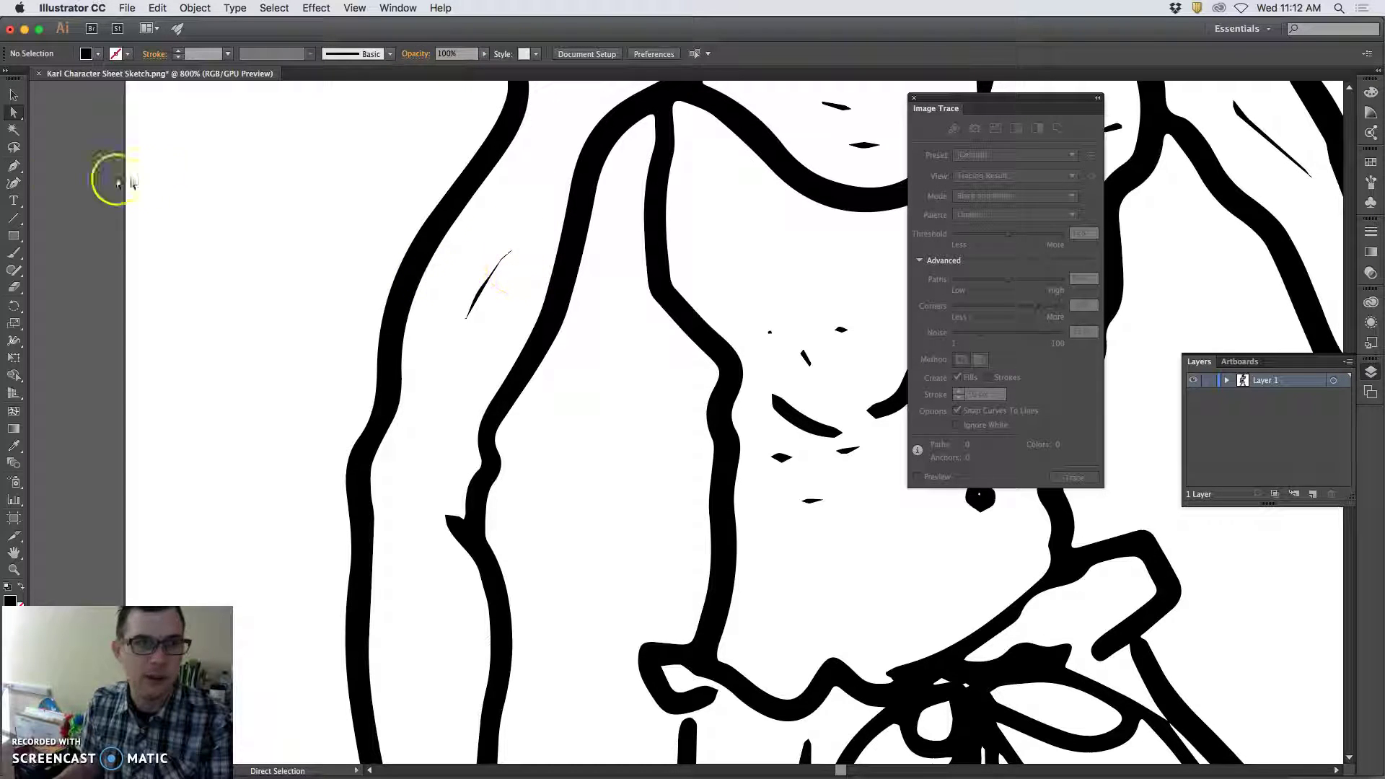
Lasso the remaining thin tip of the lowered arm's muscle line, delete its anchor points, and deselect the line
left_click(13, 148)
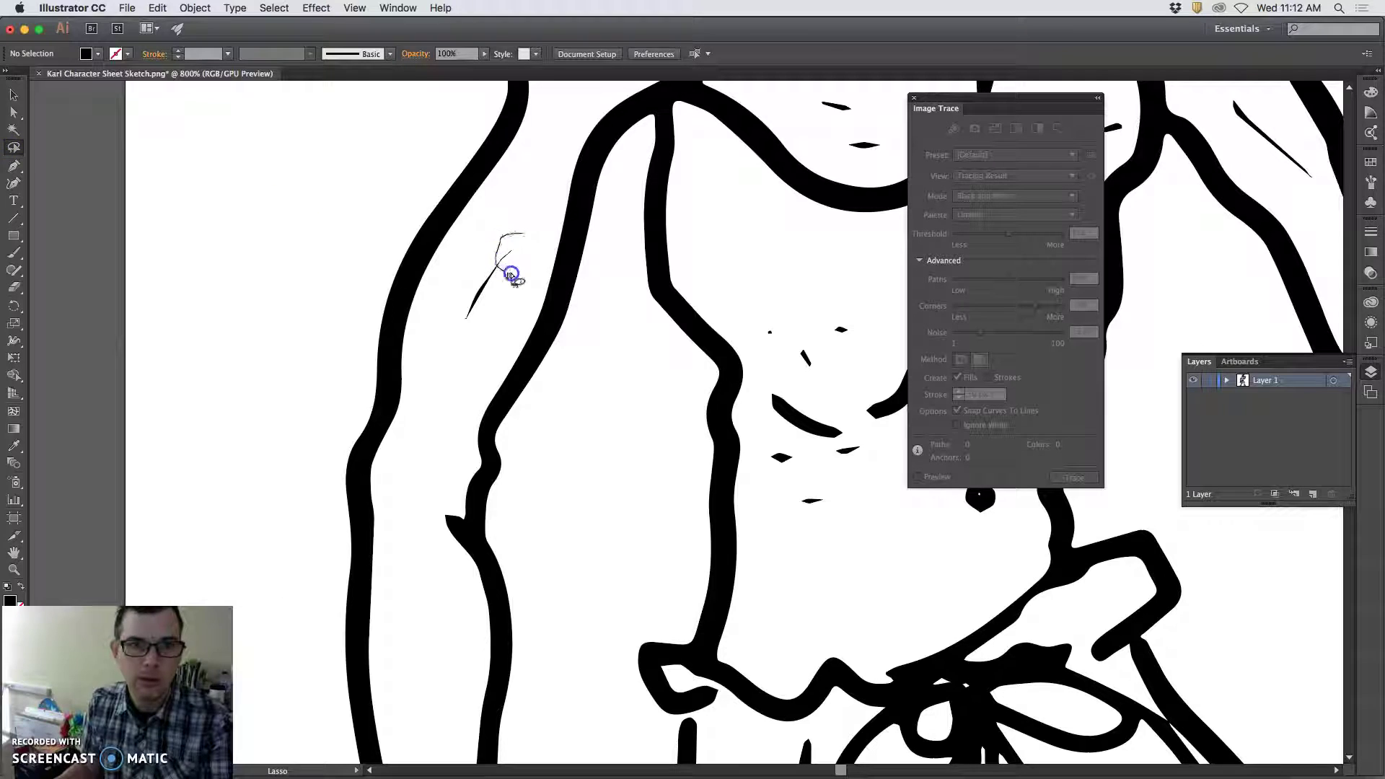
left_click_drag(514, 274, 526, 238)
key("Delete")
left_click(504, 302)
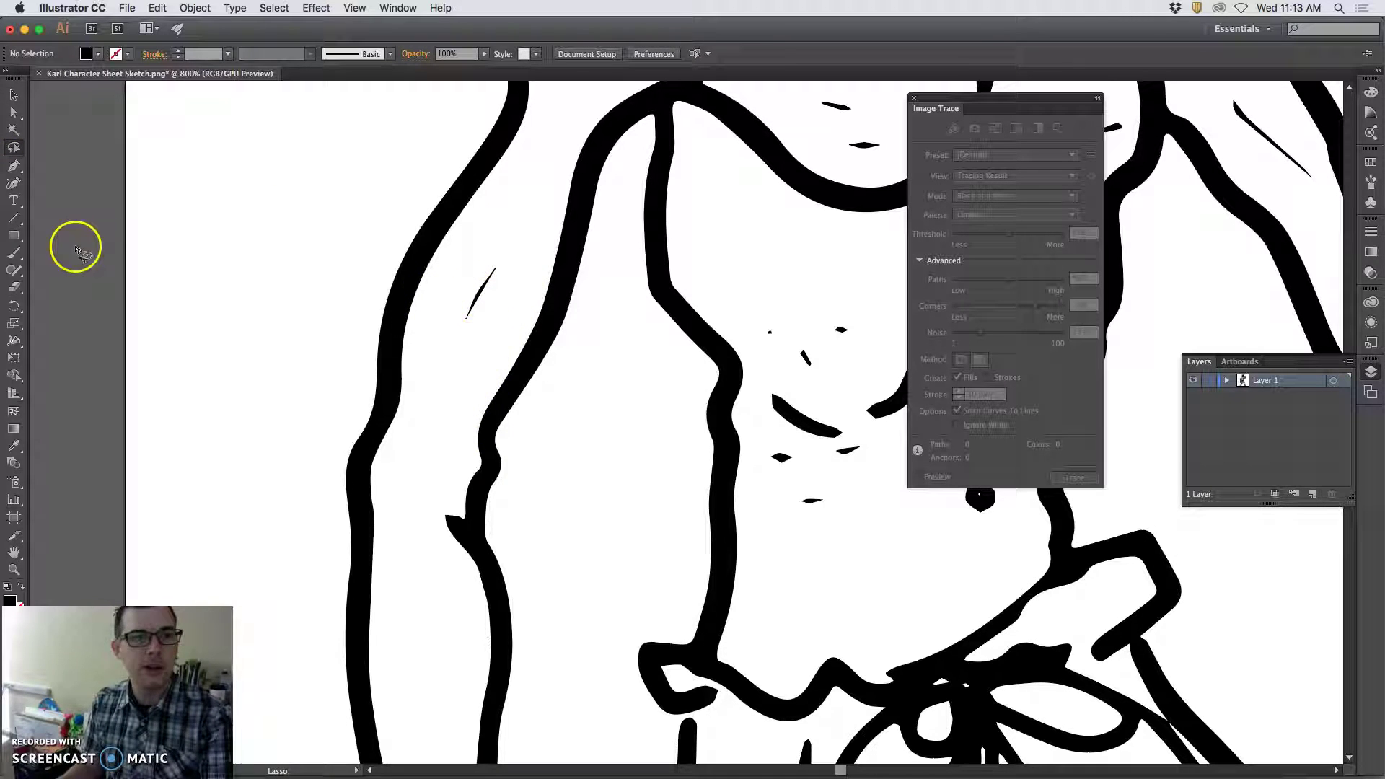
Select the muscle line on the lowered arm and redraw its lower end as a longer, thicker curve with the Pencil tool
left_click(13, 112)
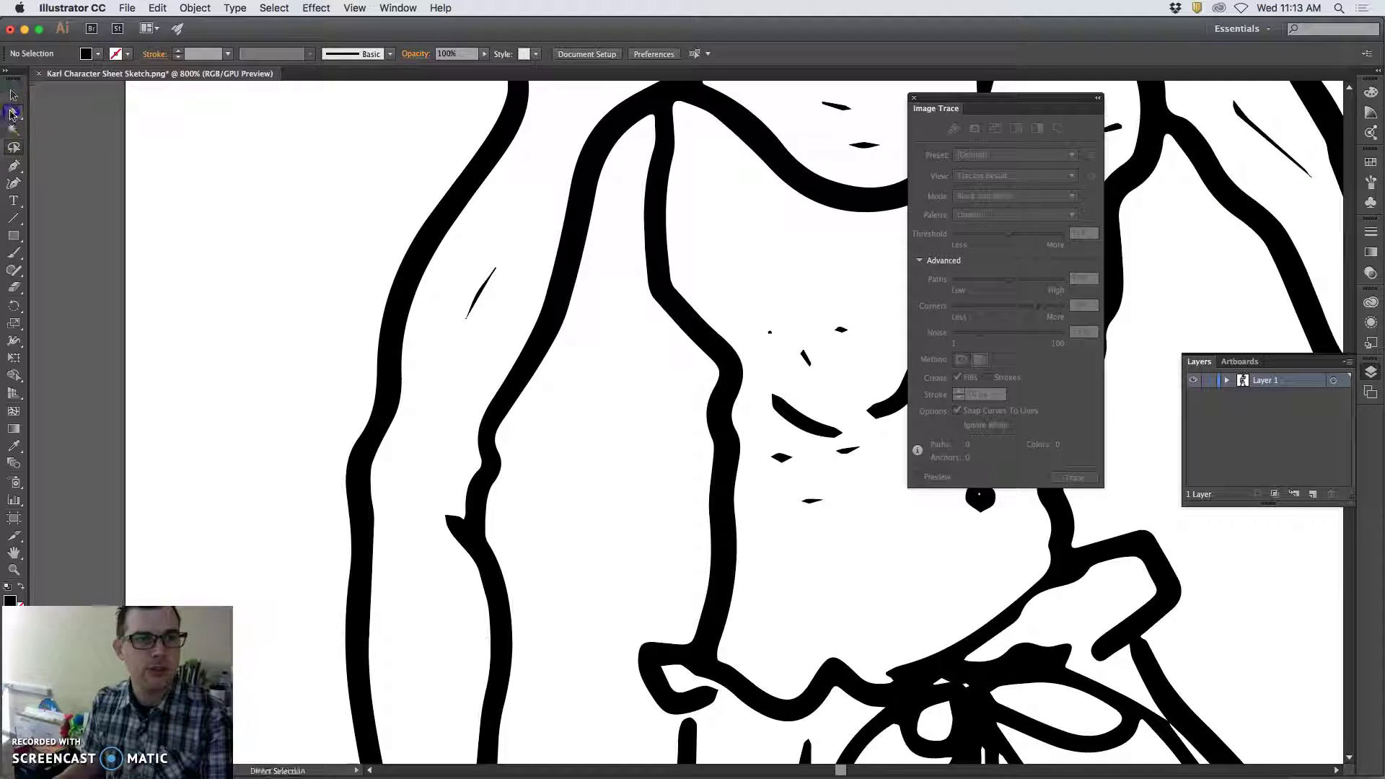
left_click(482, 296)
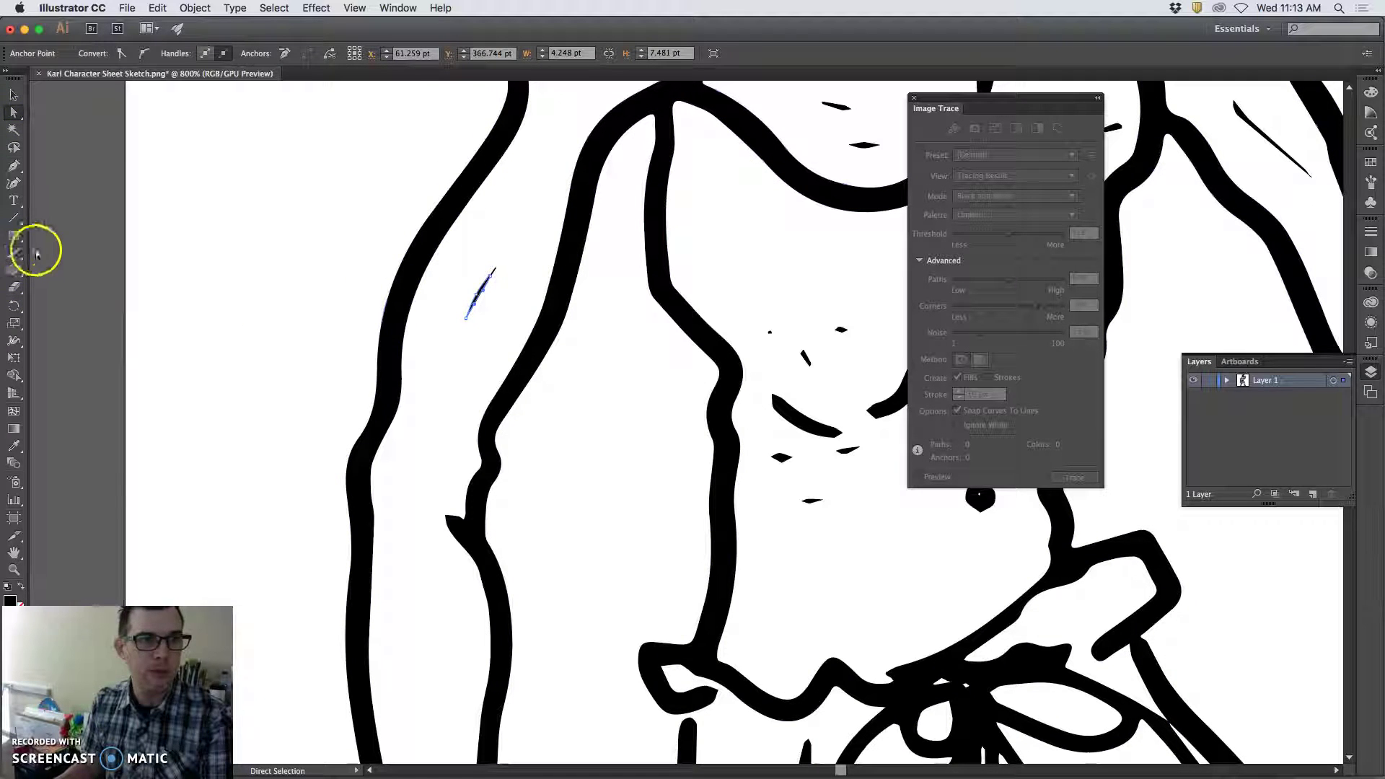
left_click(15, 252)
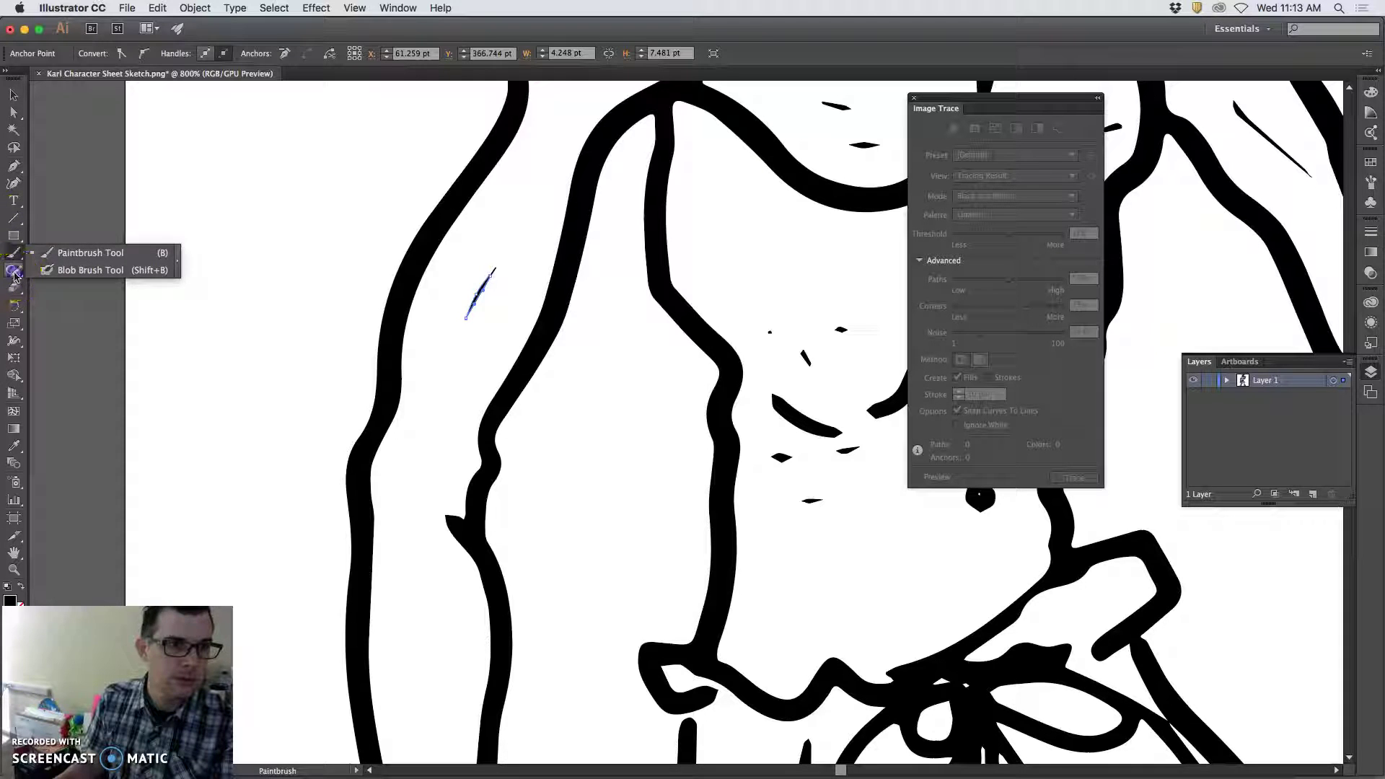
left_click(14, 271)
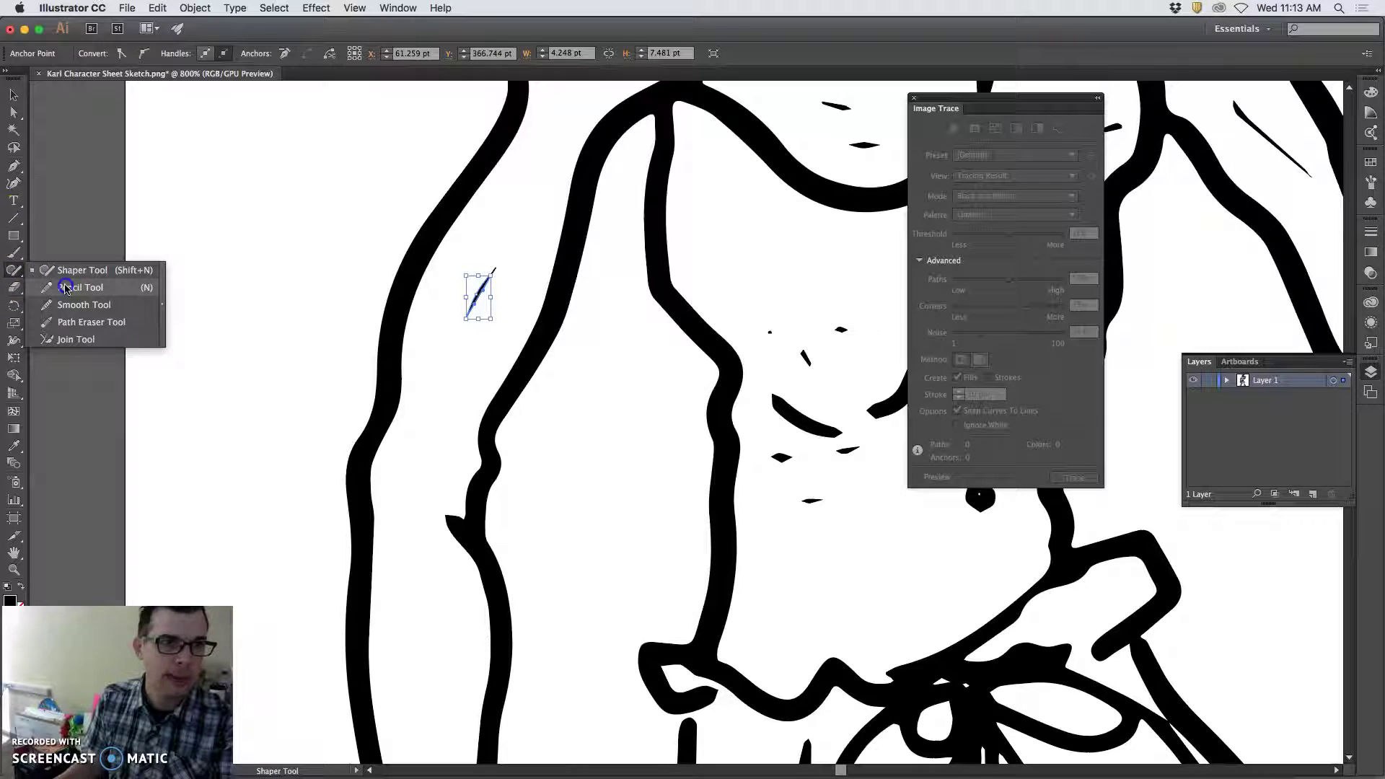
left_click(66, 289)
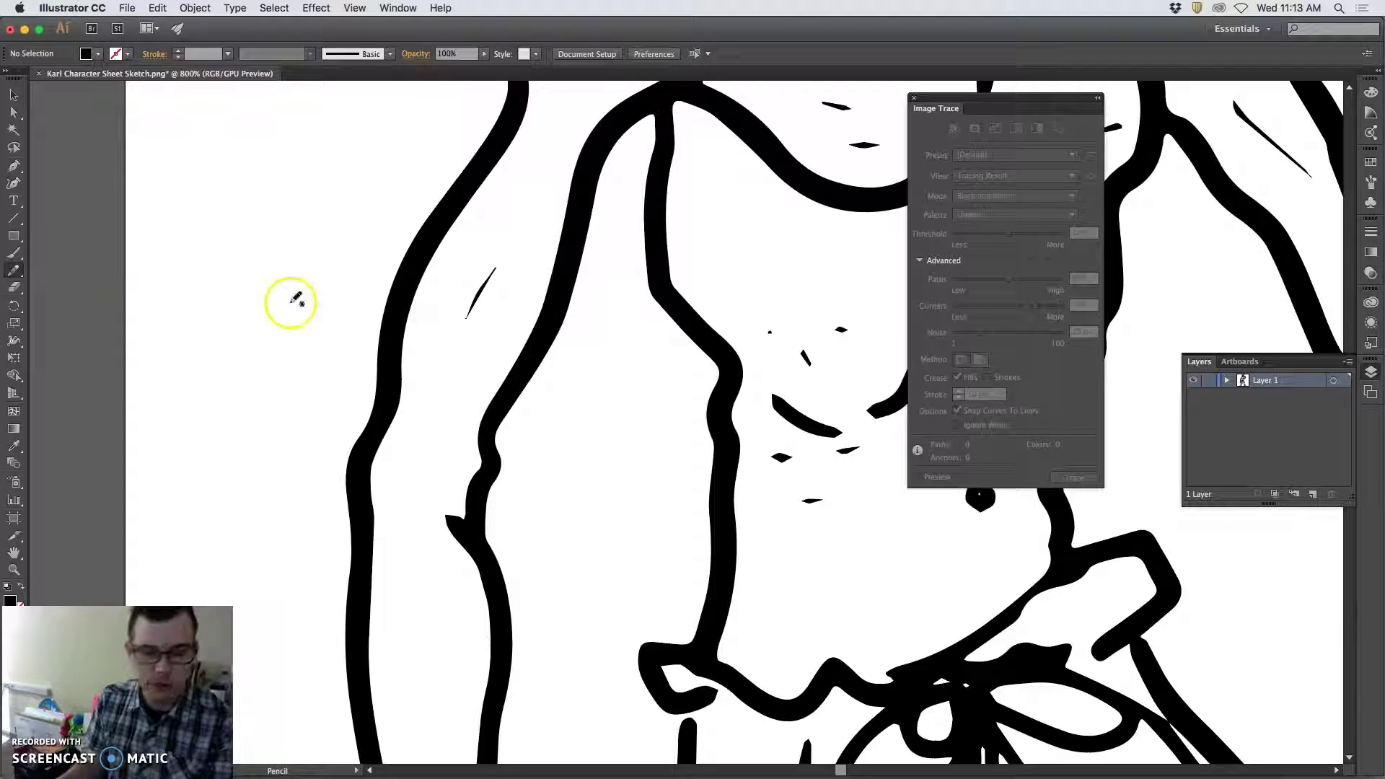
key("super+equal")
scroll(301, 294, "up", 3)
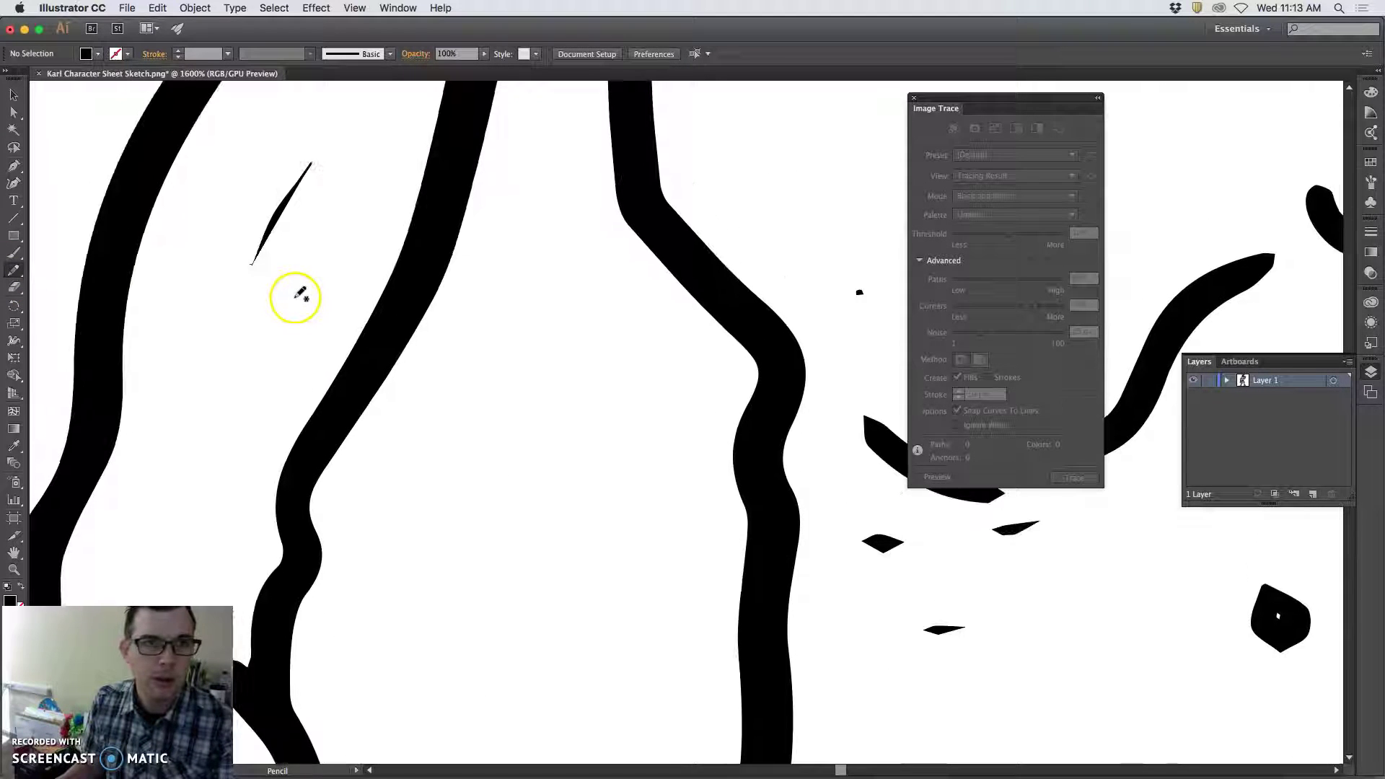
scroll(301, 293, "left", 3)
left_click(324, 233, "super")
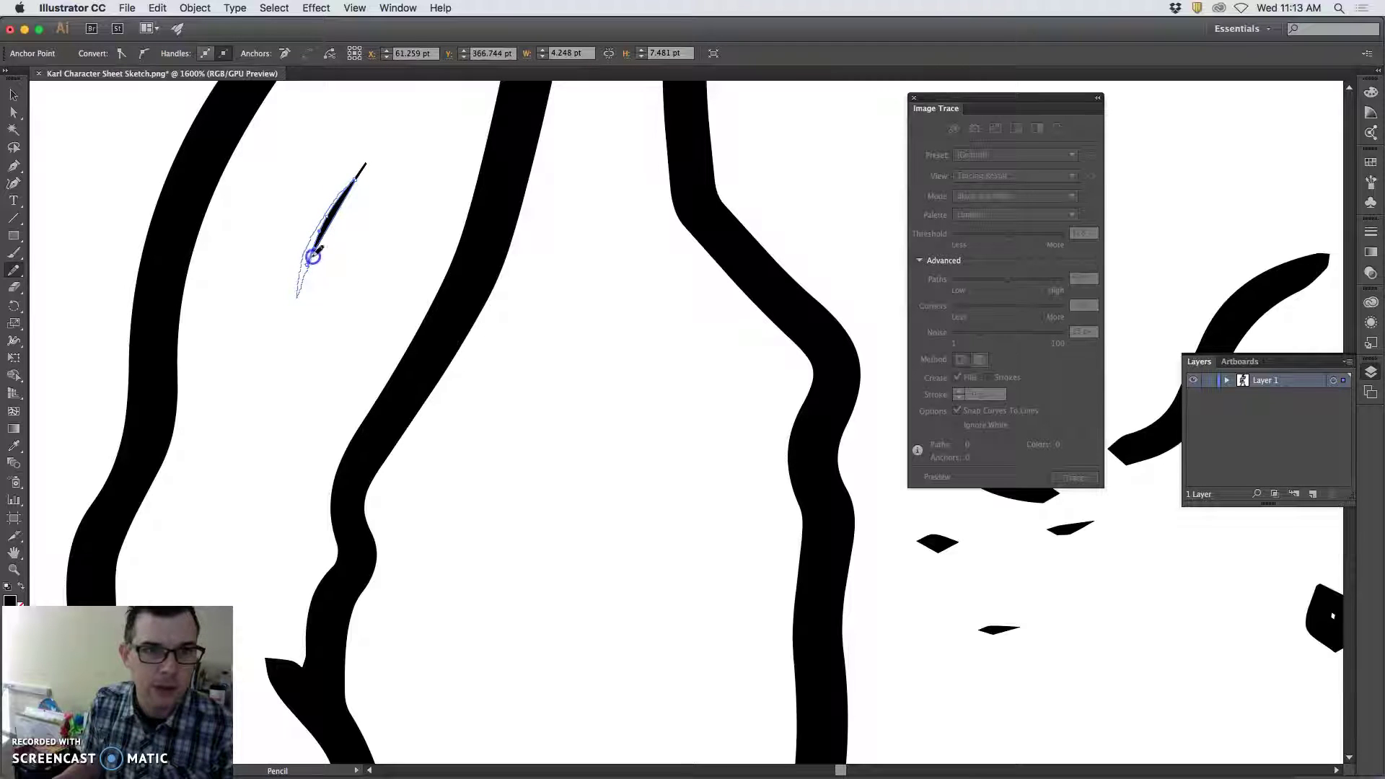
left_click_drag(331, 225, 321, 237)
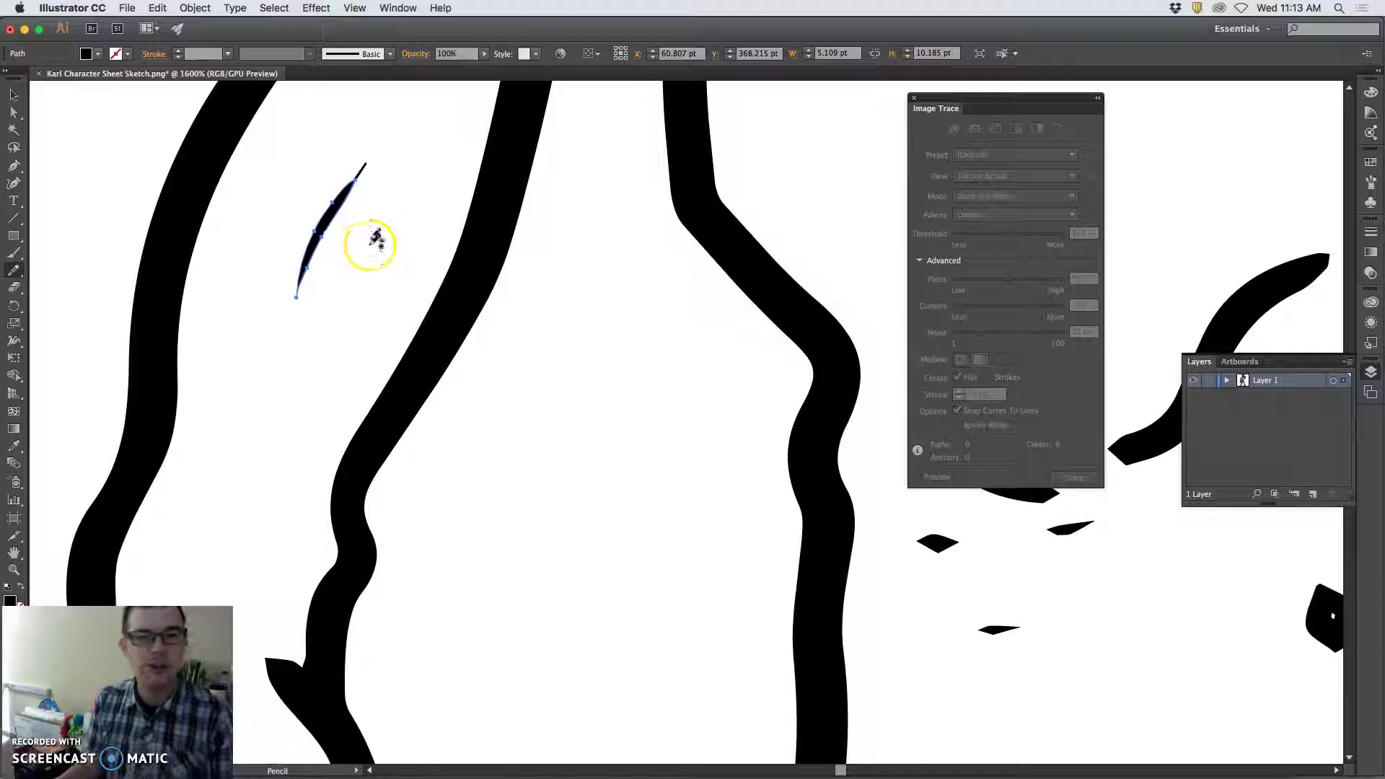
Set the Pencil tool's fidelity to Smooth and redraw the upper tip of the lowered arm's muscle line
double_click(14, 271)
left_click_drag(597, 301, 791, 307)
left_click_drag(572, 309, 753, 306)
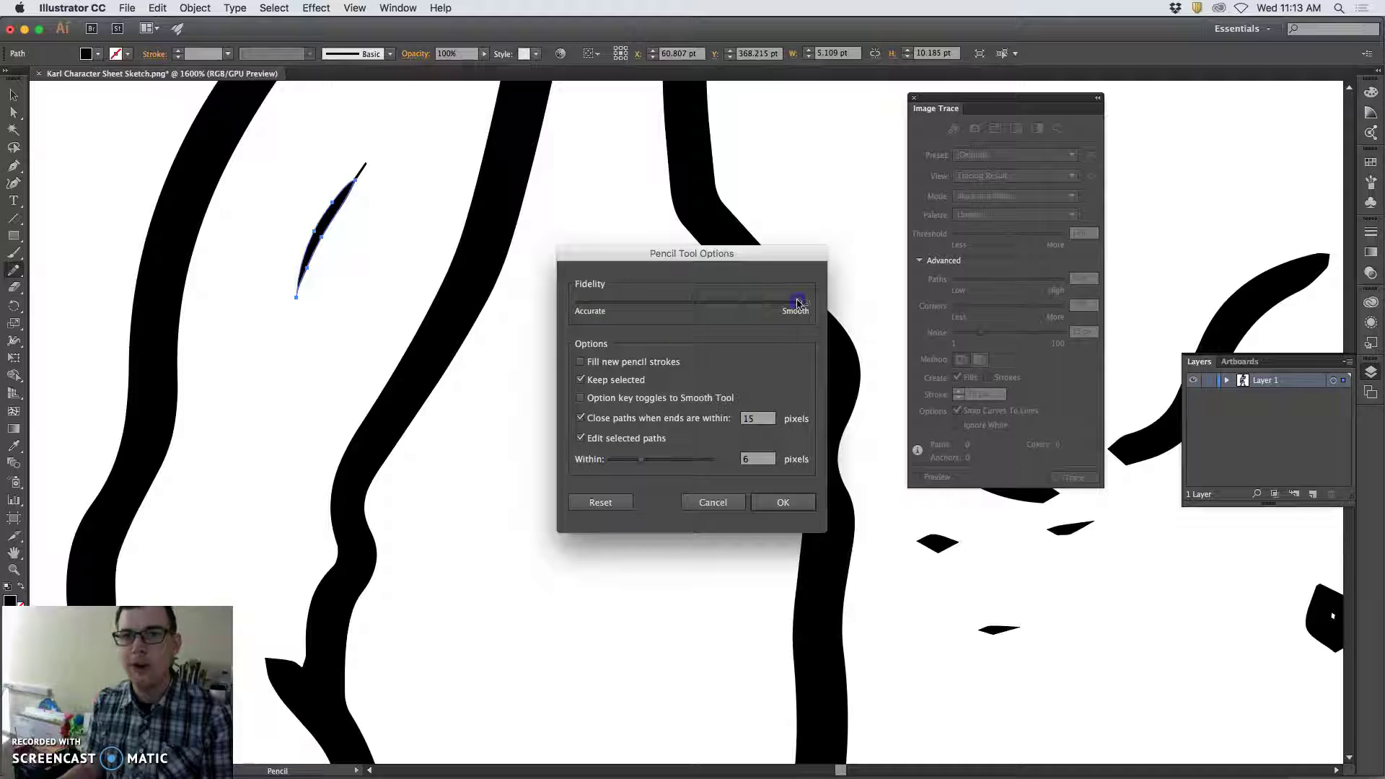
left_click(781, 502)
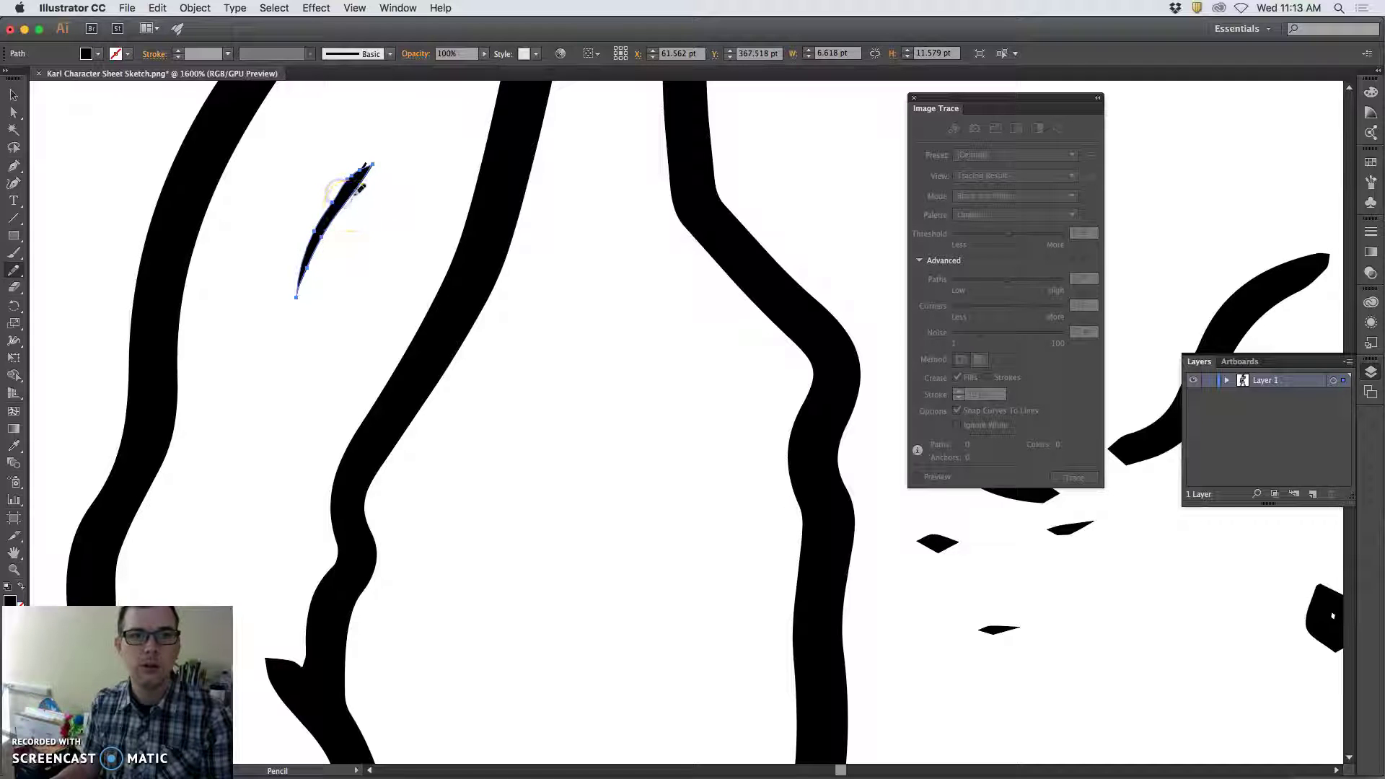
left_click(364, 166, "super")
left_click_drag(366, 165, 354, 178)
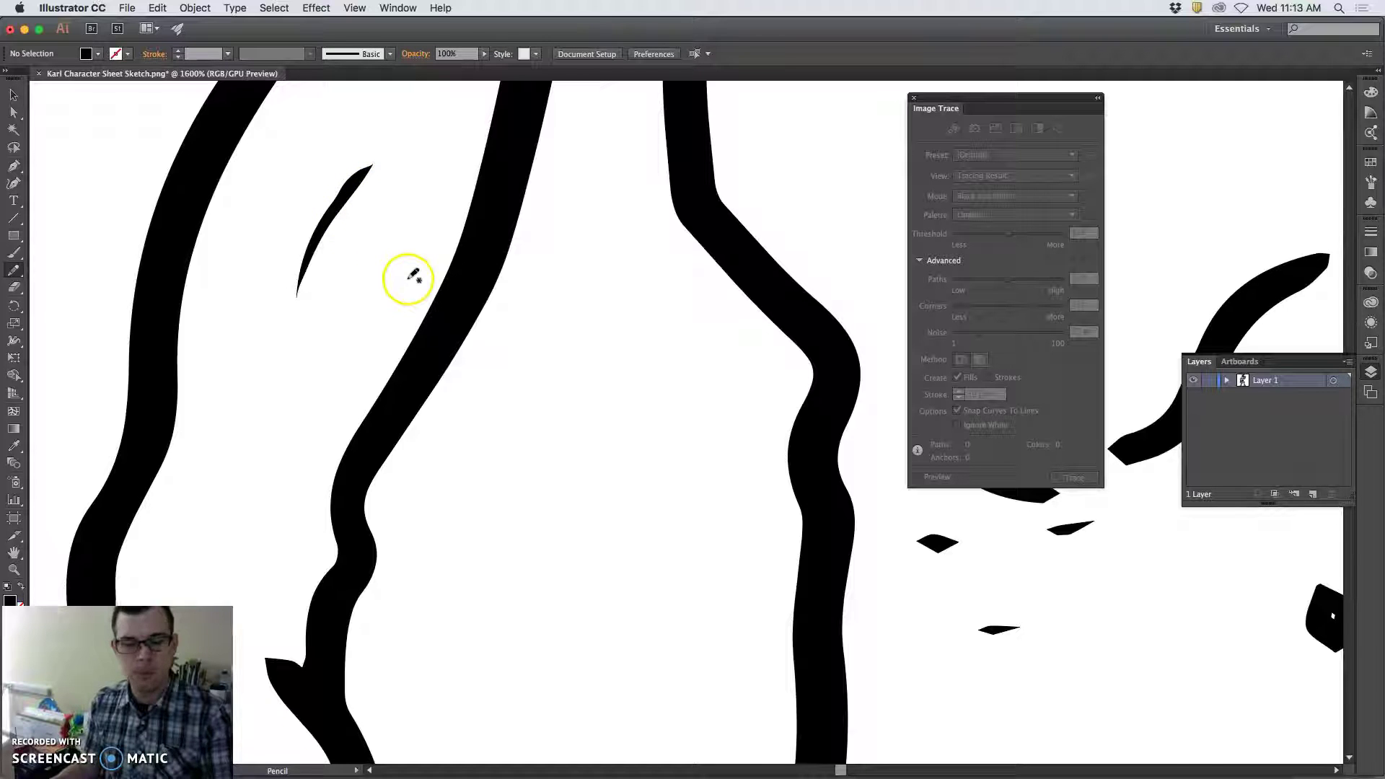
Redraw both edges of the lowered arm's inner outline above the elbow crease with the Pencil tool to smooth out the bump
key("super+minus")
key("super+minus")
key("super+minus")
scroll(587, 362, "down", 2)
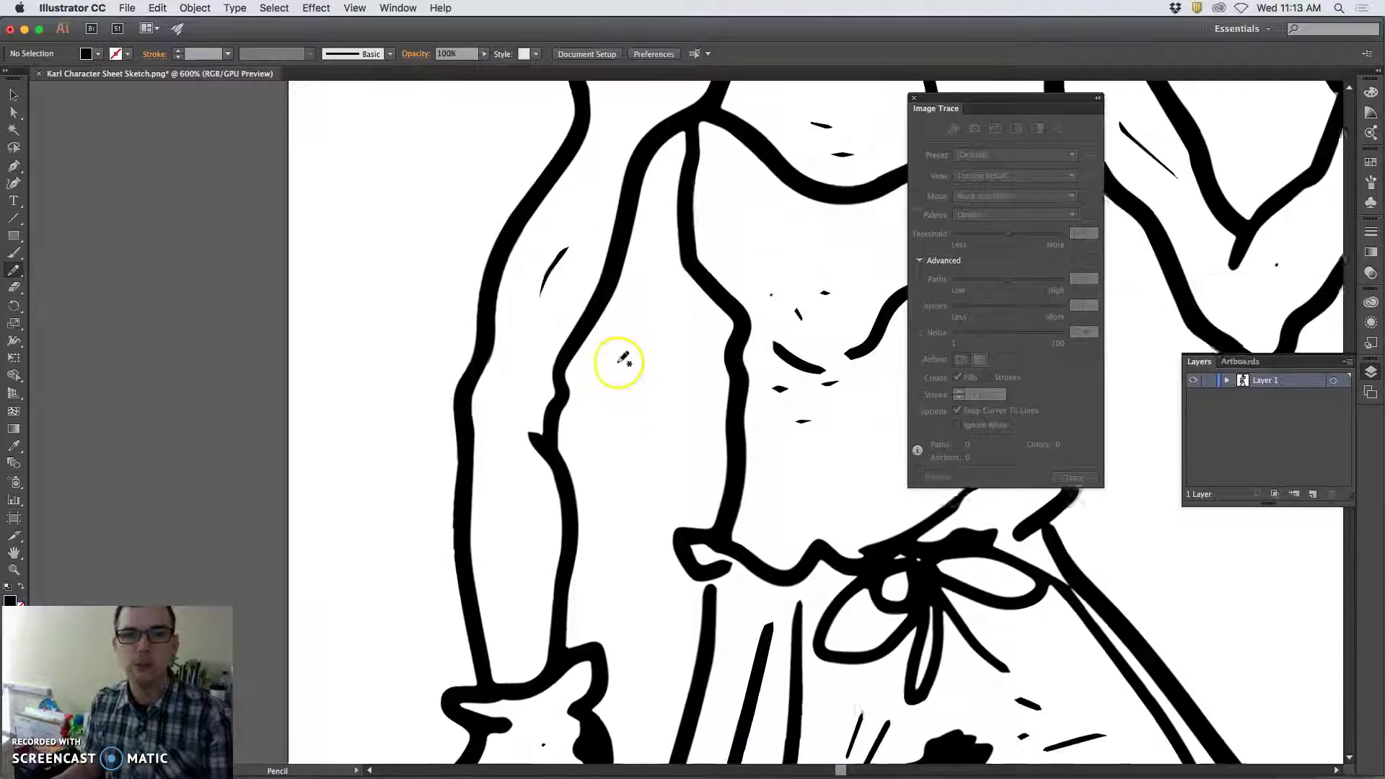
scroll(618, 362, "right", 2)
scroll(618, 361, "right", 1)
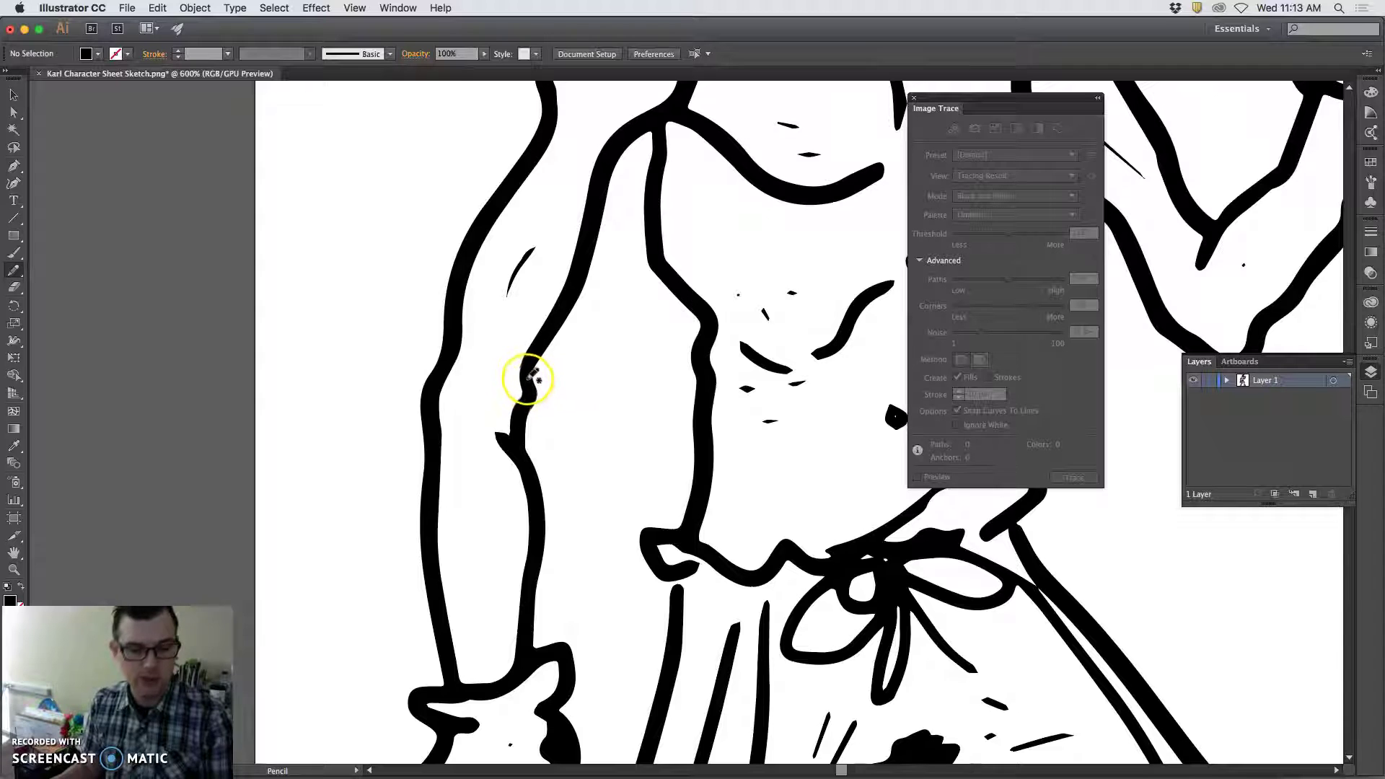
left_click(531, 367, "super")
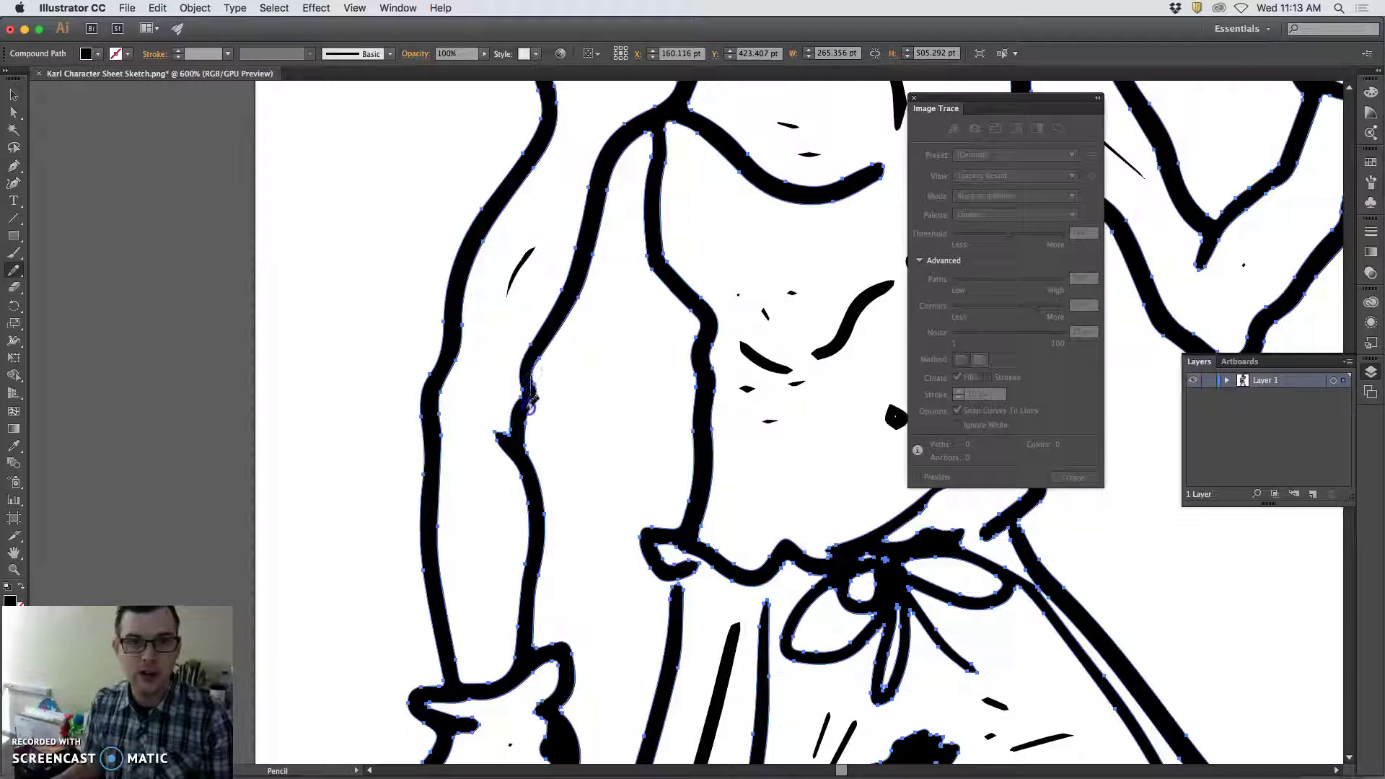
left_click_drag(526, 421, 525, 438)
left_click(526, 367, "super")
left_click_drag(517, 405, 509, 431)
Redraw both edges of the lowered arm's outer outline just below the shoulder to smooth out its bulge
scroll(566, 433, "up", 5)
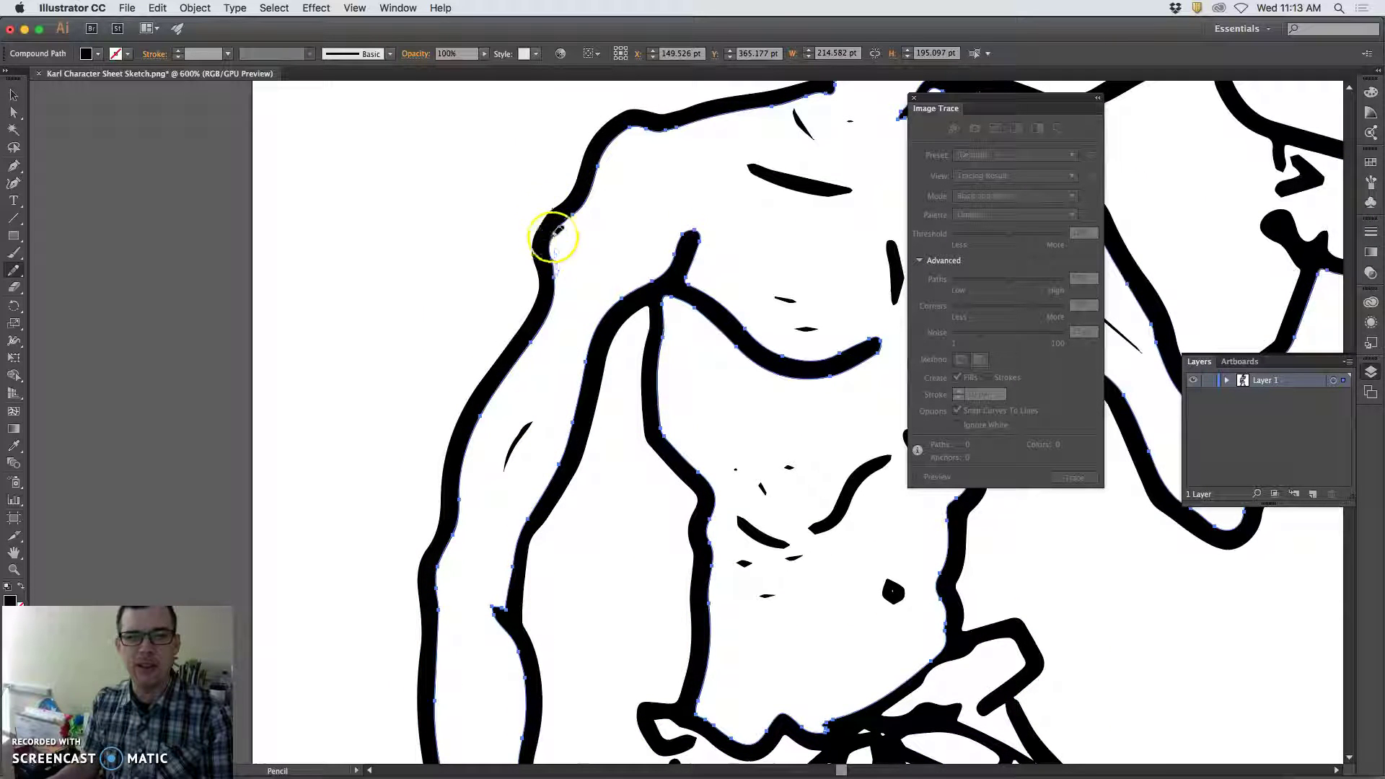
left_click_drag(563, 216, 580, 207)
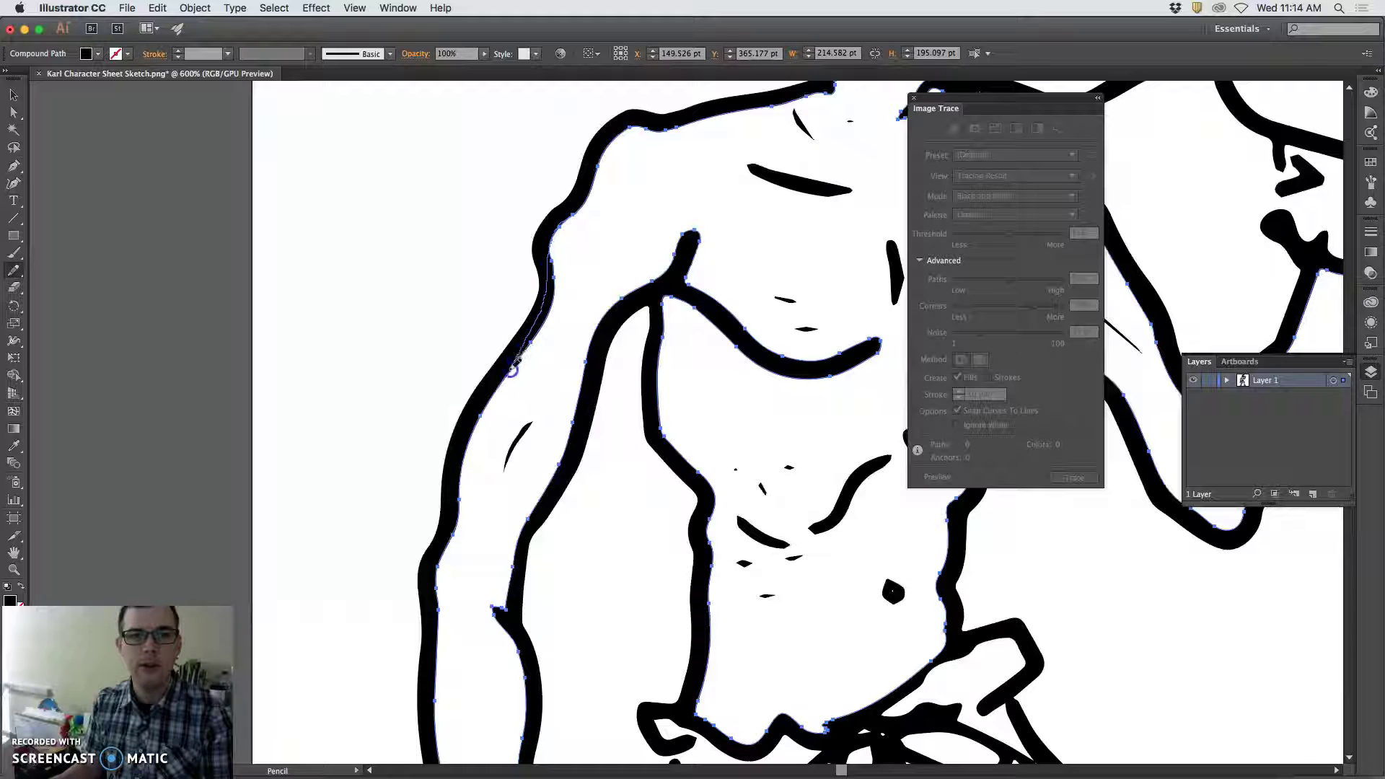
left_click_drag(504, 380, 505, 379)
left_click(564, 208, "super")
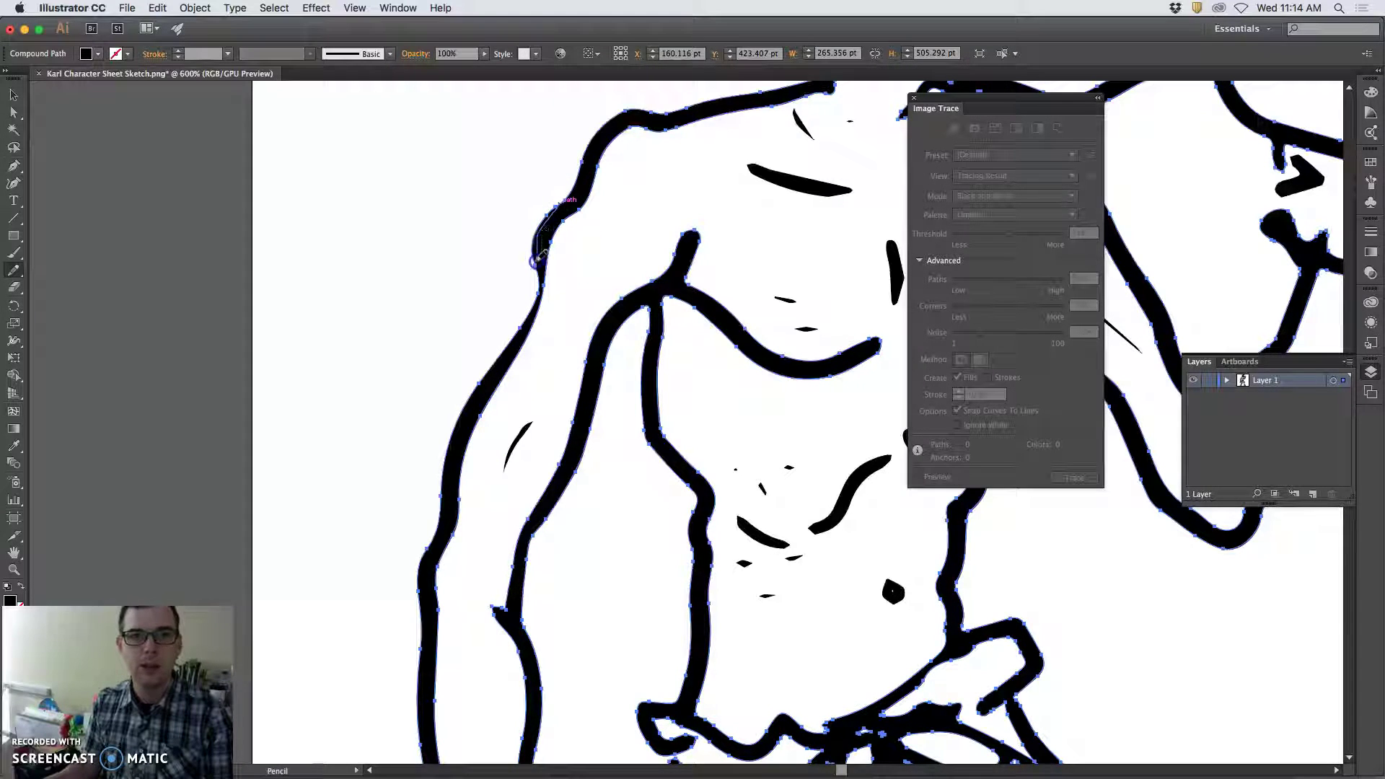
left_click_drag(510, 342, 509, 343)
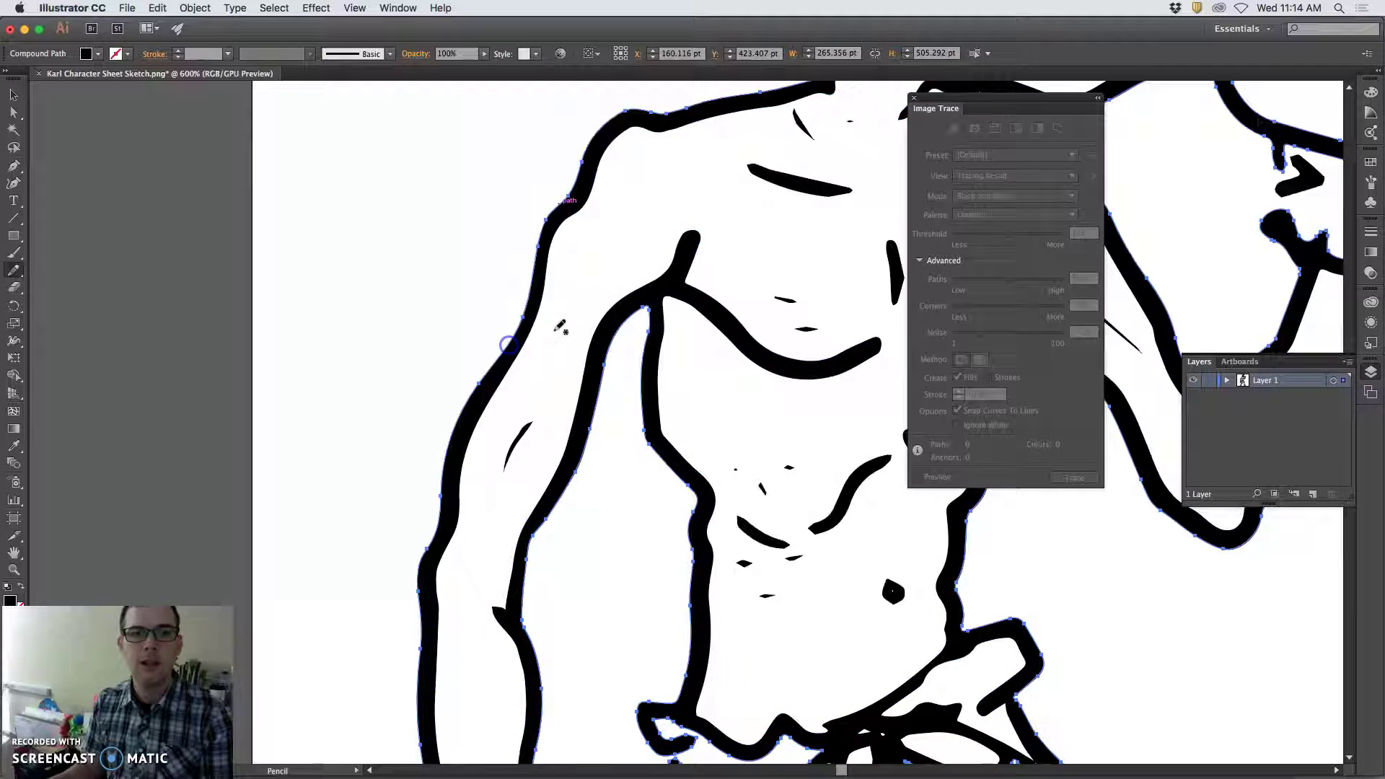
Redraw the lower and upper edges of the boxer's jawline with the Pencil tool to make the line thinner and smoother
scroll(639, 241, "right", 2)
scroll(565, 214, "right", 6)
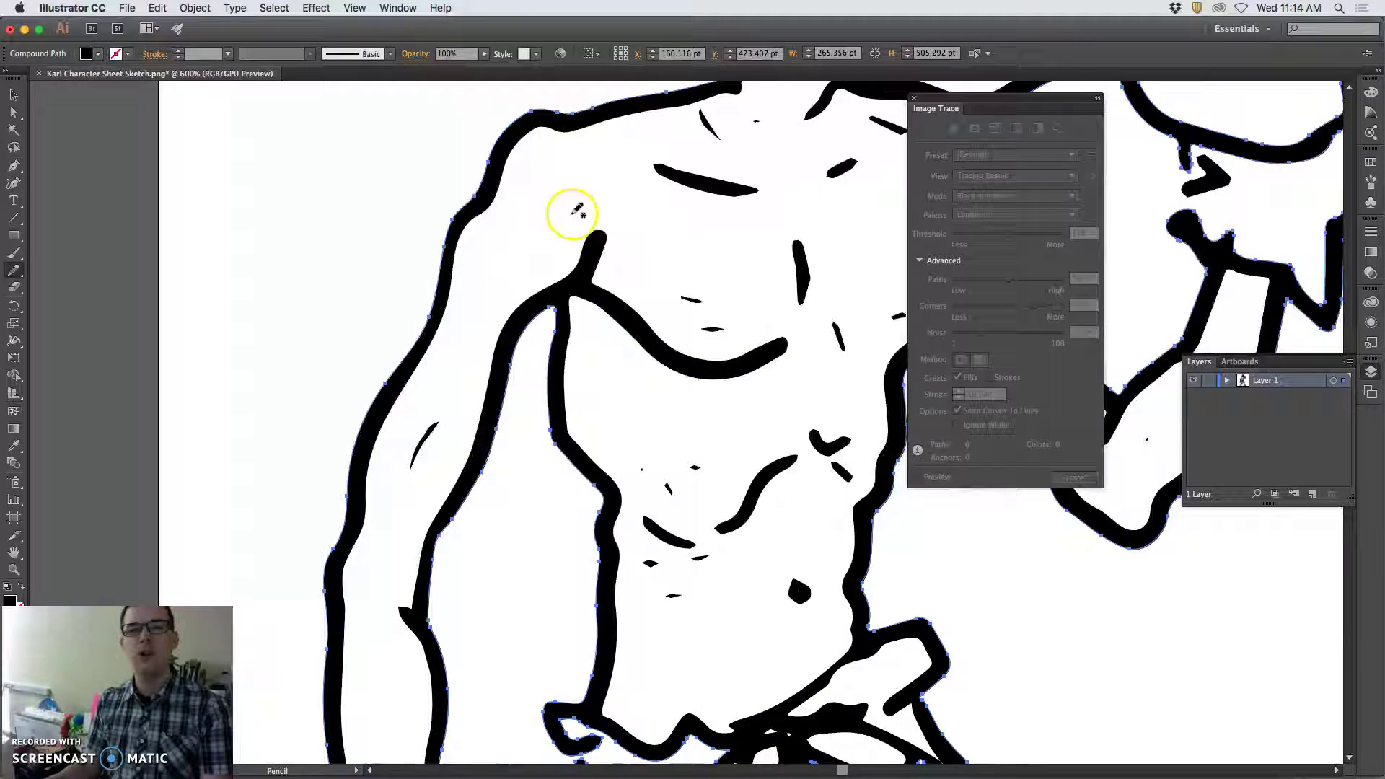
scroll(565, 215, "up", 3)
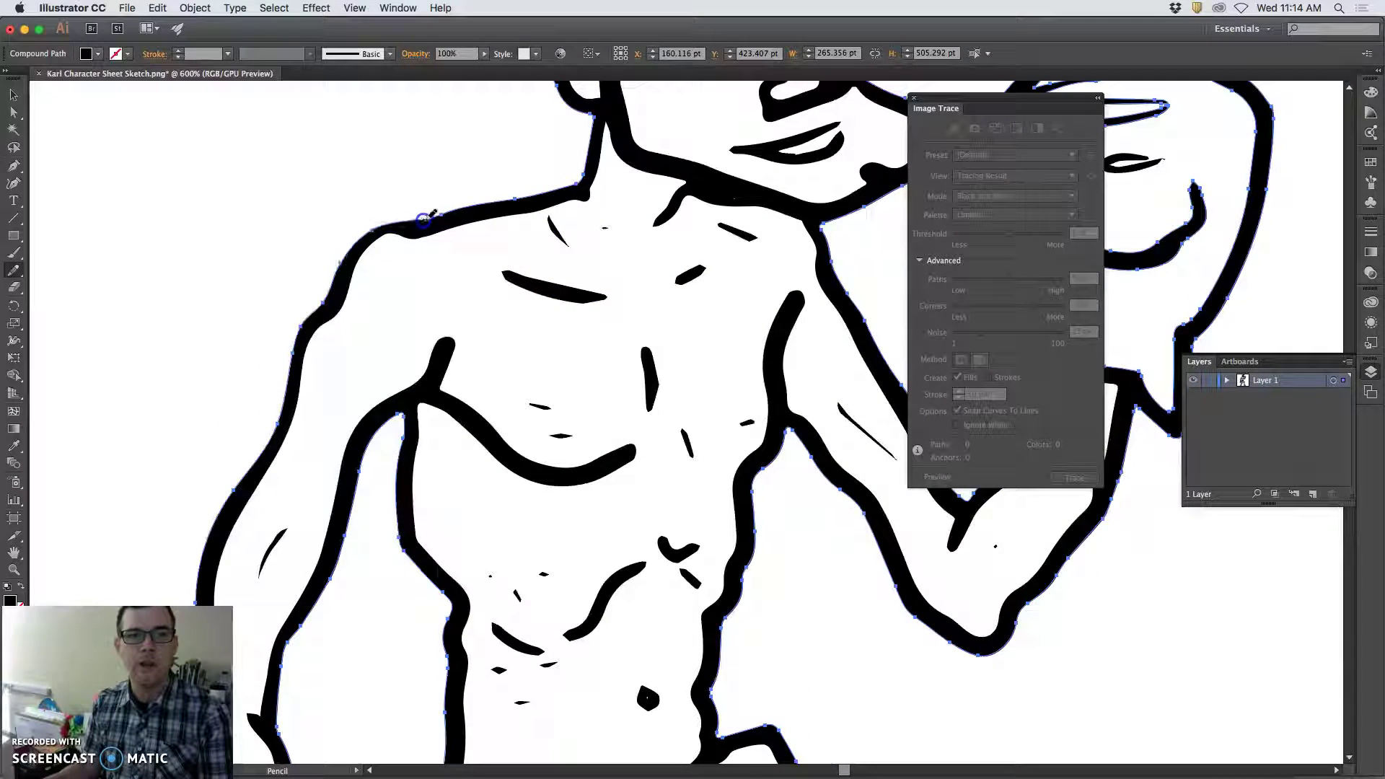
scroll(627, 262, "up", 5)
scroll(627, 263, "right", 2)
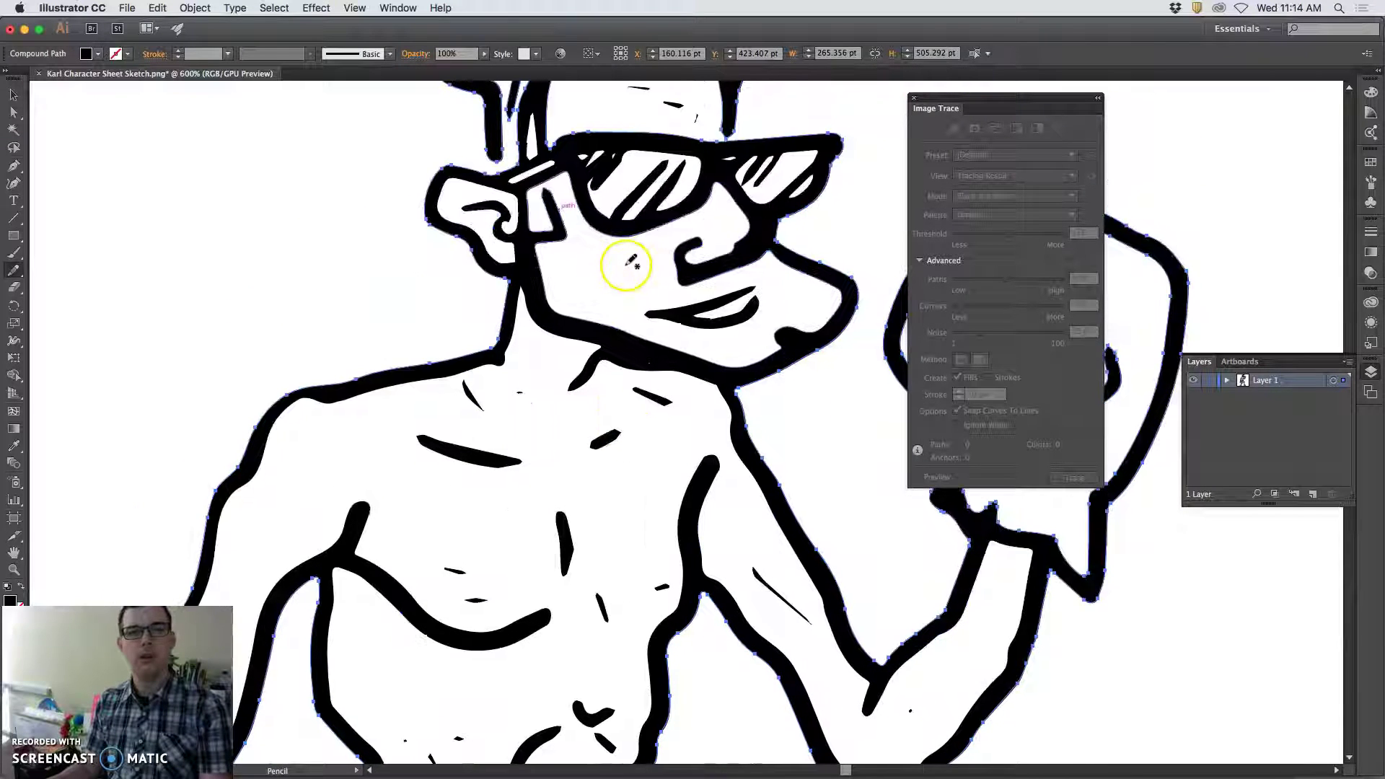
scroll(631, 263, "right", 1)
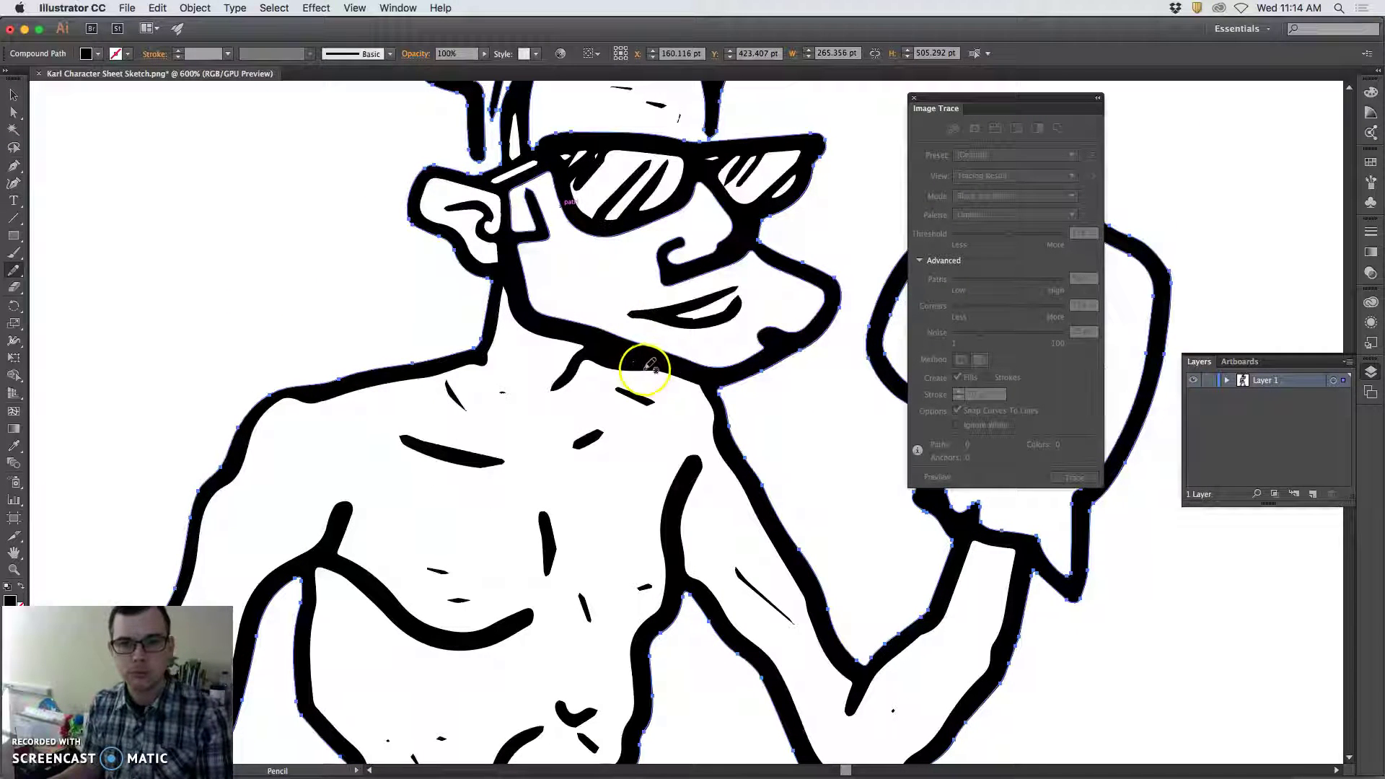
left_click(595, 360, "super")
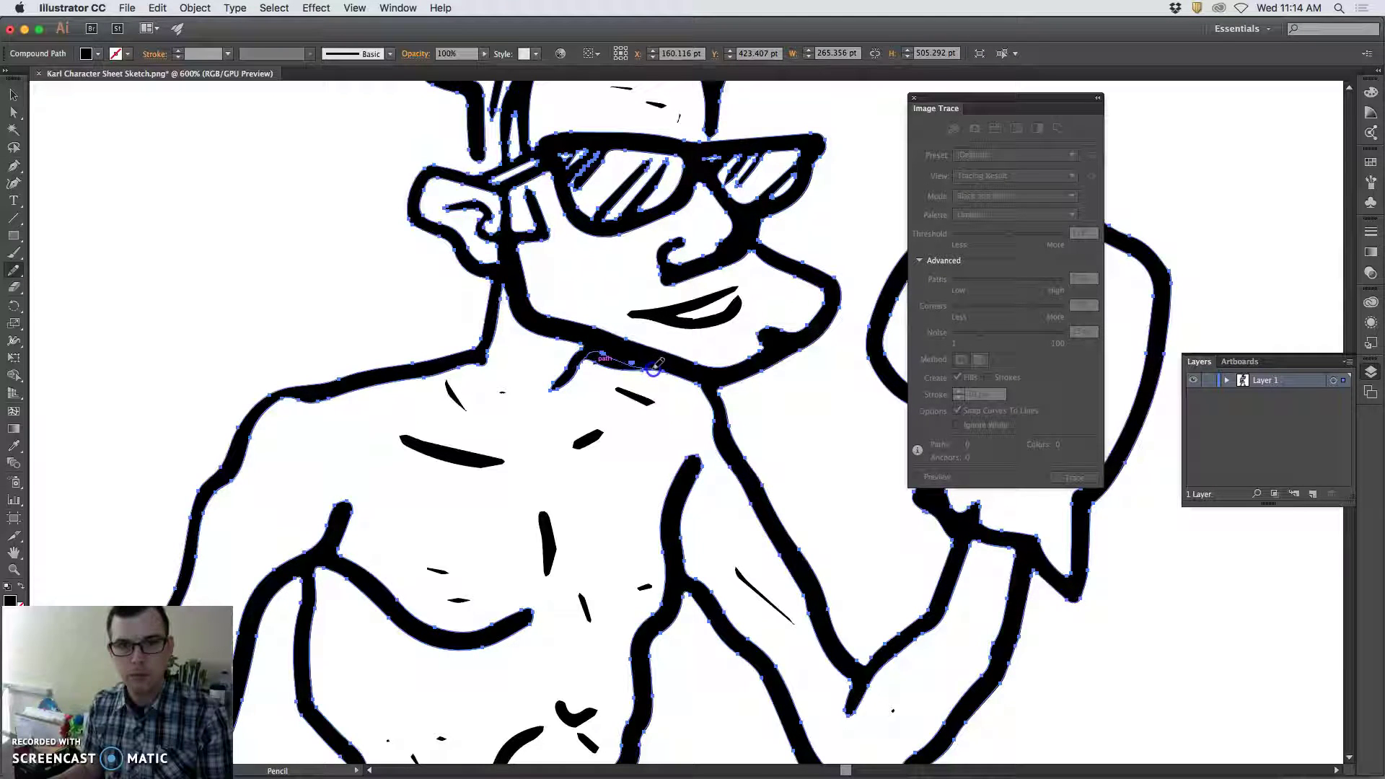
mouse_move(662, 370)
left_mouse_down()
mouse_move(641, 393)
mouse_move(683, 417)
mouse_move(726, 396)
mouse_move(622, 346)
mouse_move(549, 342)
mouse_move(512, 265)
left_mouse_up()
scroll(723, 397, "up", 1)
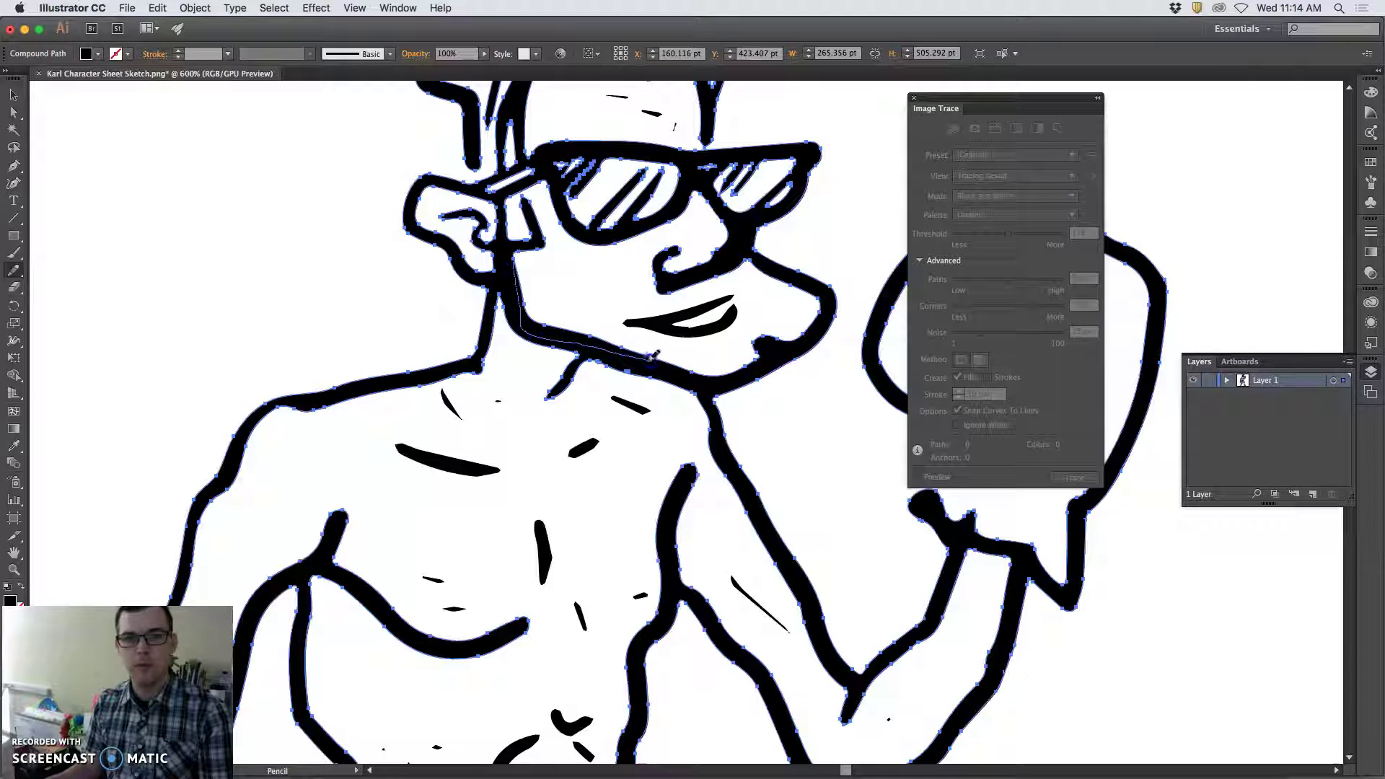
left_click_drag(712, 372, 715, 370)
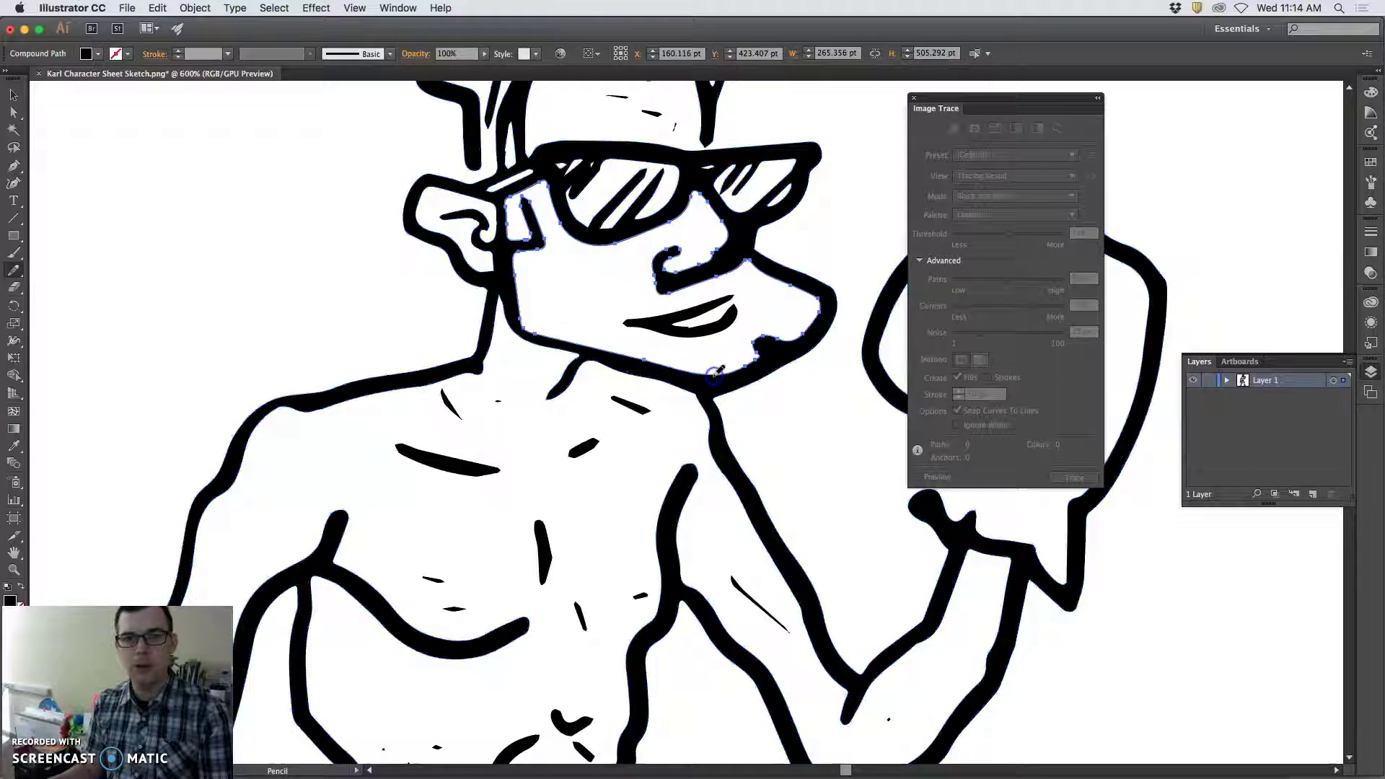
left_click(768, 376)
Redraw the thin pointed tip of the small lower highlight on the raised boxing glove, and deselect it
scroll(761, 385, "up", 5)
scroll(750, 384, "right", 10)
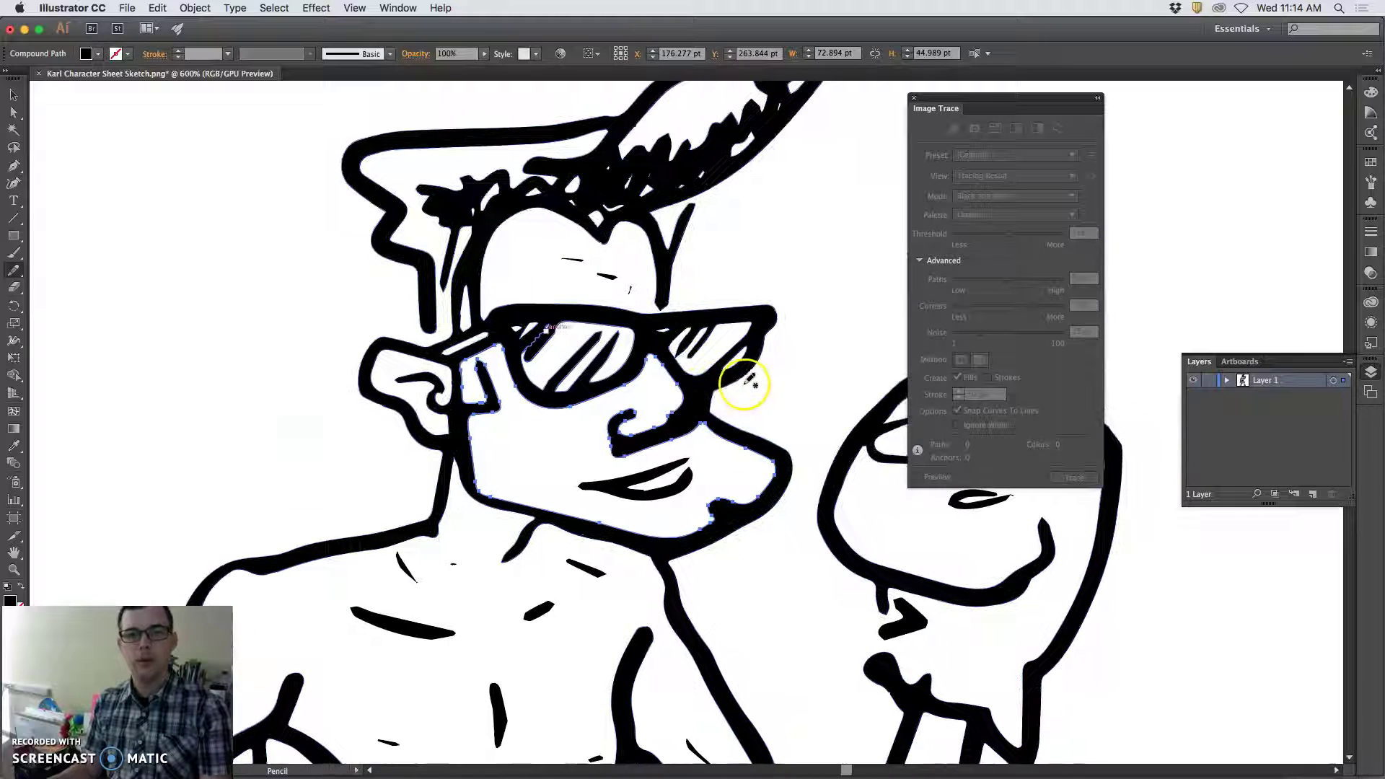
scroll(745, 378, "down", 3)
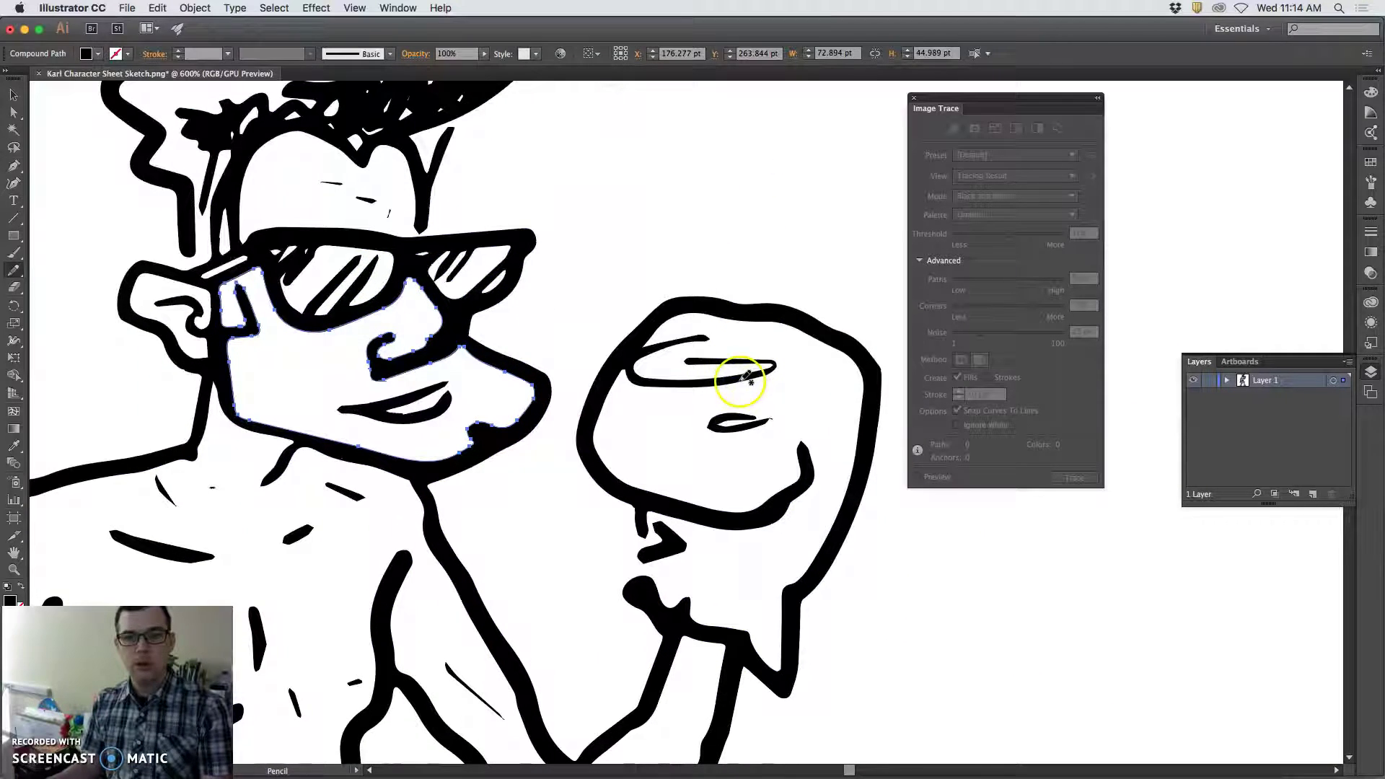
mouse_move(764, 418)
left_mouse_down()
mouse_move(745, 429)
mouse_move(766, 417)
left_mouse_up()
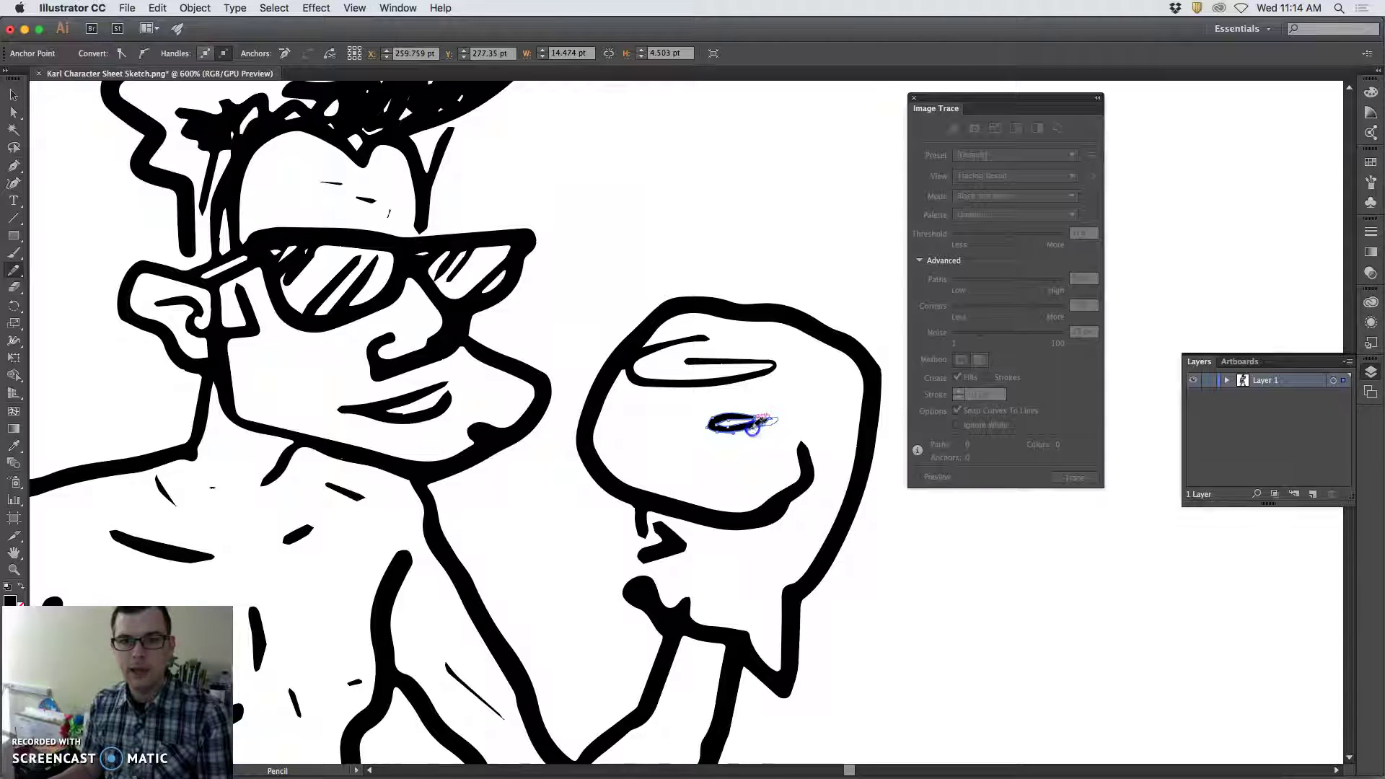
left_click_drag(752, 429, 743, 430)
left_click(687, 441, "super")
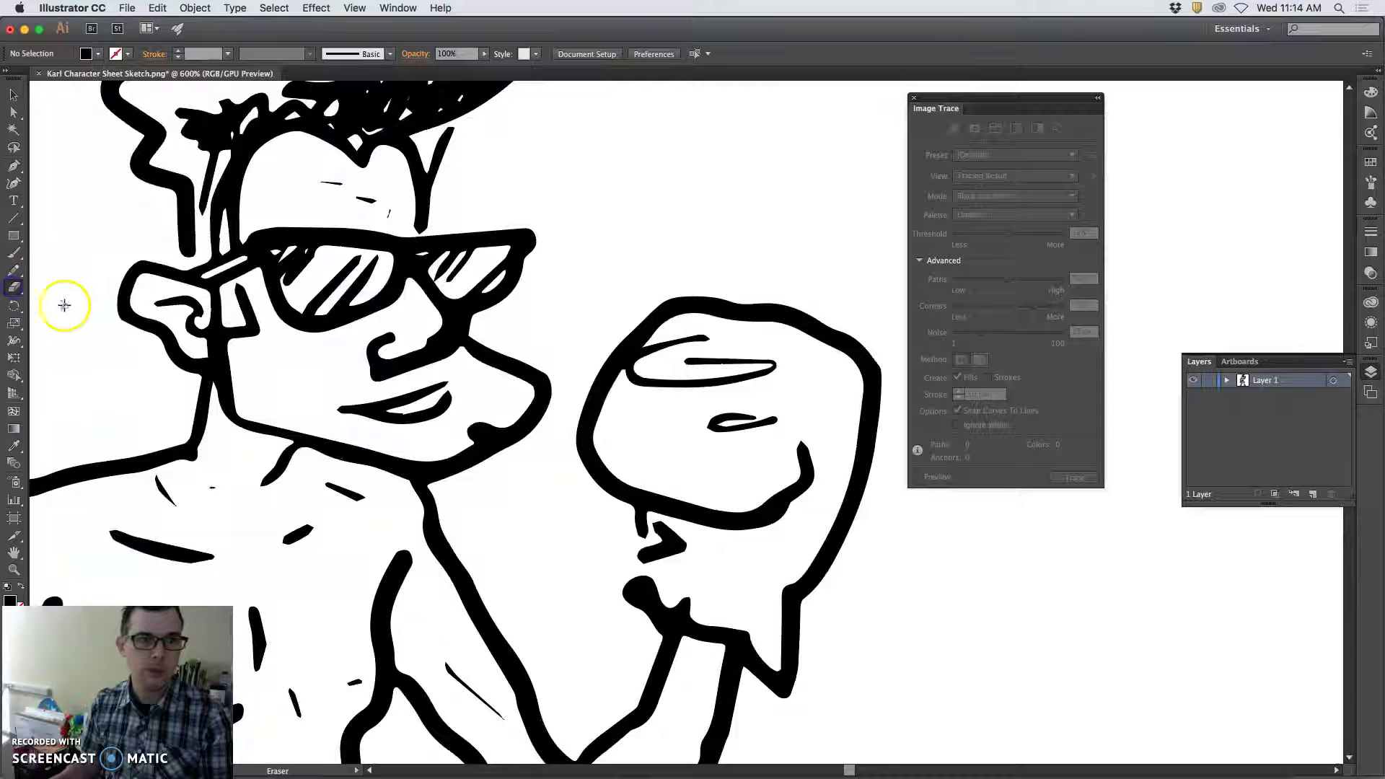
Switch to the Eraser tool and set its size to 3 pt
double_click(13, 287)
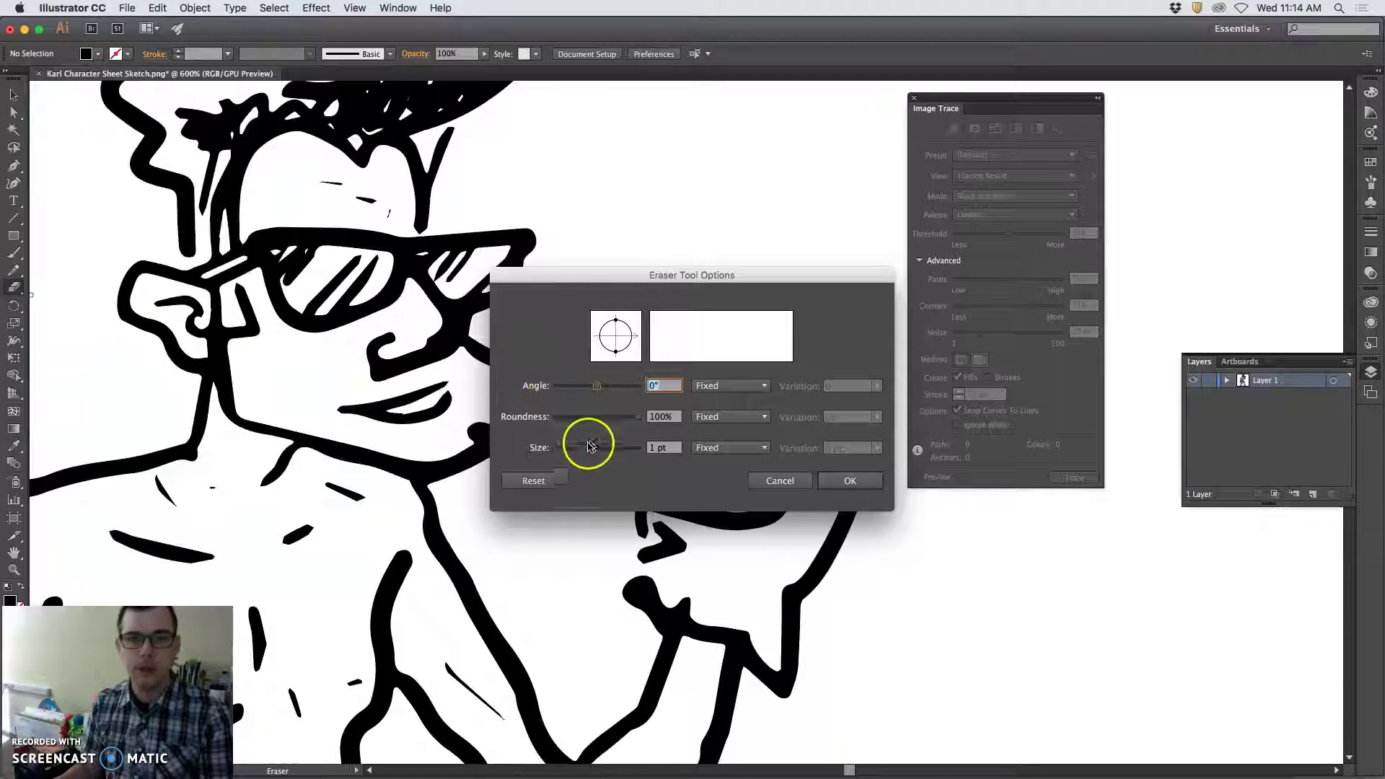
left_click(576, 449)
left_click_drag(576, 449, 559, 451)
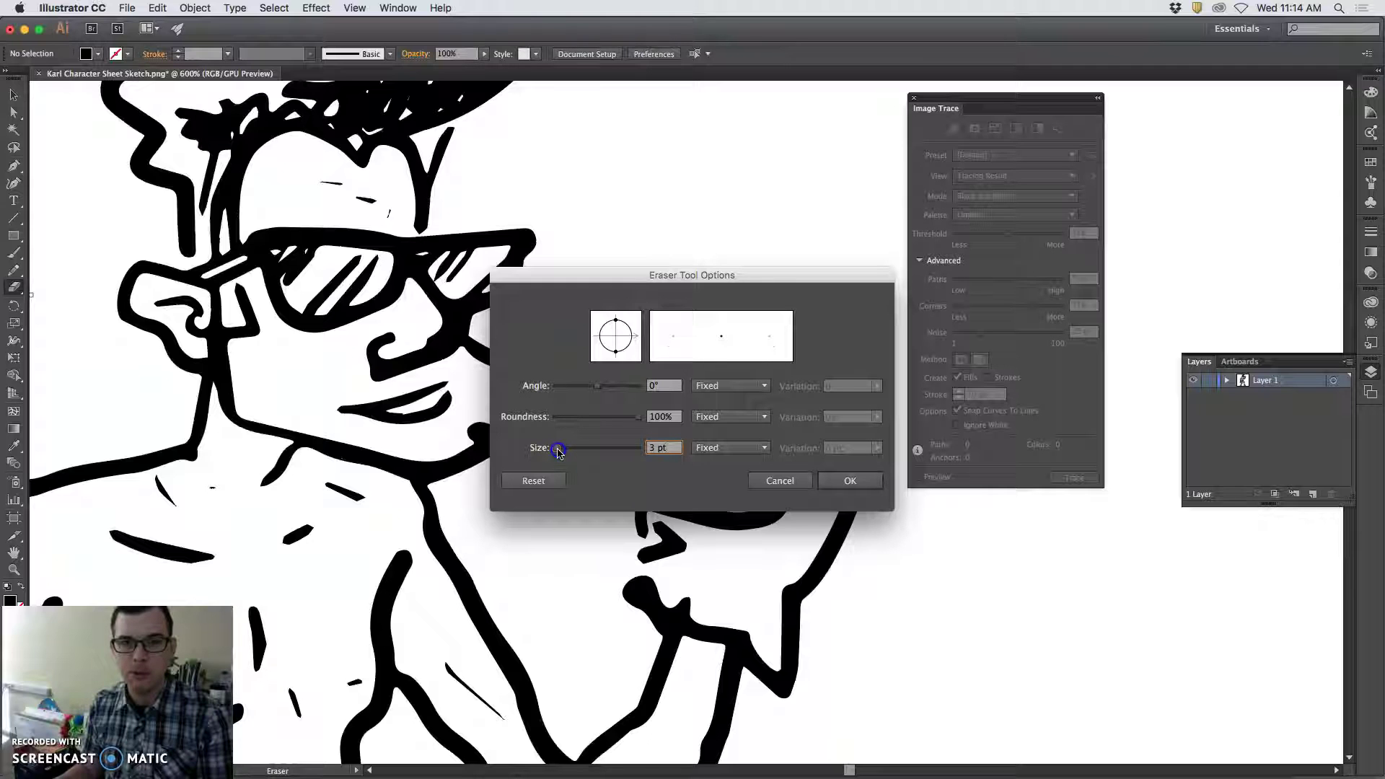
left_click(834, 478)
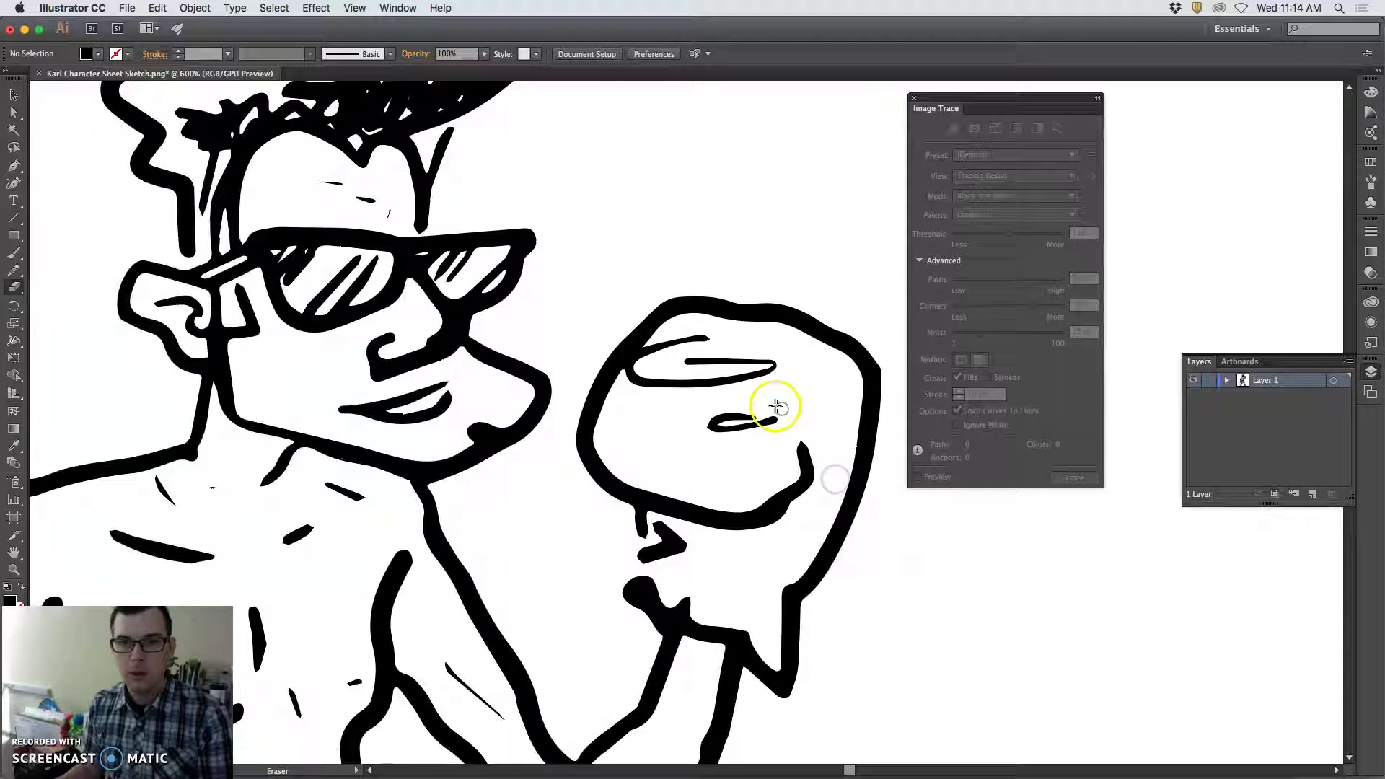
Erase the stray specks on the boxer's torso and the tiny dot inside the raised forearm
scroll(505, 485, "down", 1)
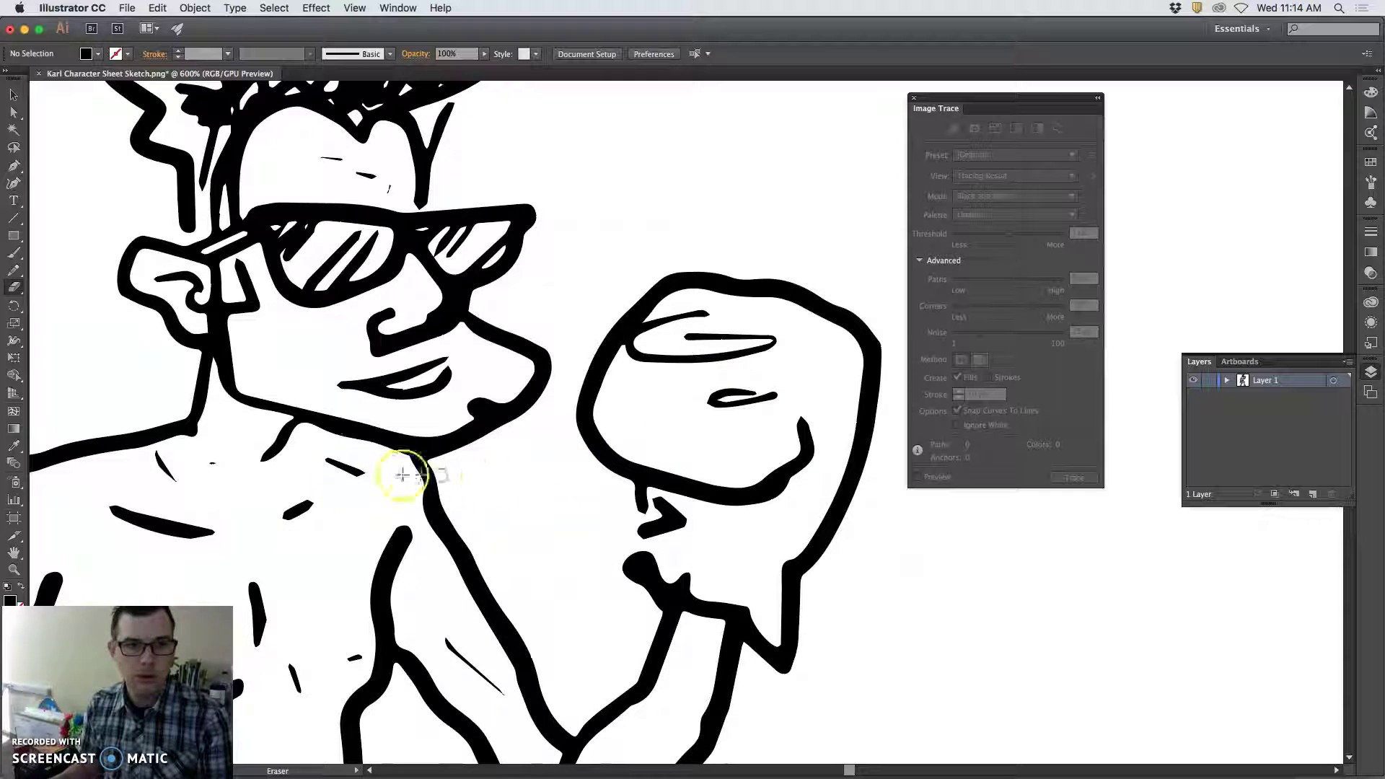
scroll(317, 501, "down", 4)
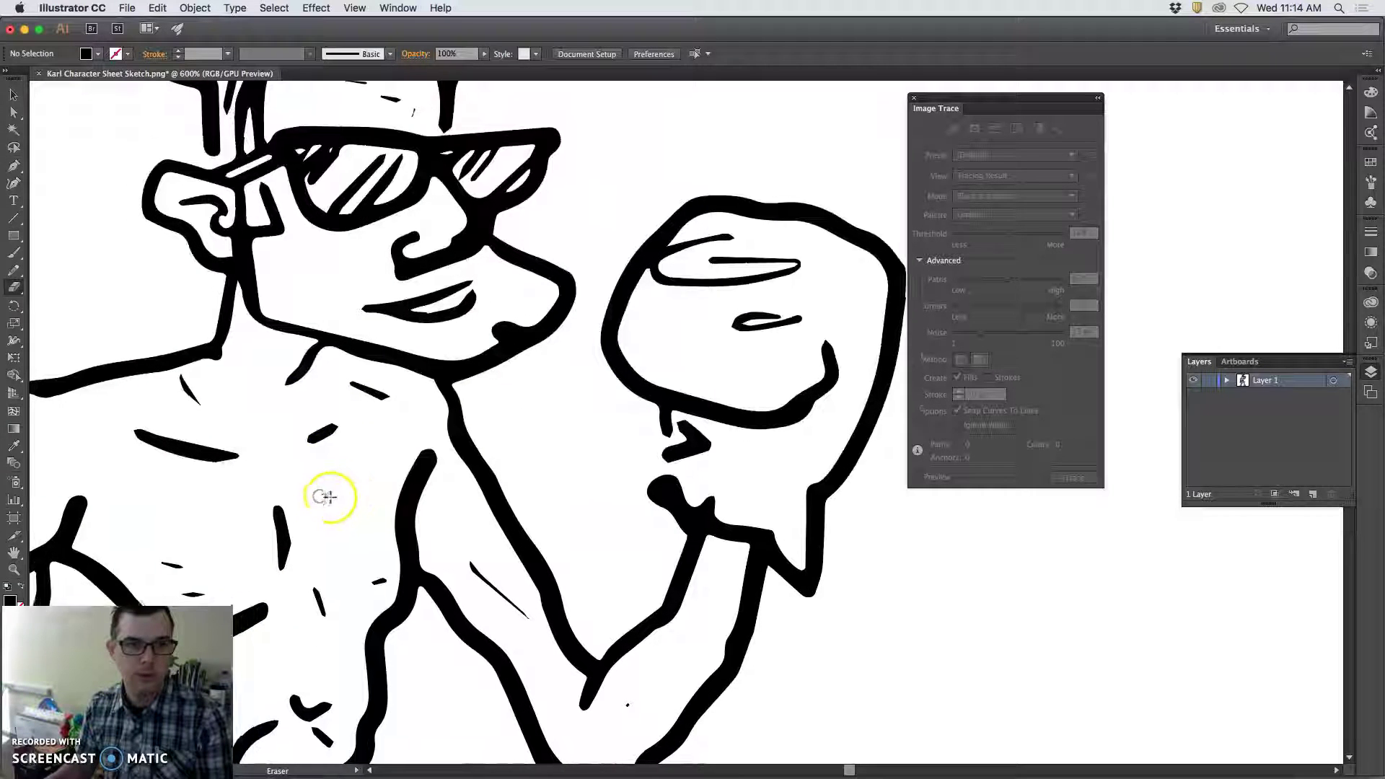
scroll(360, 512, "left", 4)
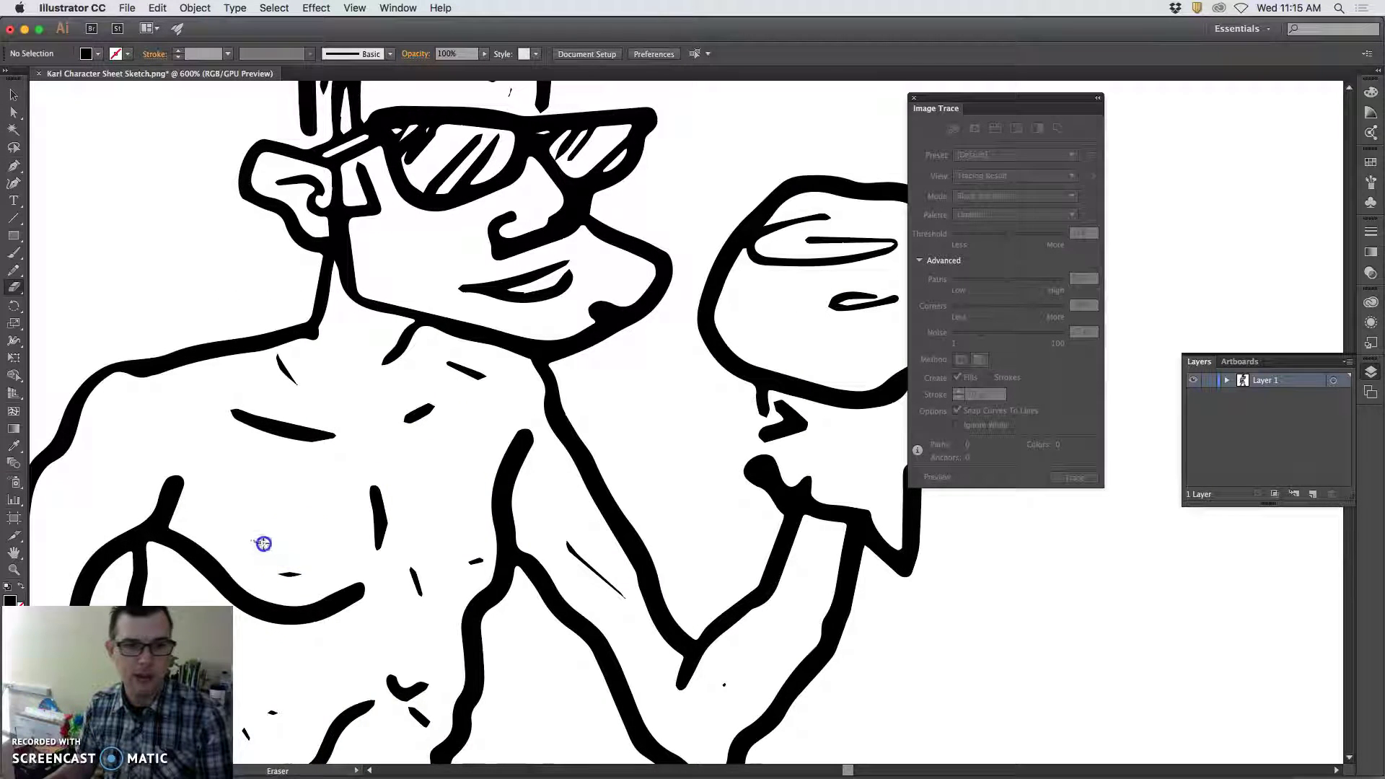
mouse_move(262, 543)
left_mouse_down()
mouse_move(294, 569)
mouse_move(282, 573)
mouse_move(431, 558)
left_mouse_up()
scroll(430, 555, "down", 5)
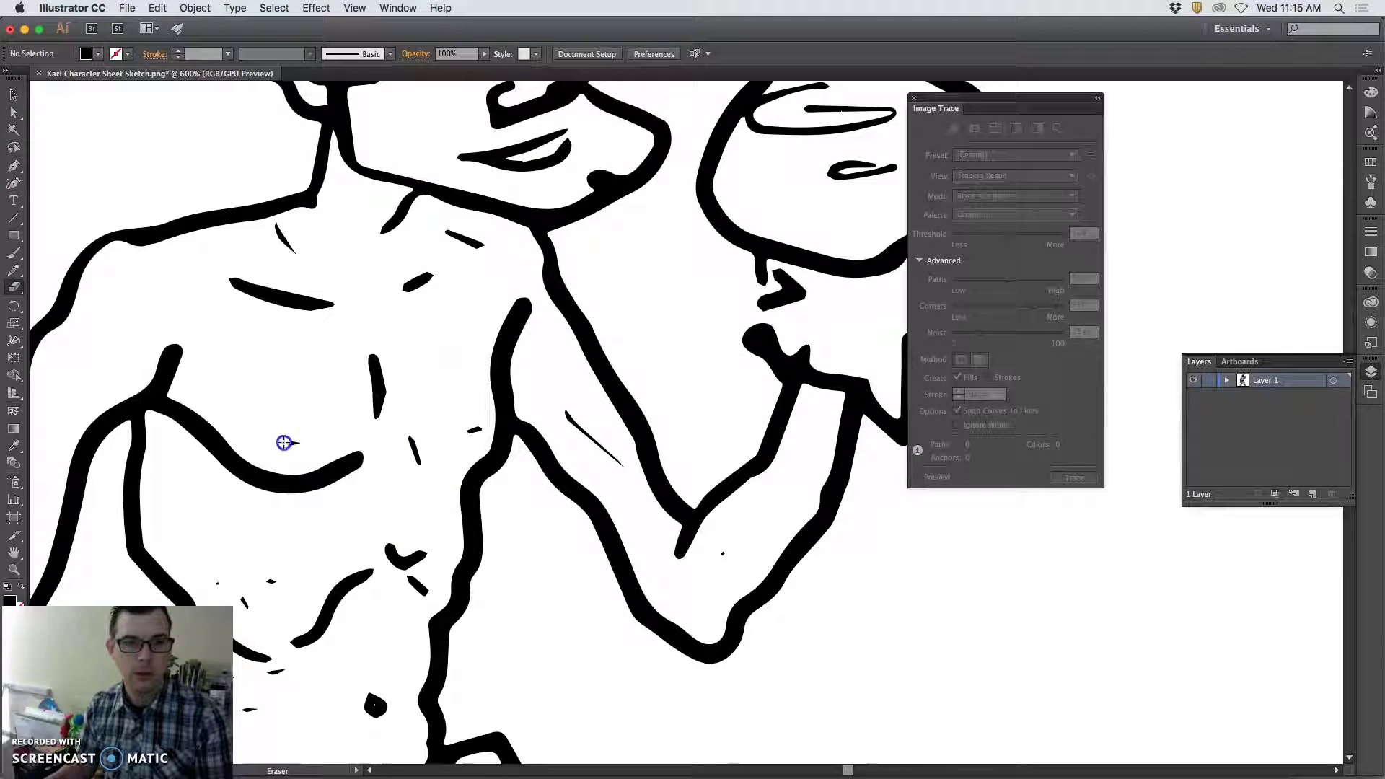
mouse_move(291, 435)
left_mouse_down()
mouse_move(400, 449)
mouse_move(419, 469)
mouse_move(464, 439)
left_mouse_up()
scroll(404, 491, "down", 5)
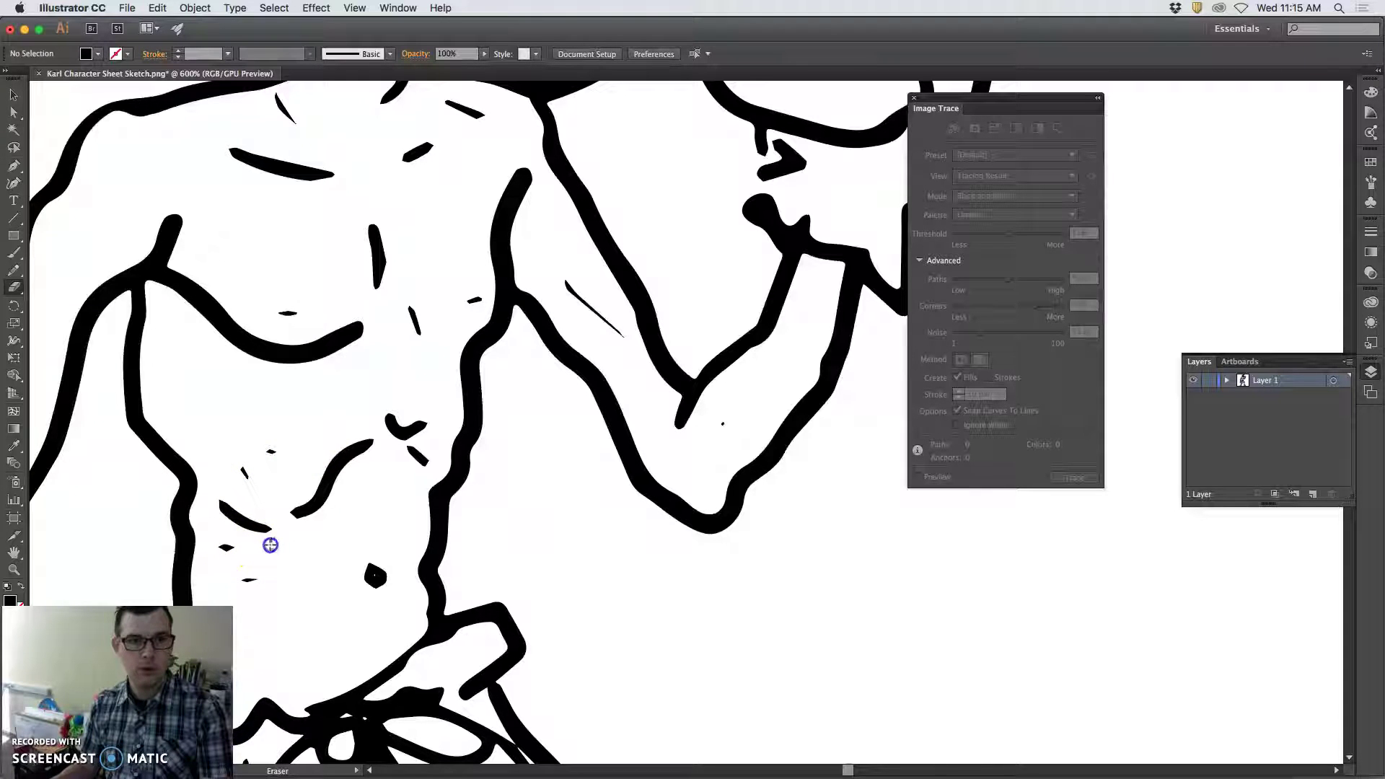
left_click_drag(267, 573, 241, 581)
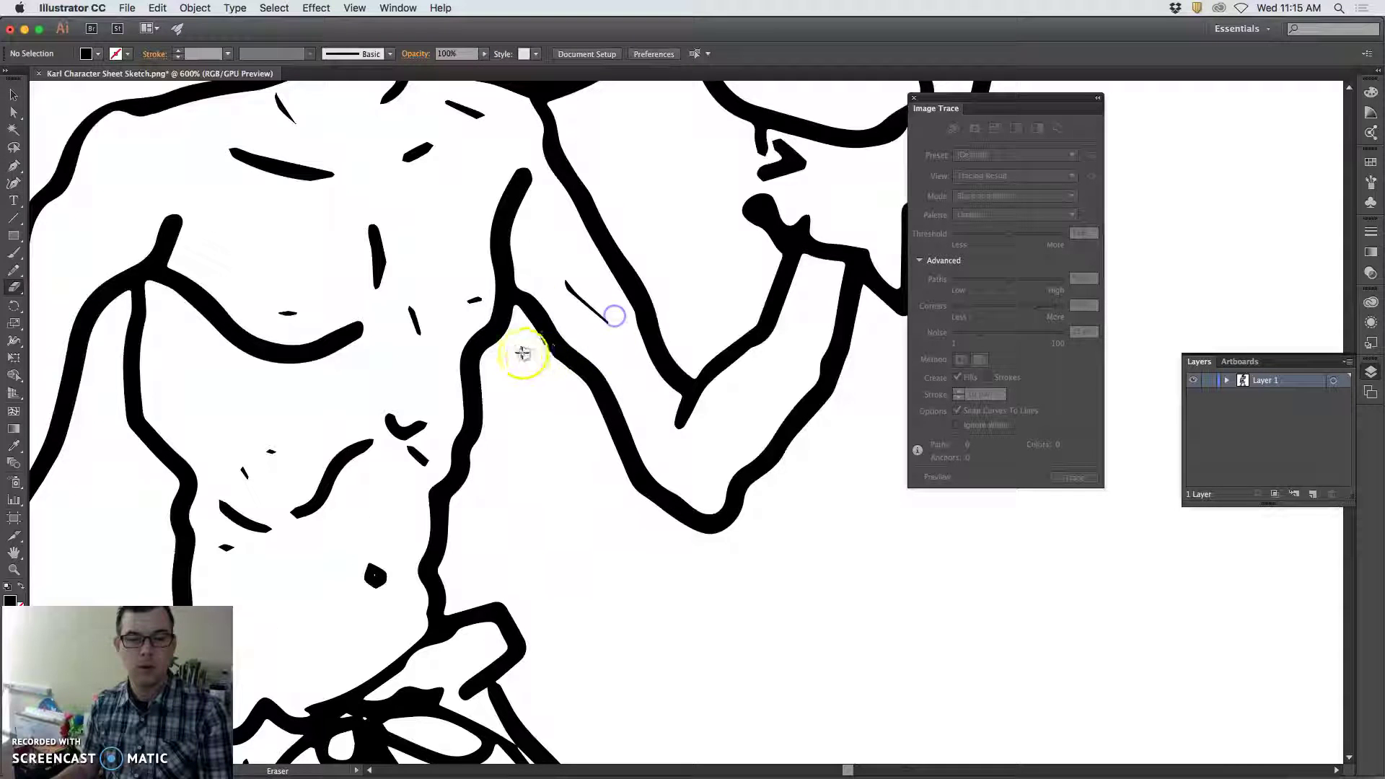
Round off the jagged corner where the neck meets the shoulder line, using the Pencil and Smooth tools
scroll(519, 346, "up", 4)
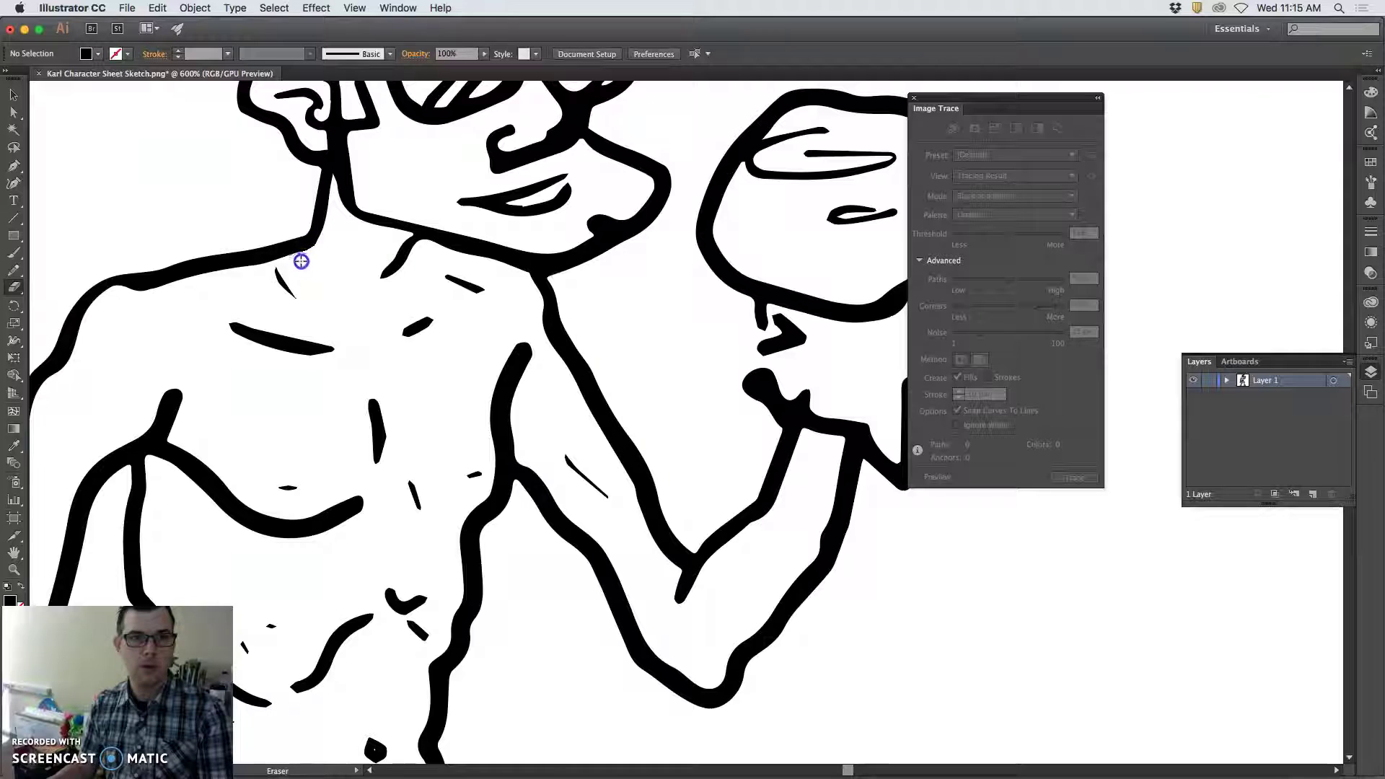
scroll(342, 278, "up", 1)
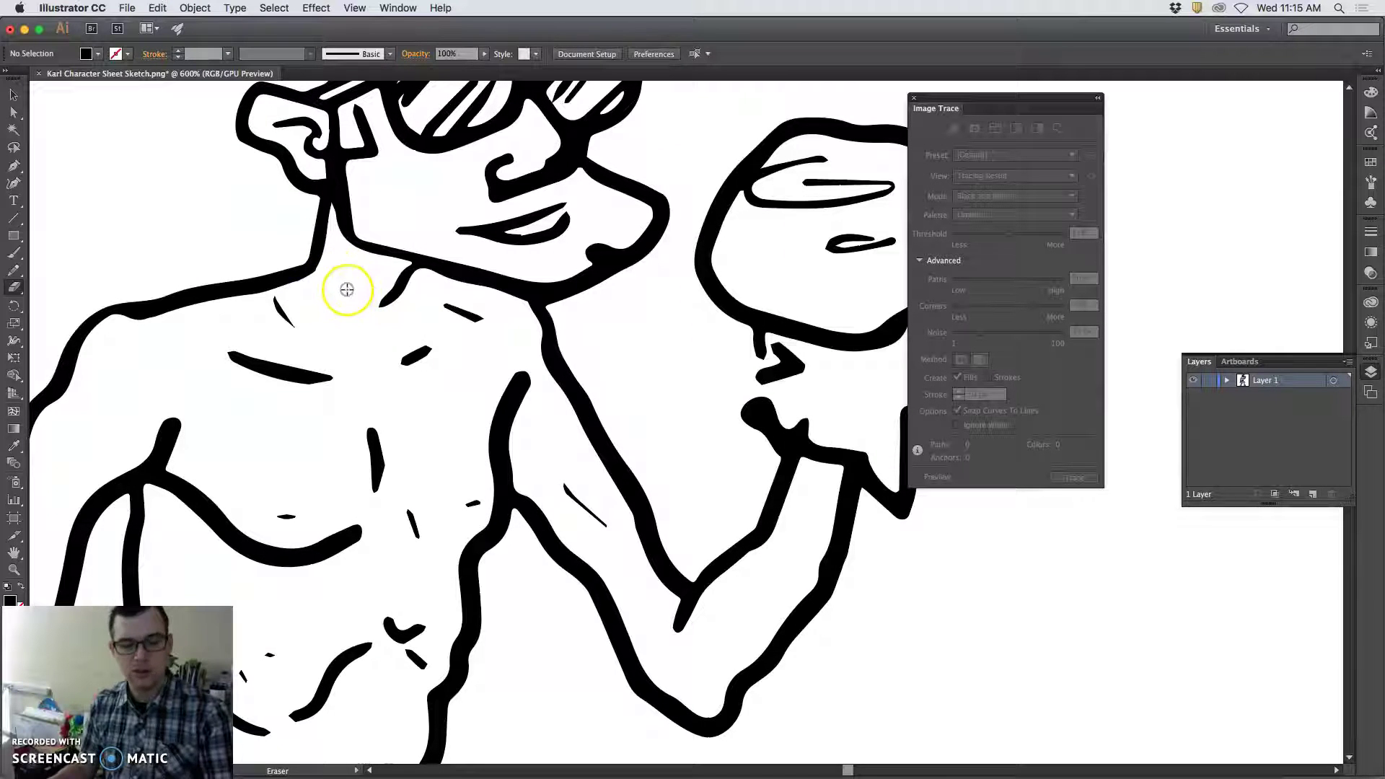
key("super+equal")
key("super+equal")
scroll(189, 256, "left", 10)
scroll(189, 252, "up", 2)
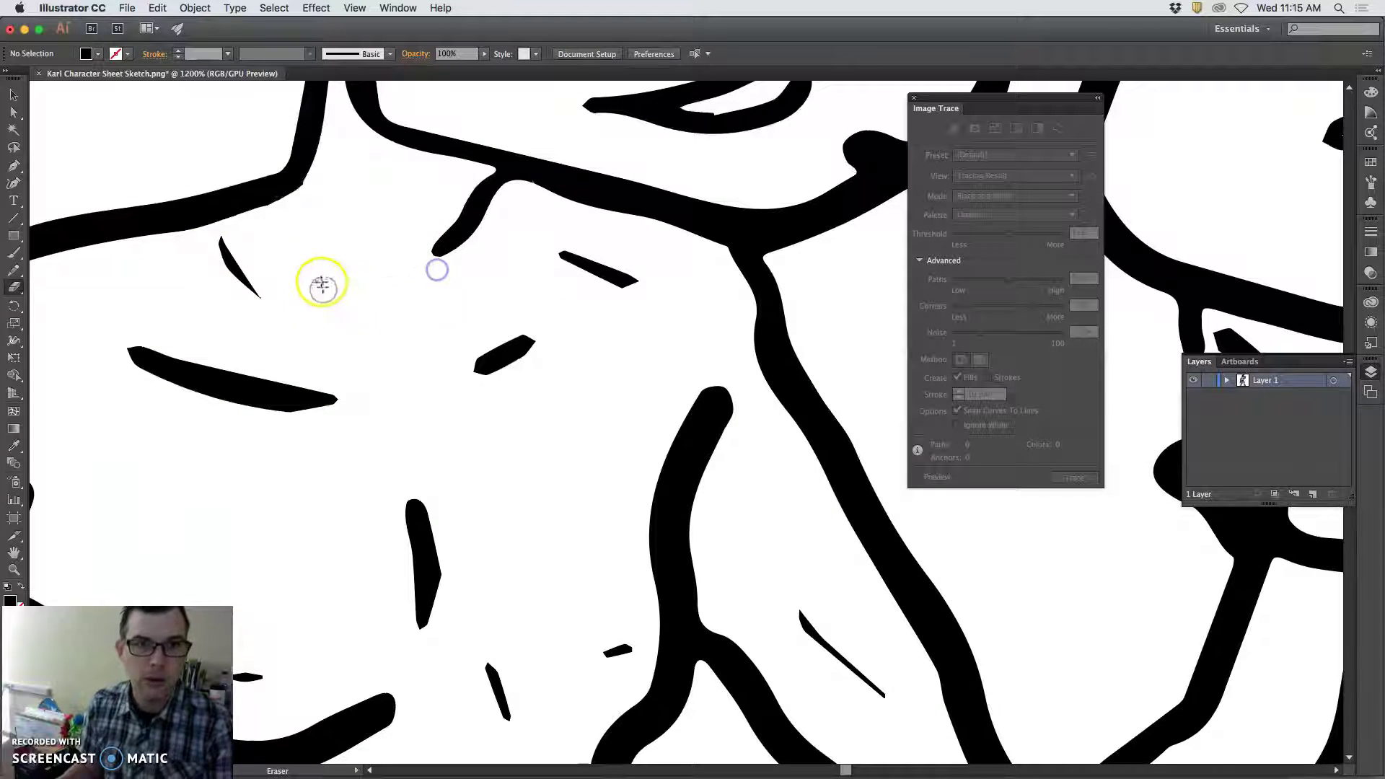
left_click(13, 270)
left_click(307, 170, "super")
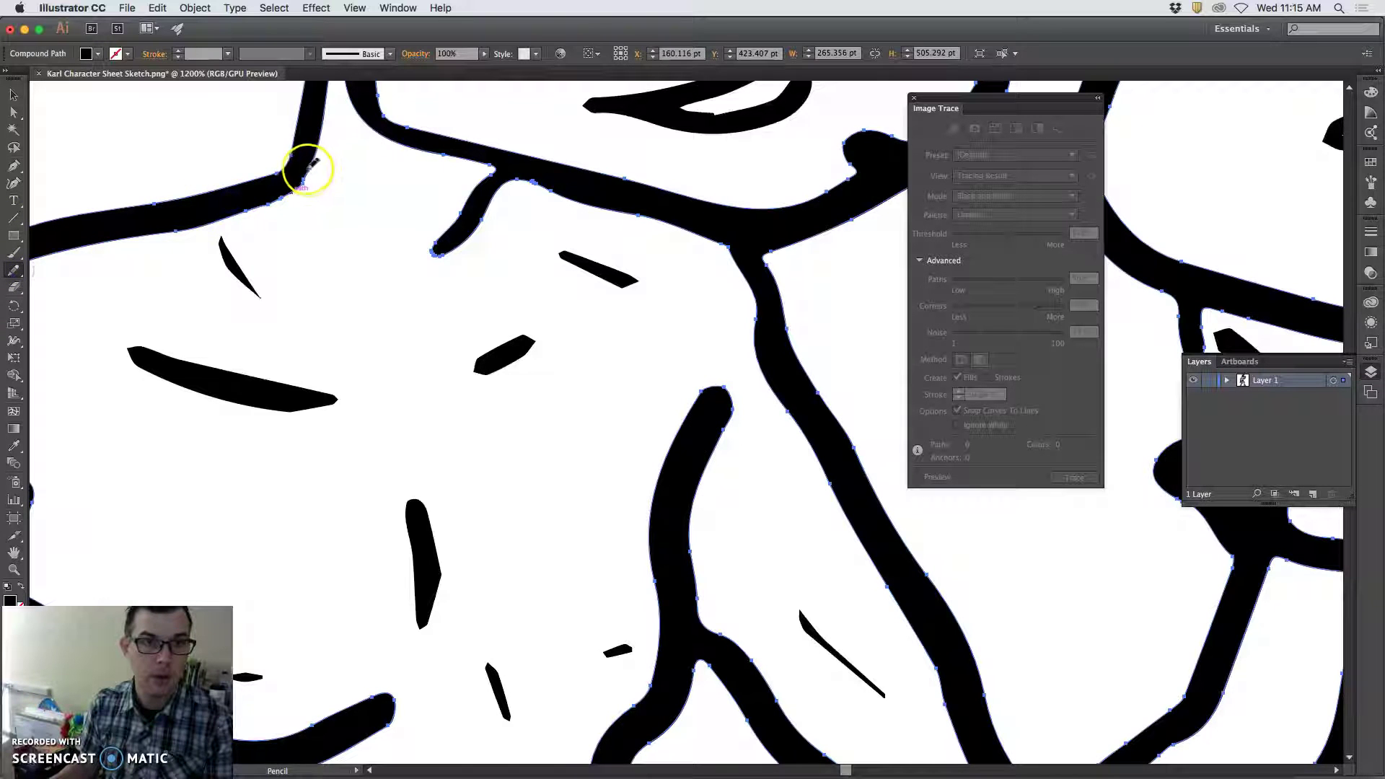
left_click_drag(248, 210, 246, 212)
left_click(12, 272)
left_click_drag(11, 273, 54, 304)
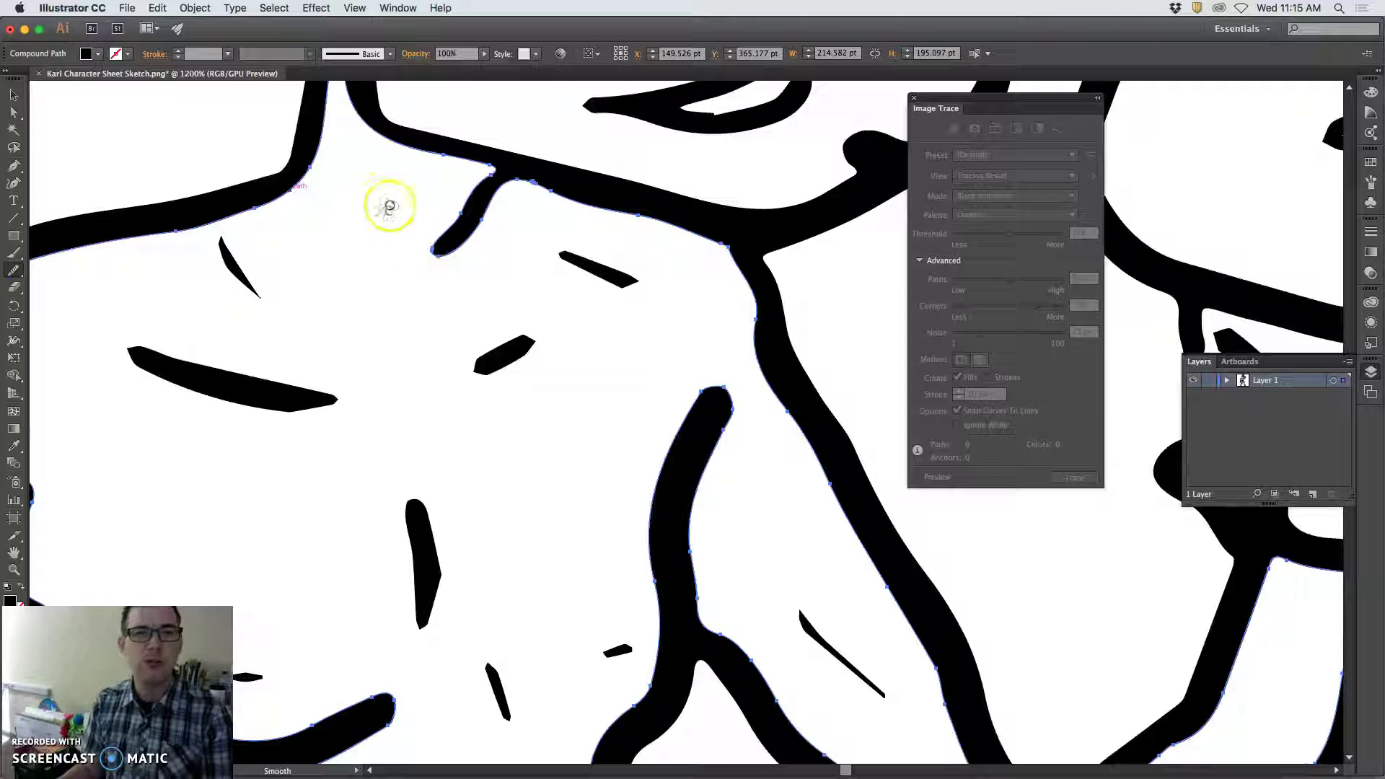
Erase the small tick above the sunglasses and the thin left dash on the boxer's forehead
scroll(513, 328, "up", 2)
scroll(514, 328, "up", 10)
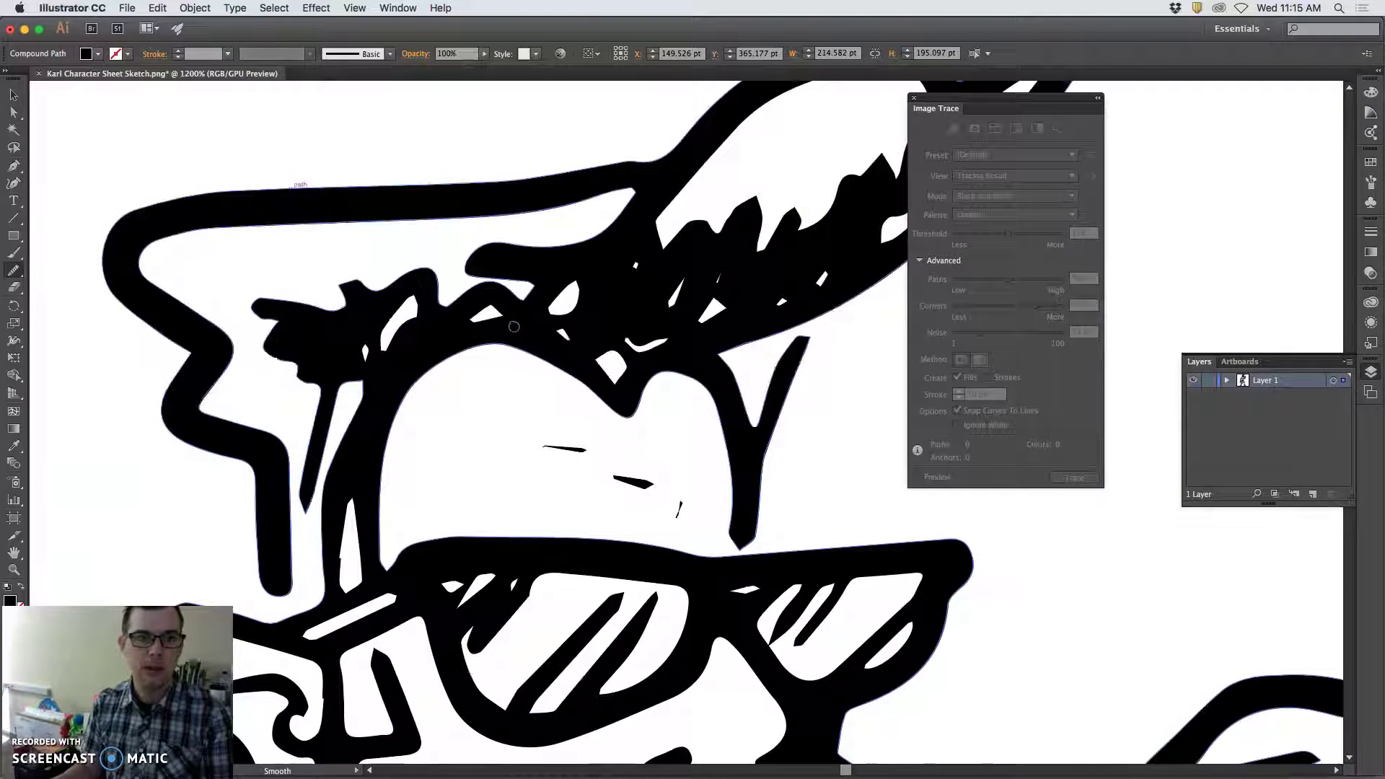
scroll(513, 326, "up", 1)
scroll(445, 275, "right", 6)
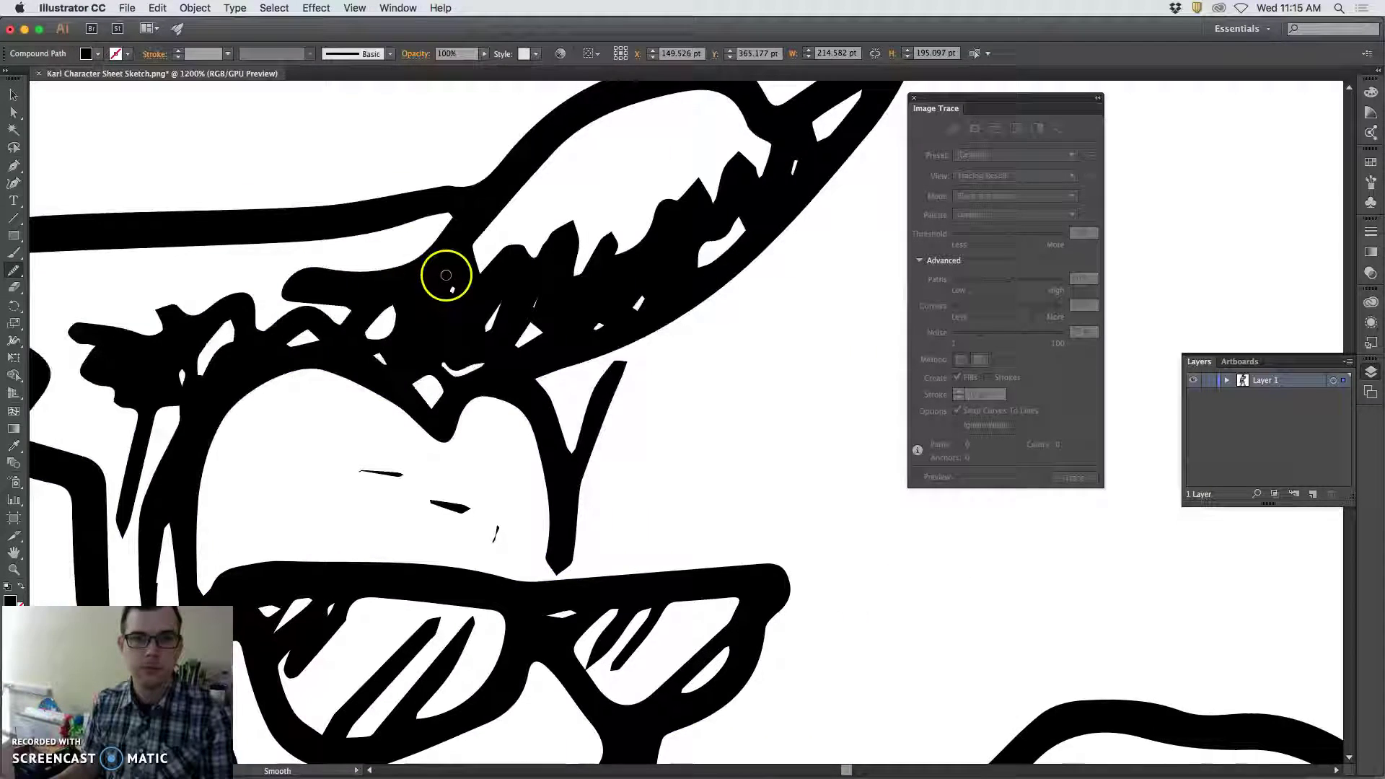
scroll(445, 274, "up", 2)
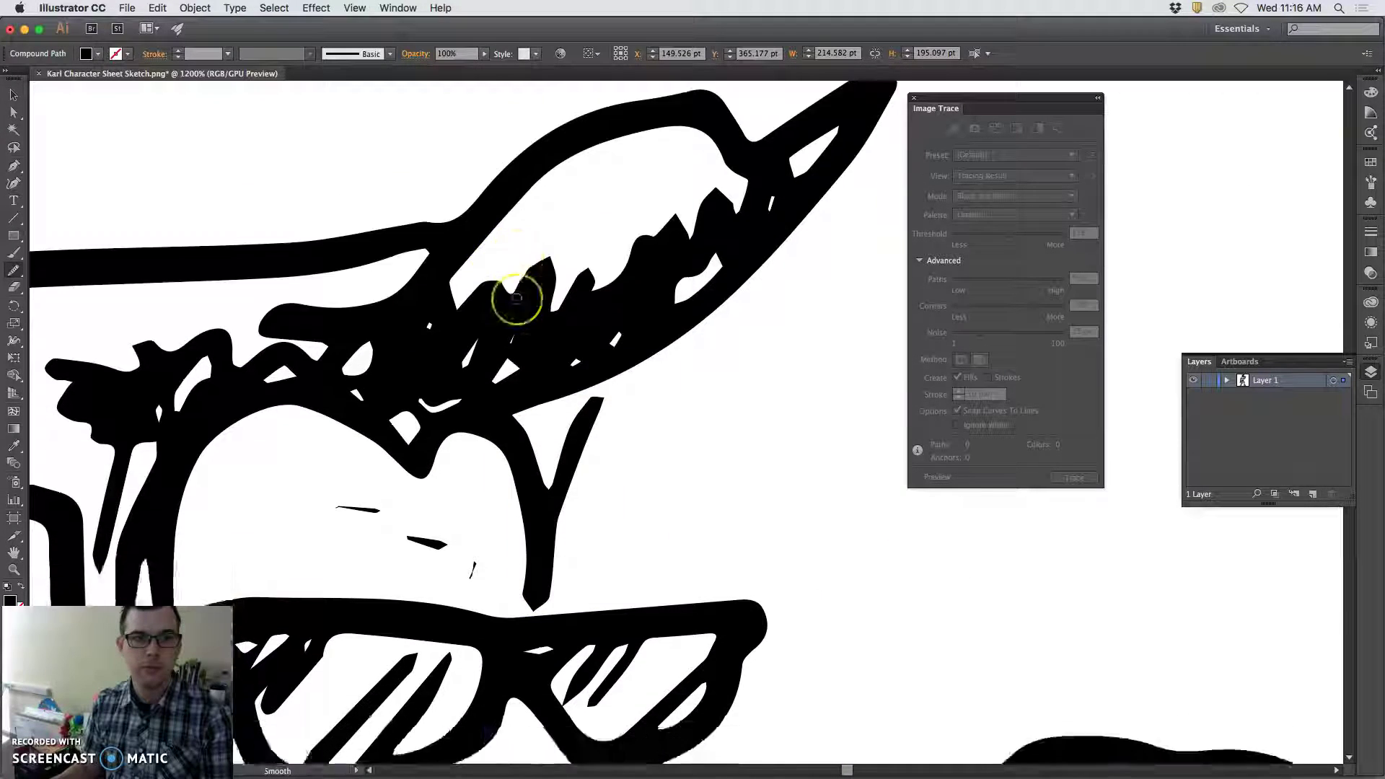
scroll(516, 298, "down", 10)
scroll(516, 298, "up", 5)
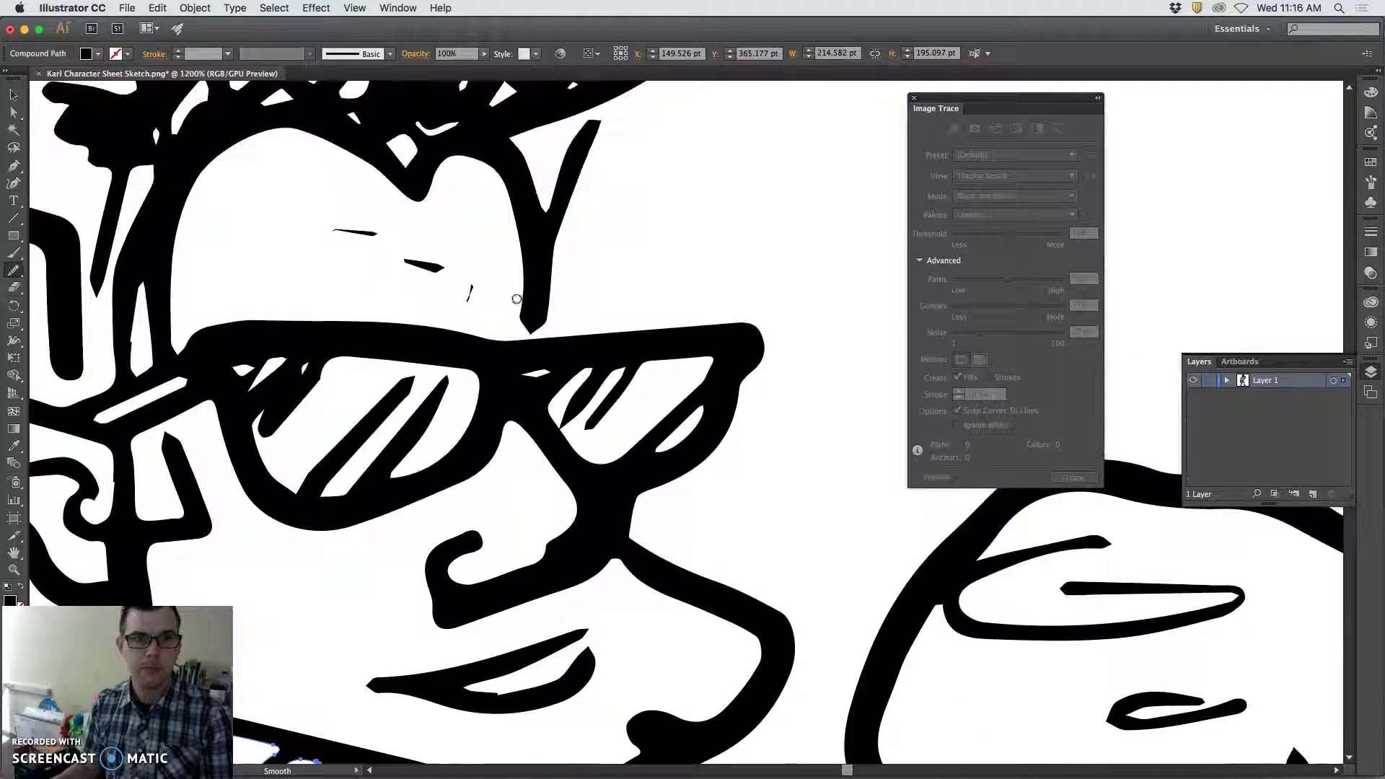
left_click(13, 286)
mouse_move(405, 296)
left_mouse_down()
mouse_move(457, 293)
mouse_move(378, 239)
mouse_move(477, 287)
left_mouse_up()
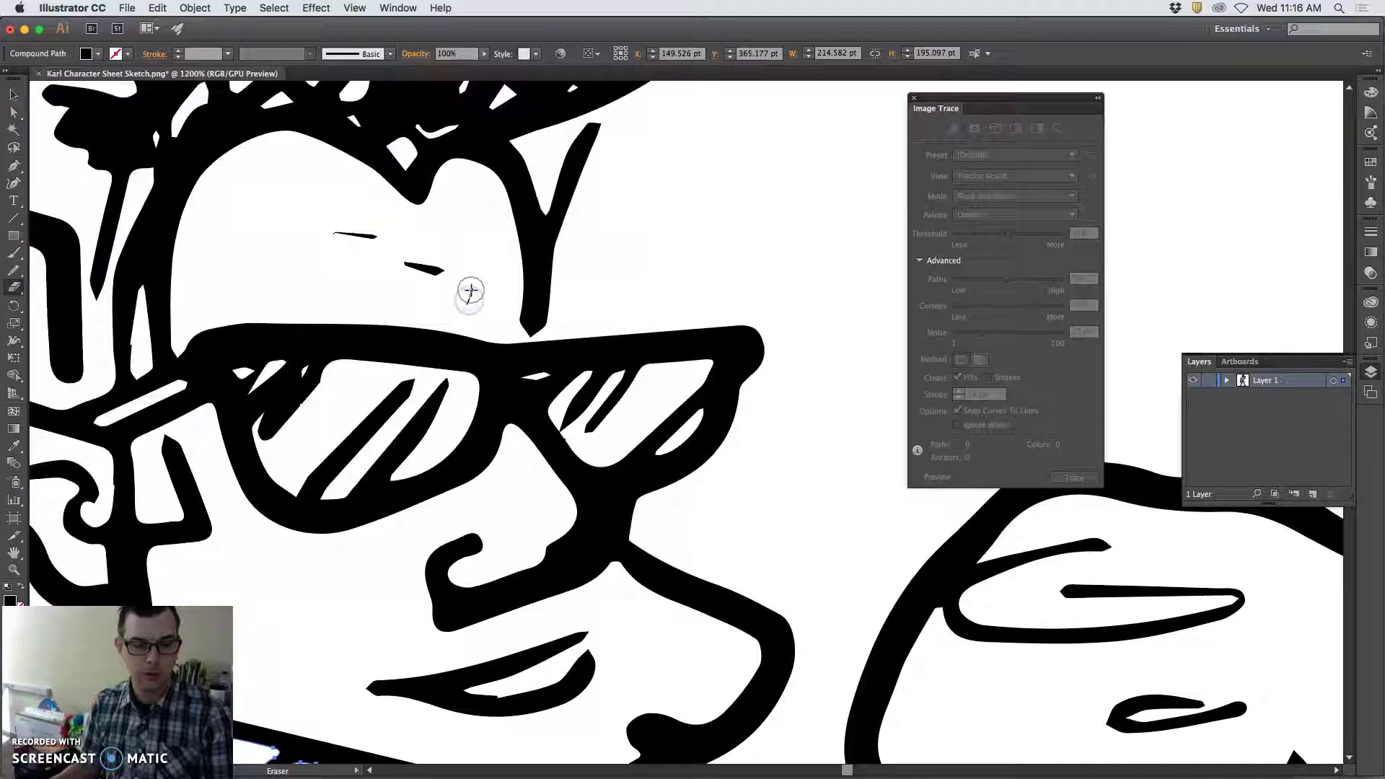
left_click(472, 290, "ctrl")
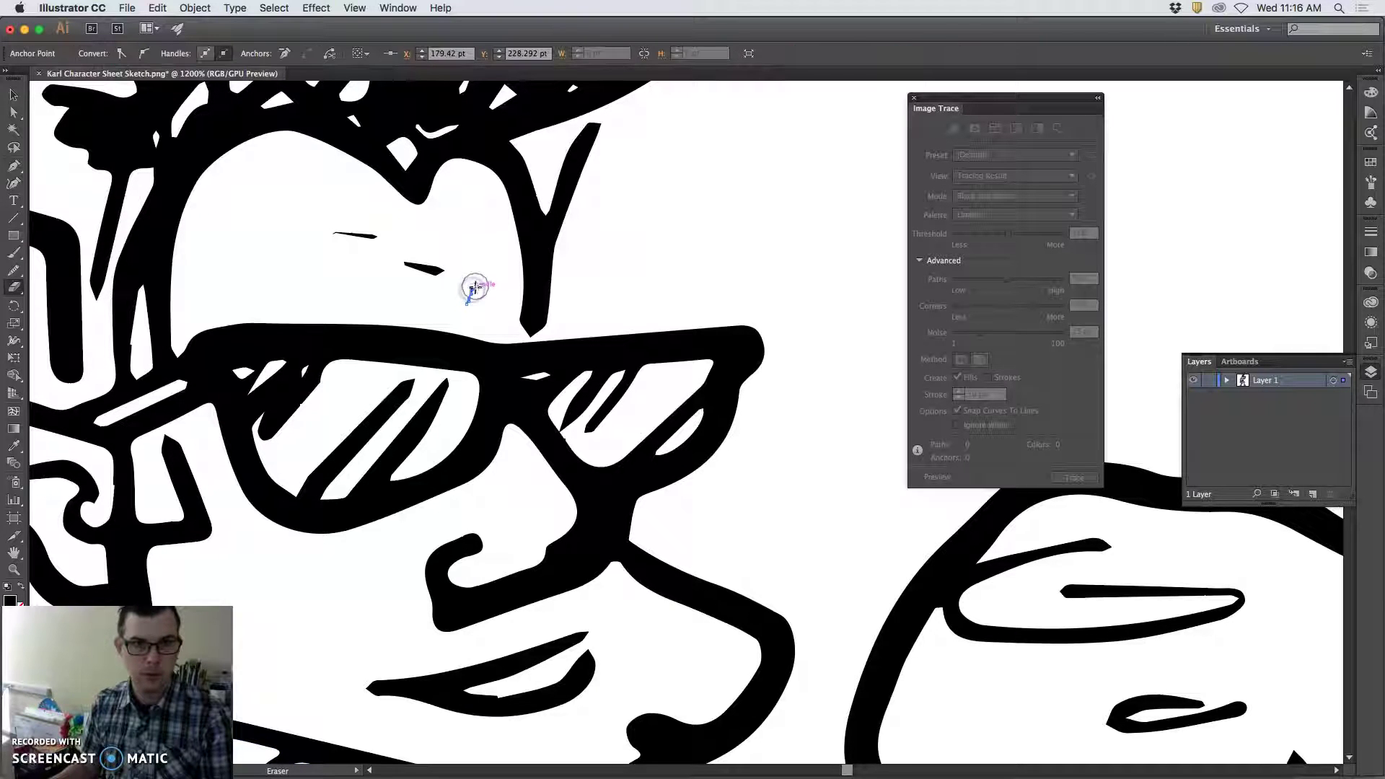
key("Delete")
key("Delete")
left_click_drag(484, 299, 464, 305)
left_click(368, 235)
Erase the small stray specks inside the lowered boxing glove
scroll(488, 310, "down", 3)
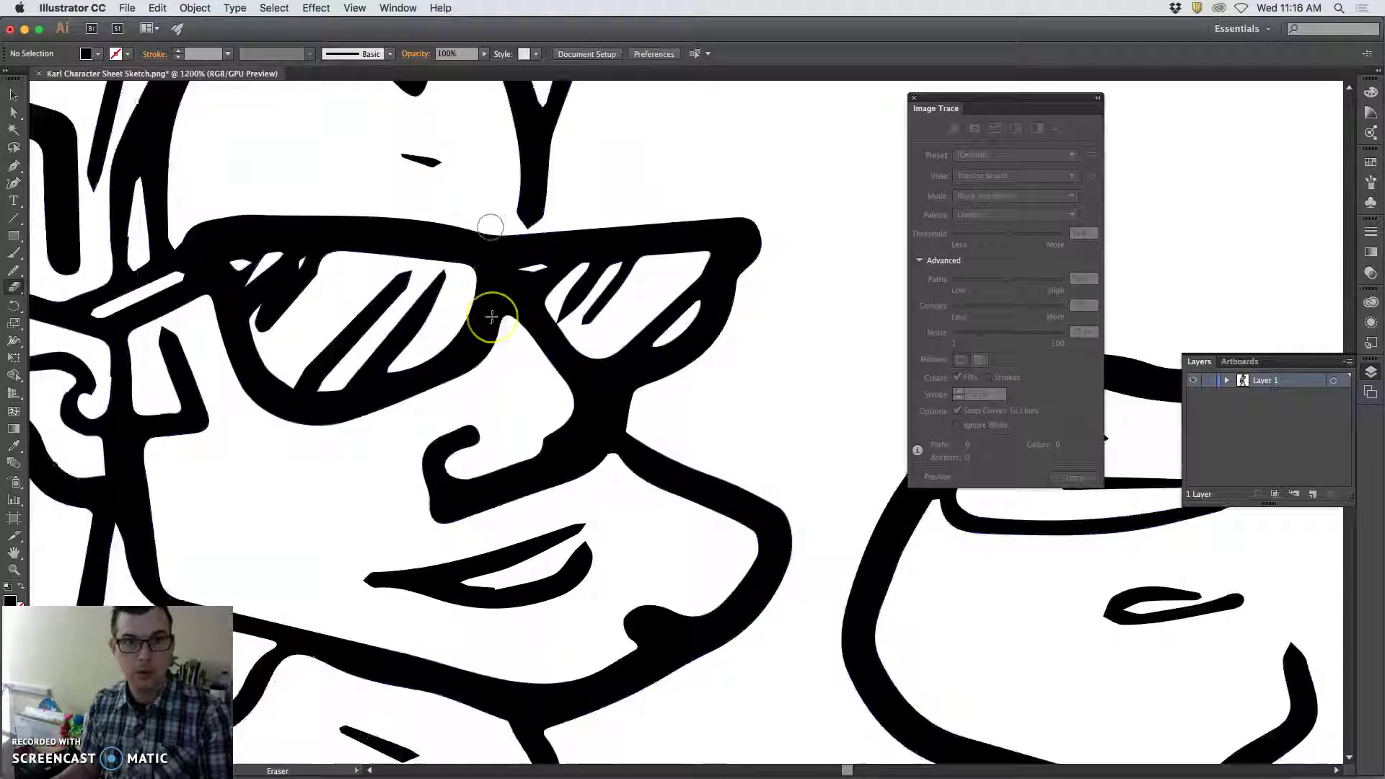
key("super+minus")
key("super+minus")
key("super+minus")
key("super+minus")
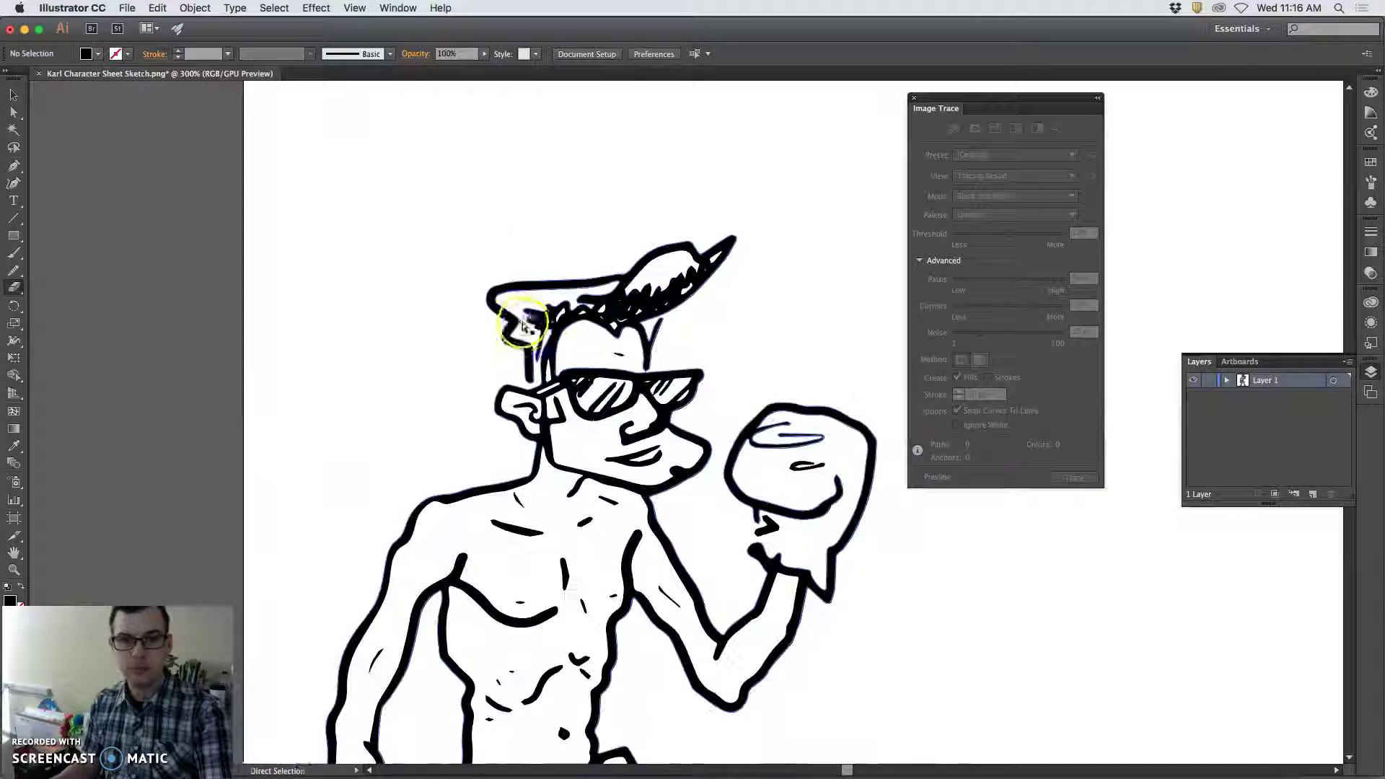
scroll(528, 323, "down", 8)
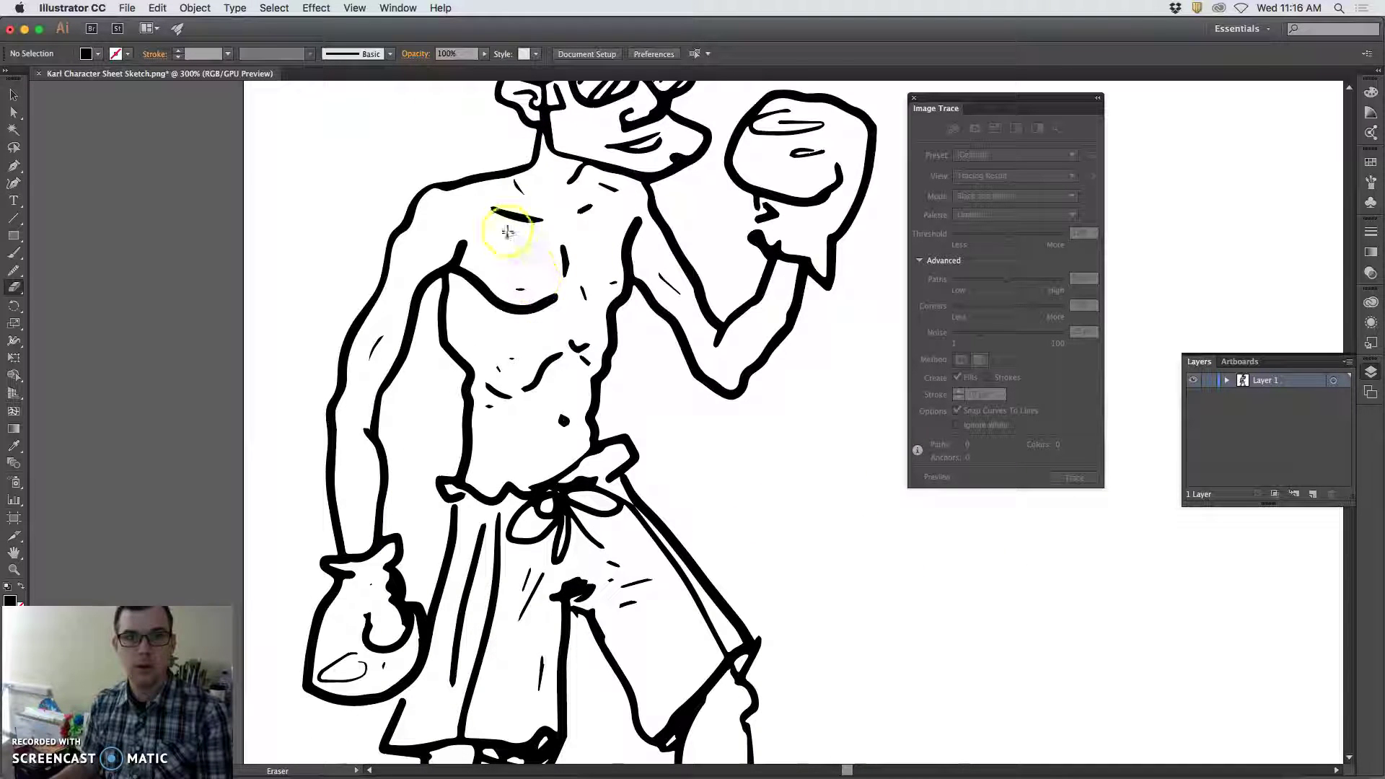
scroll(535, 284, "down", 2)
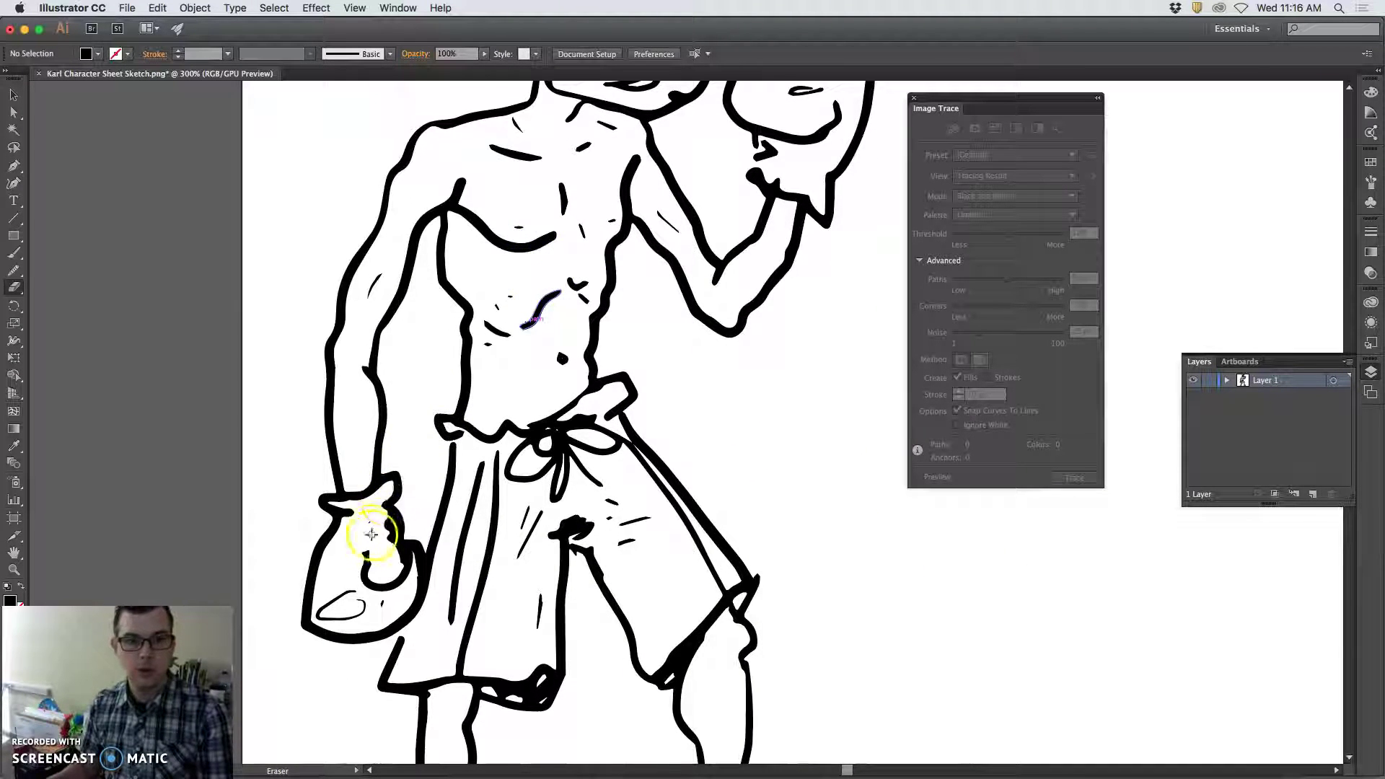
left_click_drag(370, 522, 382, 603)
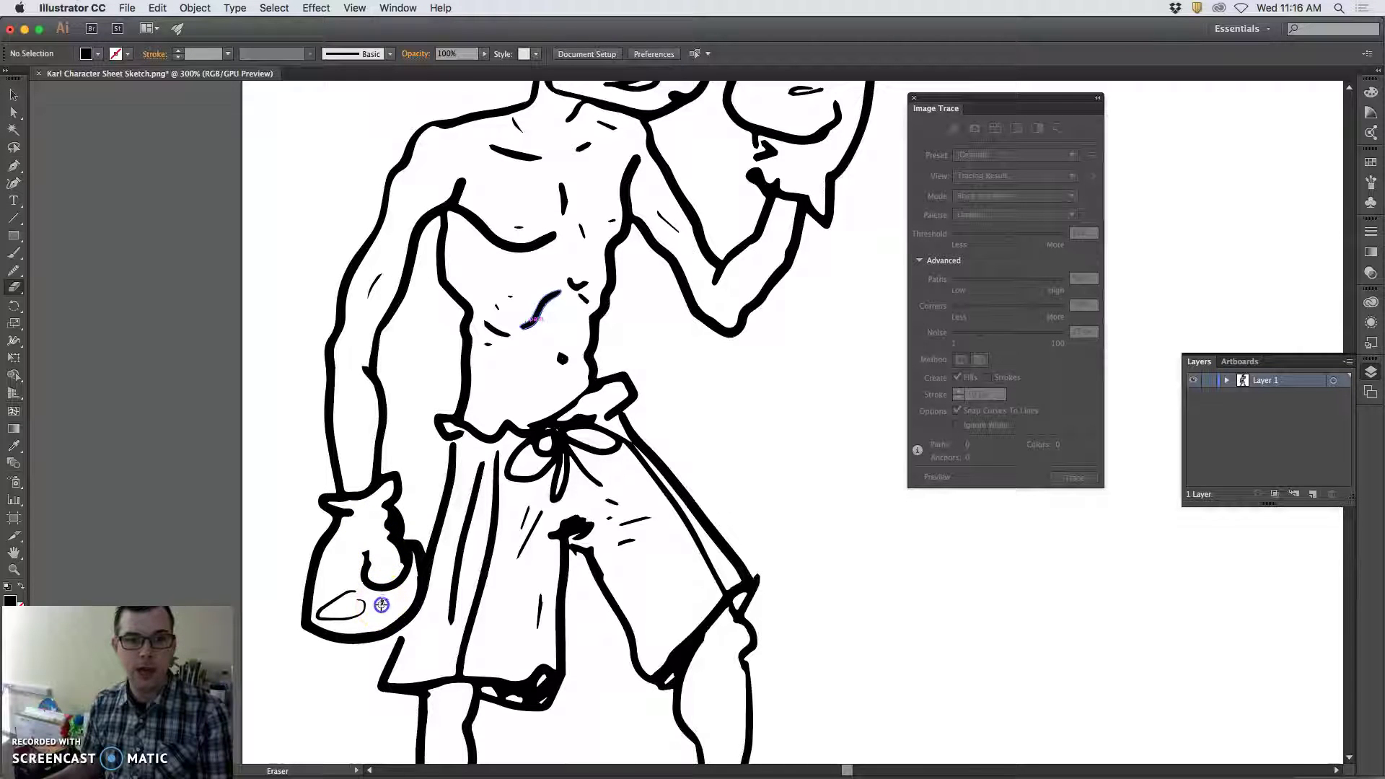
Erase stray bits around the shorts' hems and trim the protruding corner under the toe of the shoe on the raised-glove side
scroll(635, 450, "down", 6)
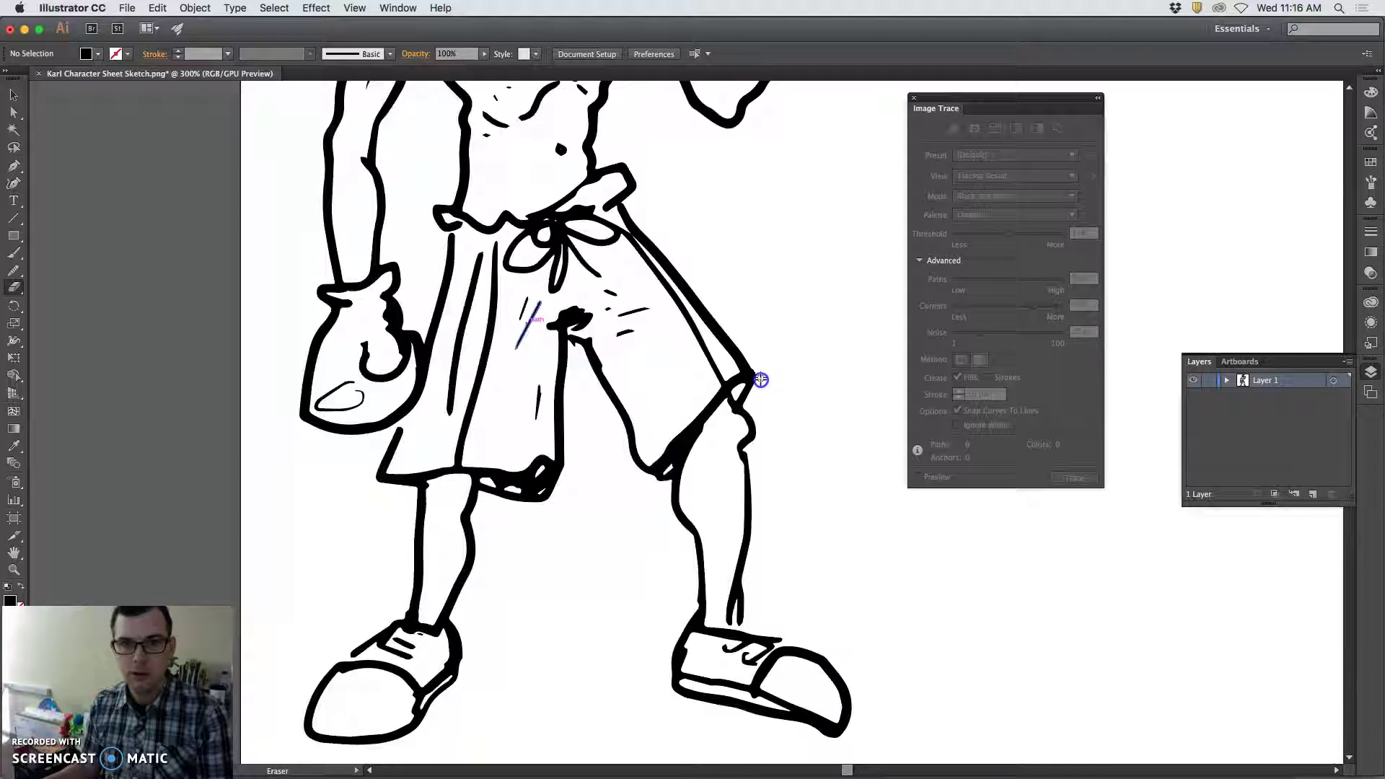
left_click(445, 496)
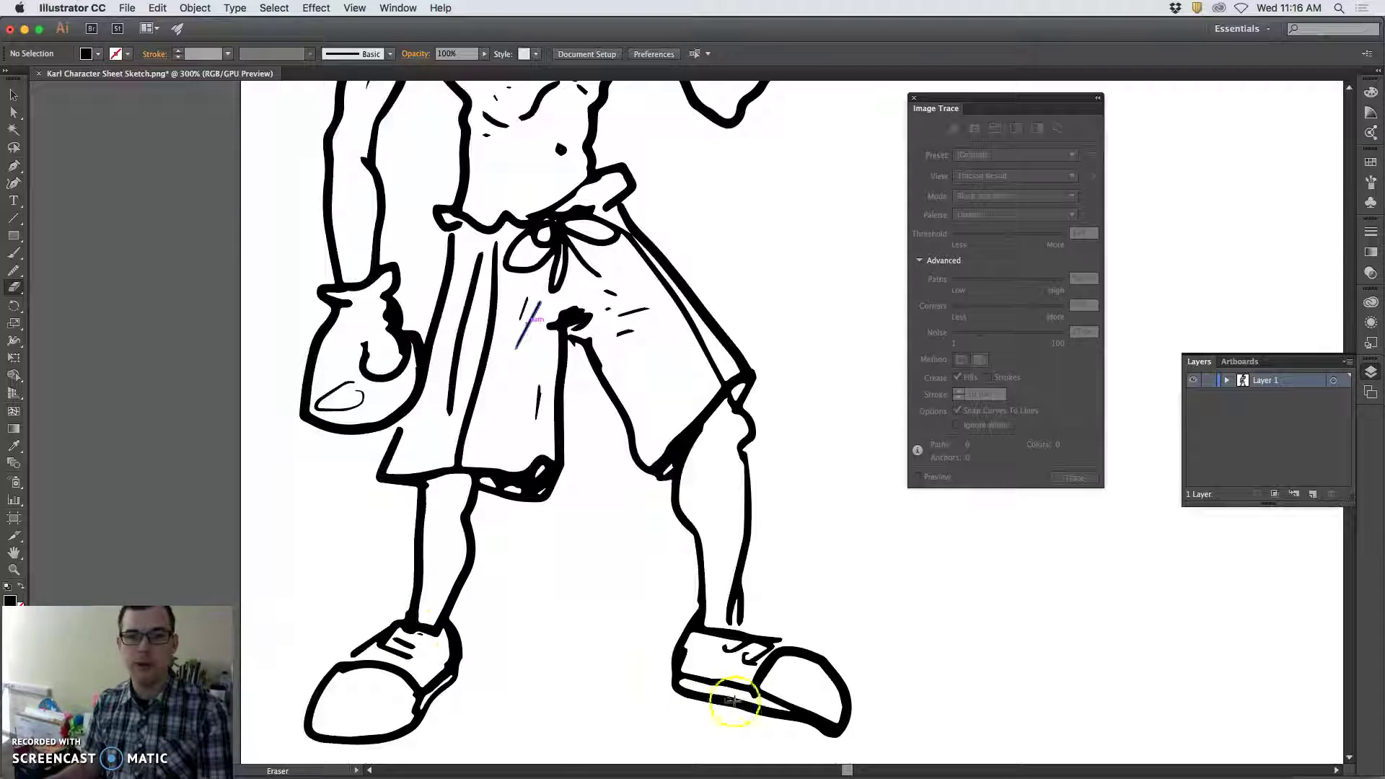
left_click_drag(819, 700, 856, 726)
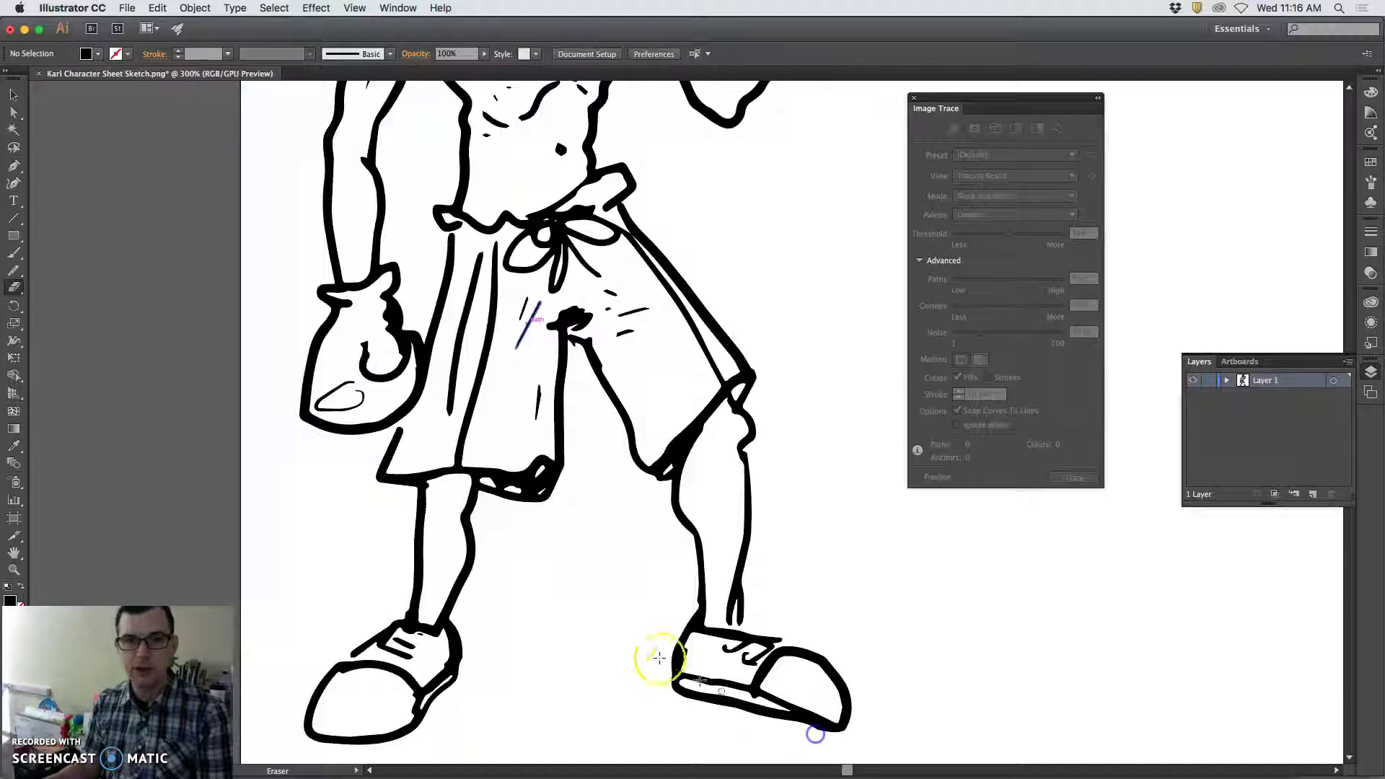
left_click(596, 465)
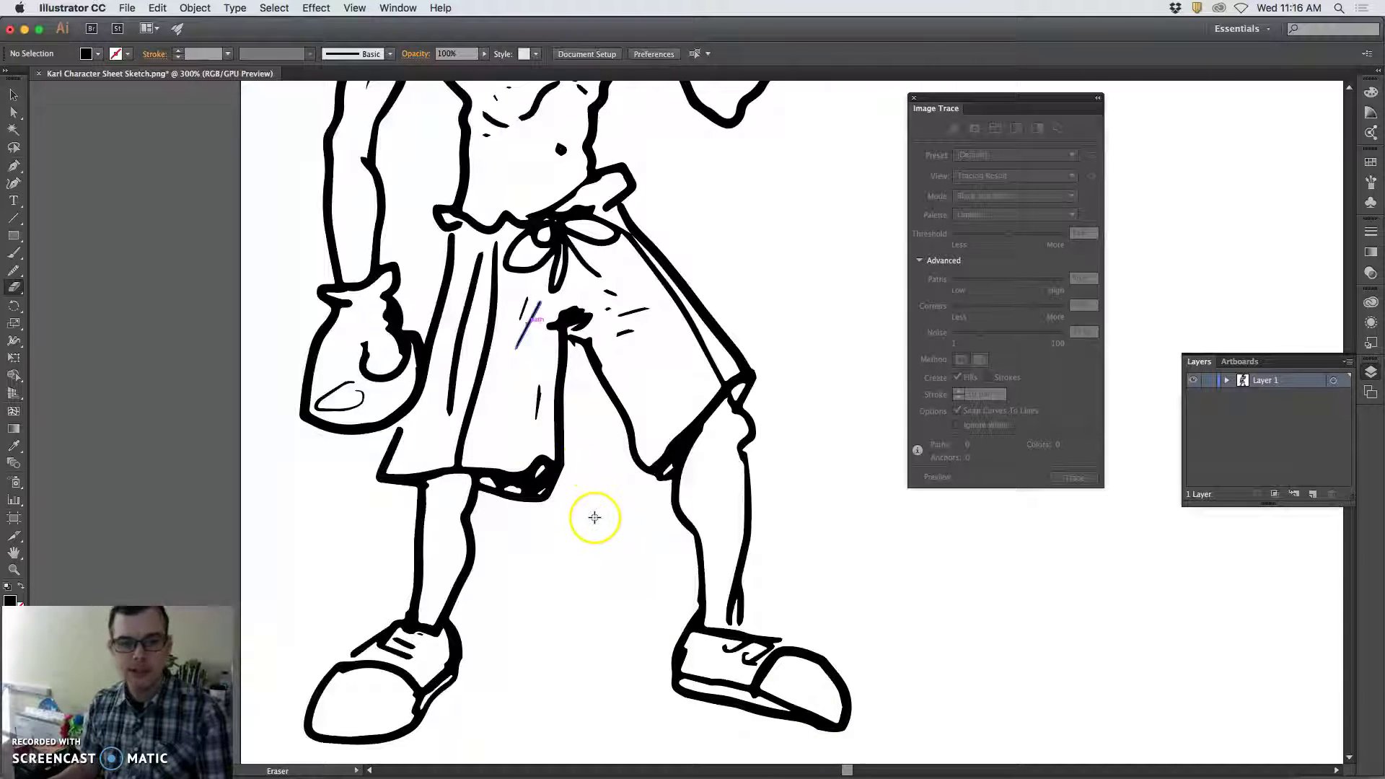
Draw a short curved line about 31 pt tall on the abdomen beside the navel with the Pencil tool
key("super+minus")
scroll(603, 517, "up", 5)
scroll(603, 516, "right", 2)
key("super+minus")
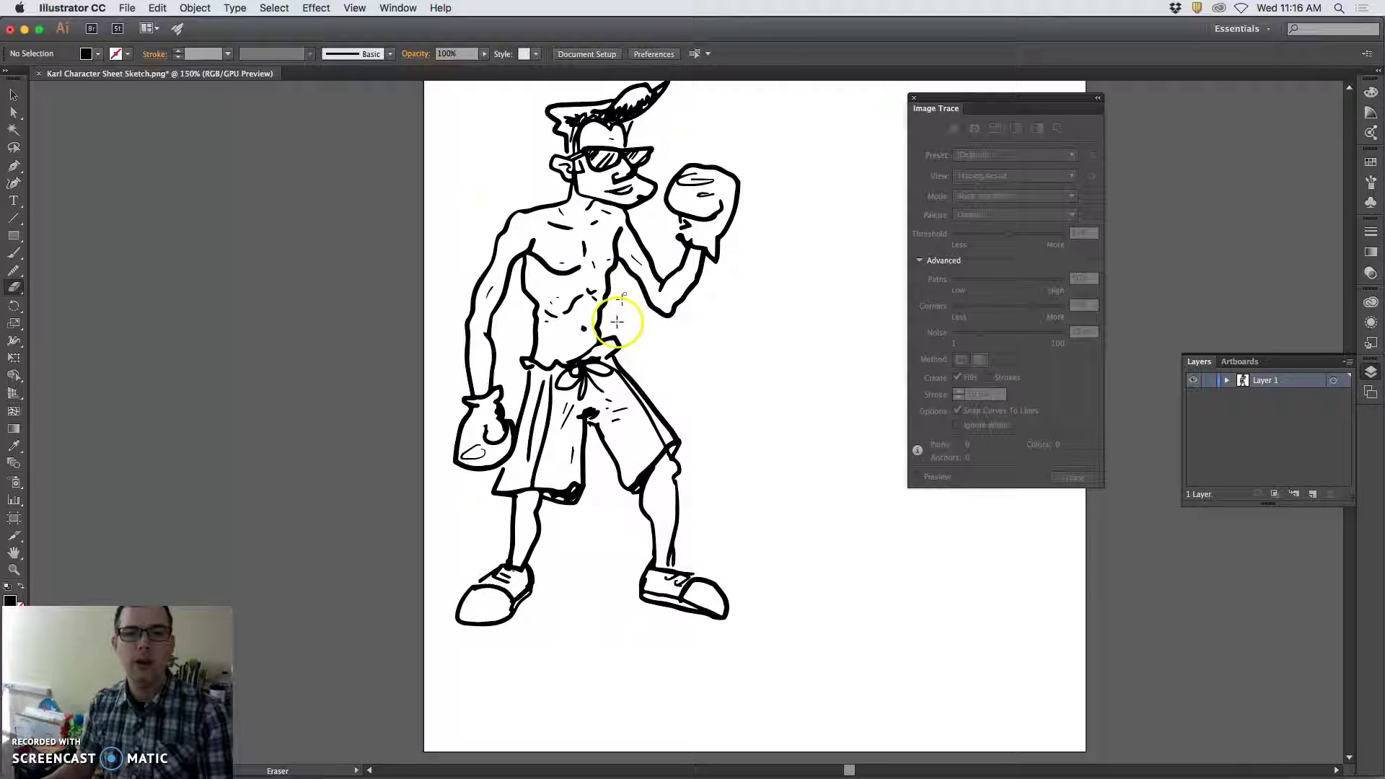
scroll(610, 397, "up", 3)
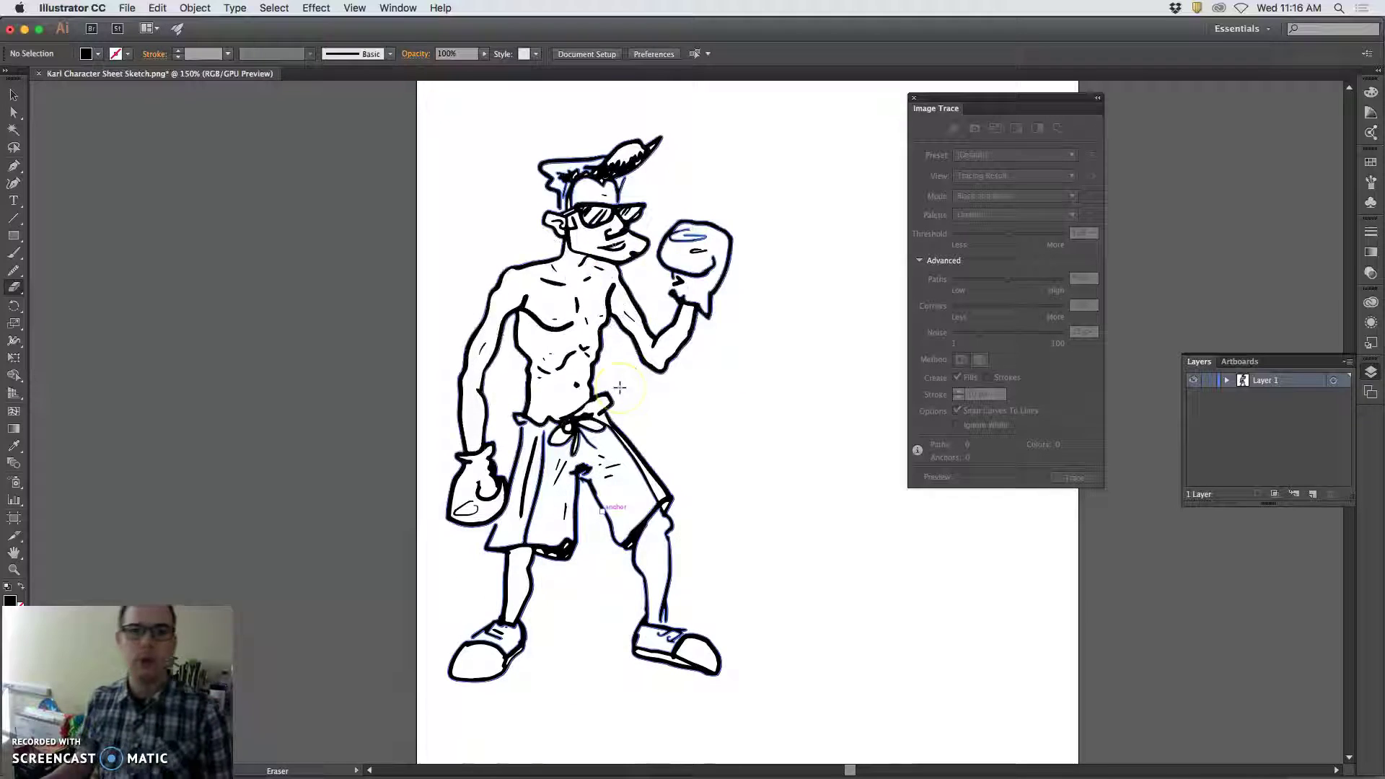
scroll(619, 387, "down", 4)
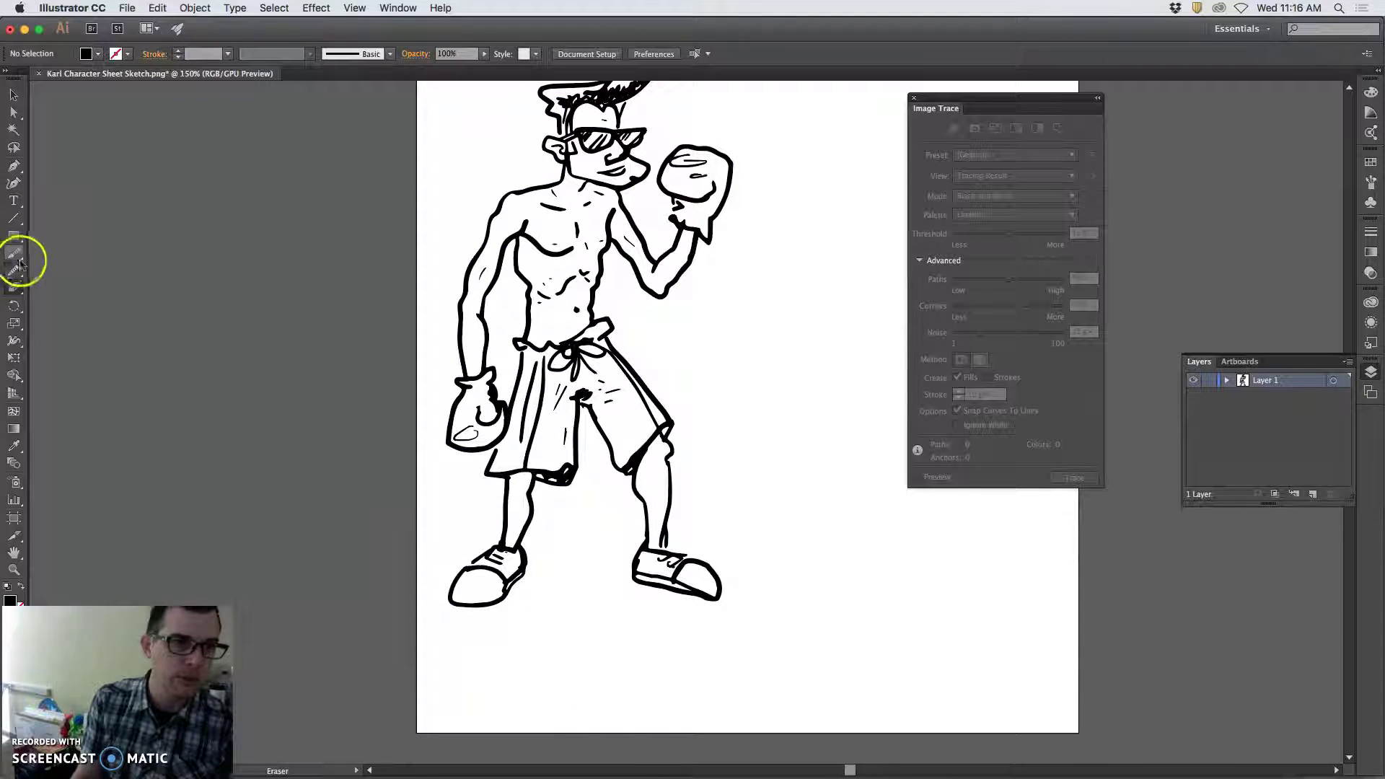
left_click_drag(15, 269, 76, 286)
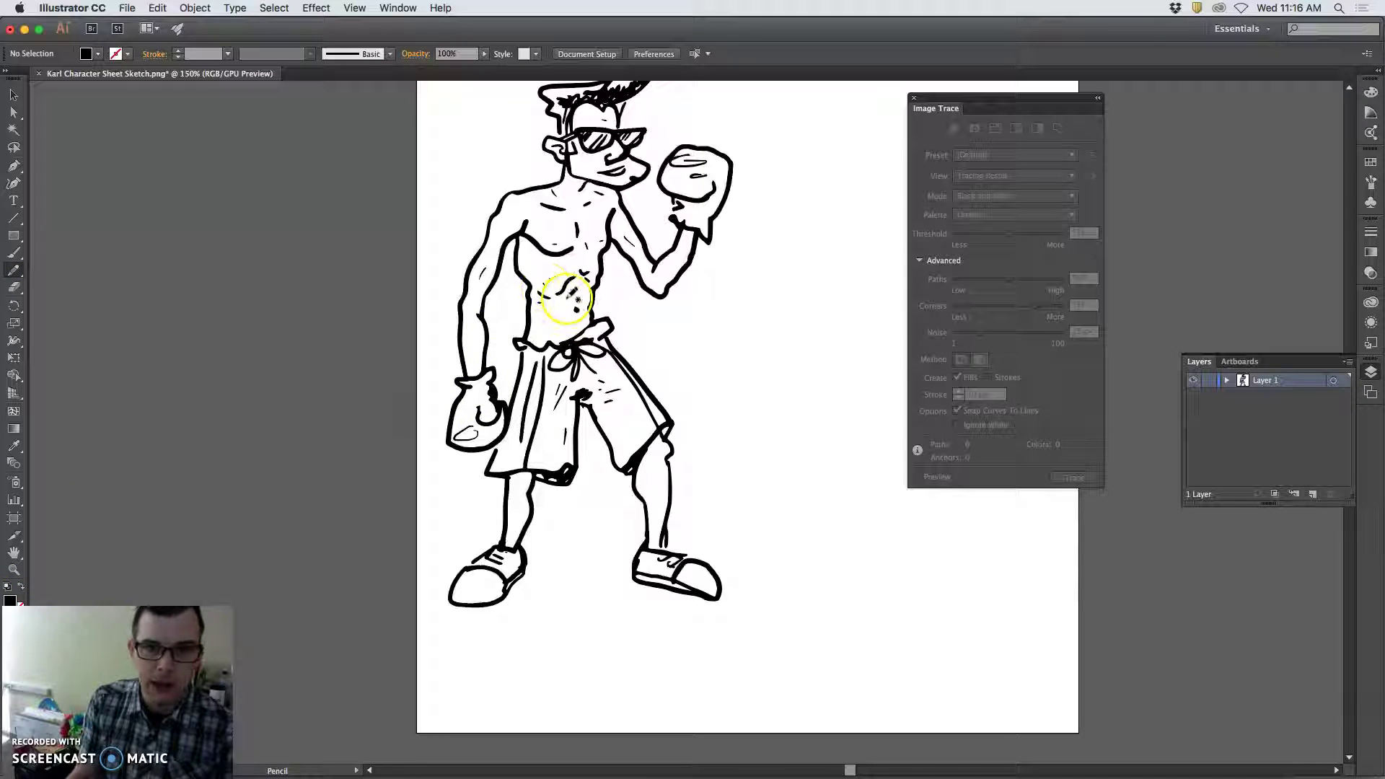
left_click(566, 298)
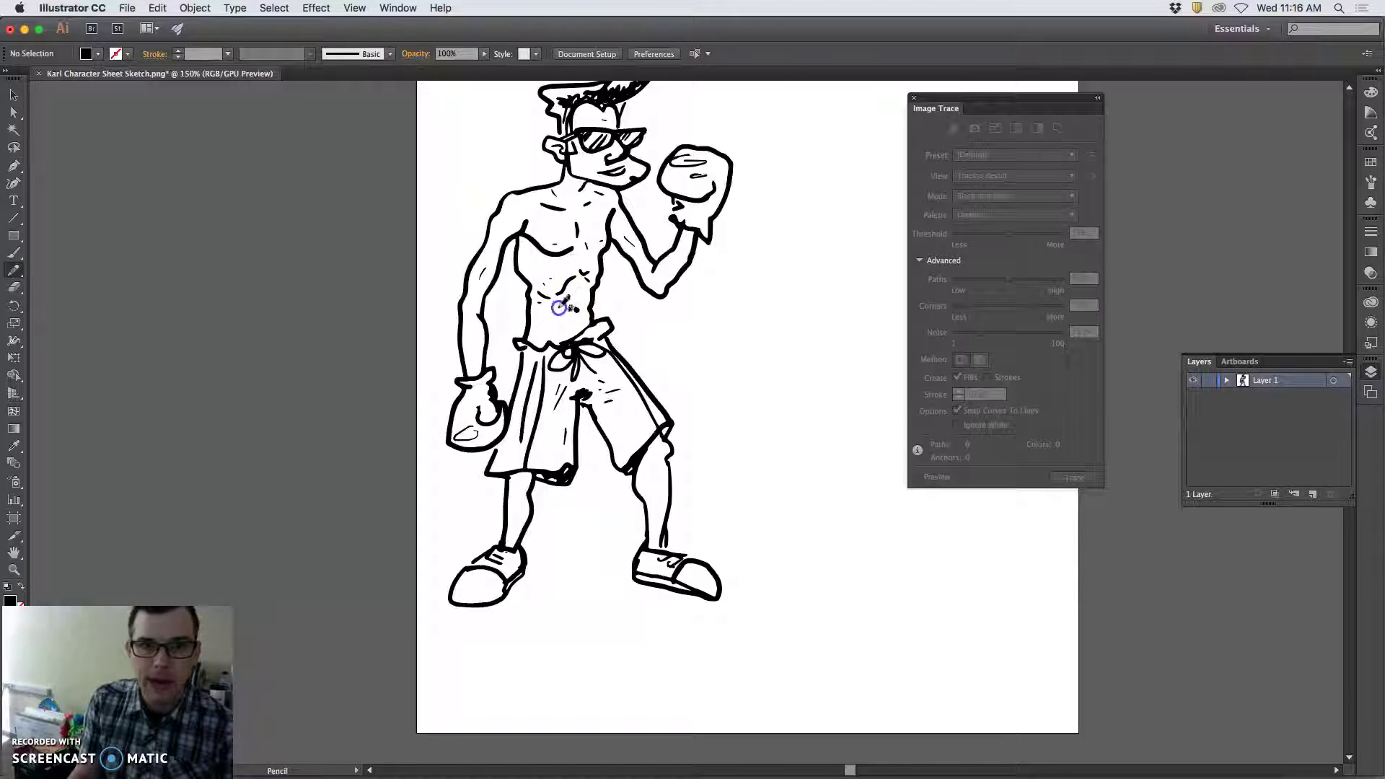
left_click_drag(558, 308, 556, 325)
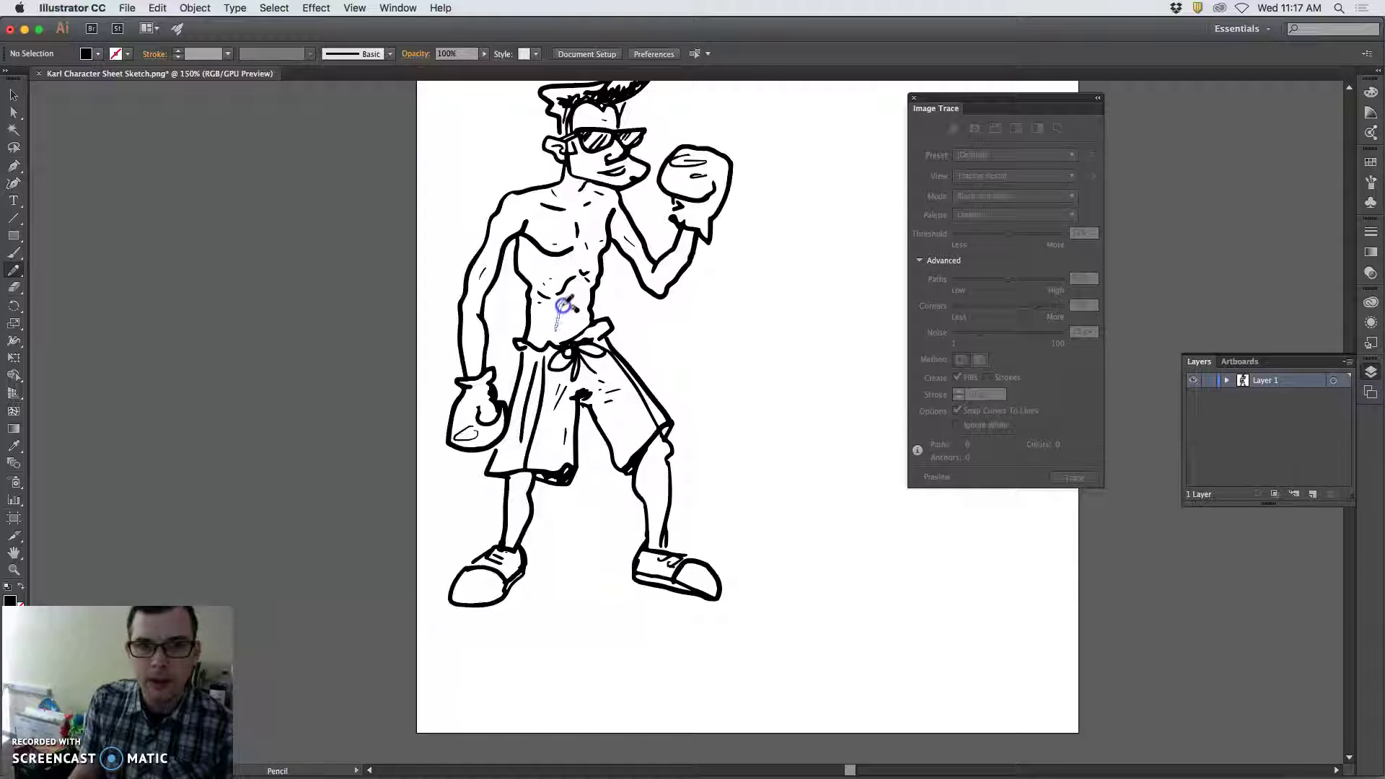
left_click_drag(566, 299, 567, 298)
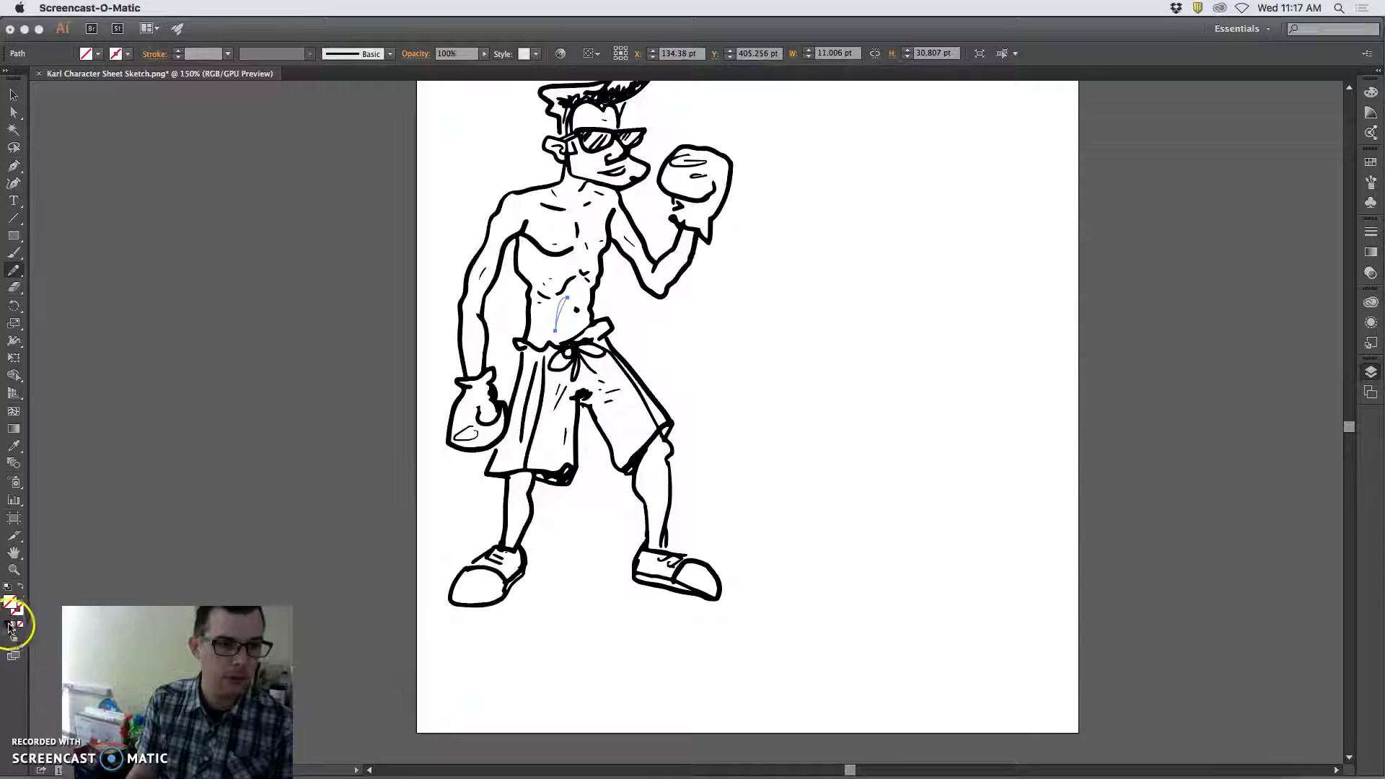
Fill the curved abdomen line with solid black and redraw along it with the Pencil tool to make it slimmer
left_click(7, 624)
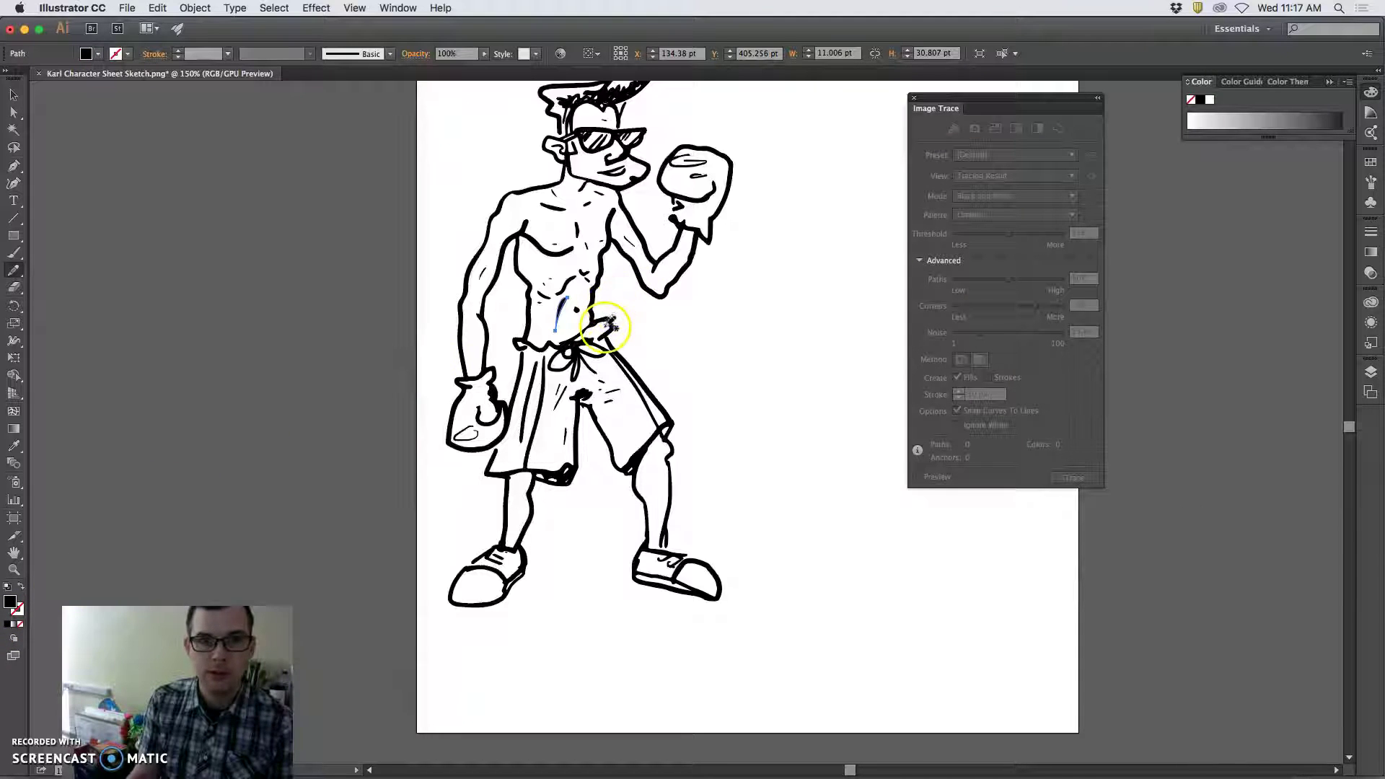
key("super+equal")
left_click_drag(455, 209, 463, 319)
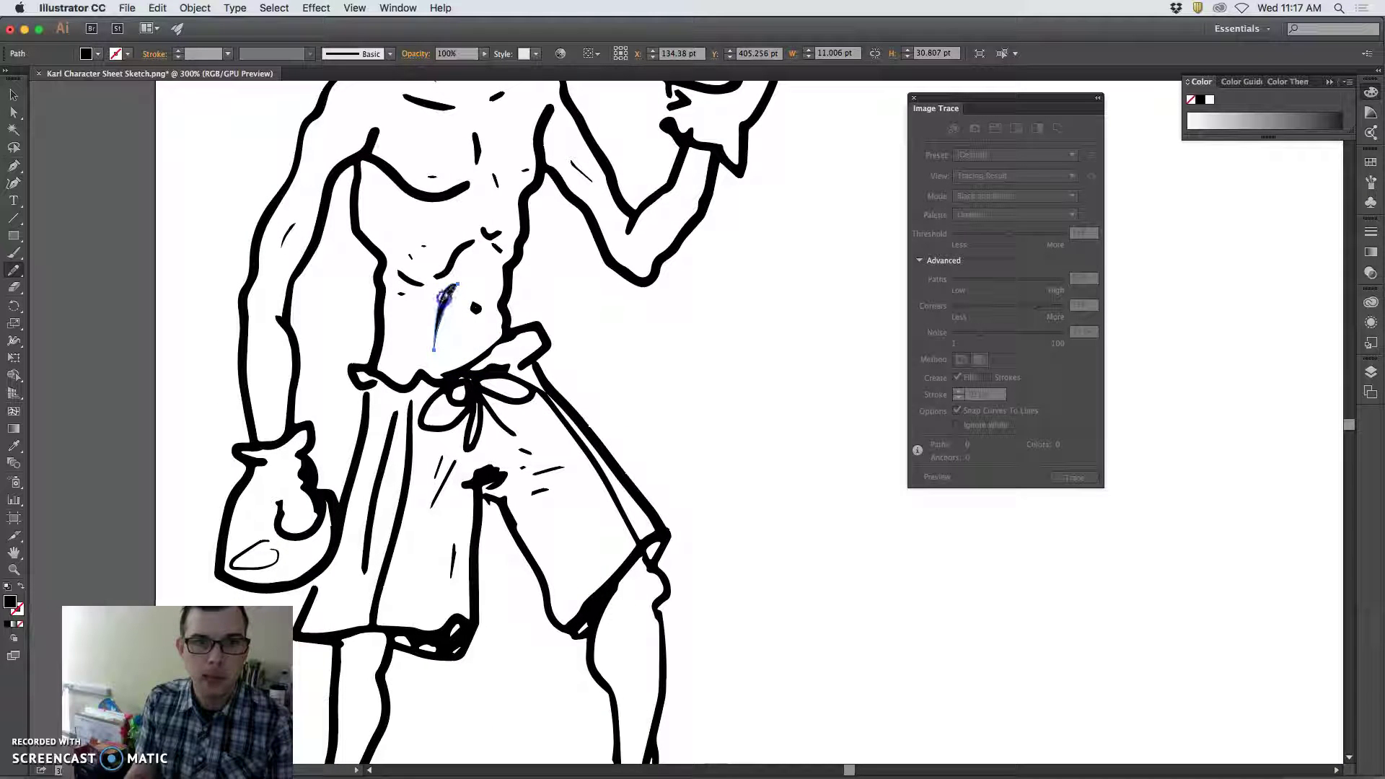
left_click_drag(458, 285, 436, 349)
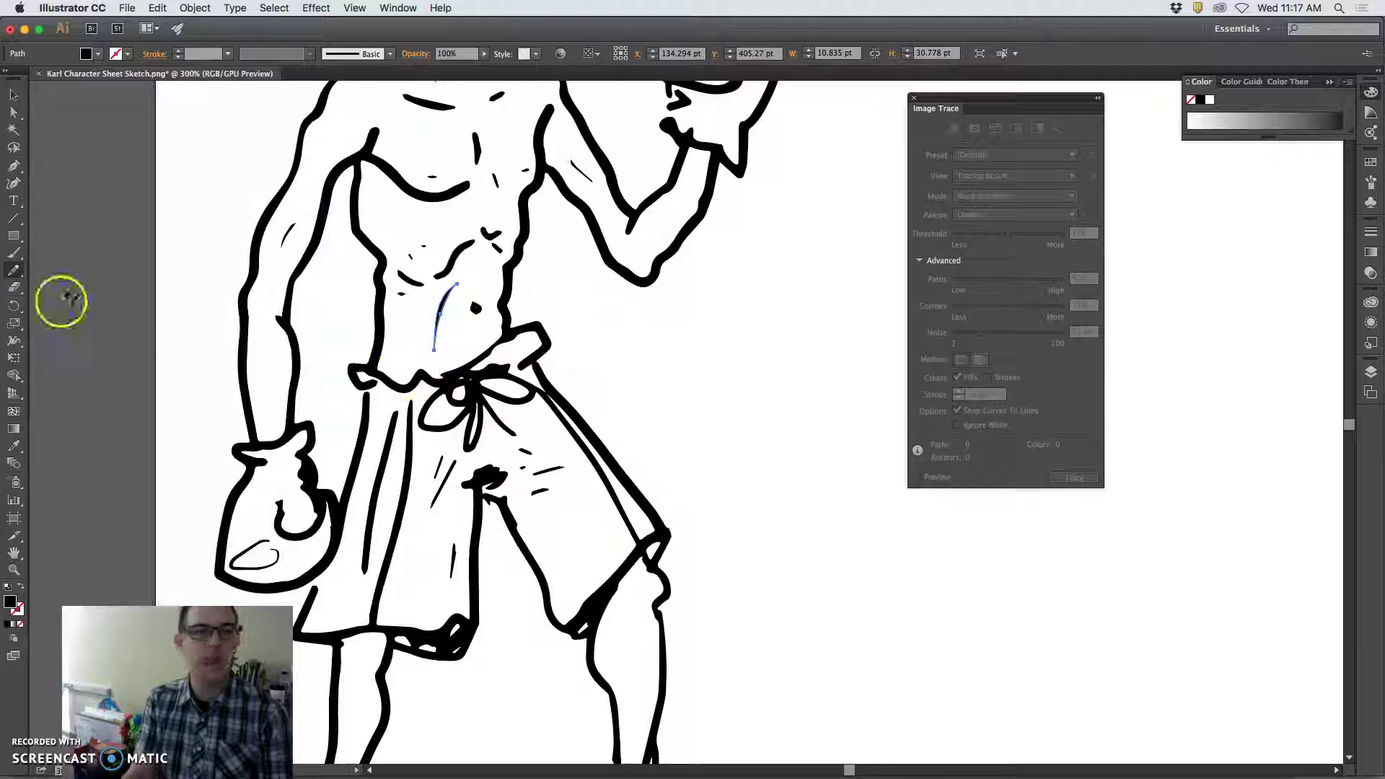
Erase the lower tip of the curved abdomen line and deselect it
left_click(13, 287)
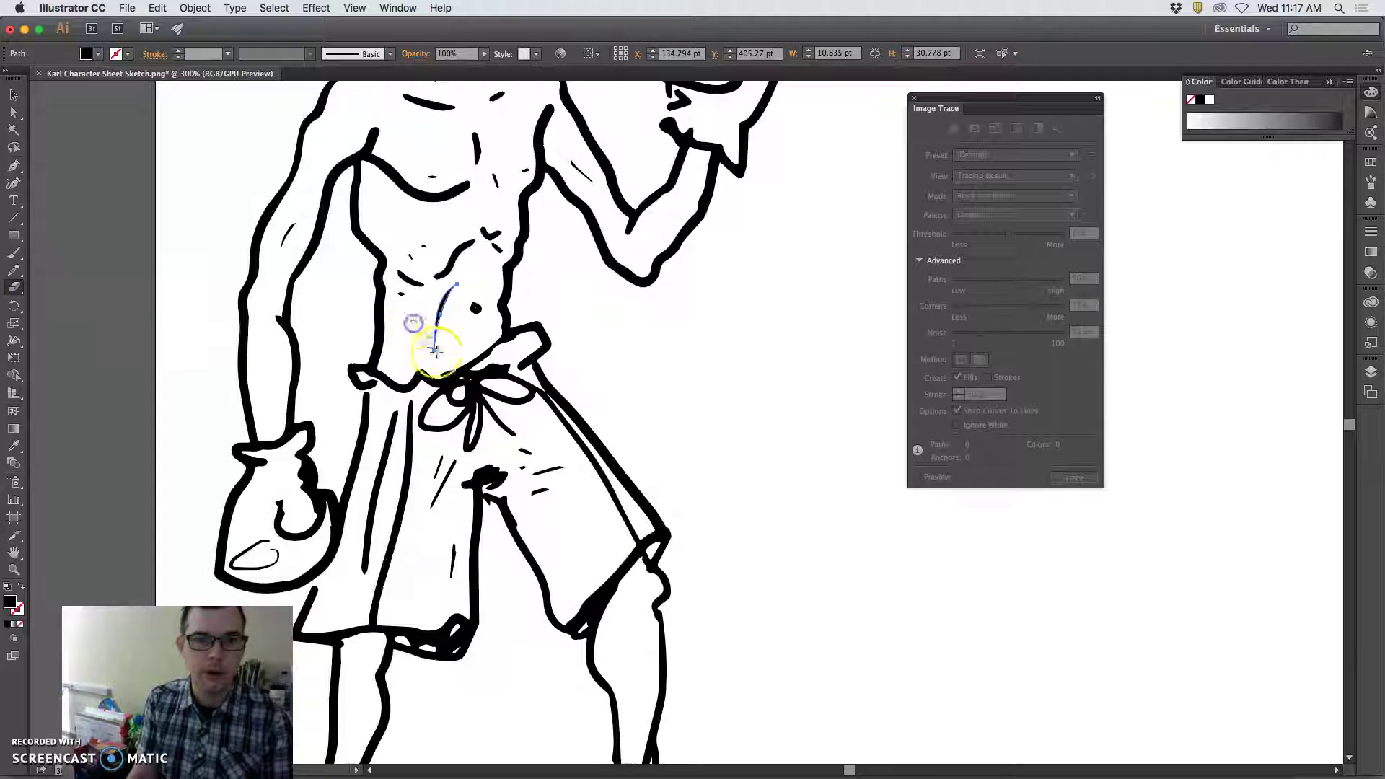
left_click_drag(437, 351, 440, 341)
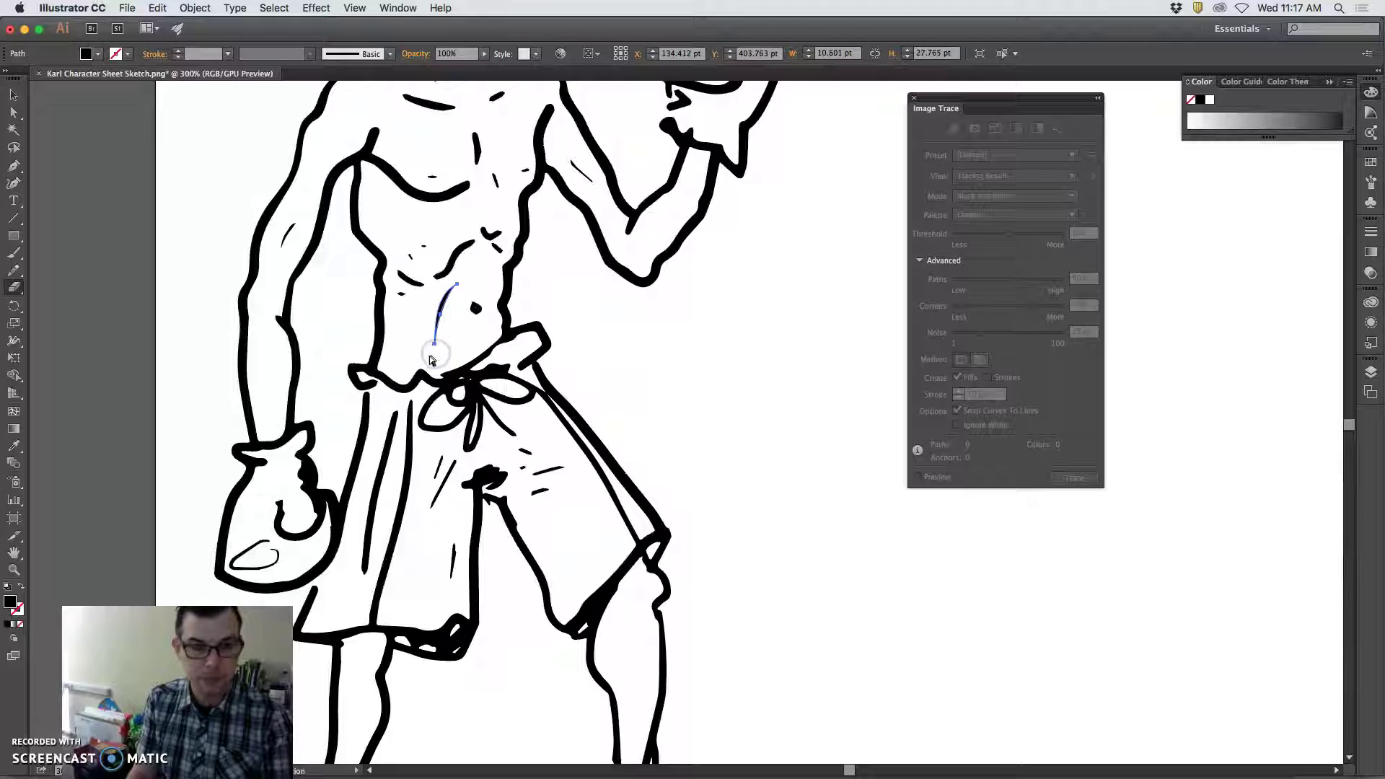
left_click(417, 353, "super")
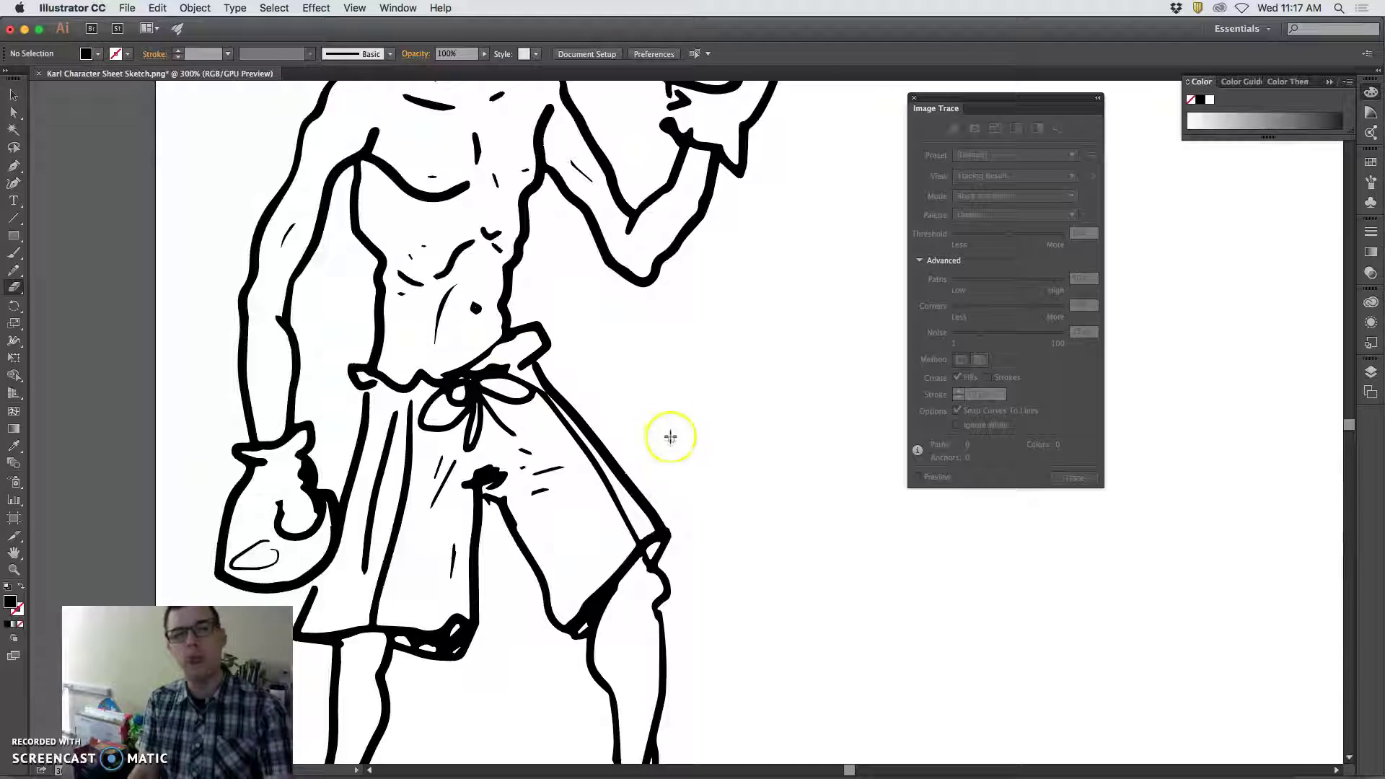
key("super+minus")
key("super+minus")
key("super+minus")
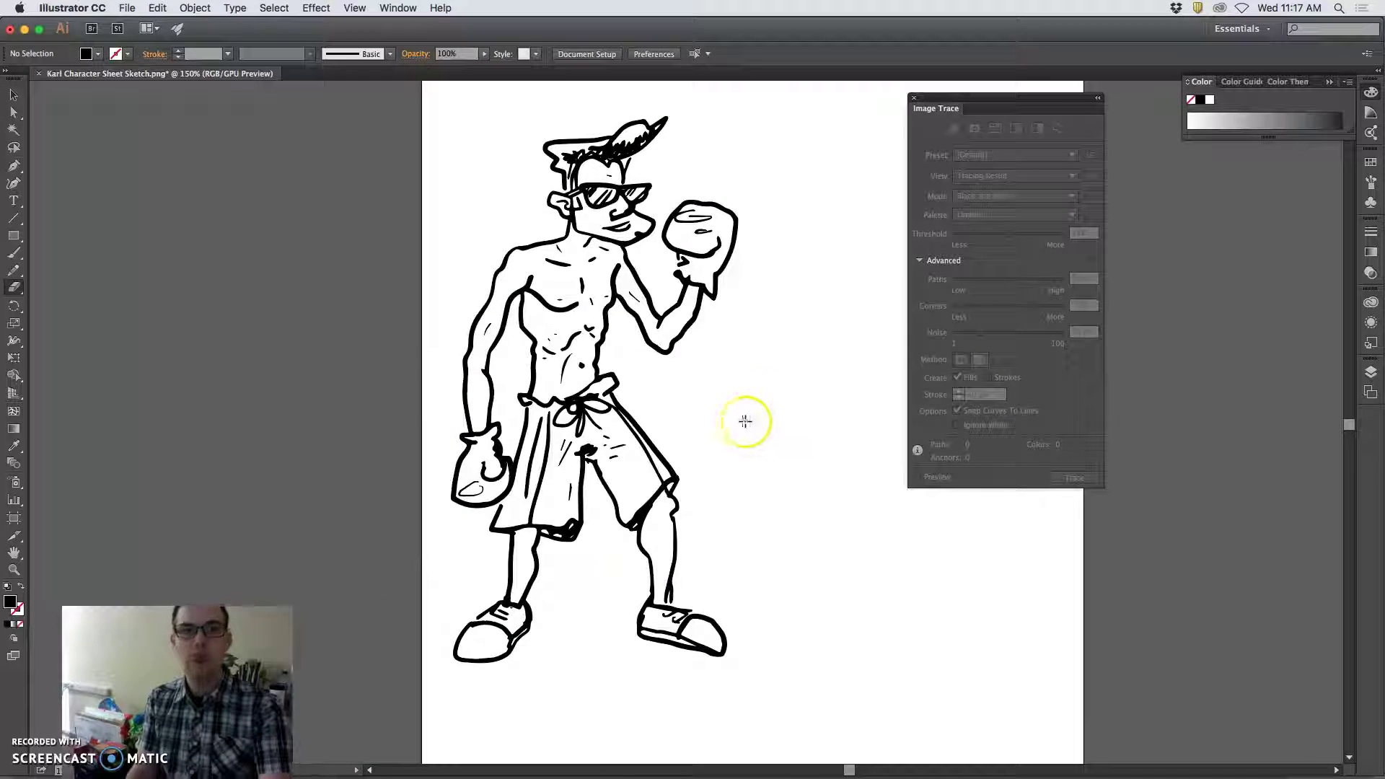
Select the navel with the Lasso tool and move it down to just above the waistband
left_click(14, 147)
left_click(588, 359)
left_click_drag(590, 369, 586, 365)
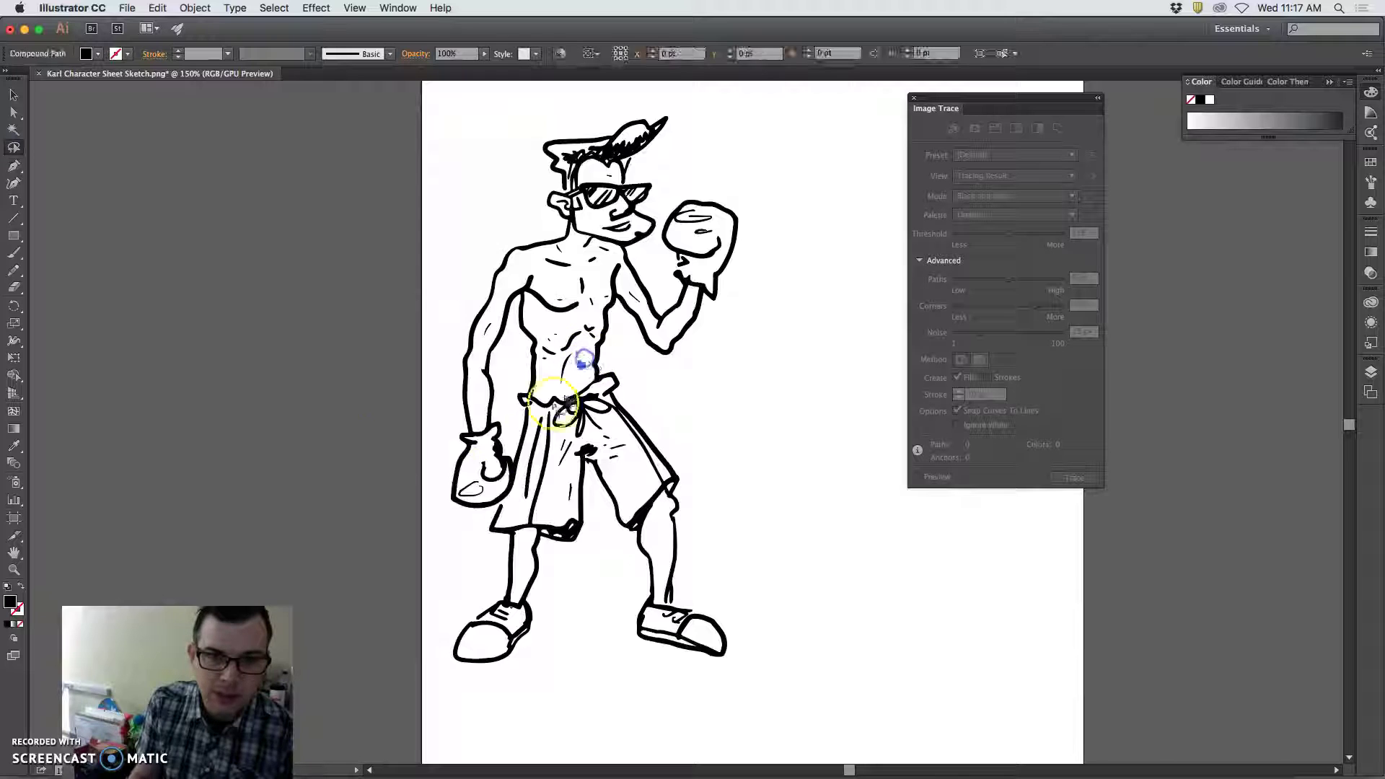
left_click(13, 96)
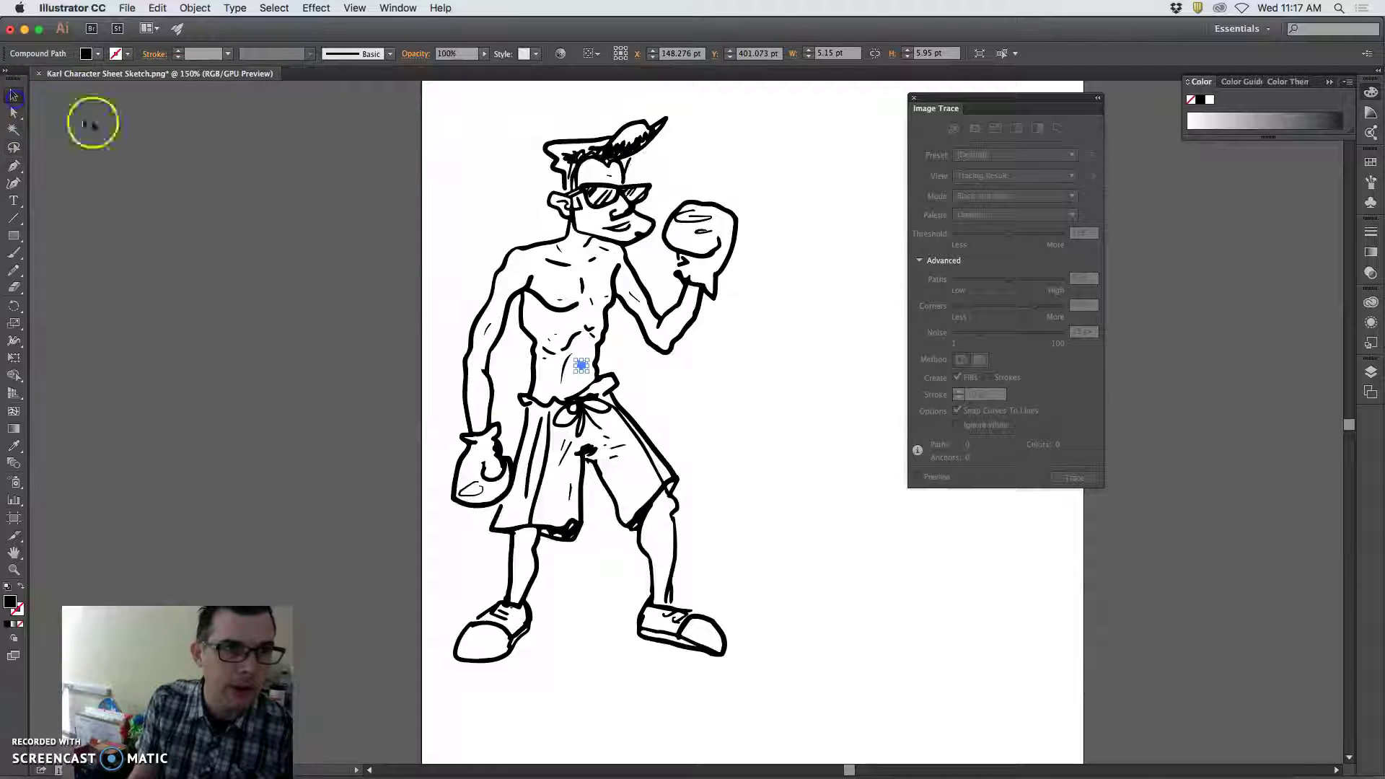
left_click_drag(580, 366, 579, 383)
left_click(635, 375)
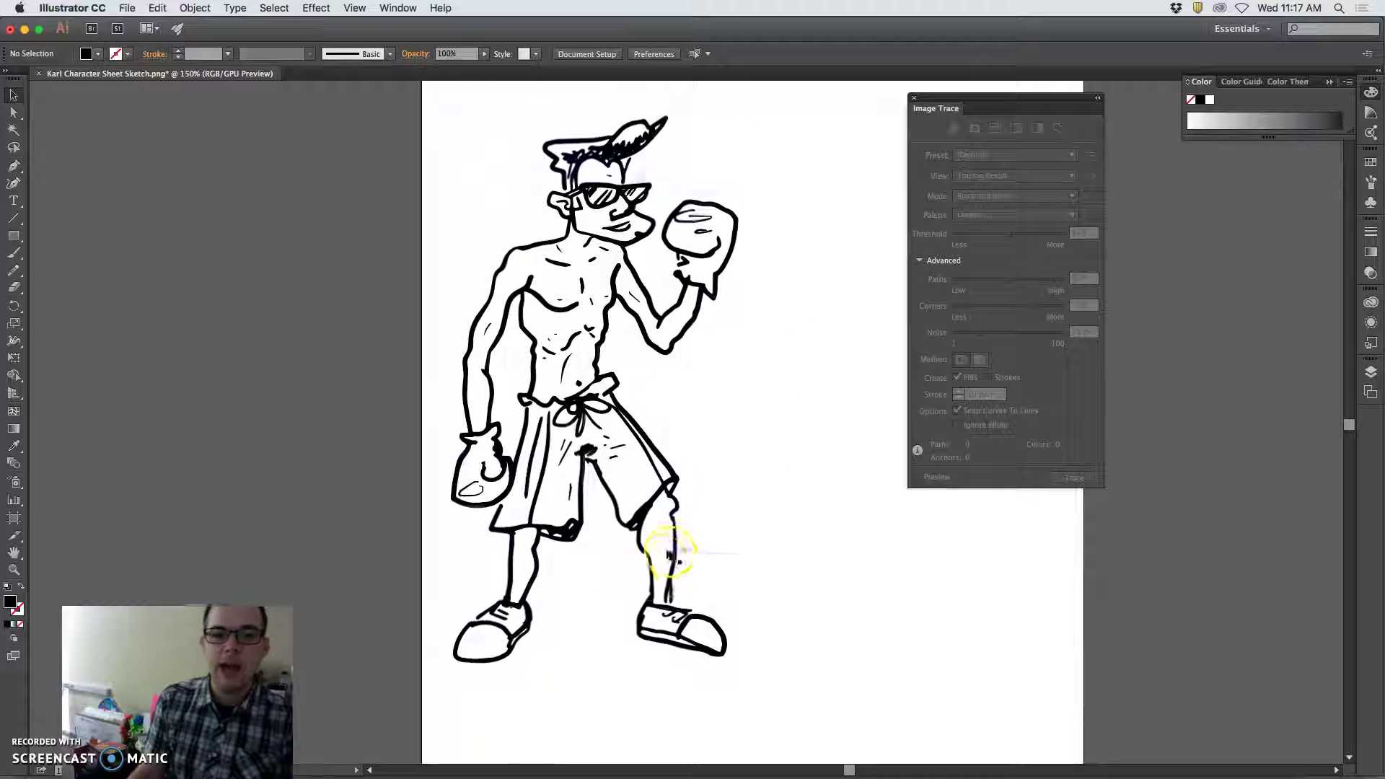
Save the artwork to the Desktop in Illustrator EPS format as Karl Character Sheet Refined Lines.eps, keeping the default EPS options
left_click(127, 8)
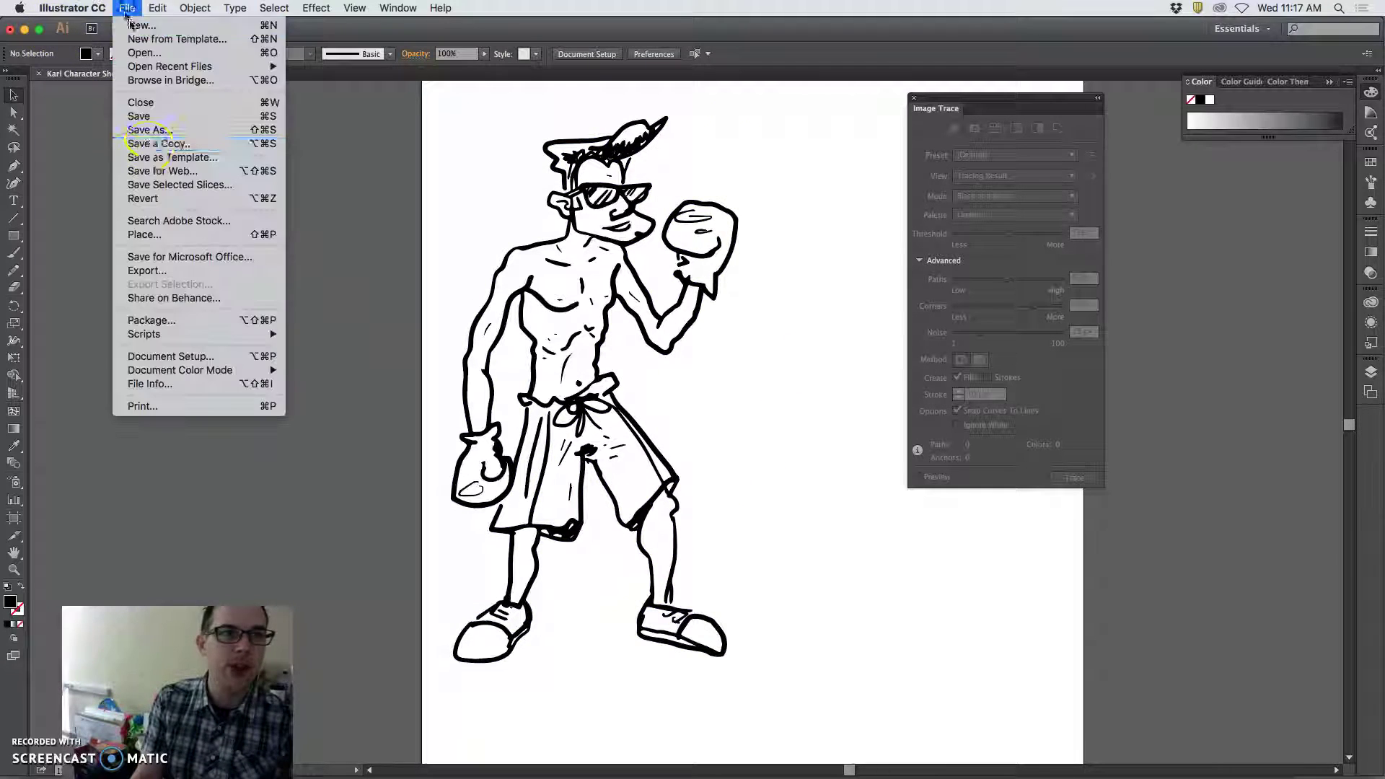
left_click(147, 130)
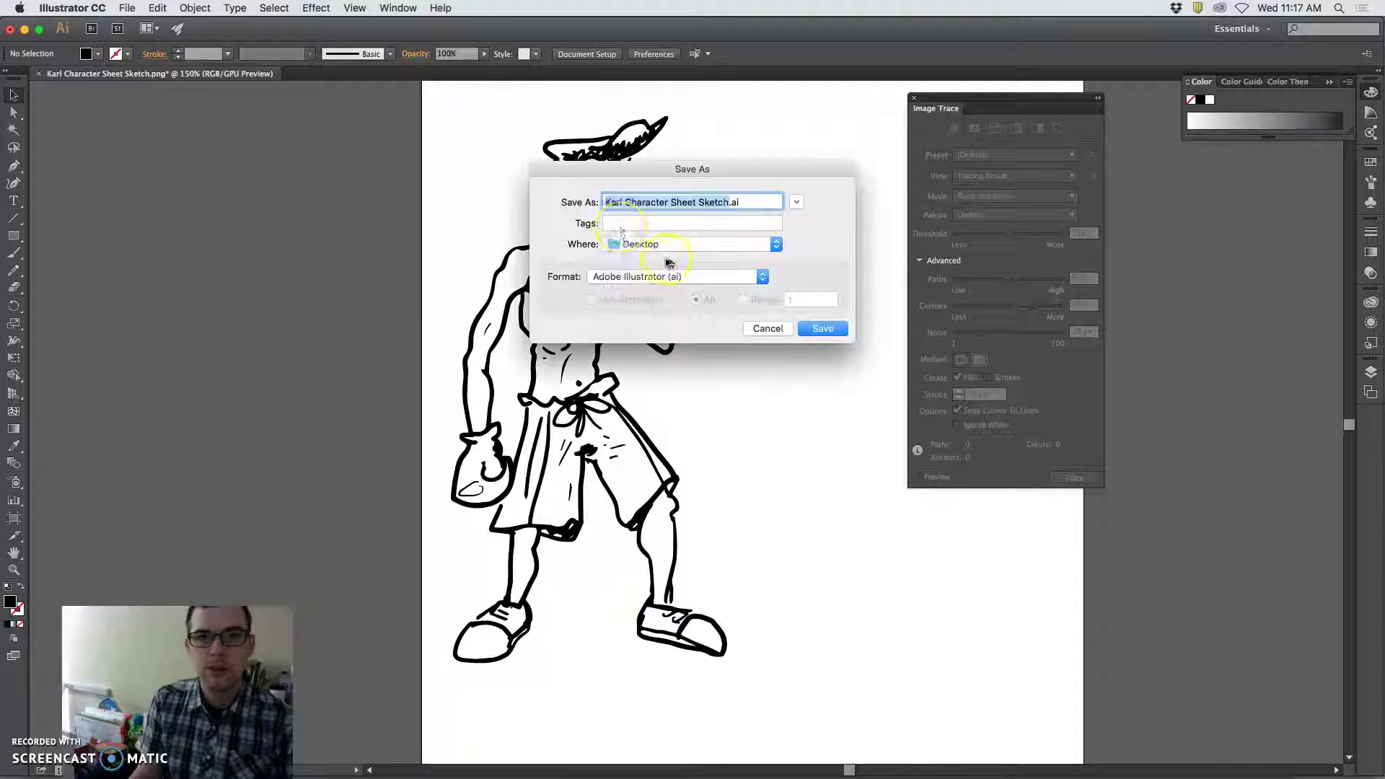
left_click(672, 202)
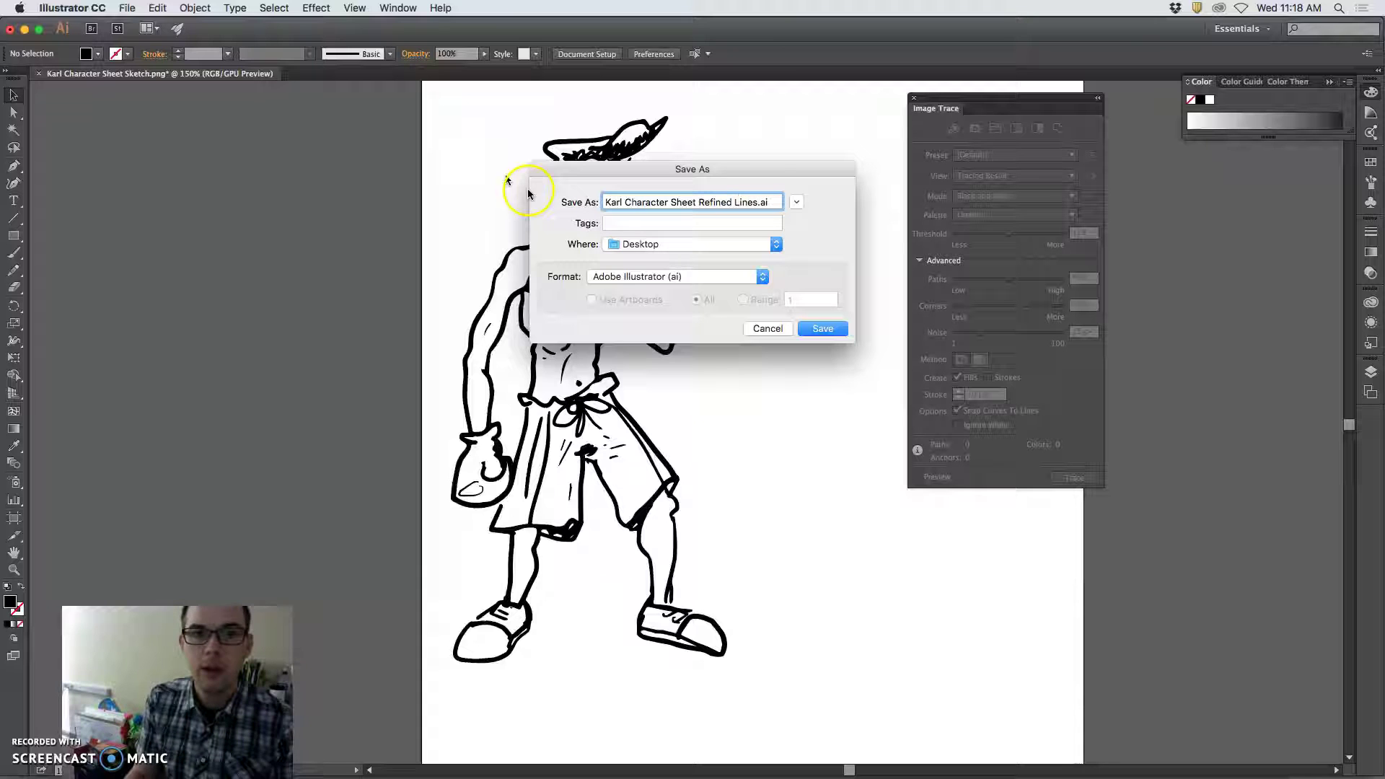
left_click(681, 280)
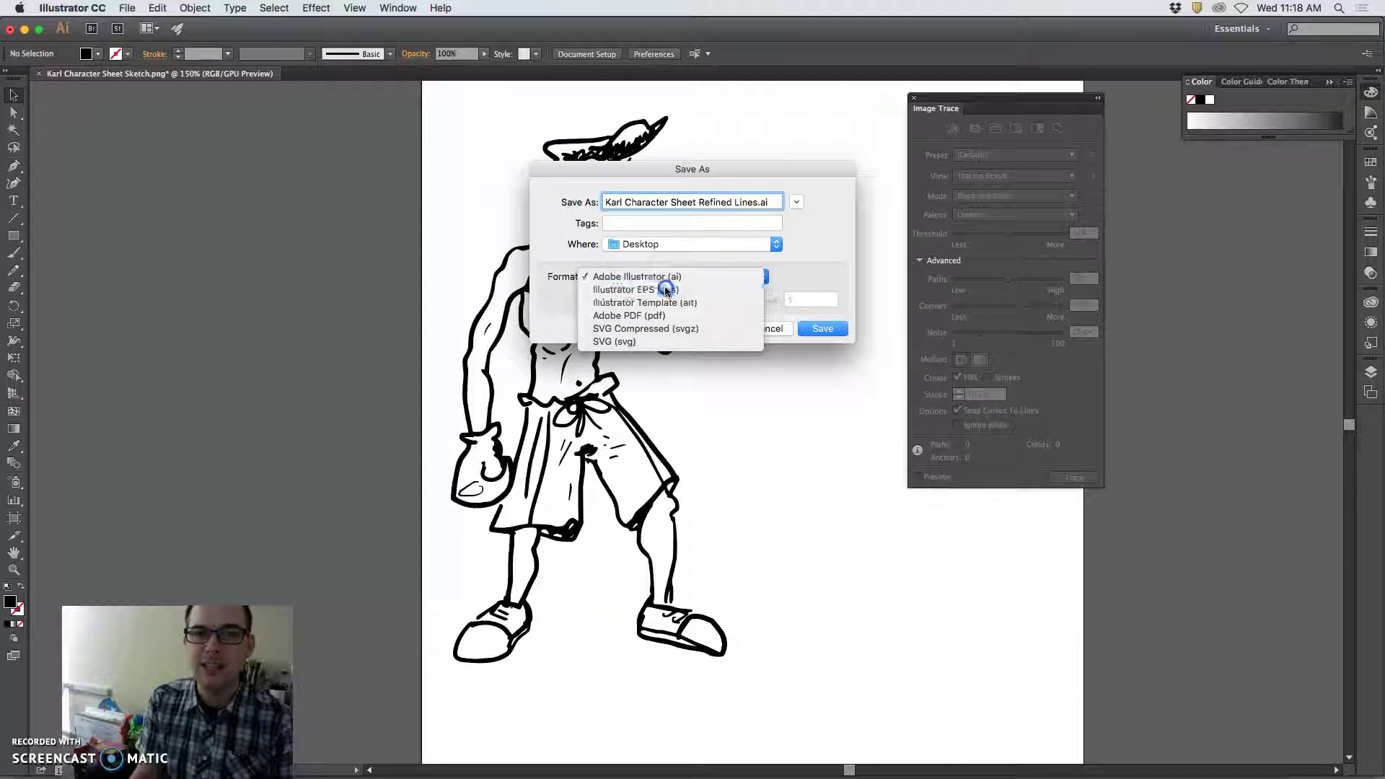
left_click(655, 288)
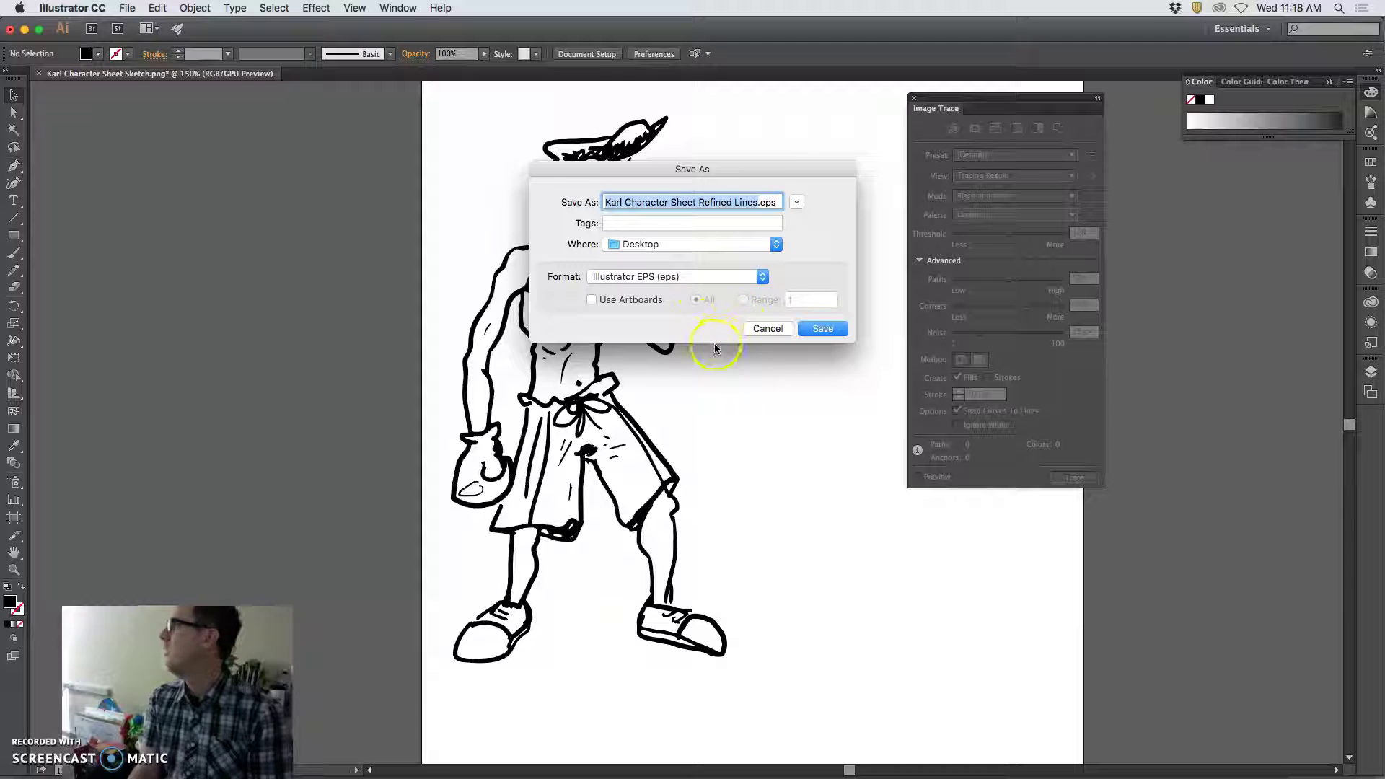
left_click(819, 329)
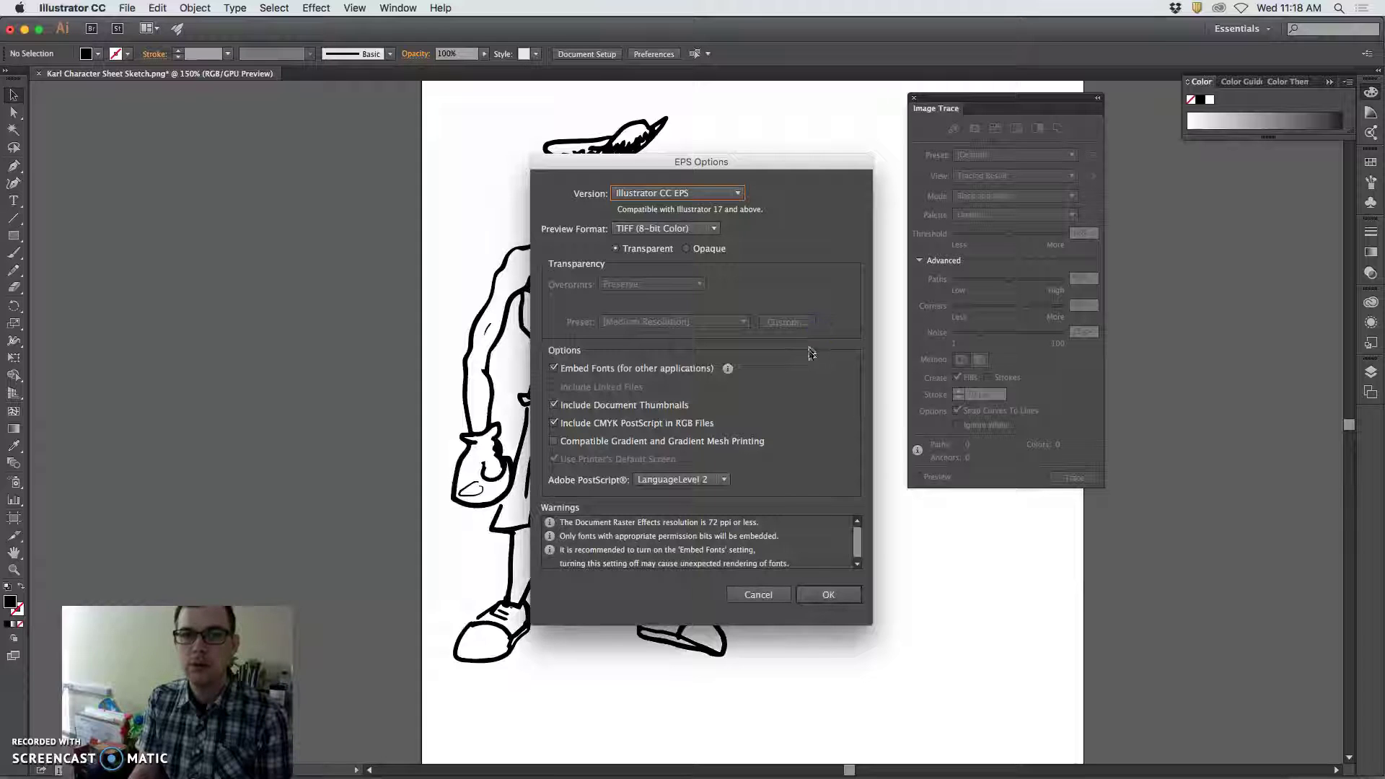
left_click(830, 594)
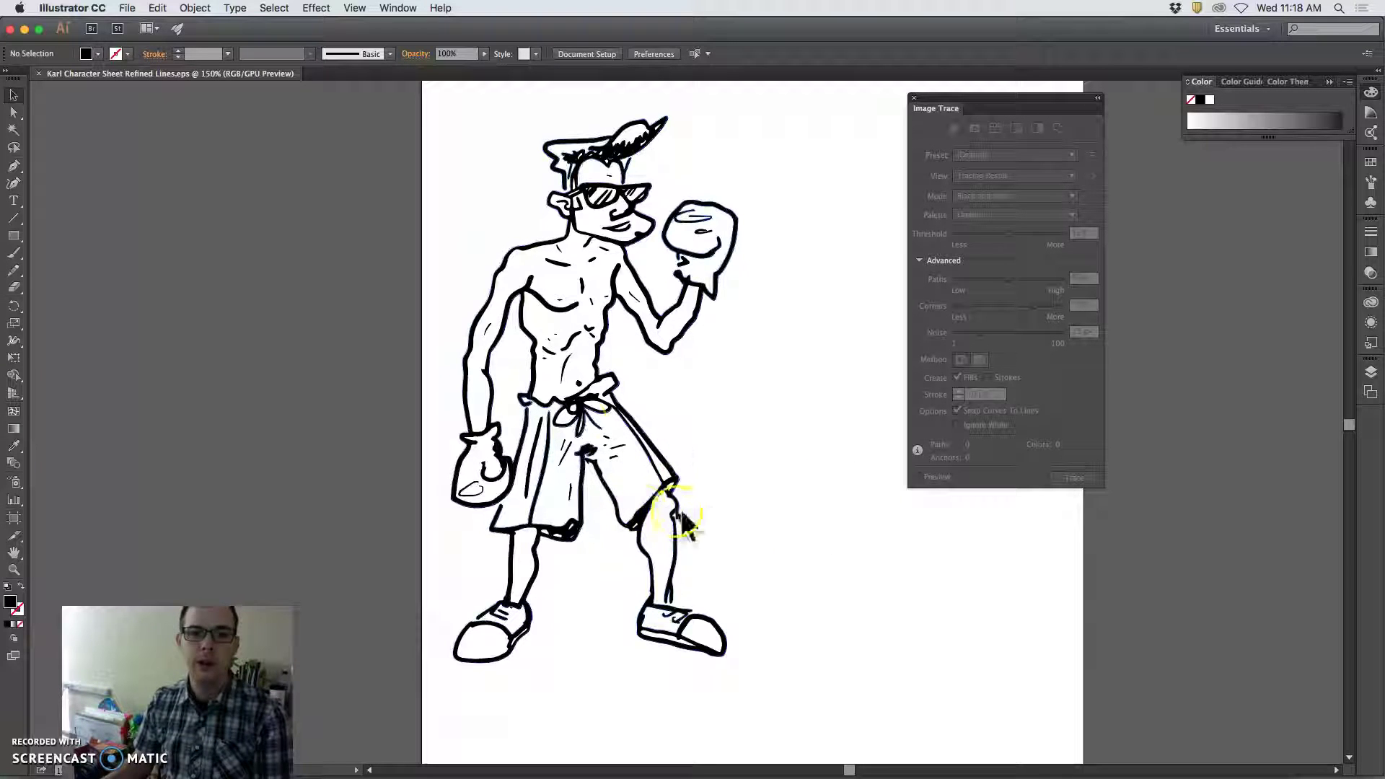
Switch to Photoshop and place Karl Character Sheet Refined Lines.eps from the desktop into the sketch document, aligned over the original figure
left_click(24, 31)
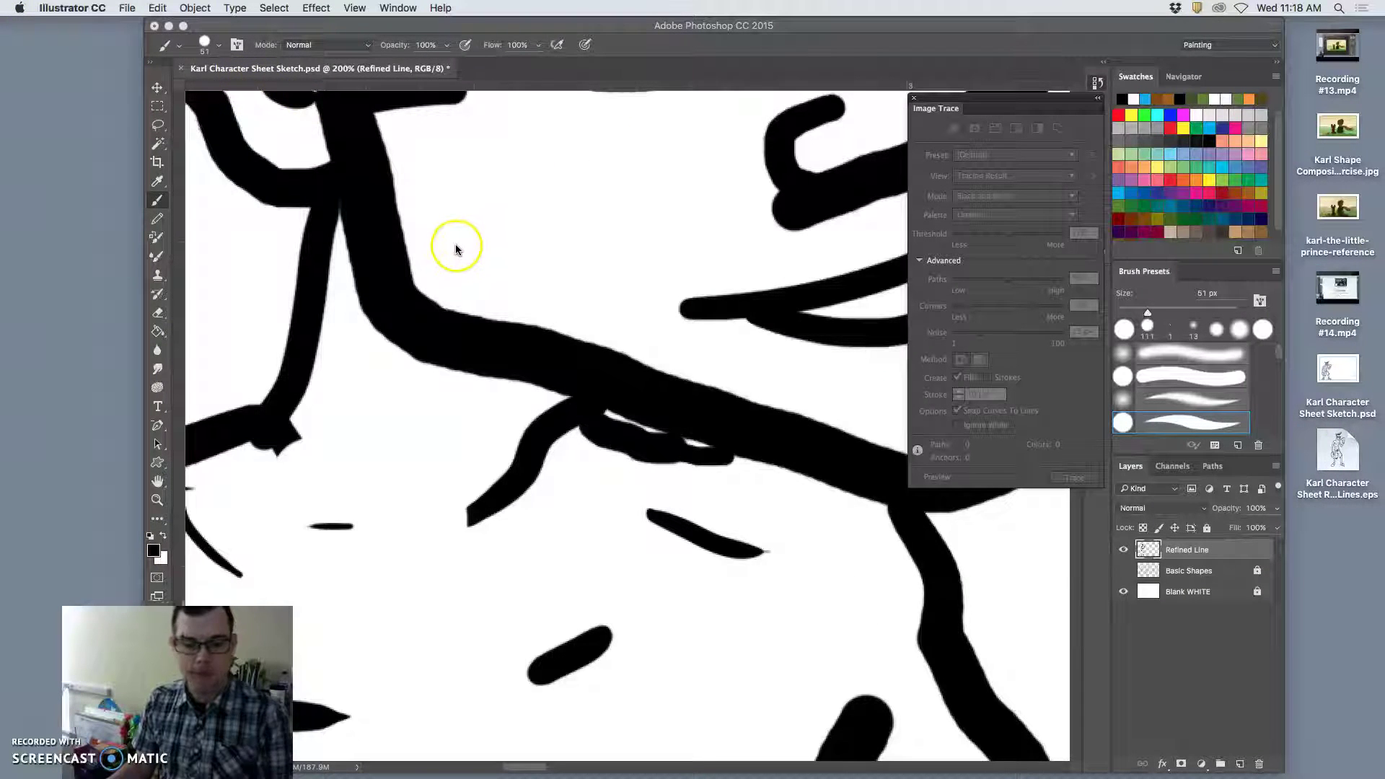
left_click(503, 275)
key("super+minus")
key("super+minus")
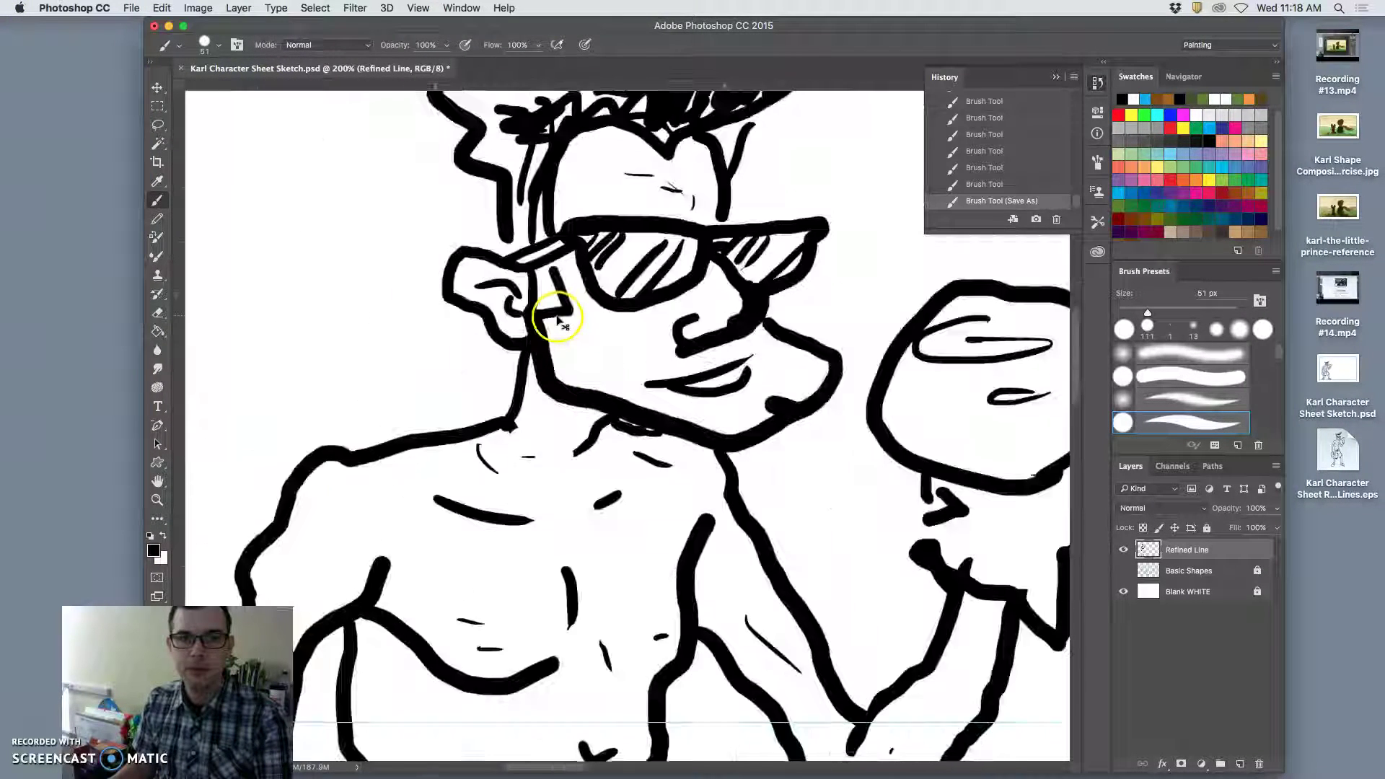
key("super+minus")
key("super+minus")
key("super+minus")
key("super+minus")
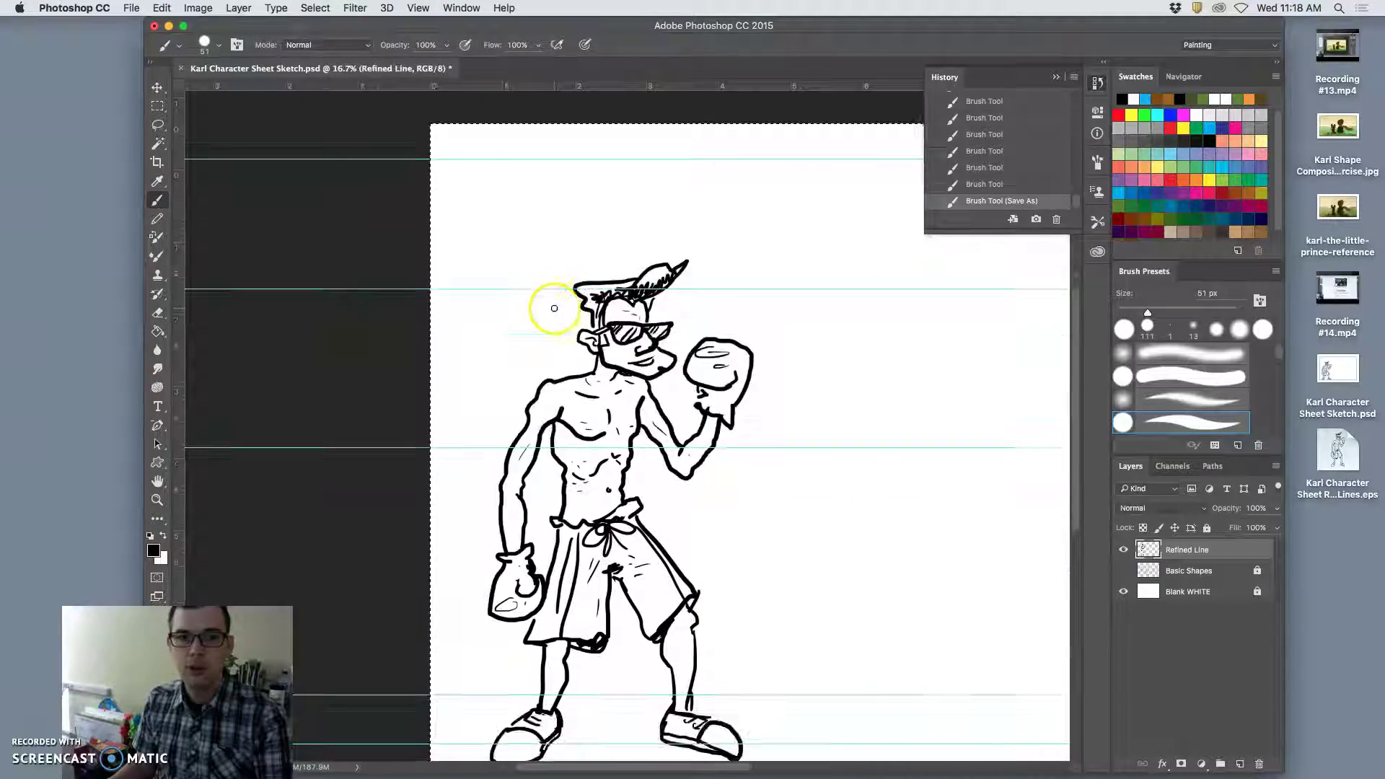
key("super+minus")
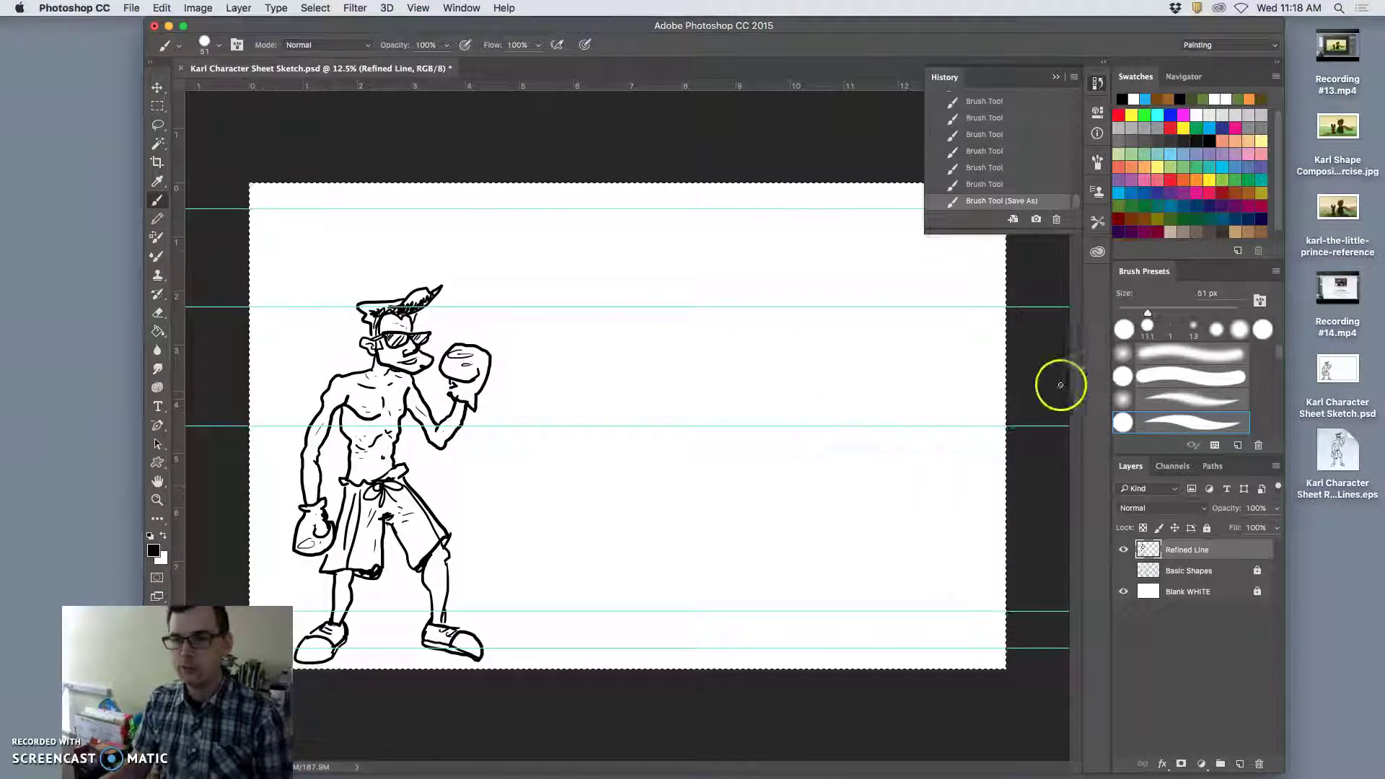
left_click(1335, 462)
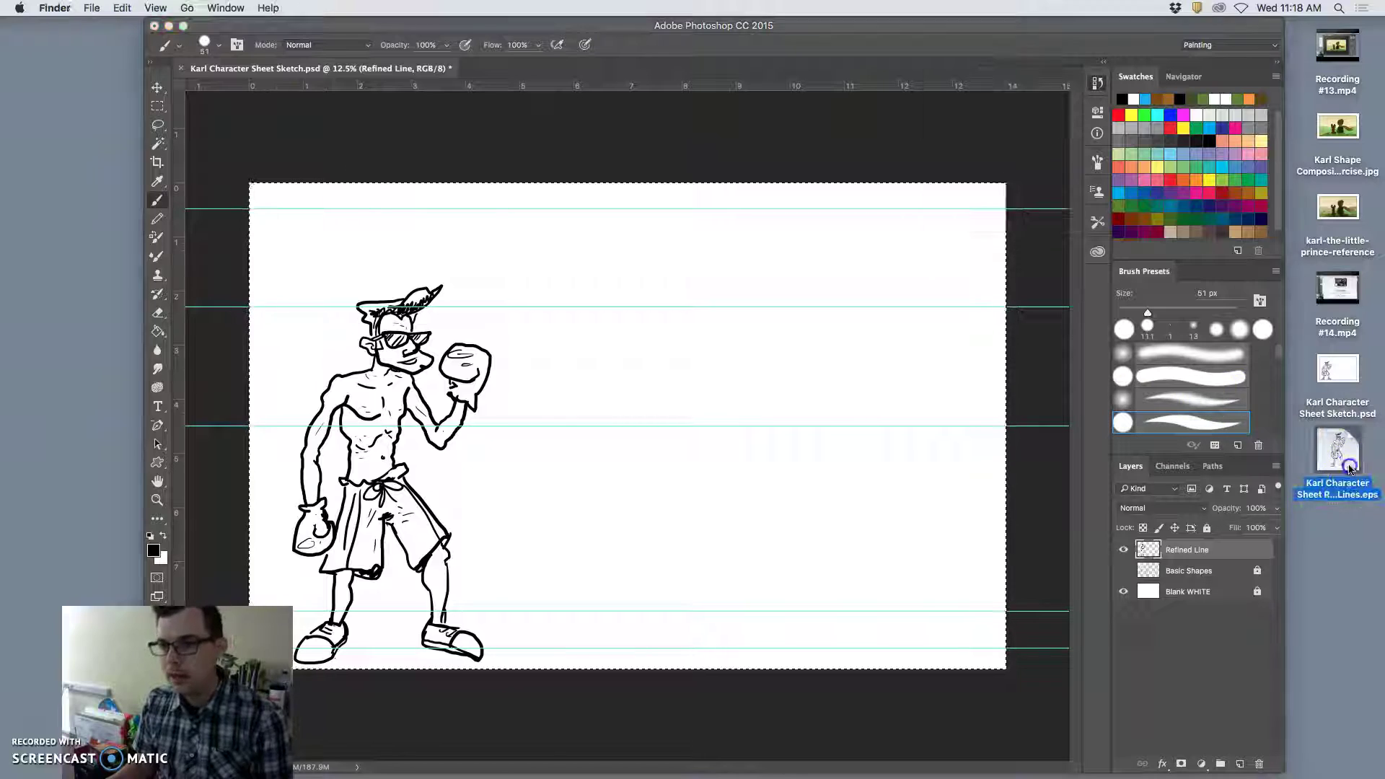
left_click_drag(1335, 467, 626, 462)
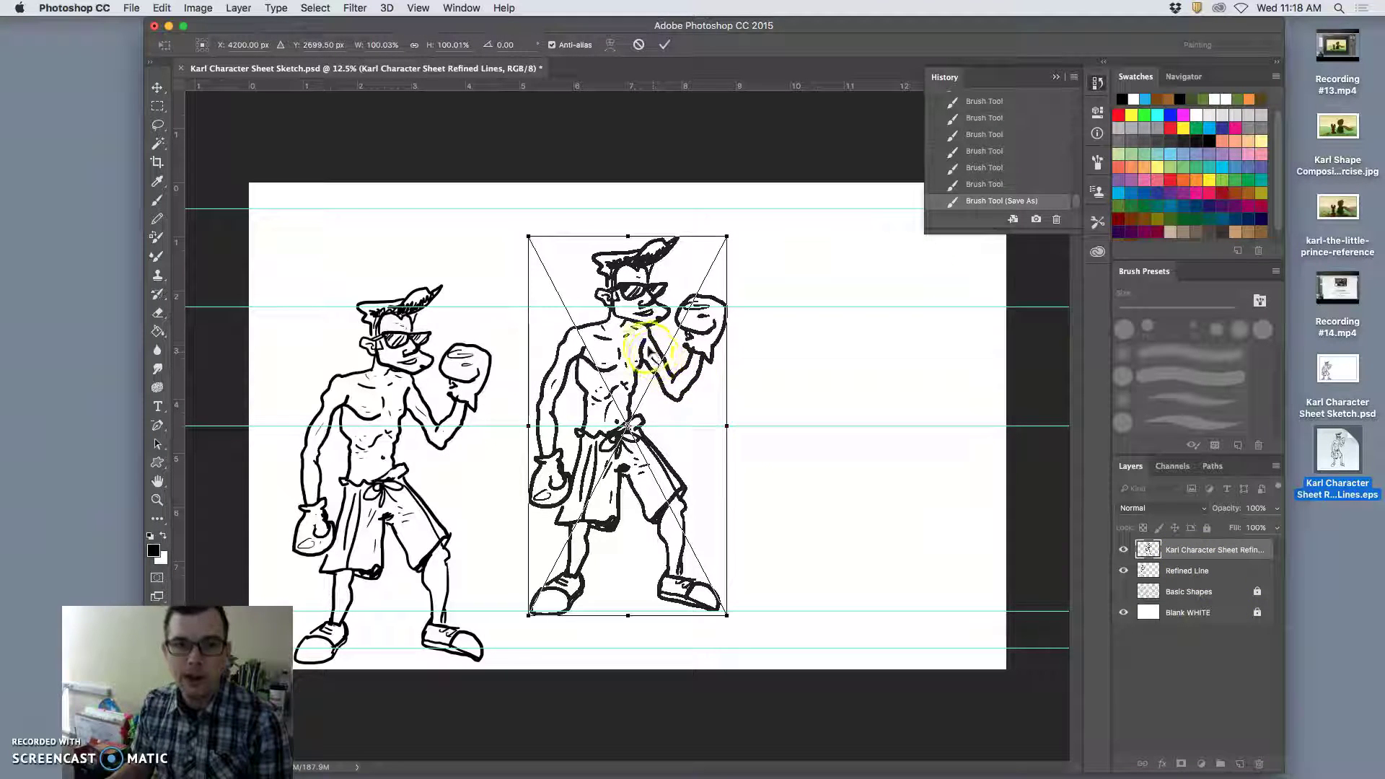
left_click_drag(638, 350, 405, 394)
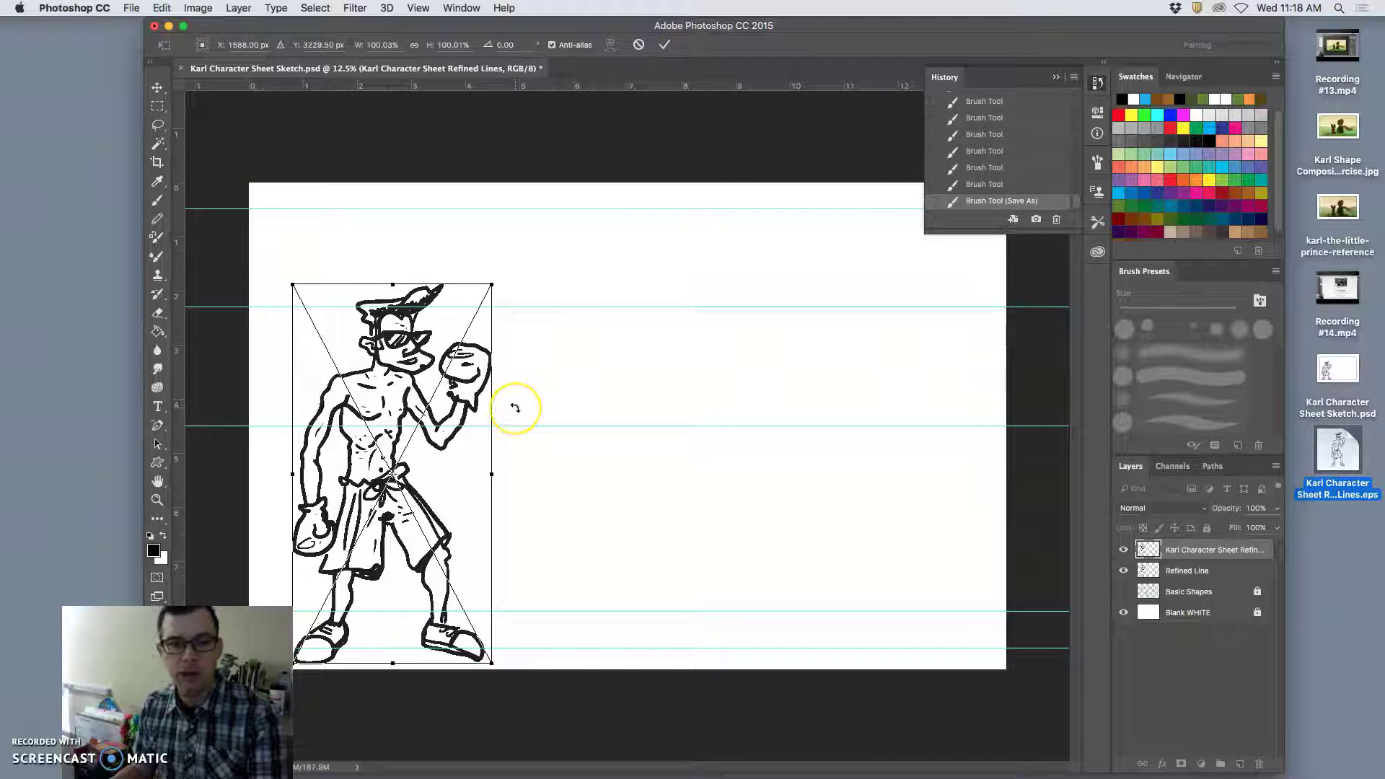
key("Return")
Hide the original Refined Line layer so only the placed vector lines show over the white background
key("super+plus")
key("super+plus")
key("super+plus")
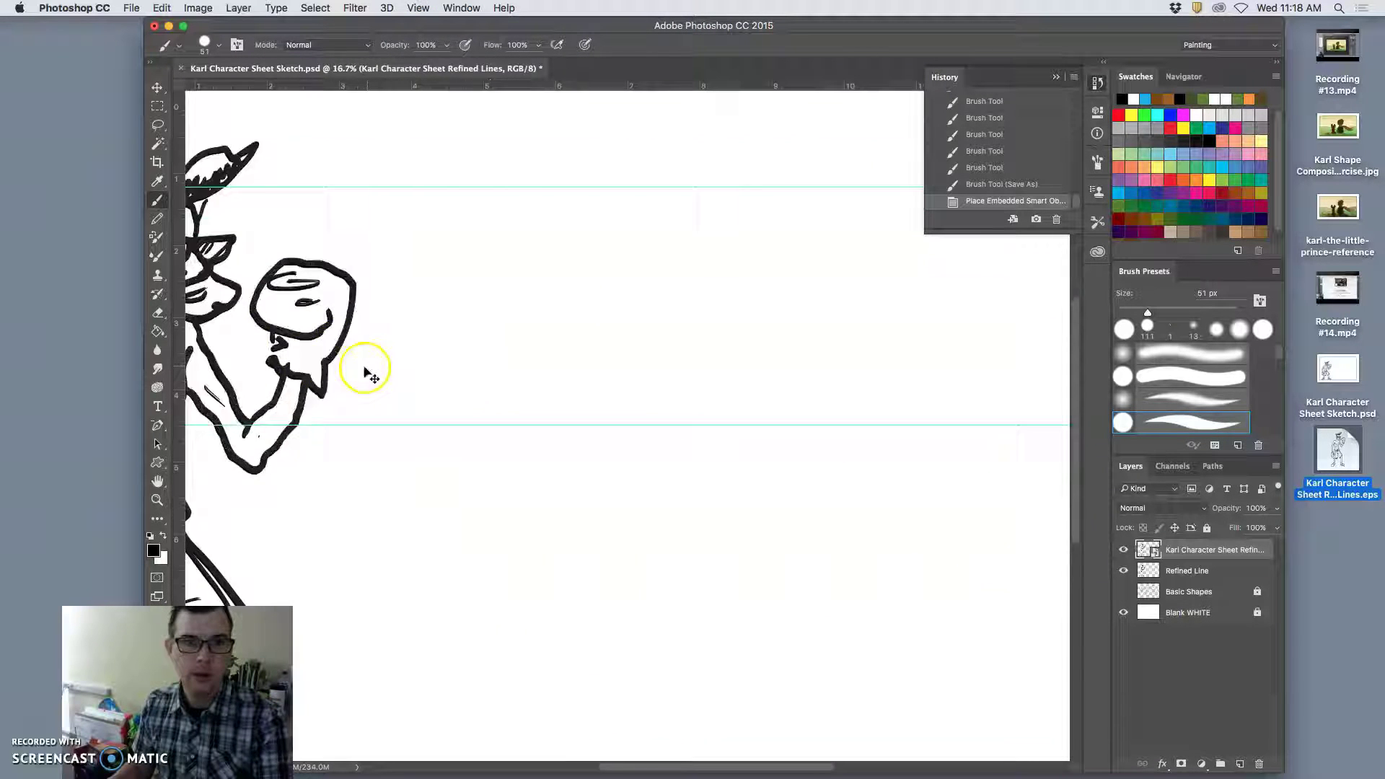
scroll(365, 367, "left", 6)
scroll(365, 368, "left", 5)
key("super+plus")
key("super+plus")
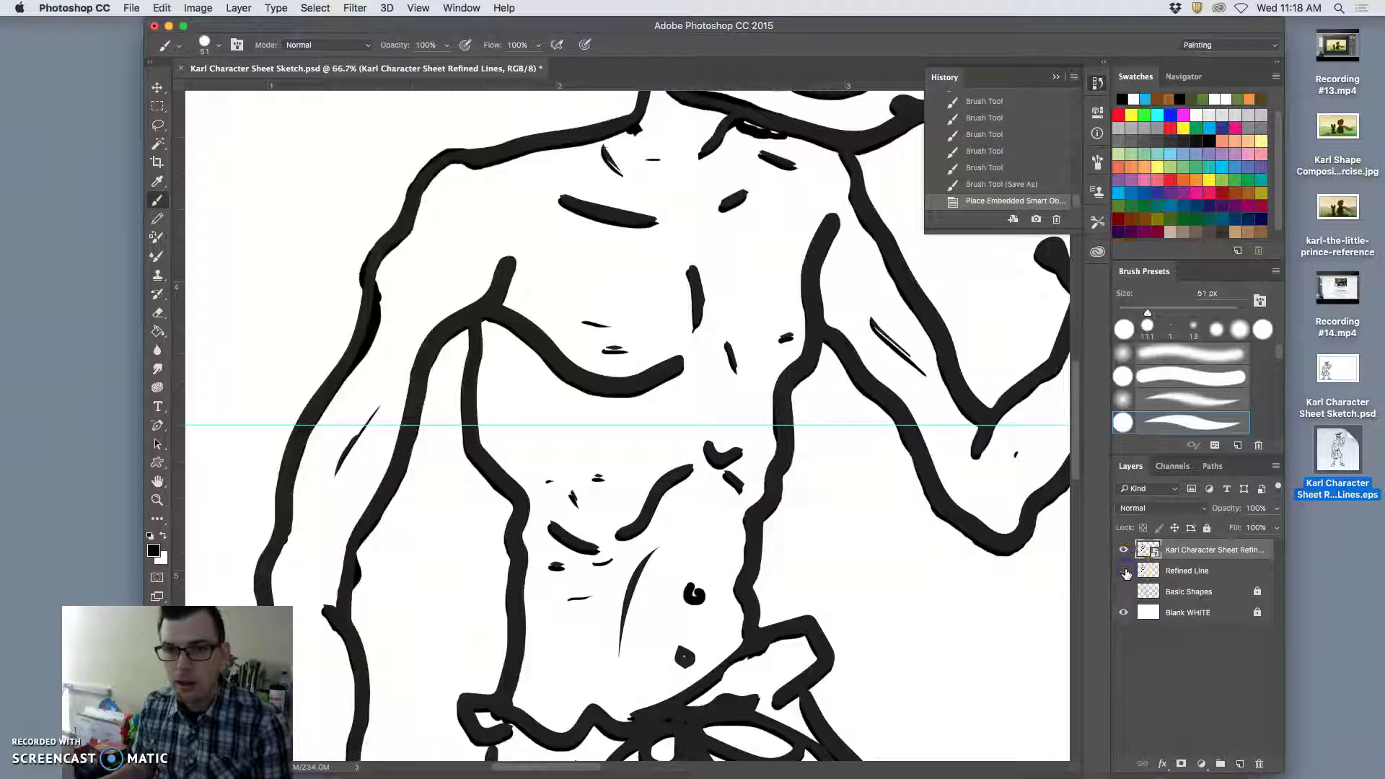
left_click(1123, 570)
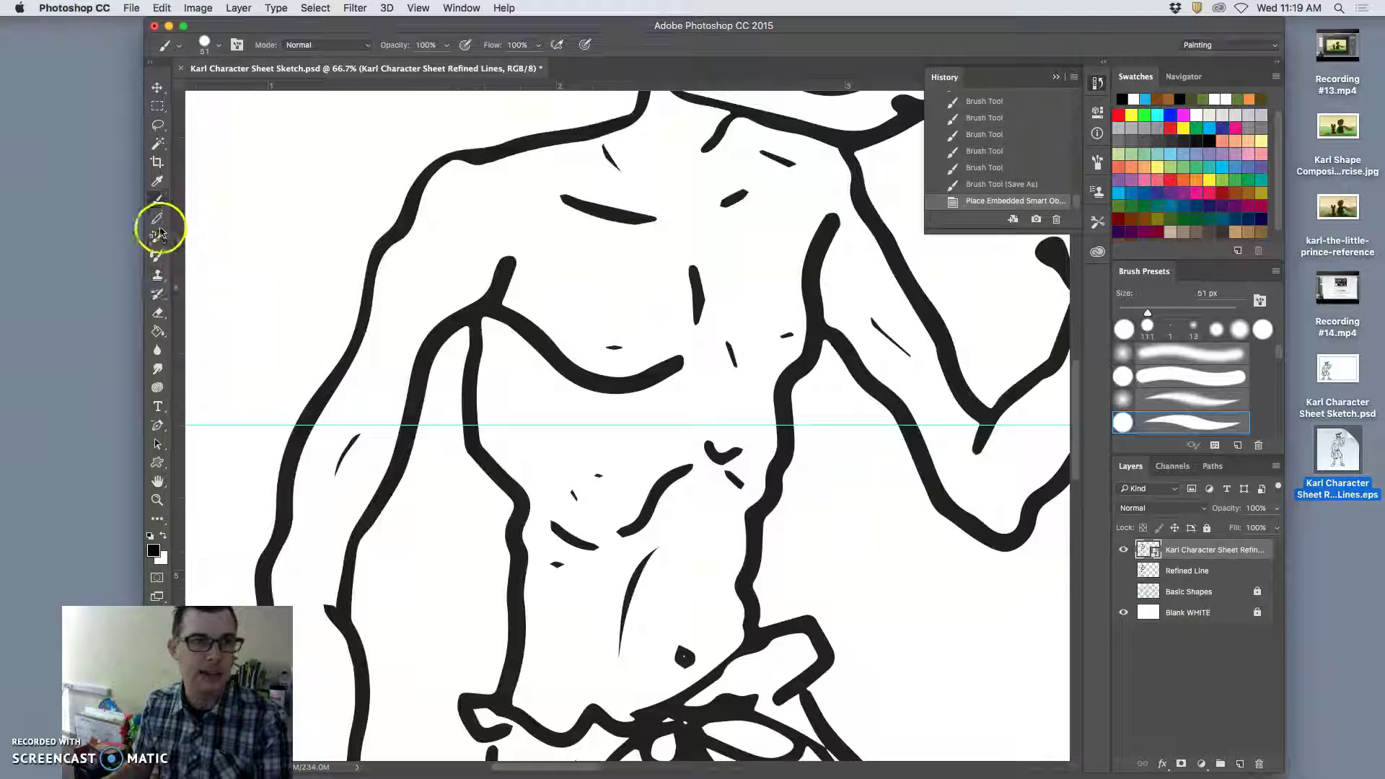
Try to paint on the placed line-art smart object and decline to rasterize it
left_click(505, 256)
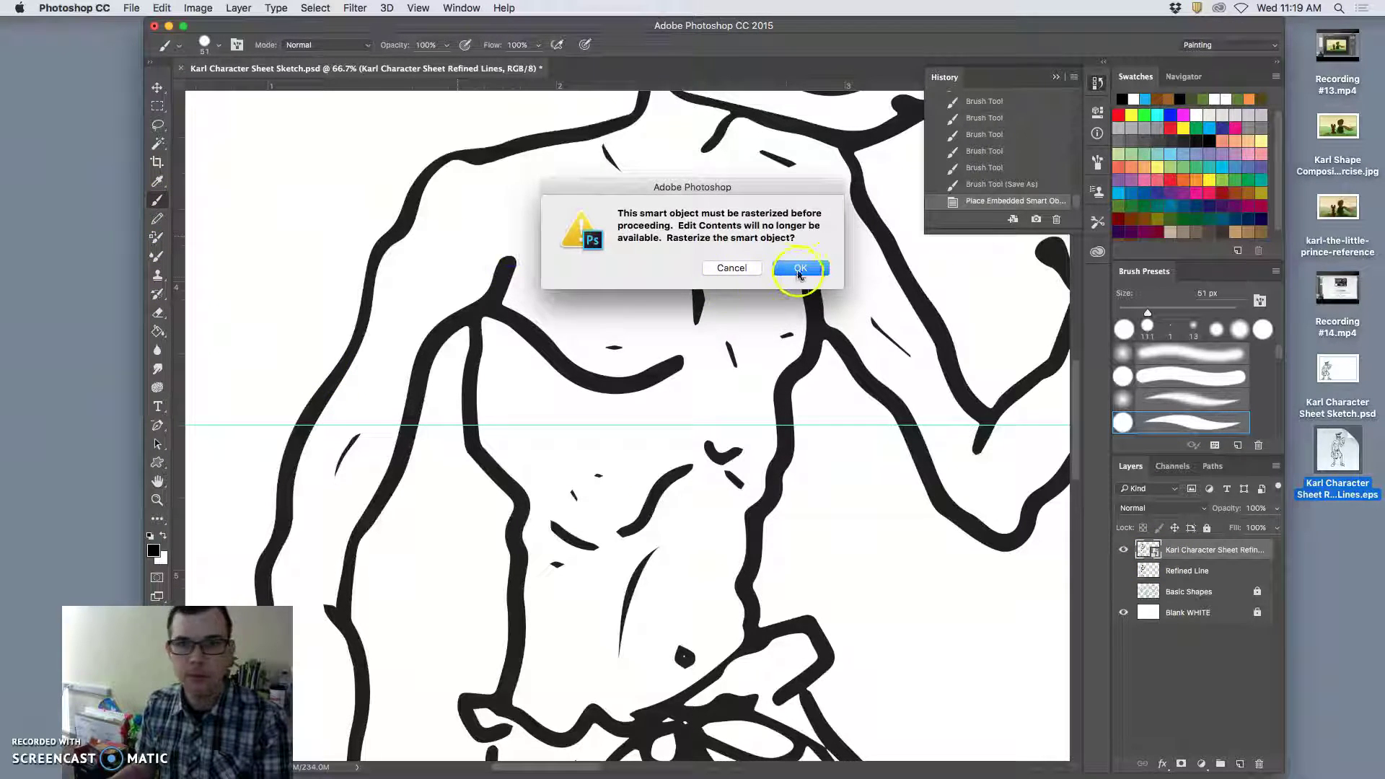
left_click(732, 268)
Check the document's dimensions and resolution in the Image Size settings
key("super+minus")
key("super+minus")
key("super+minus")
key("super+minus")
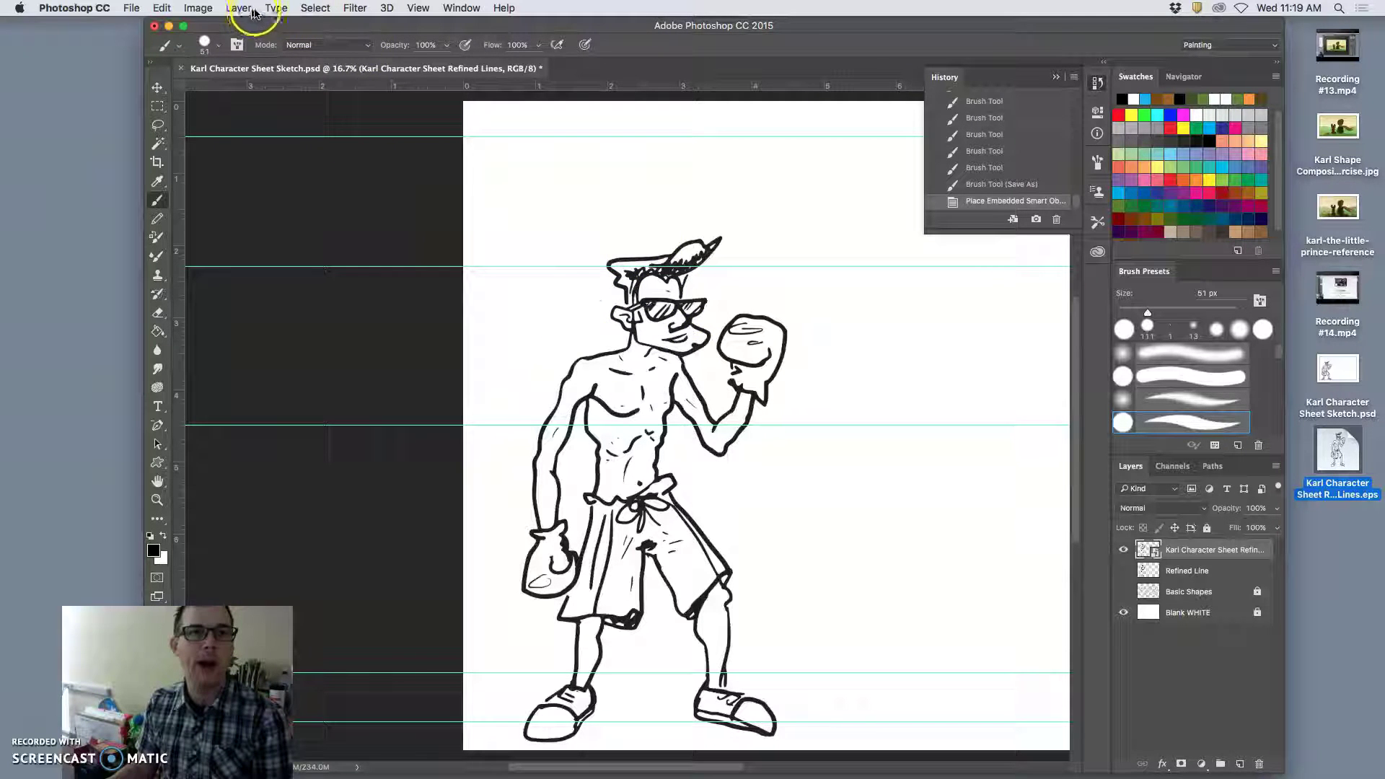
left_click(209, 8)
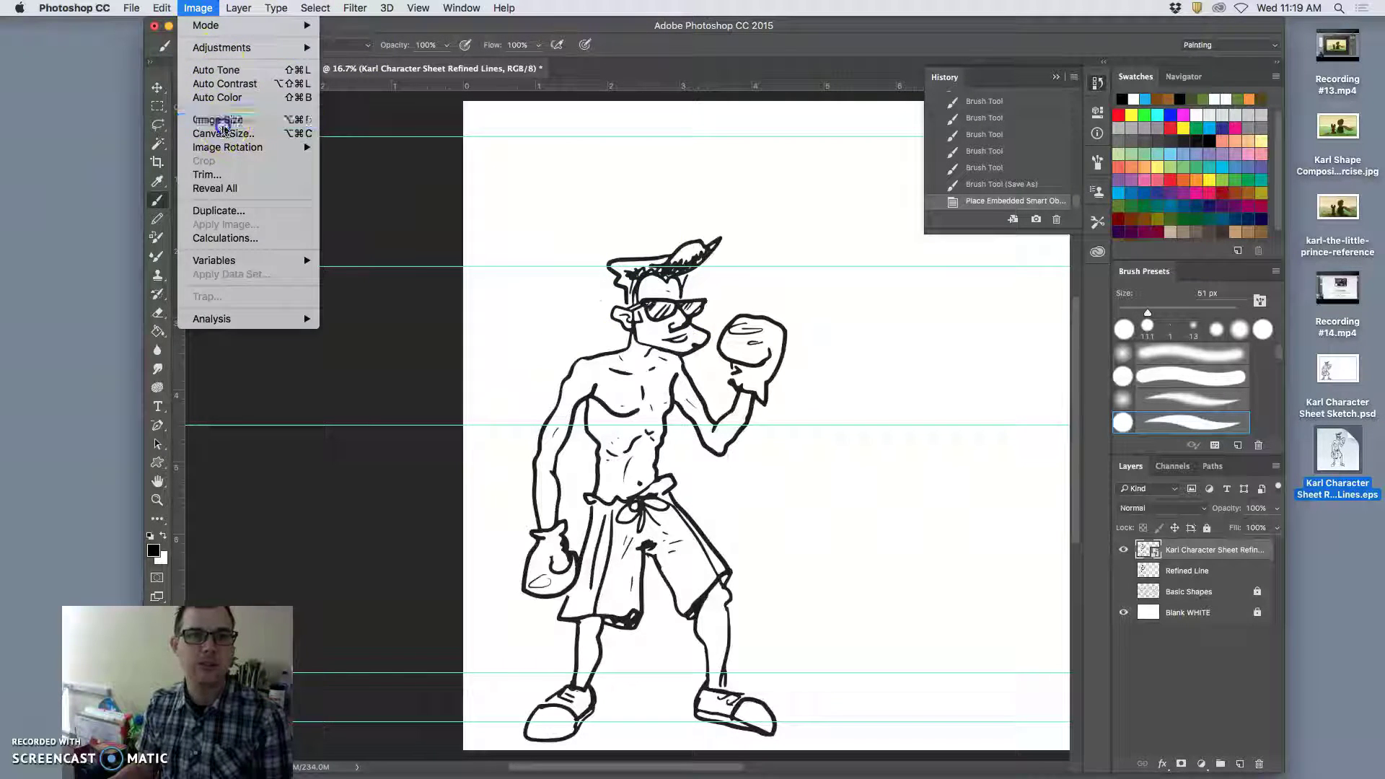
left_click(216, 121)
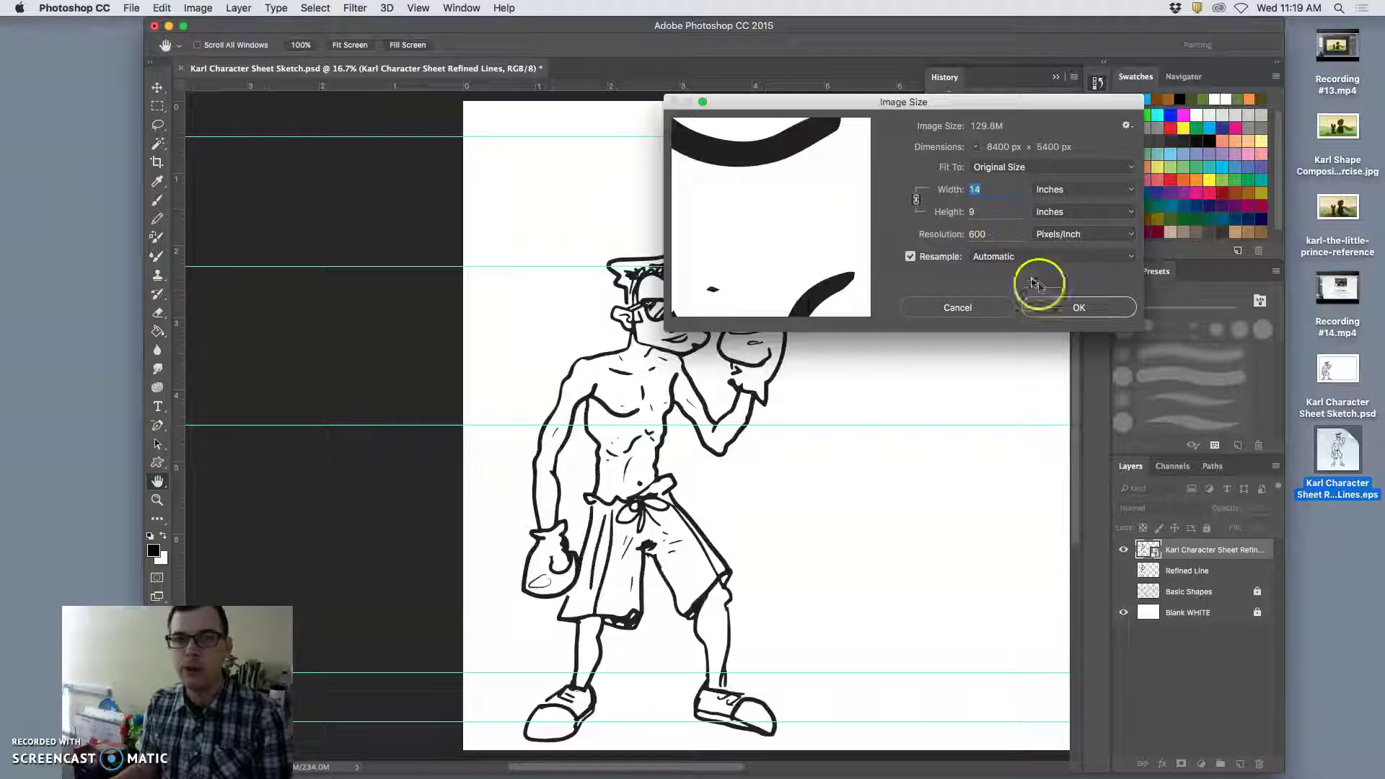
left_click(1054, 307)
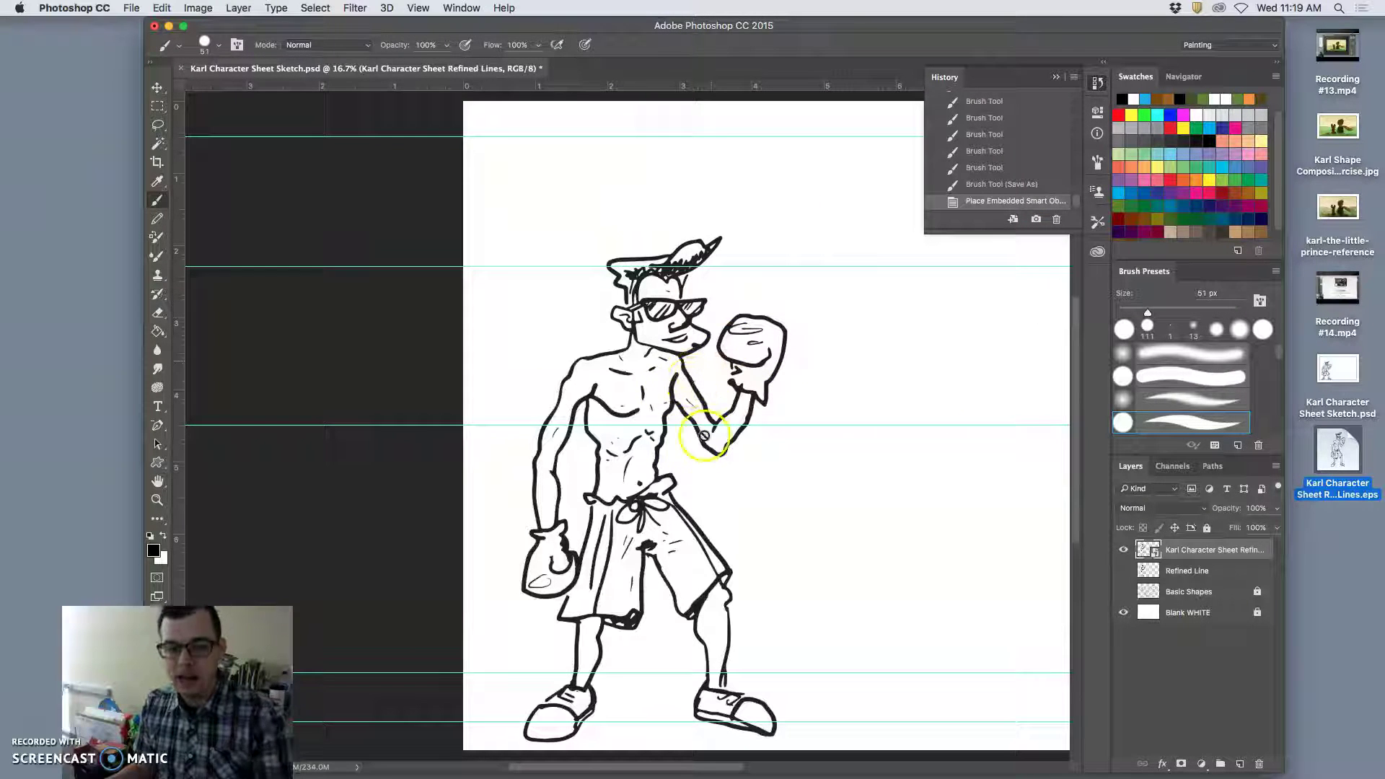
Examine the edge quality of the placed lines up close on the torso and the raised glove
key("super+equal")
key("super+equal")
key("super+equal")
key("super+equal")
key("super+equal")
key("super+equal")
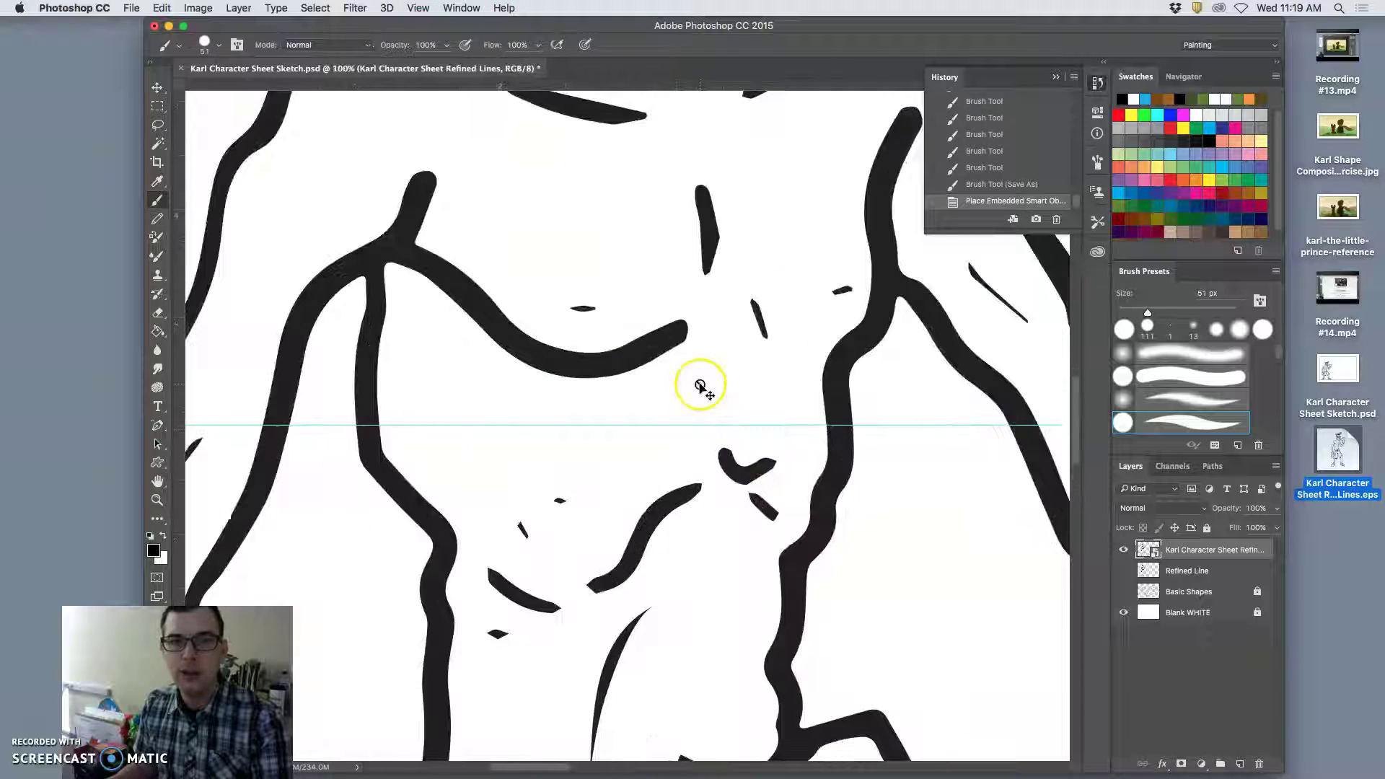
scroll(743, 339, "right", 10)
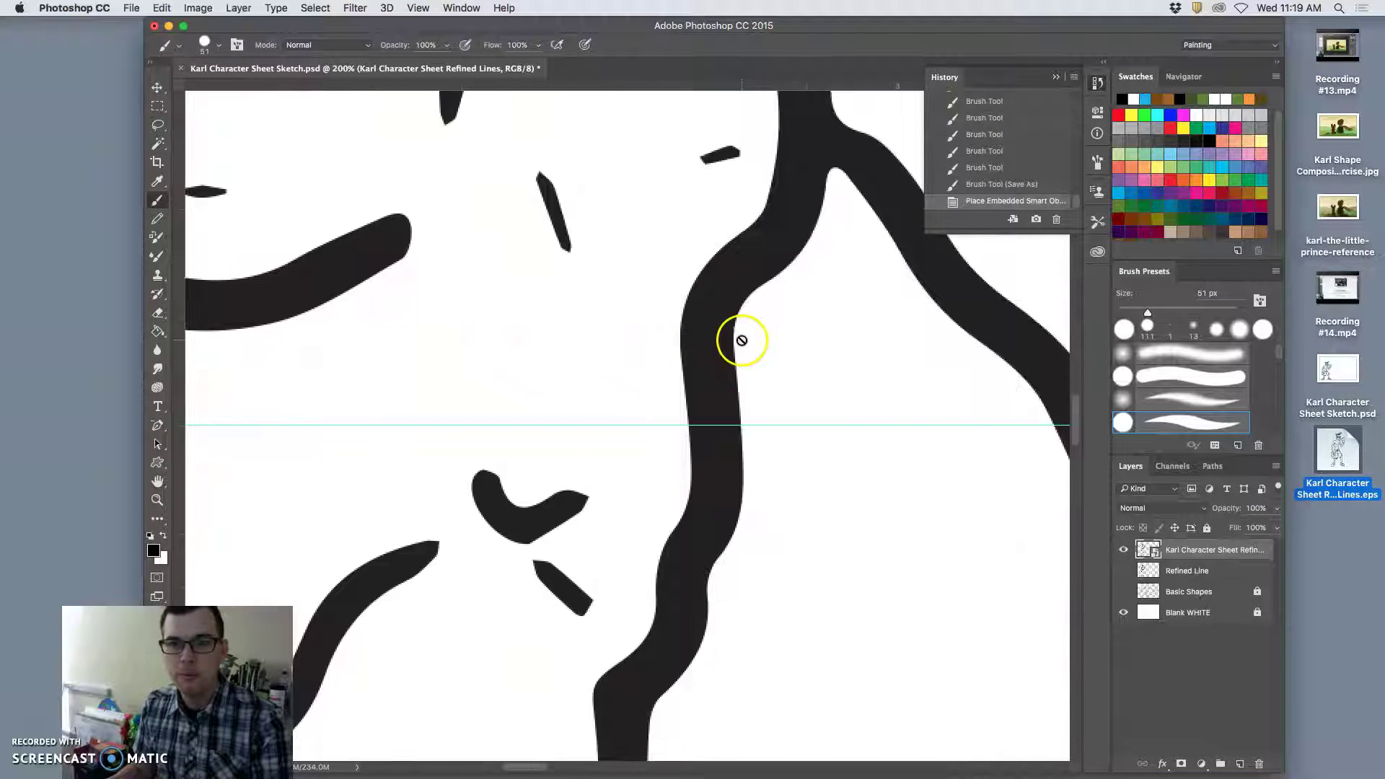
scroll(741, 341, "up", 10)
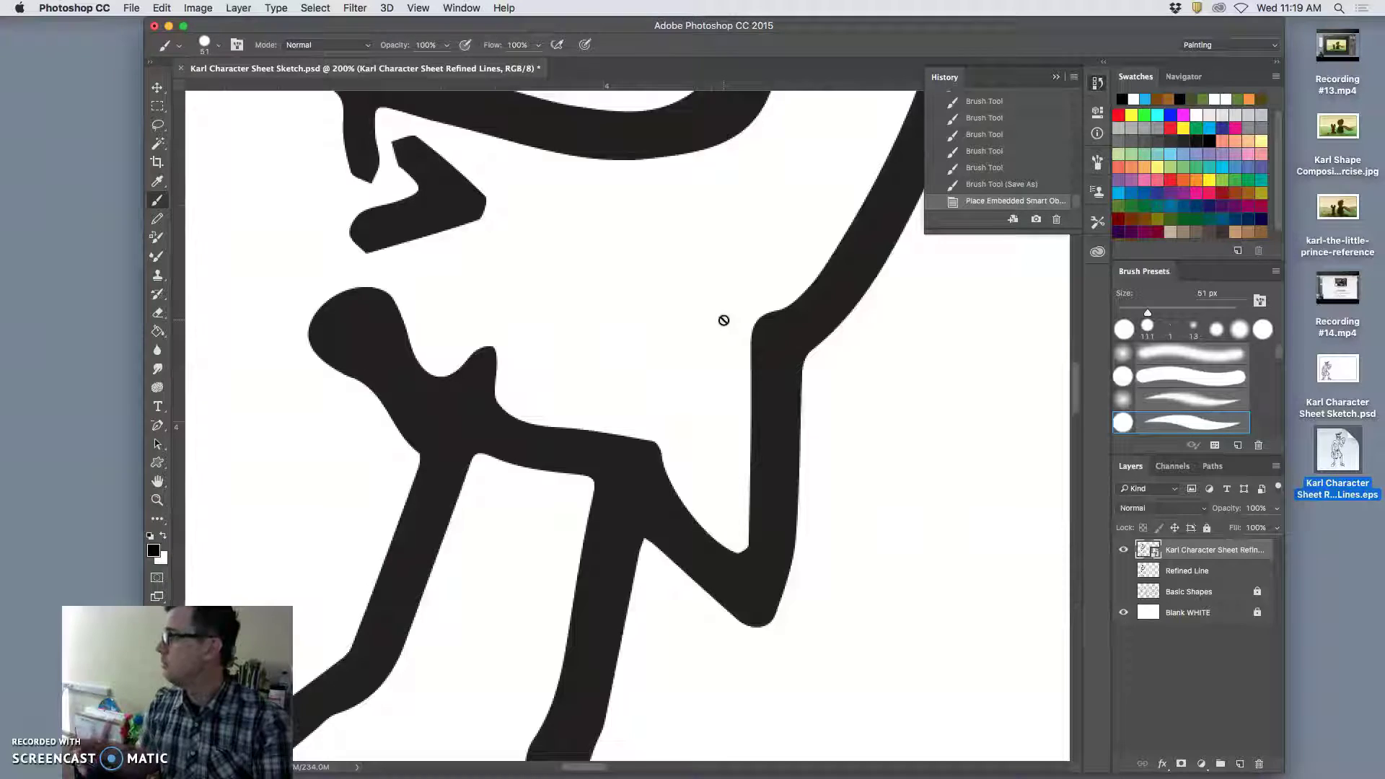
Review the placed line art across the whole figure, from the raised glove down to the shoes
key("super+minus")
key("super+minus")
key("super+minus")
key("super+minus")
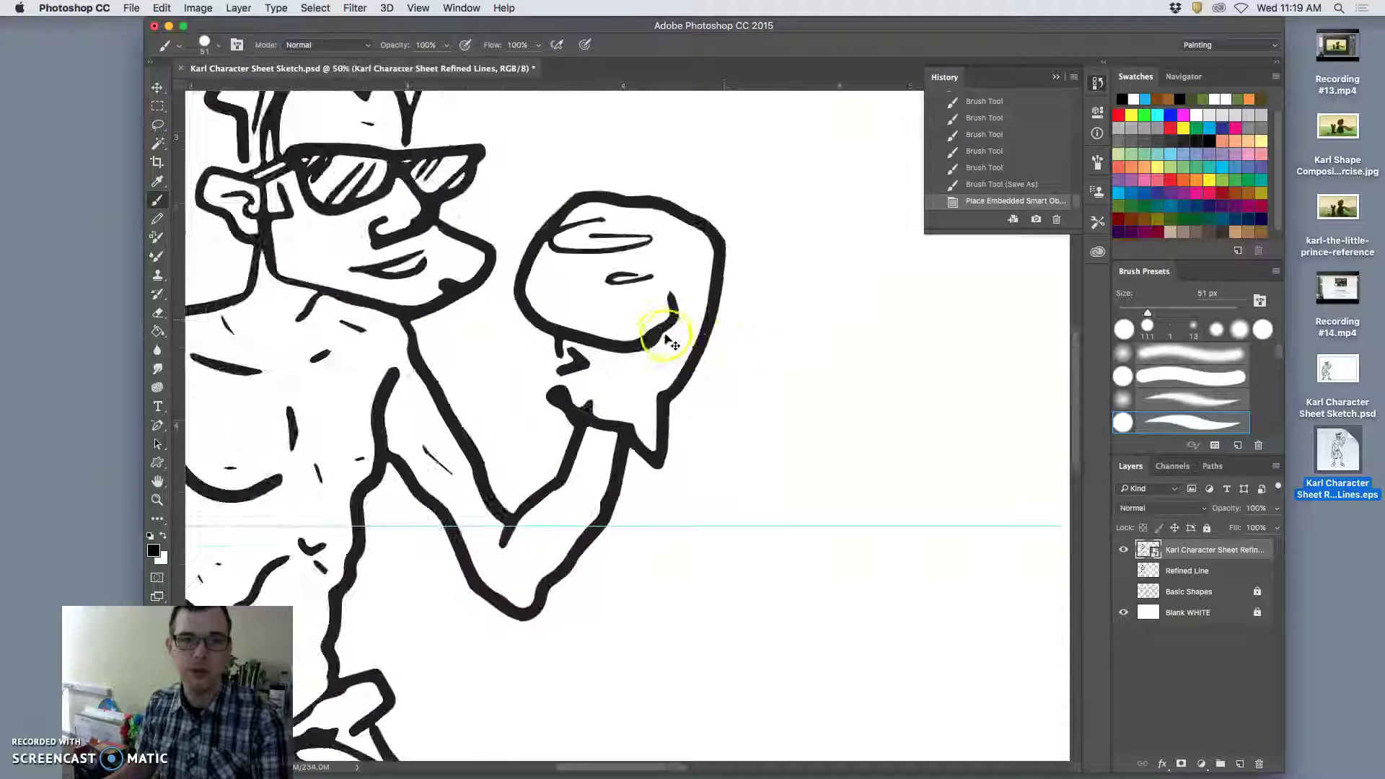
left_click_drag(1147, 550, 1148, 562)
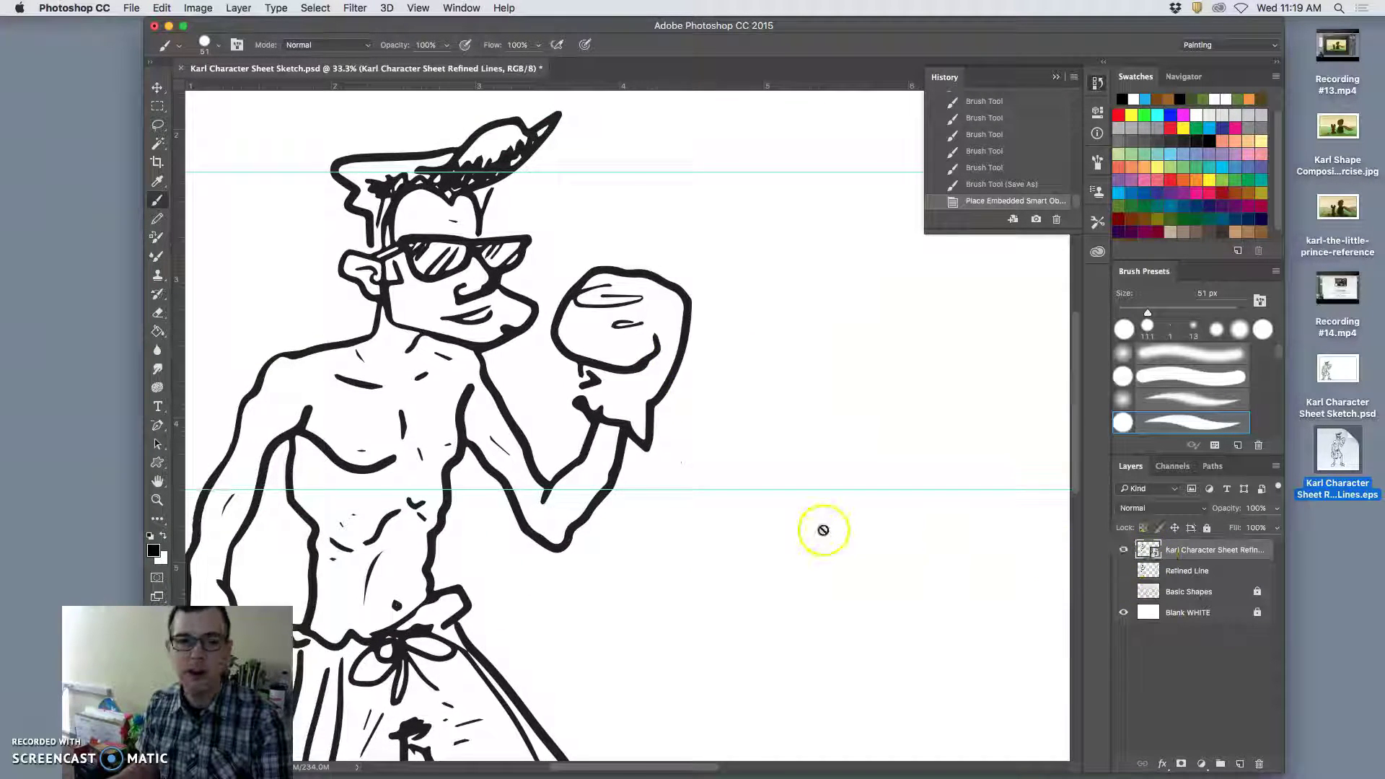
scroll(822, 529, "left", 5)
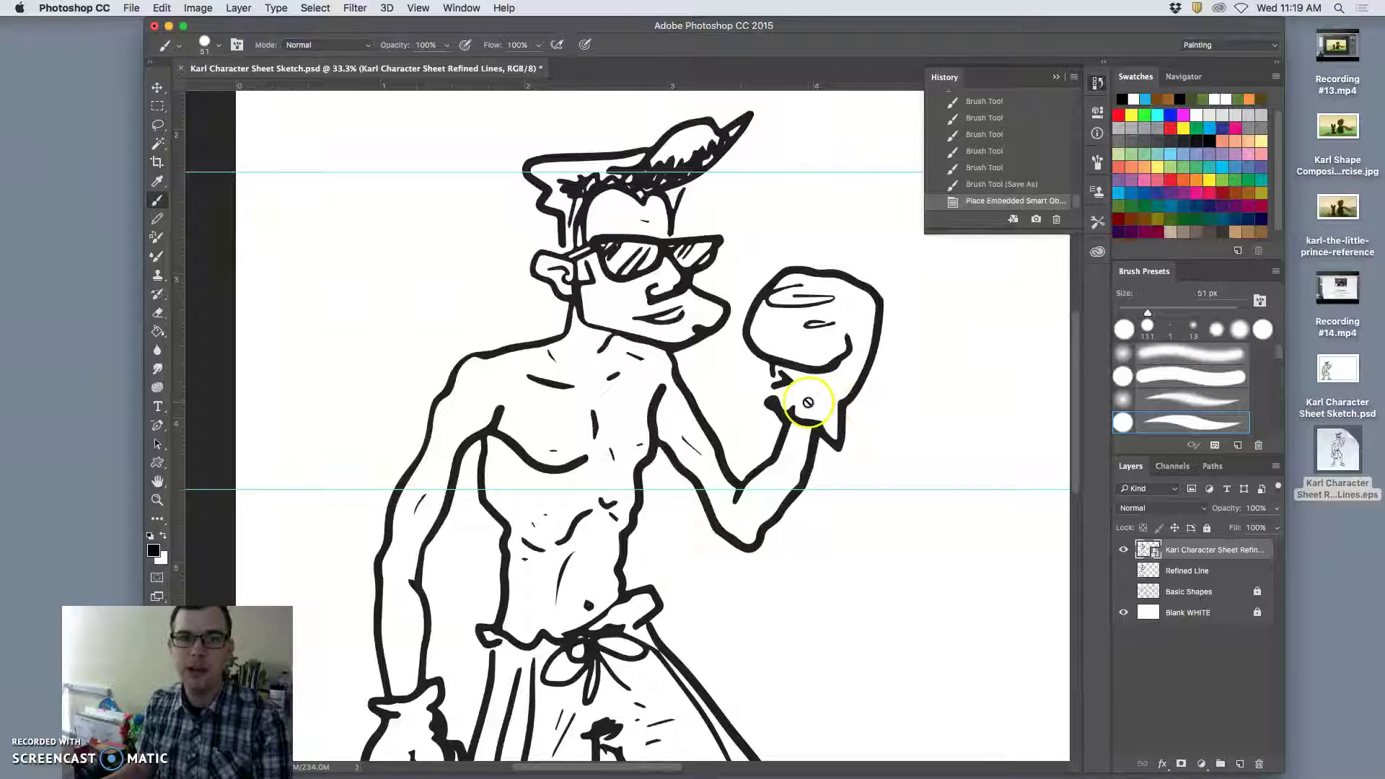
scroll(808, 401, "down", 2)
scroll(747, 414, "down", 10)
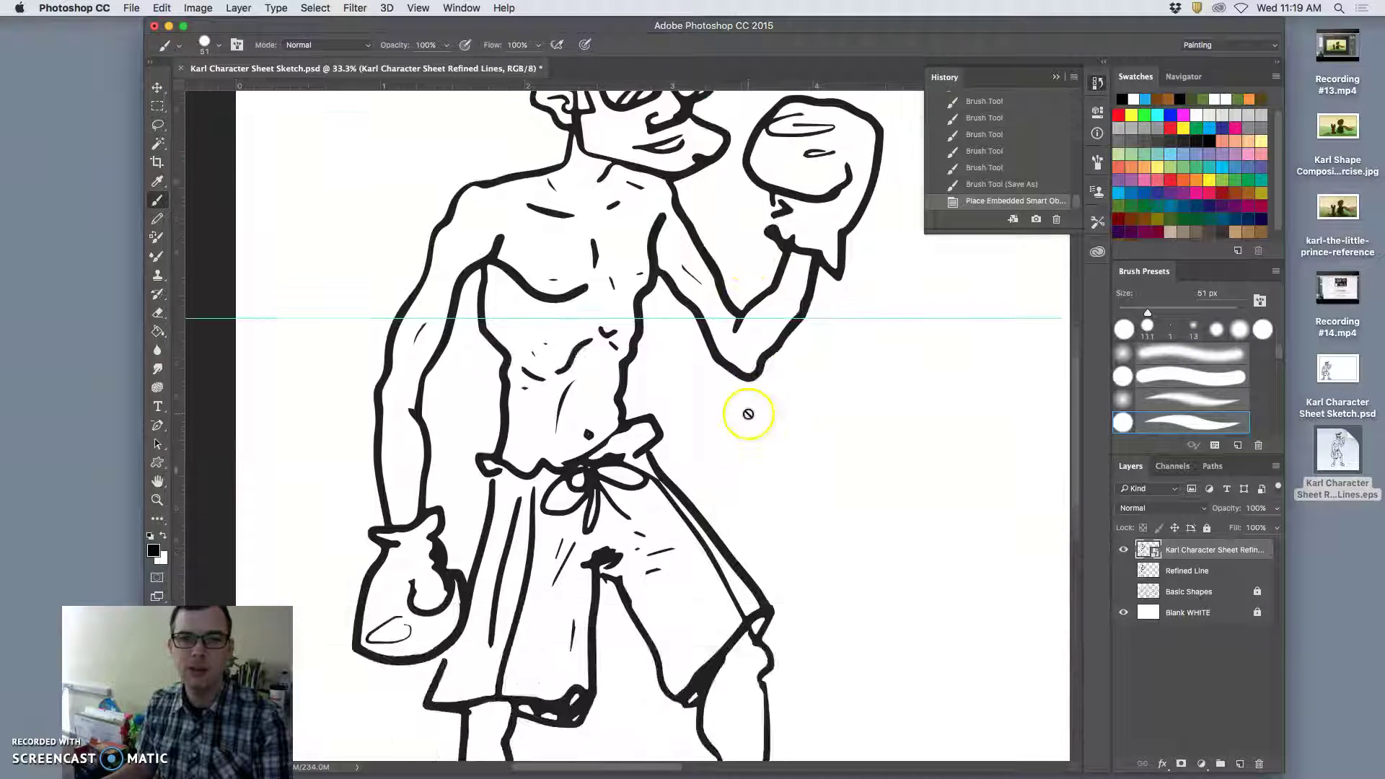
key("super+minus")
scroll(807, 437, "down", 1)
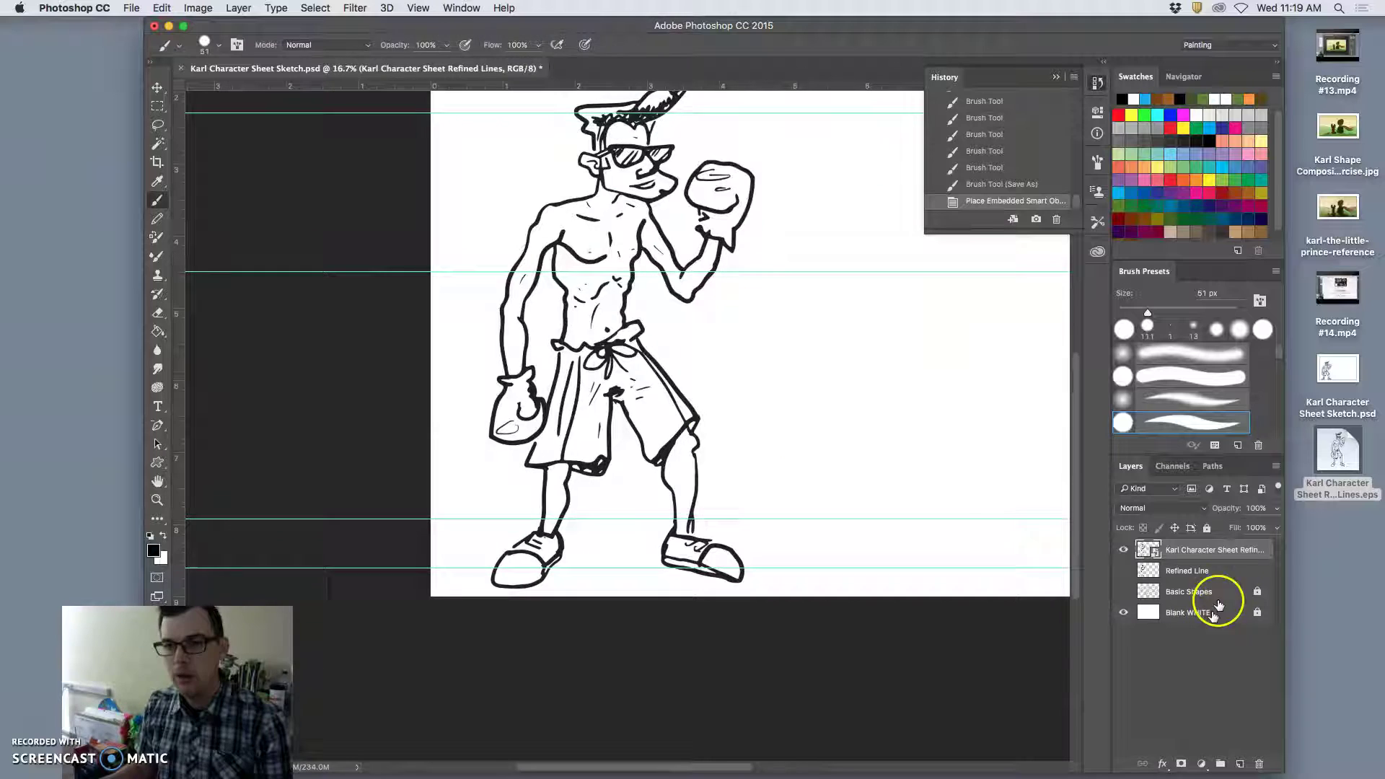
Lock the placed line-art layer and add a new layer named Flat Color directly beneath it
left_click(1207, 529)
left_click(1219, 573)
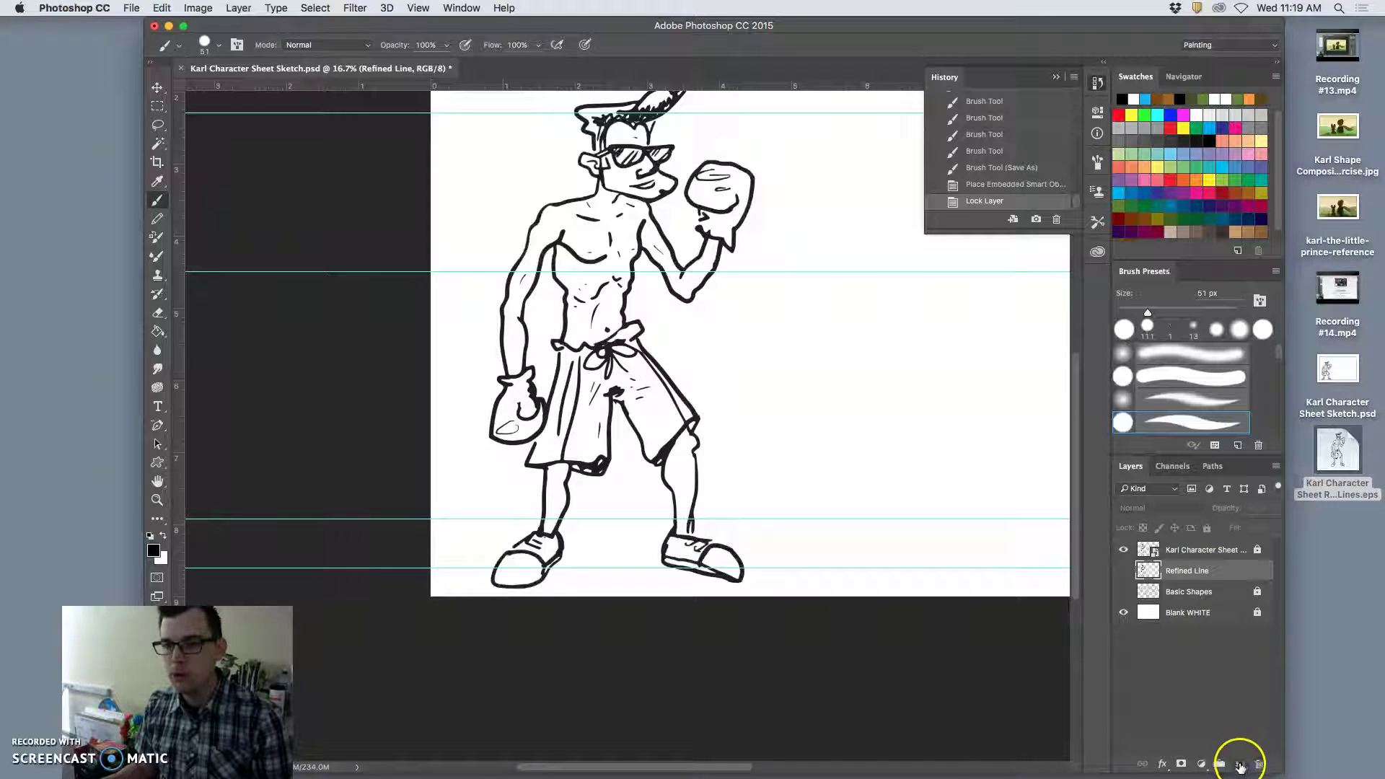
left_click(1239, 765)
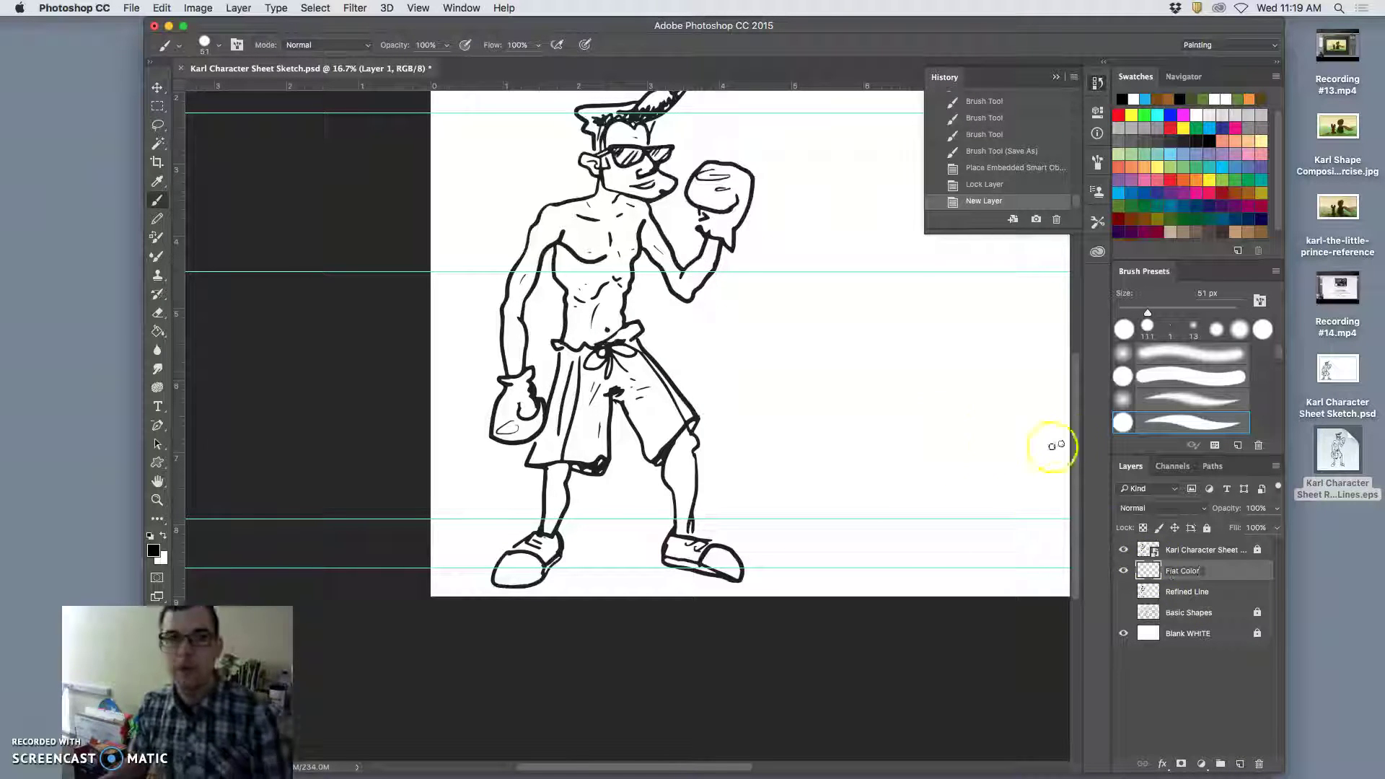
left_click(1190, 550)
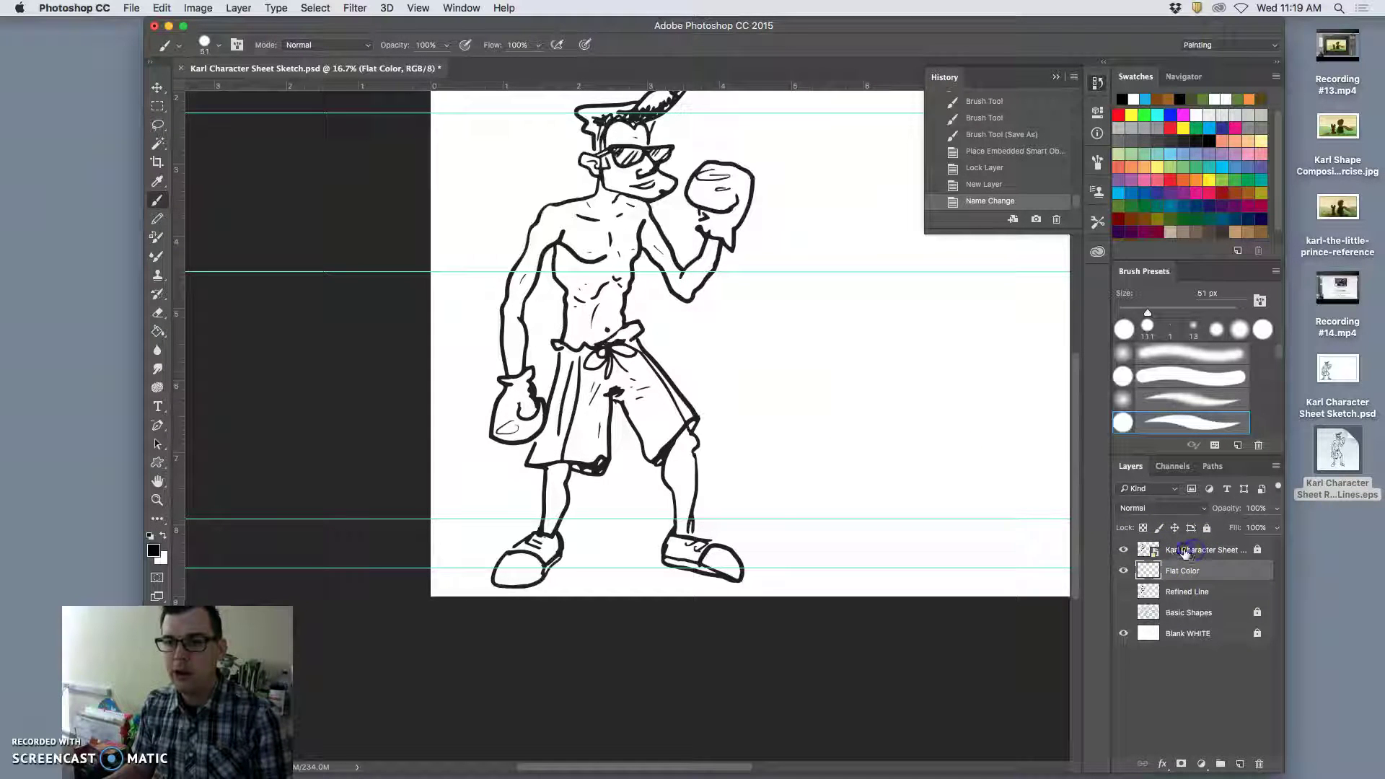
Select the boxer's bare torso and arms on the line-art layer using the Magic Wand limited to contiguous pixels
left_click_drag(1185, 552, 1172, 551)
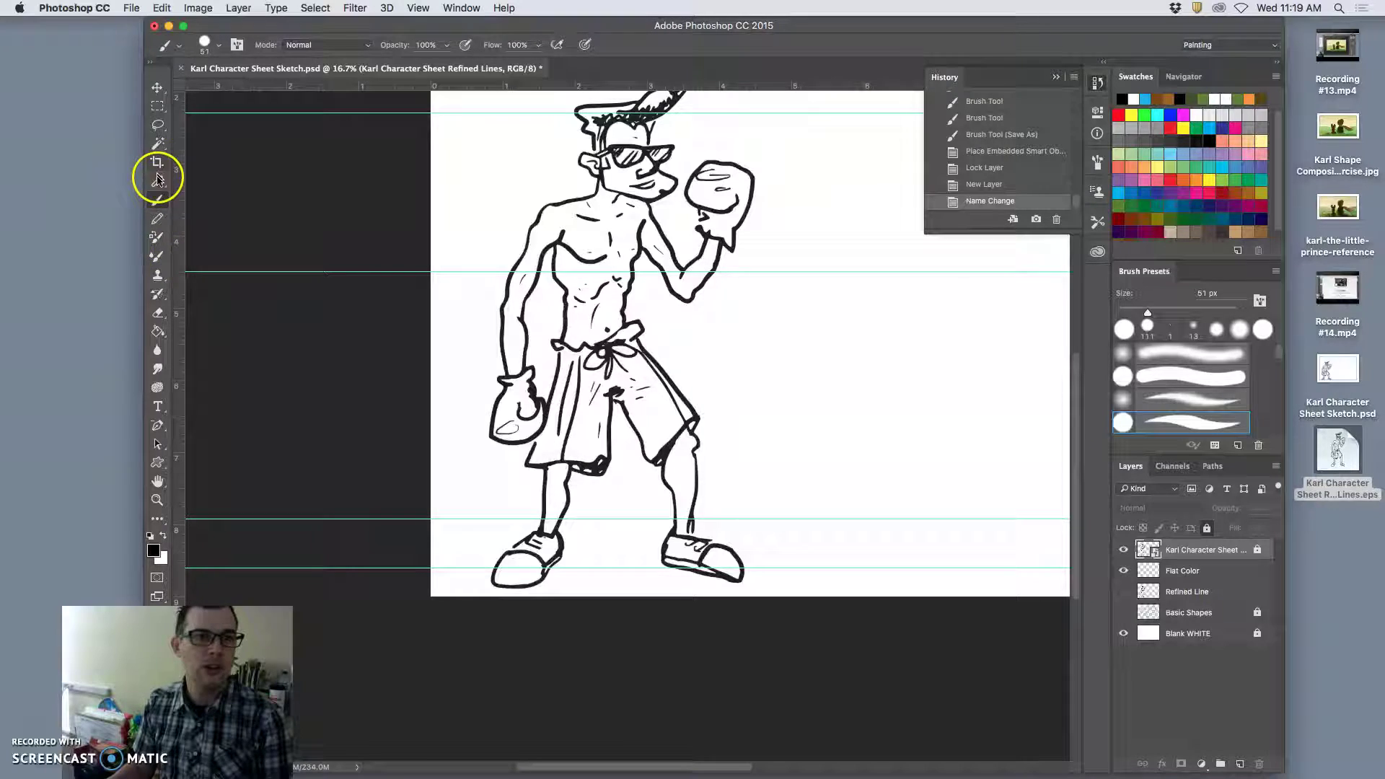
left_click(157, 143)
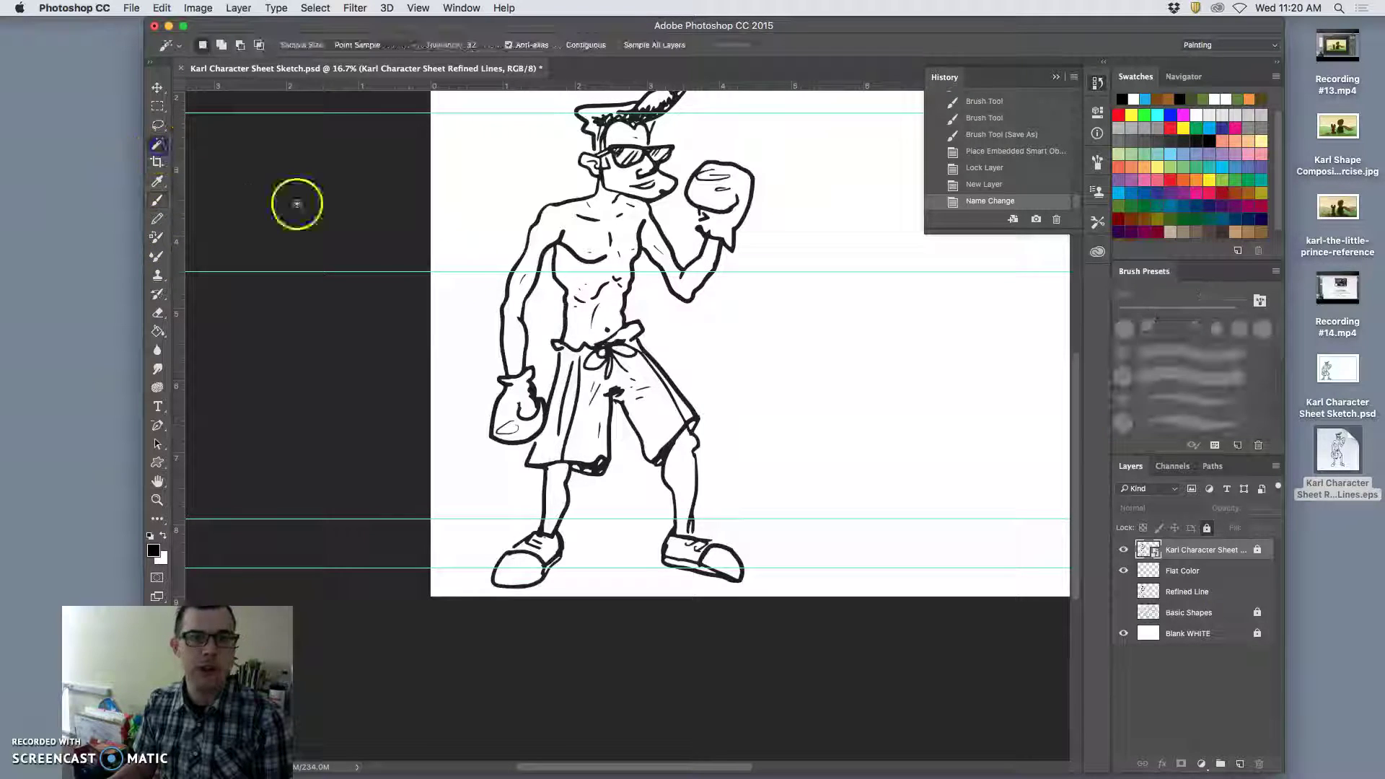
left_click(589, 241)
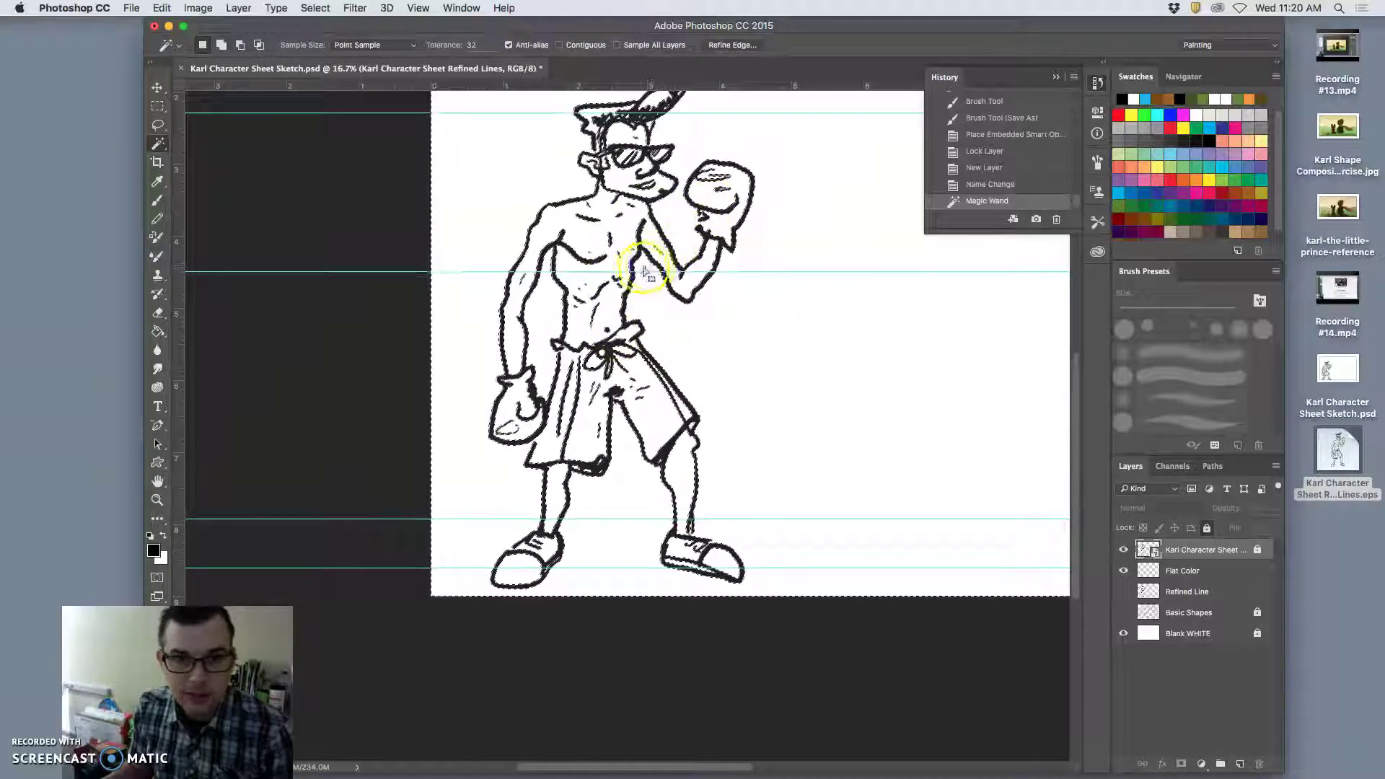
left_click(570, 44)
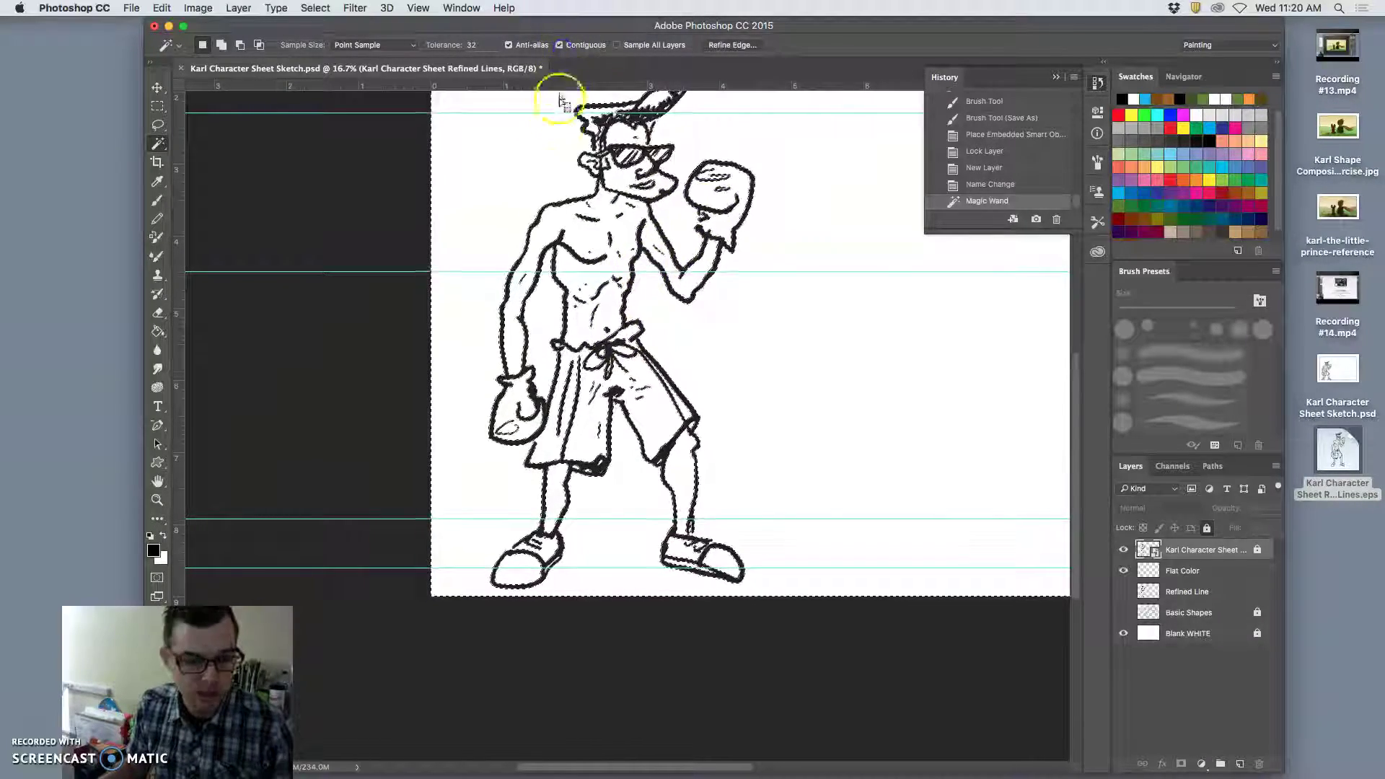
key("super+d")
left_click(589, 241)
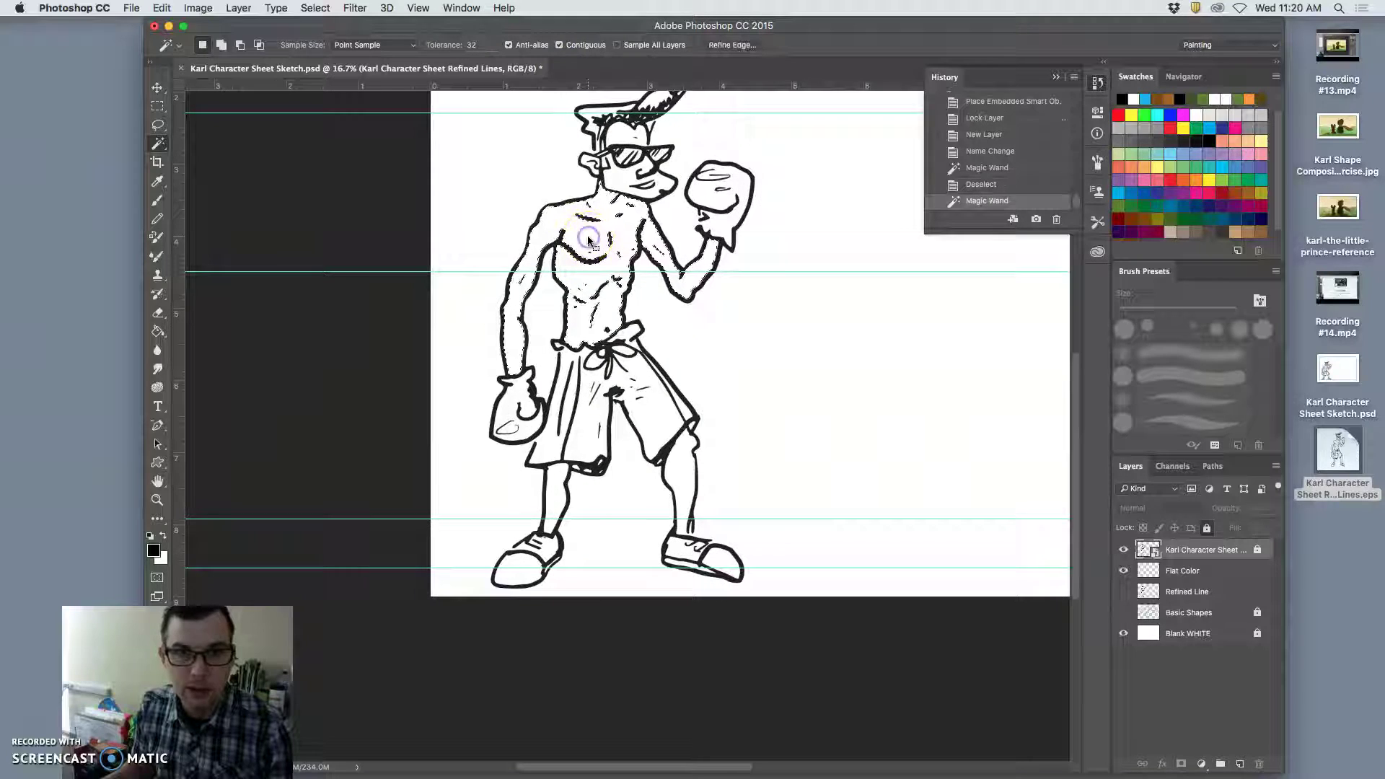
Fill the selected torso and arms with Pastel Yellow Orange on the Flat Color layer using the Paint Bucket
left_click(1253, 142)
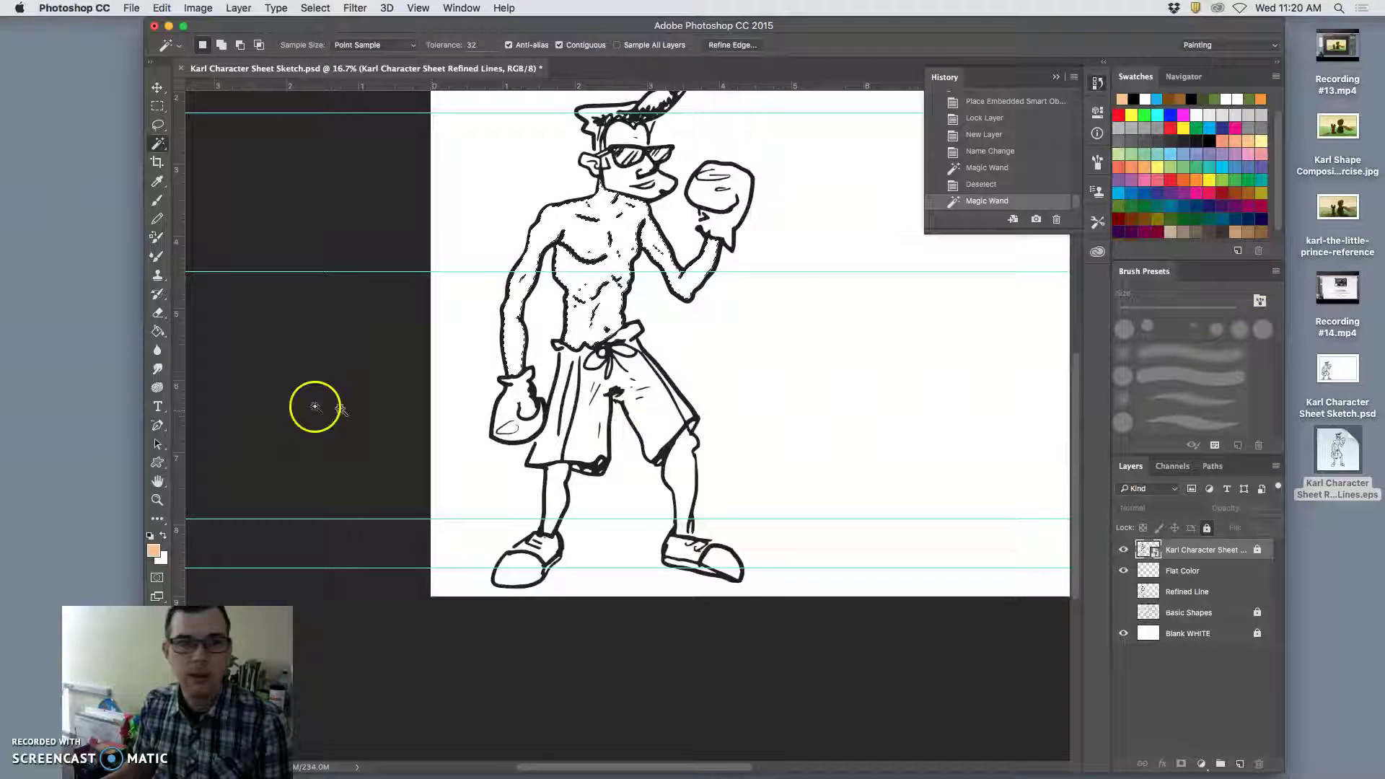
left_click(157, 331)
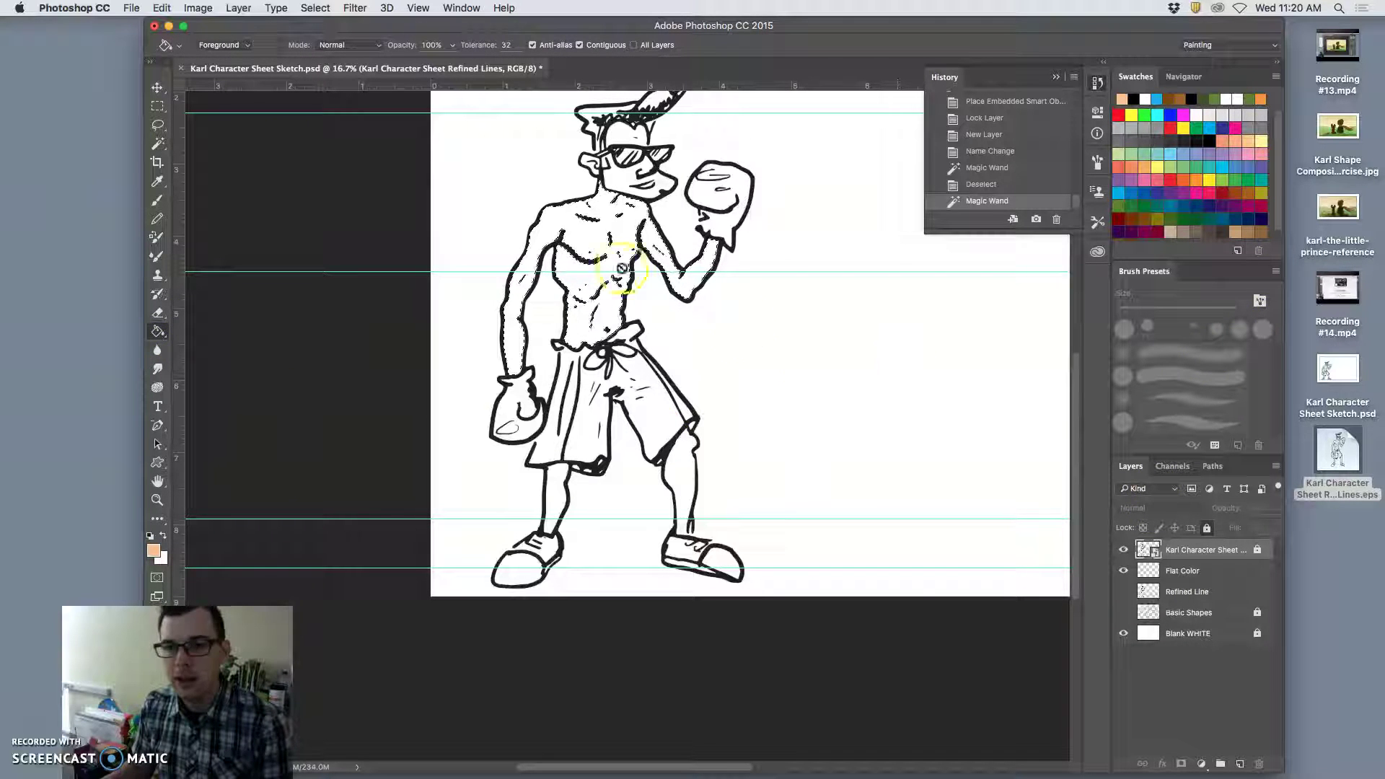
left_click(581, 232)
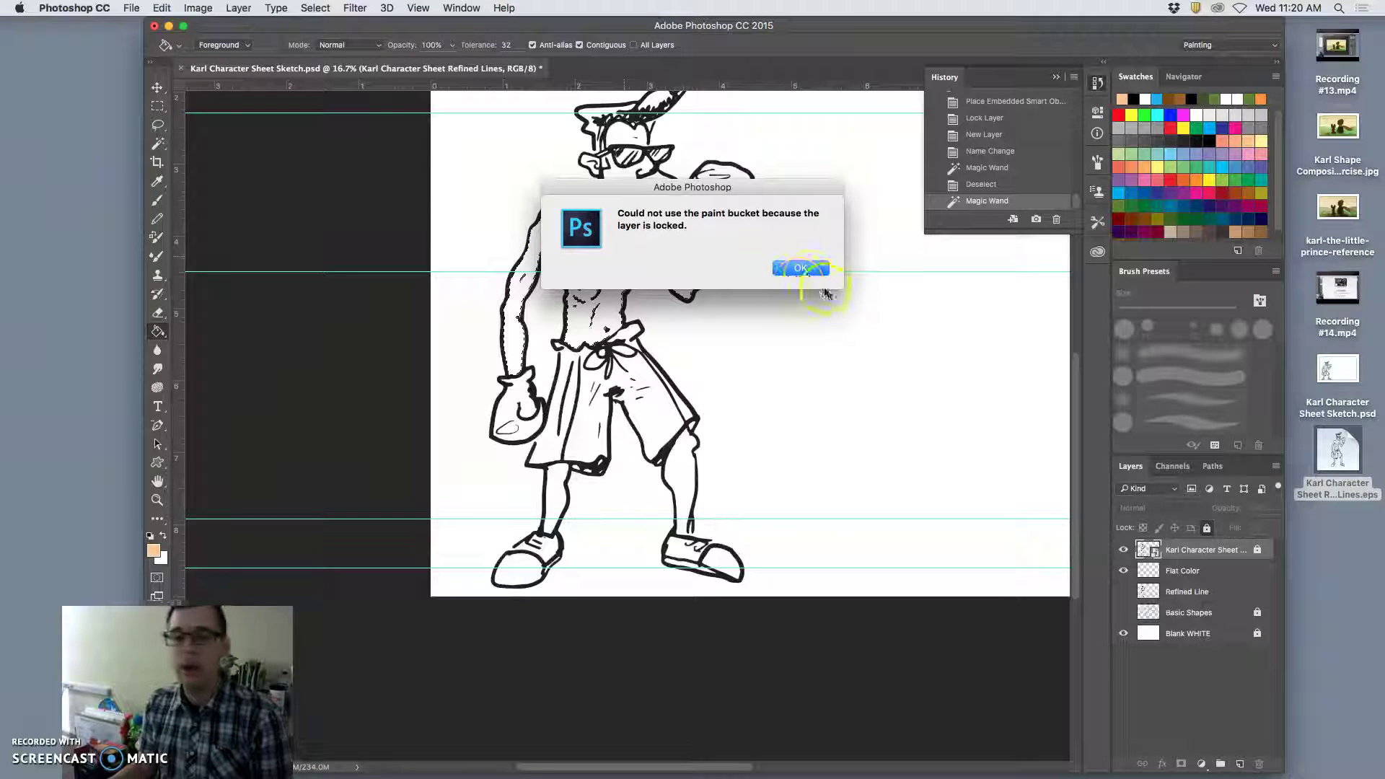
left_click(802, 269)
left_click(1201, 570)
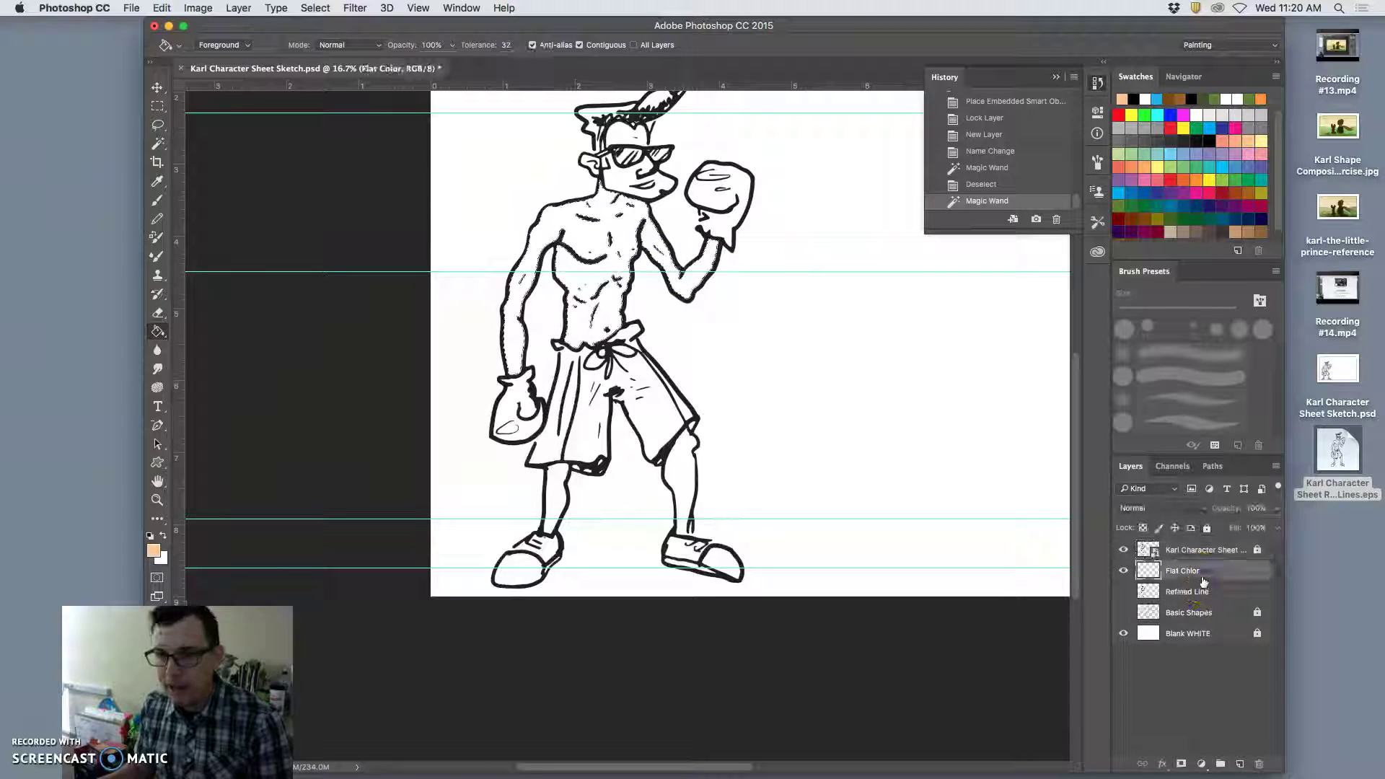
left_click(586, 244)
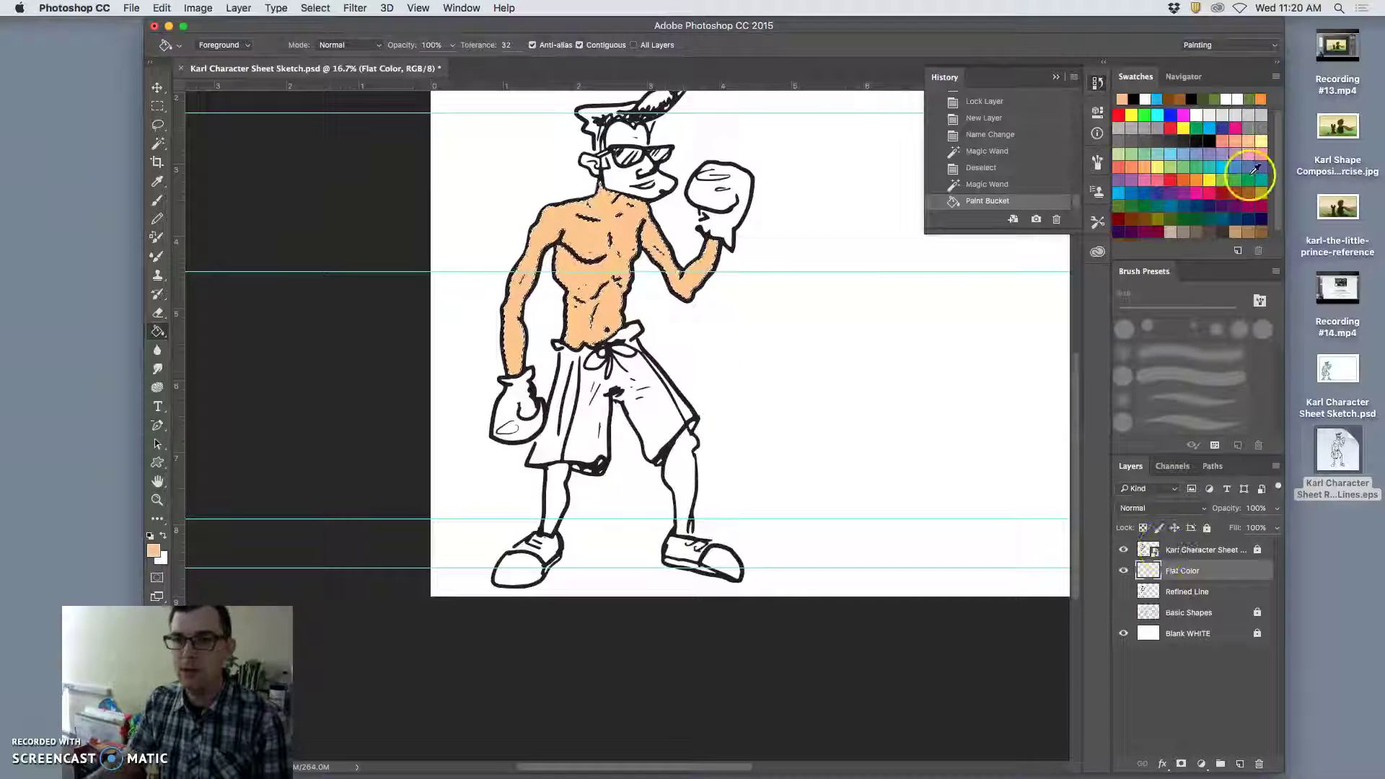
left_click(1247, 142)
left_click(841, 364)
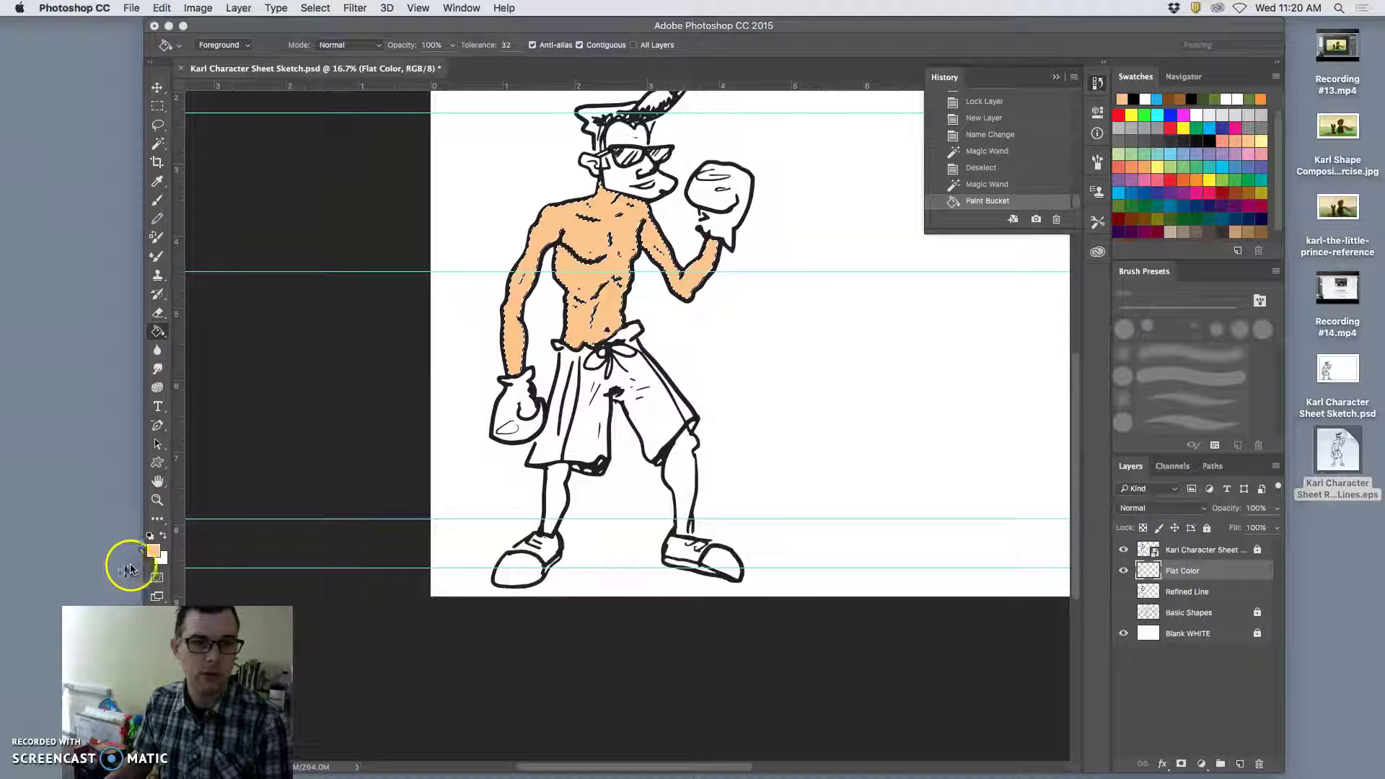